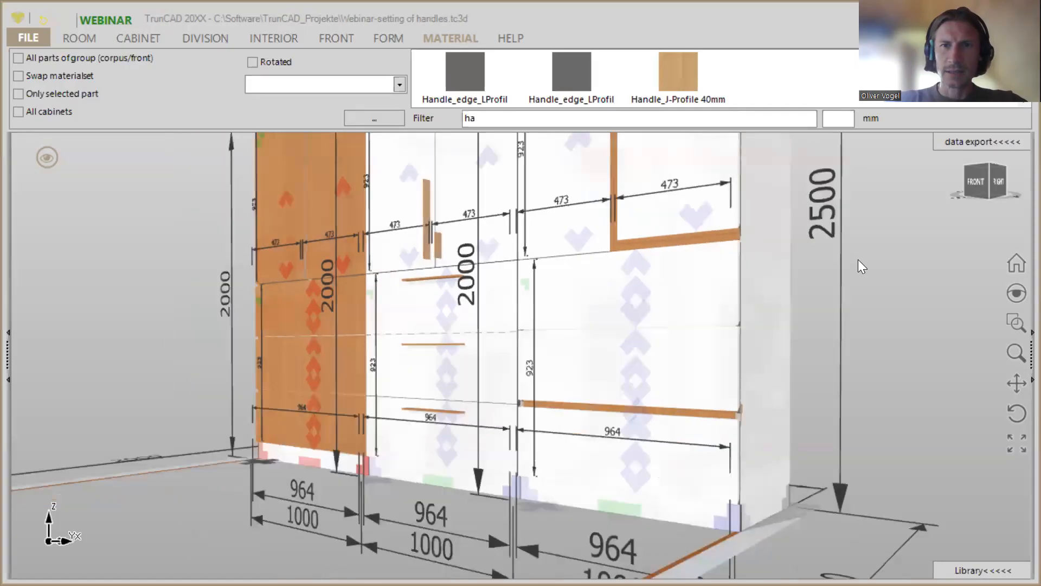
Step: Examine the different handles and handle profiles on the three existing cabinets from several angles
scroll(867, 306, "down", 4)
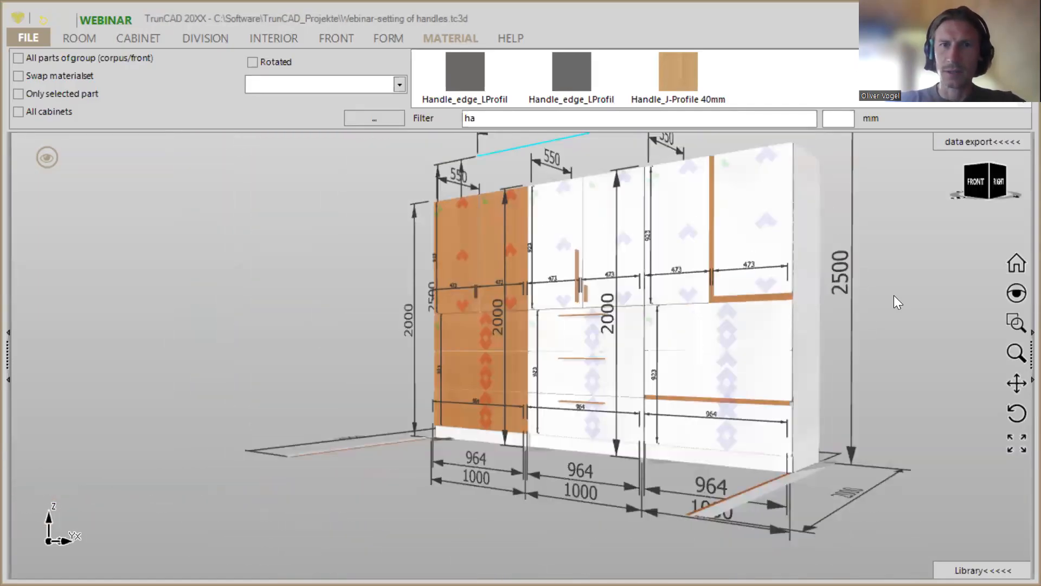
middle_click_drag(894, 296, 853, 347)
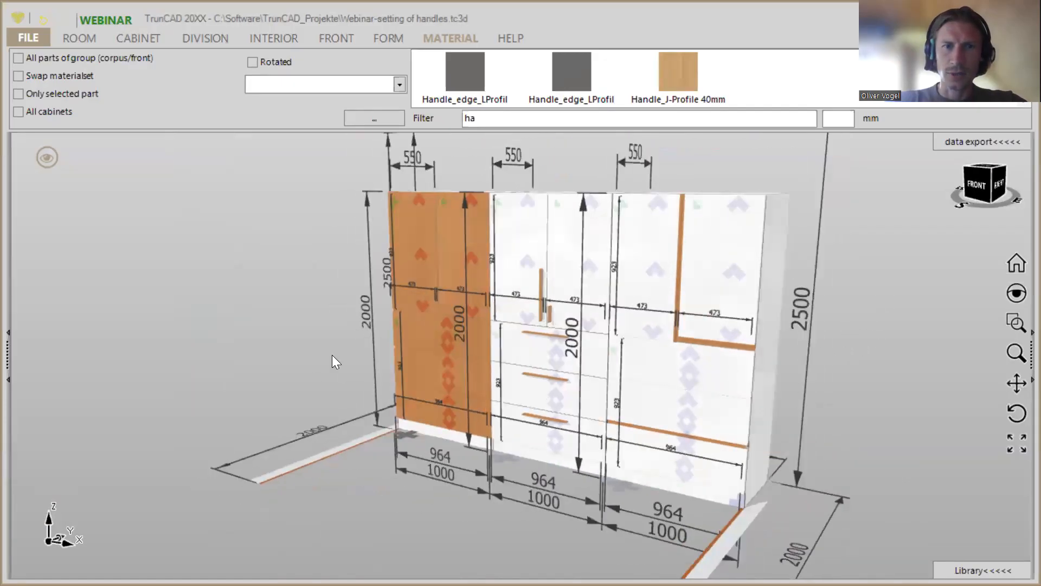
scroll(439, 322, "up", 5)
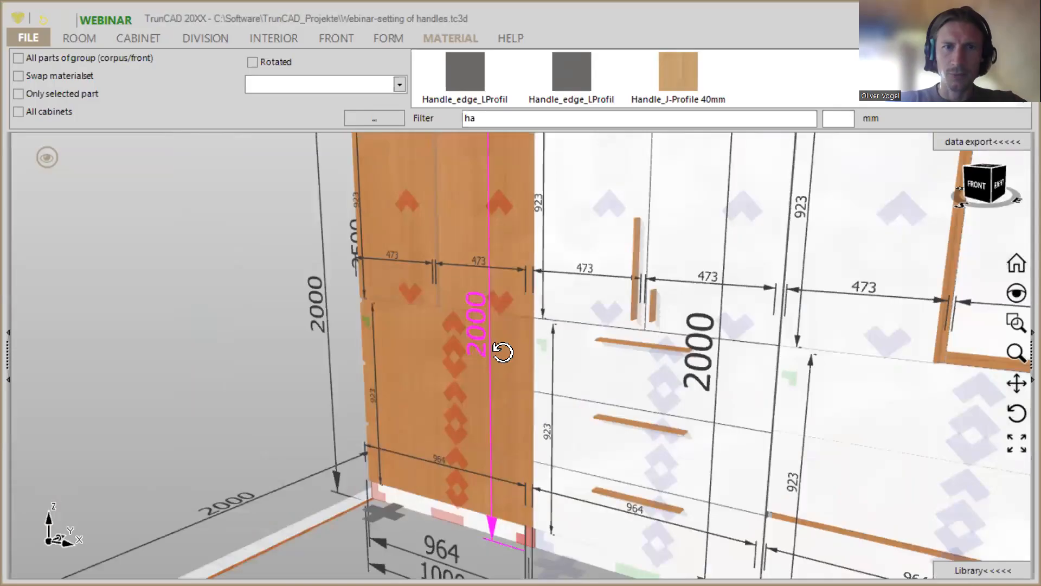
middle_click_drag(503, 351, 523, 360)
scroll(432, 293, "up", 4)
scroll(428, 298, "up", 4)
mouse_move(430, 309)
middle_mouse_down()
mouse_move(516, 318)
mouse_move(424, 317)
middle_mouse_up()
scroll(423, 315, "down", 3)
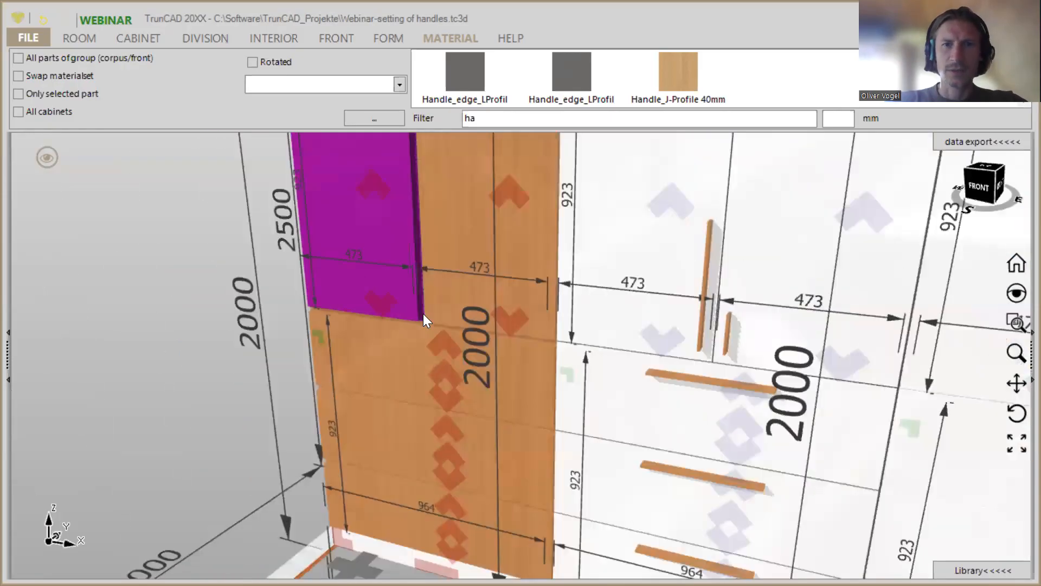
scroll(423, 314, "down", 5)
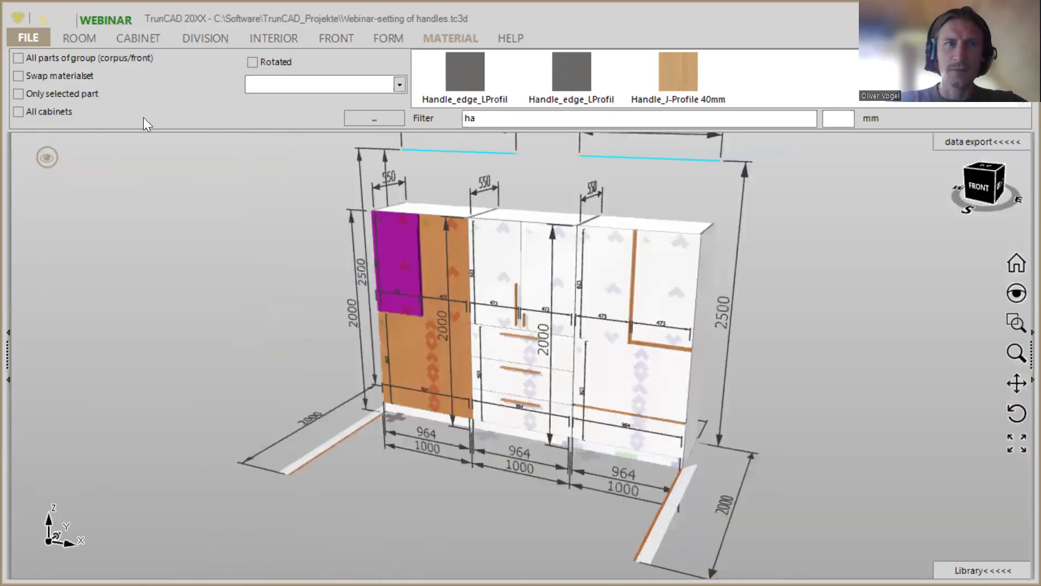
Step: Start a new project with a single default cabinet
left_click(39, 42)
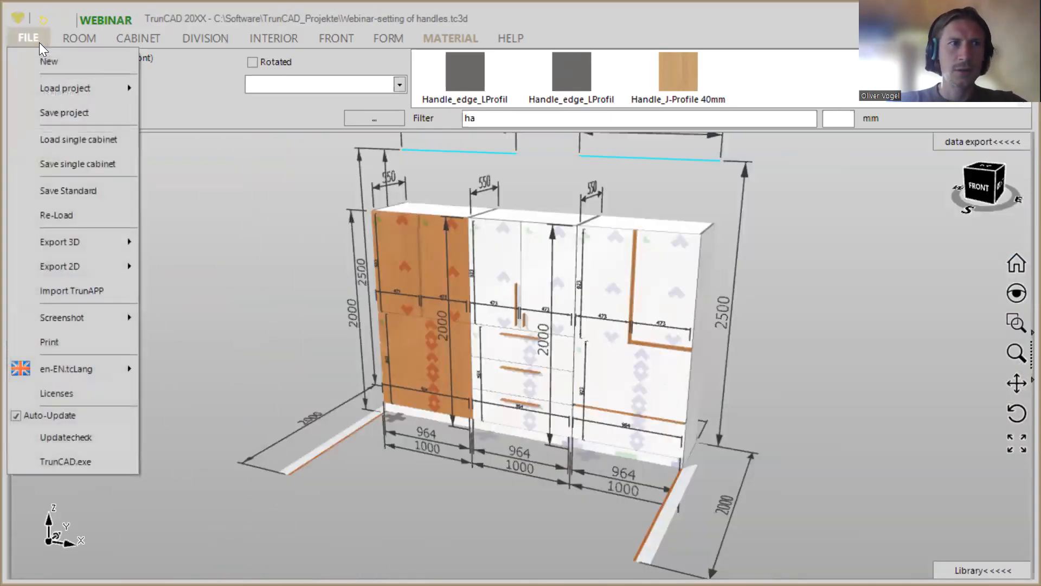
left_click(63, 60)
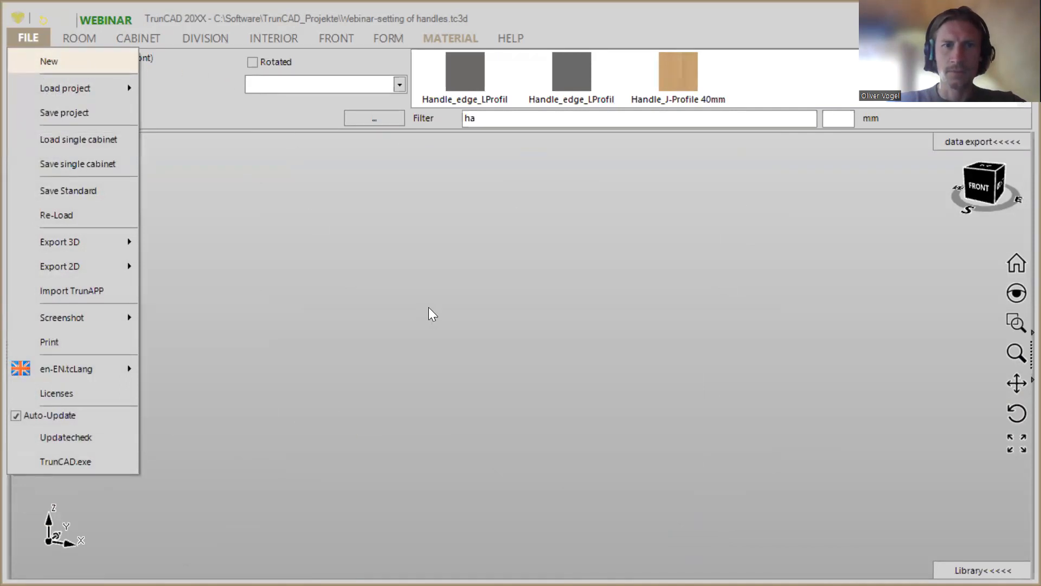
middle_click_drag(495, 395, 511, 394)
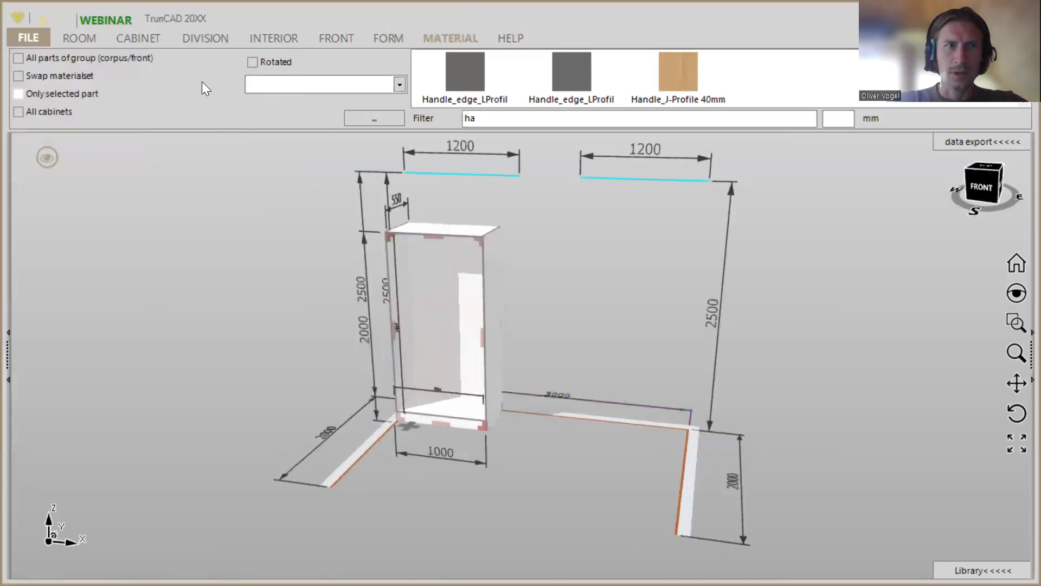
Step: Divide the cabinet interior into an upper and a lower compartment with one horizontal shelf
scroll(446, 274, "up", 1)
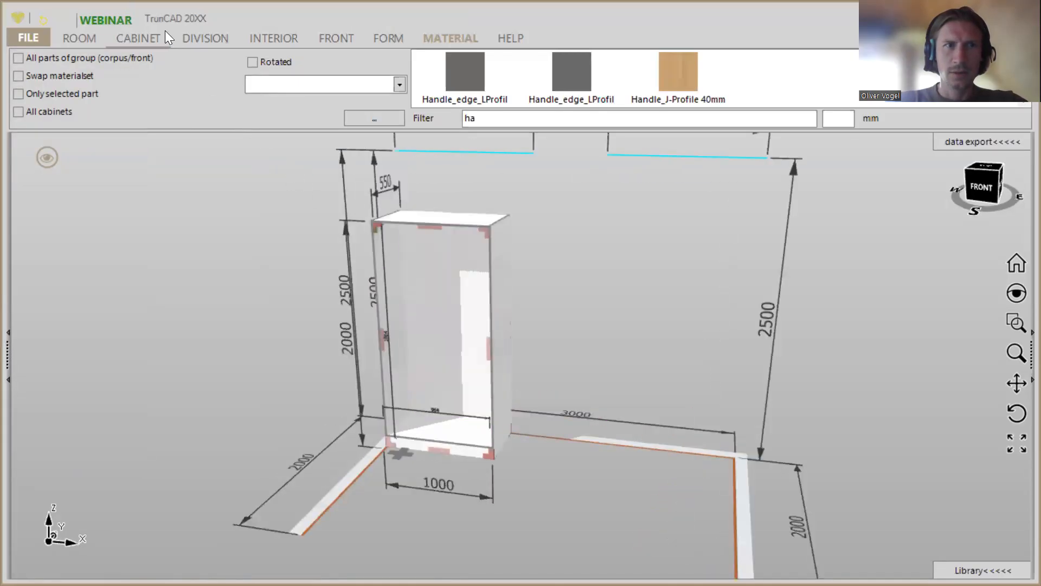
left_click(204, 39)
left_click(120, 78)
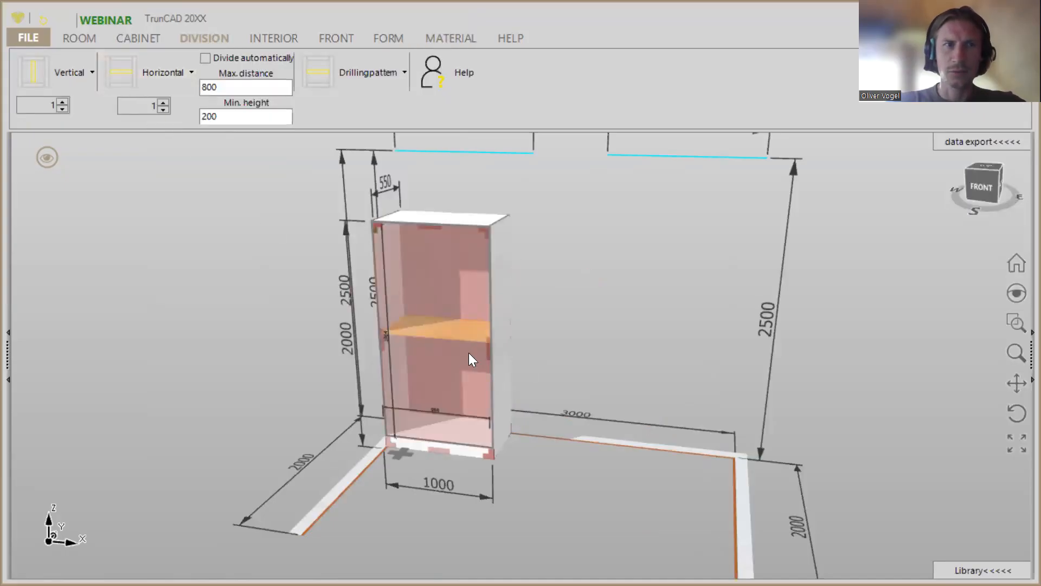
left_click(472, 401)
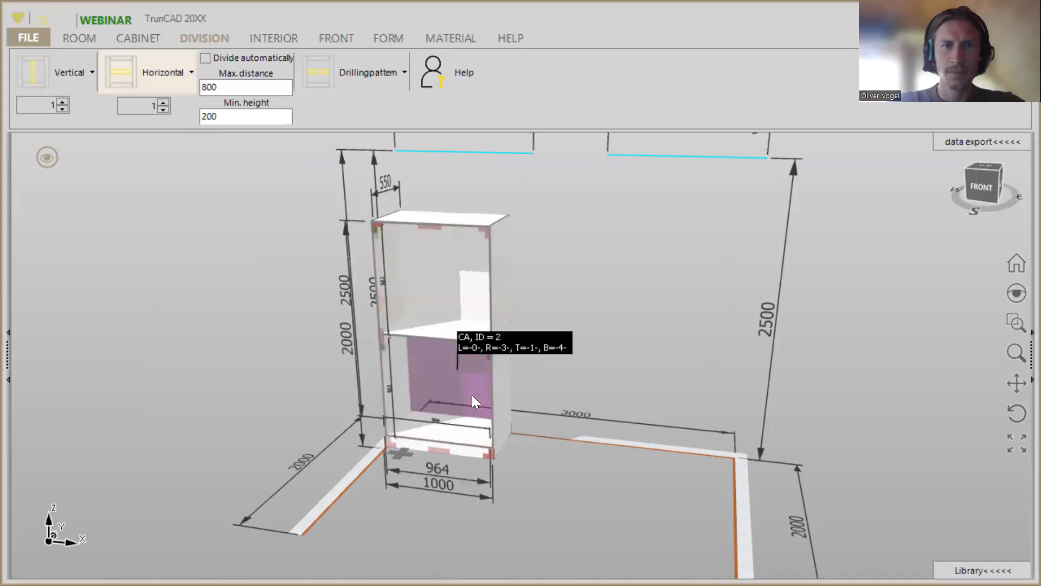
Step: Add three drawer fronts to the cabinet's lower compartment
left_click(338, 44)
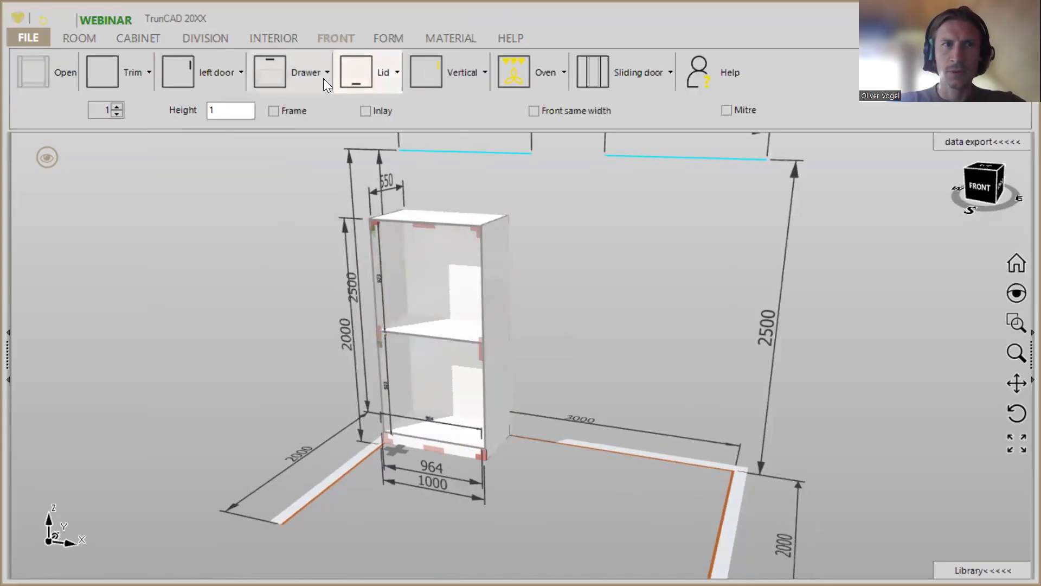
left_click(117, 107)
left_click(118, 106)
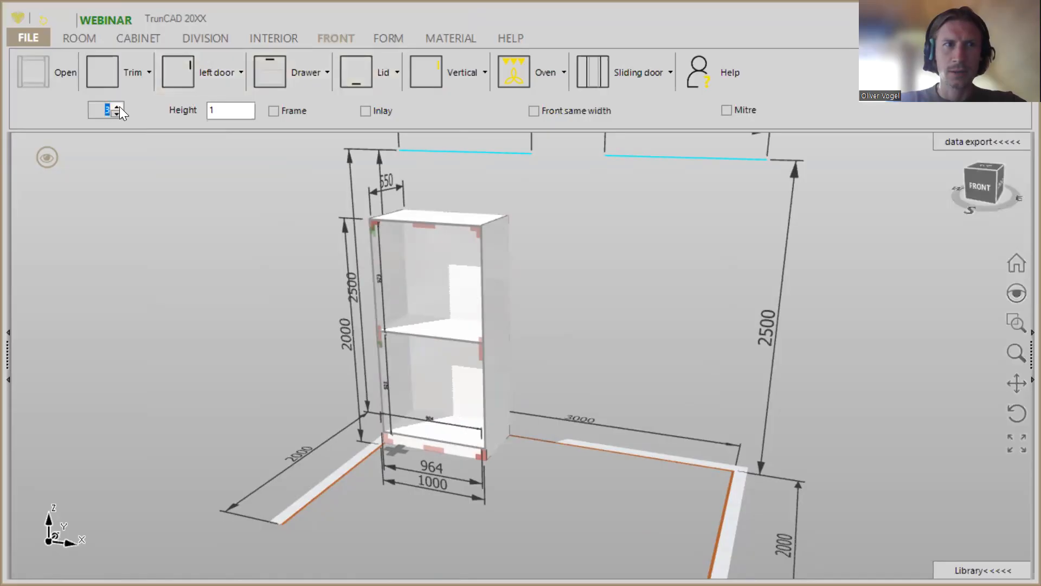
left_click(312, 67)
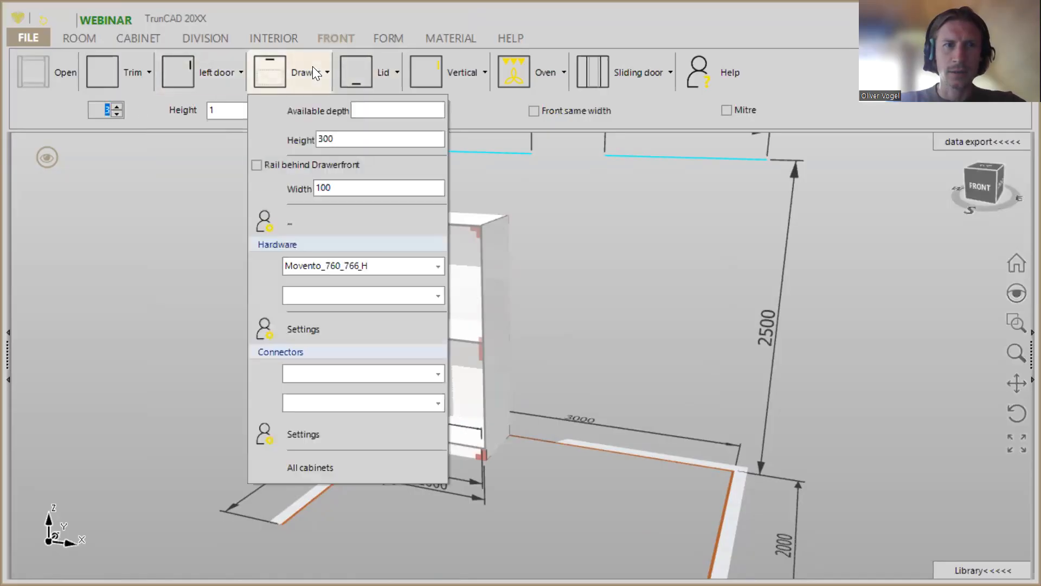
left_click(277, 68)
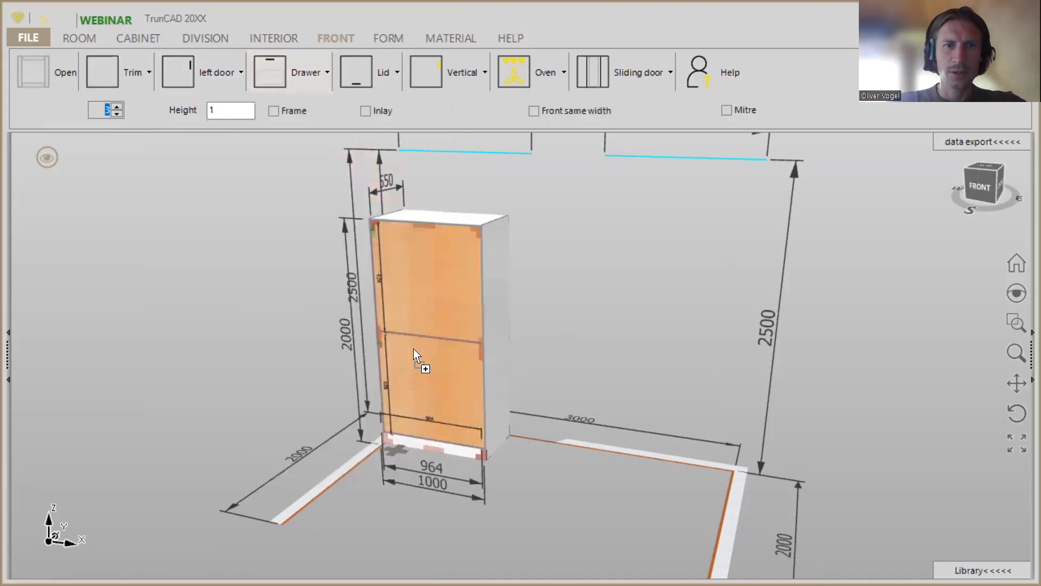
left_click(420, 361)
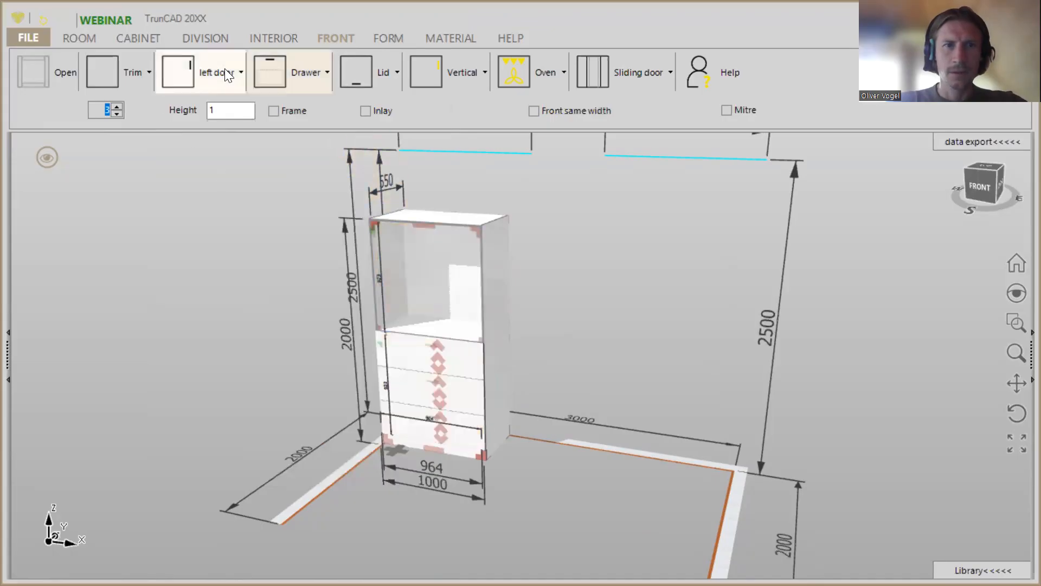
Step: Add a double door to the cabinet's upper compartment, with the front count set to 1
left_click(225, 68)
left_click(222, 158)
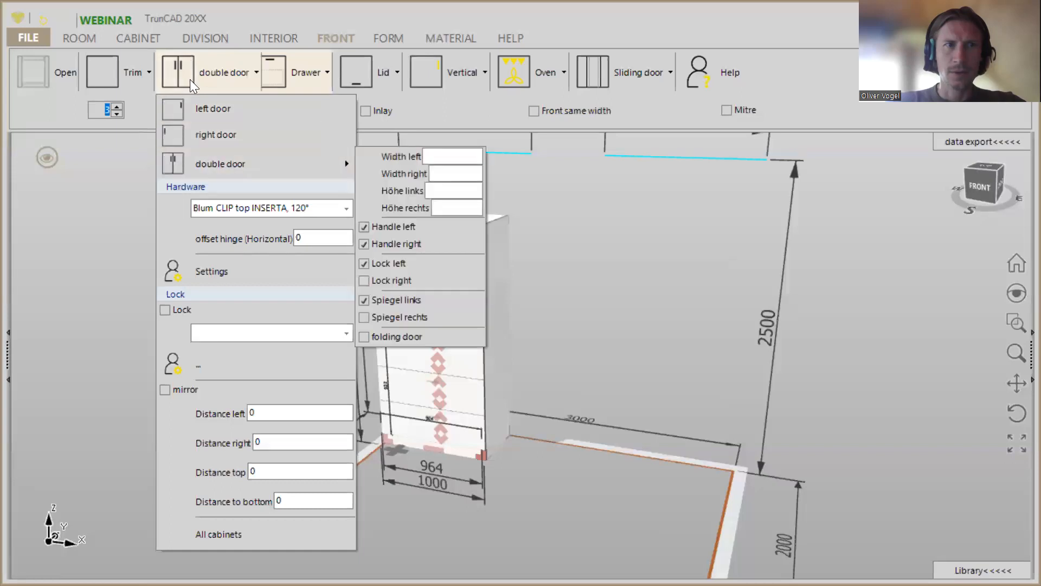
left_click(177, 75)
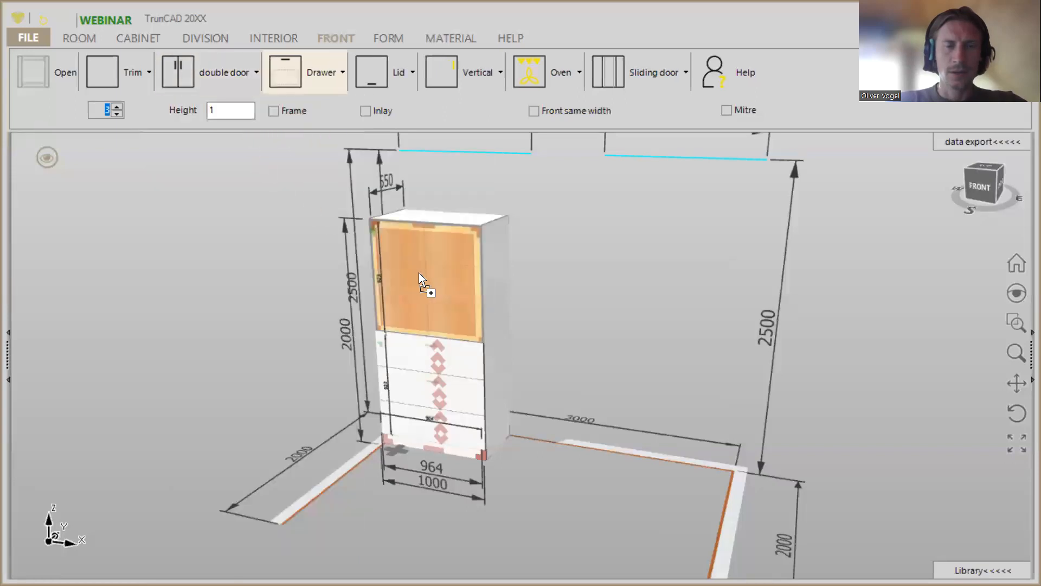
left_click(257, 72)
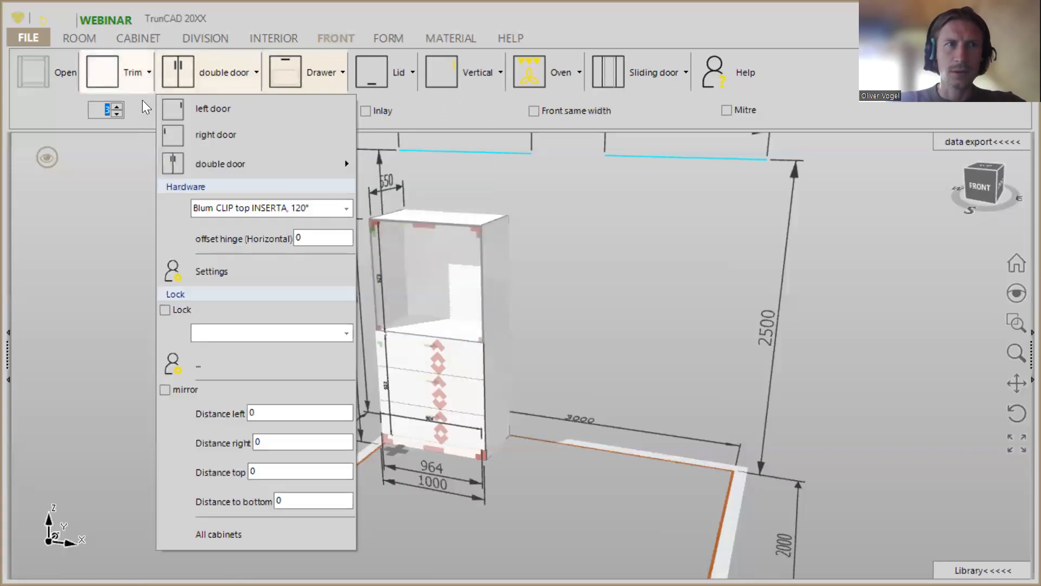
left_click(116, 113)
left_click(116, 113)
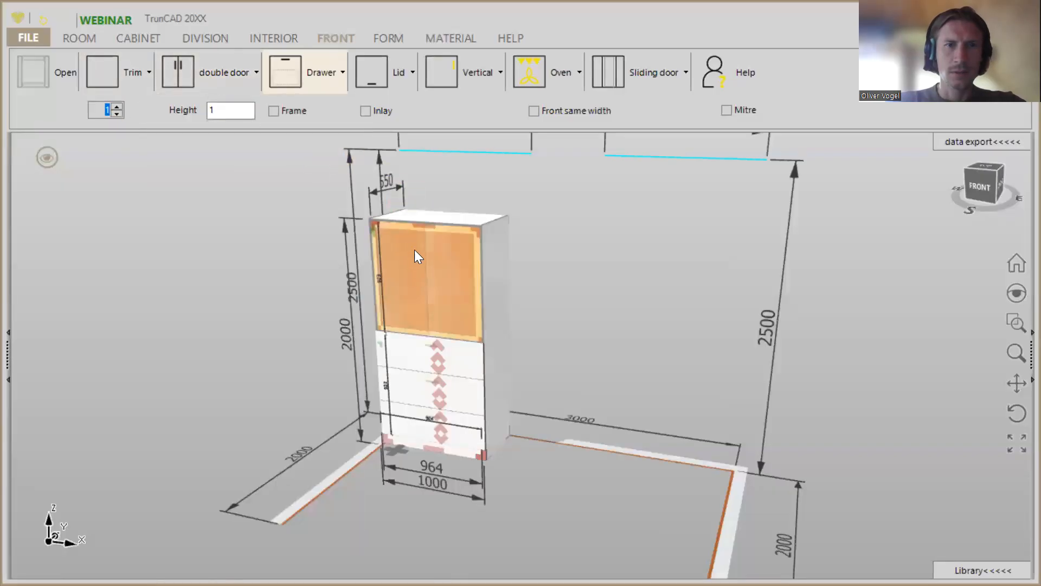
left_click(473, 278)
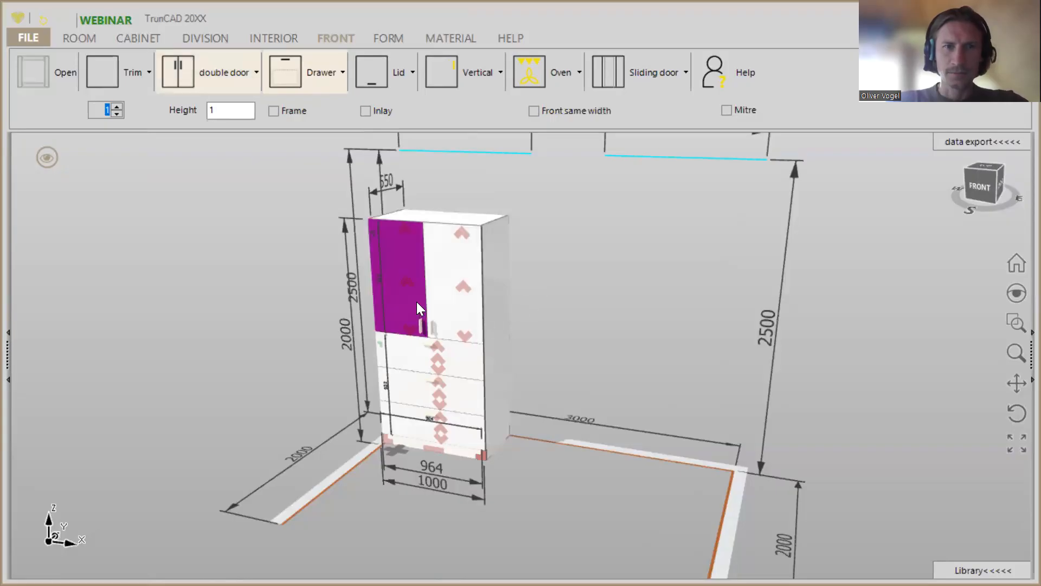
Step: Set the handle type of the cabinet's doors and drawers to No handle
scroll(414, 291, "up", 2)
scroll(415, 293, "up", 2)
scroll(586, 324, "down", 3)
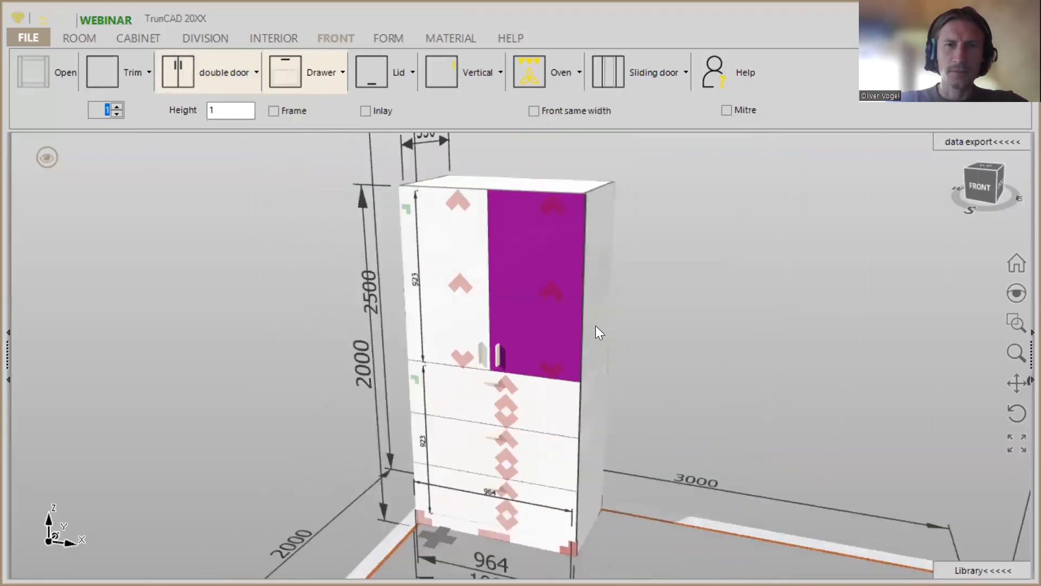
scroll(594, 320, "up", 2)
scroll(593, 302, "down", 1)
middle_click_drag(616, 295, 591, 299)
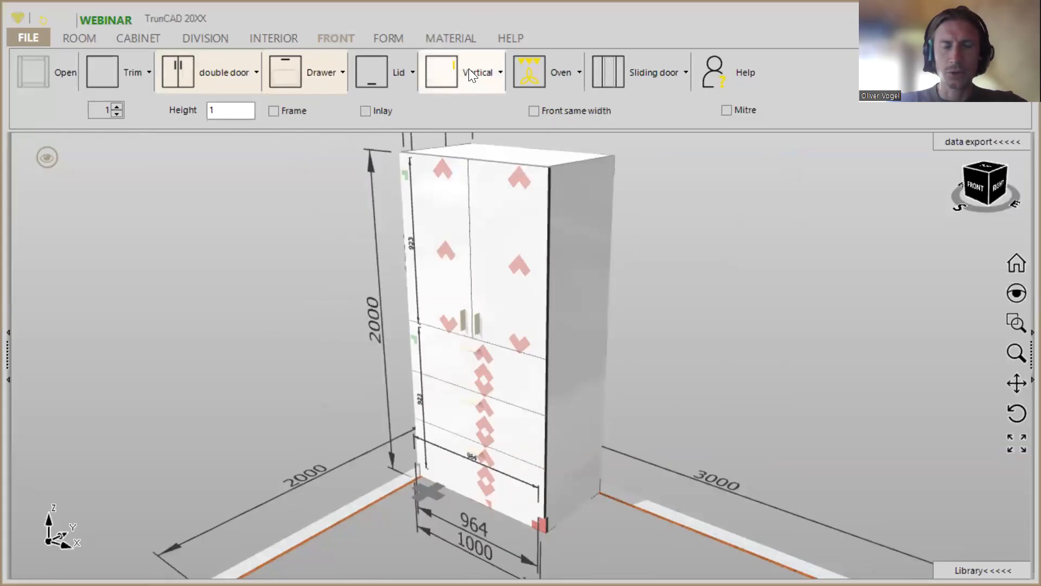
left_click(482, 81)
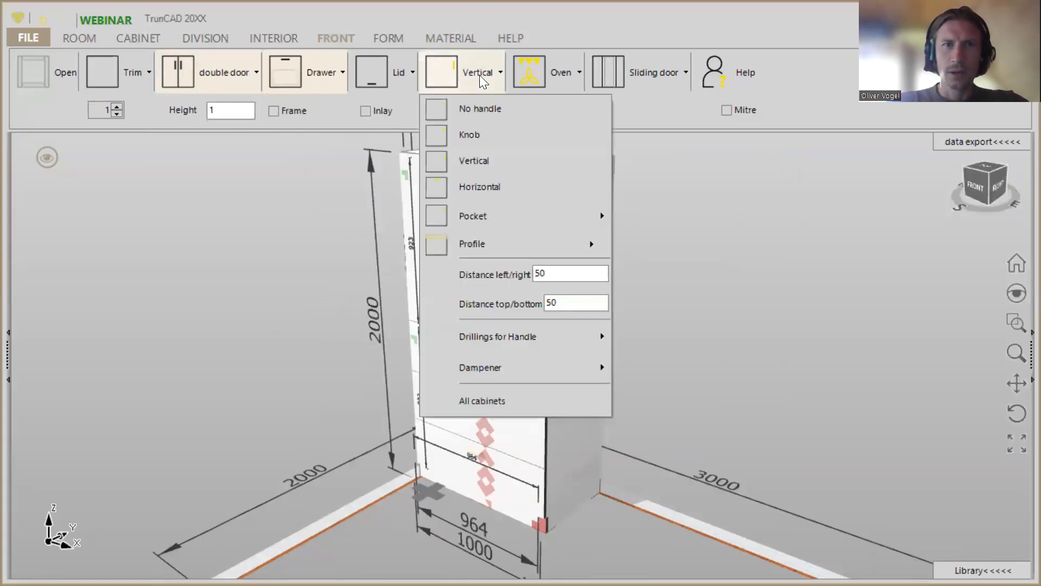
left_click(482, 110)
middle_click_drag(550, 327, 666, 328)
middle_click_drag(666, 328, 615, 339)
scroll(613, 333, "up", 5)
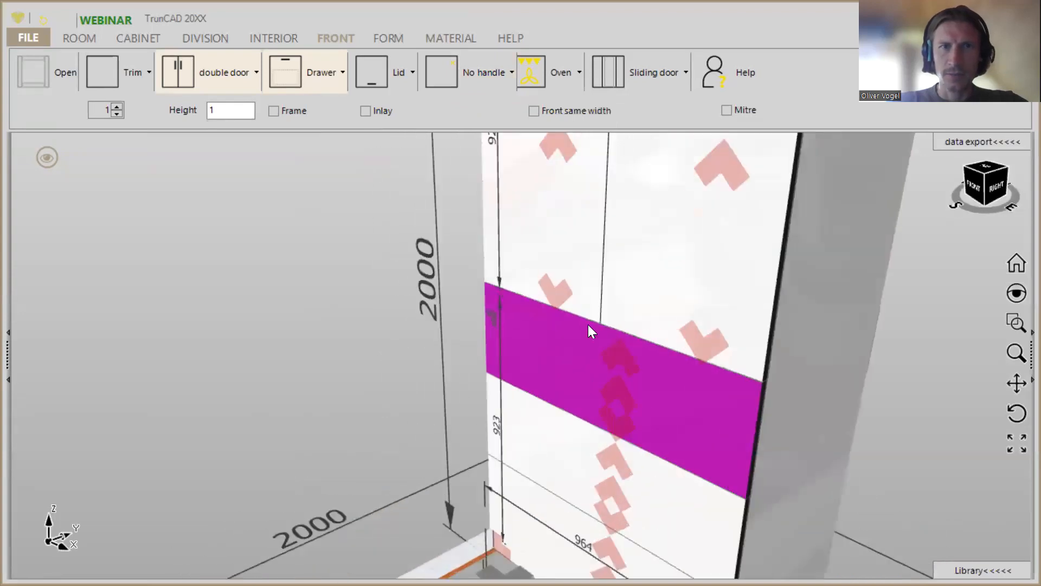
Step: Set the handle type of the cabinet's fronts to Vertical and inspect the handles on the doors
left_click(491, 66)
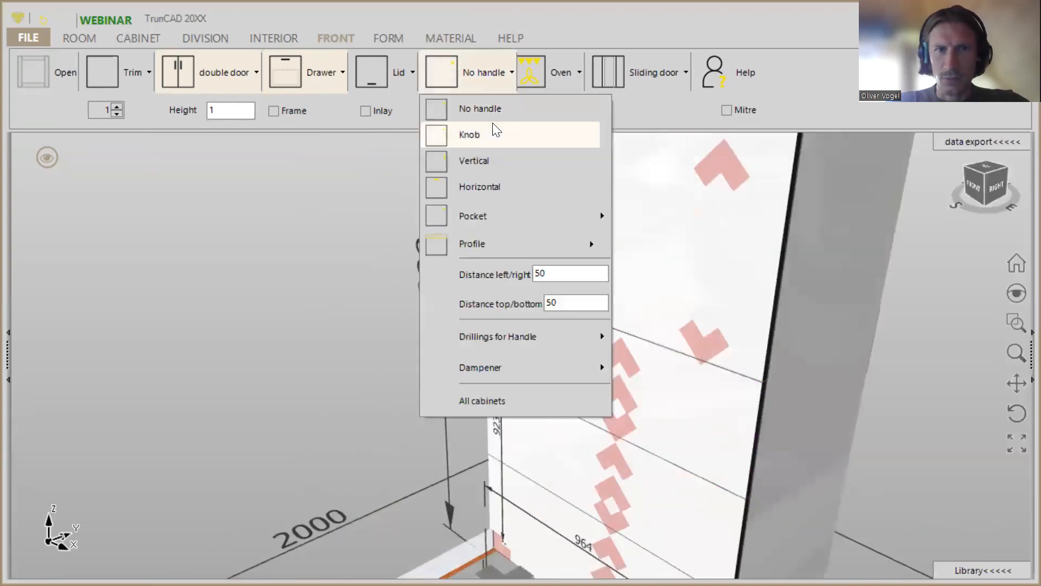
left_click(495, 161)
middle_click_drag(671, 304, 656, 269)
scroll(616, 275, "up", 5)
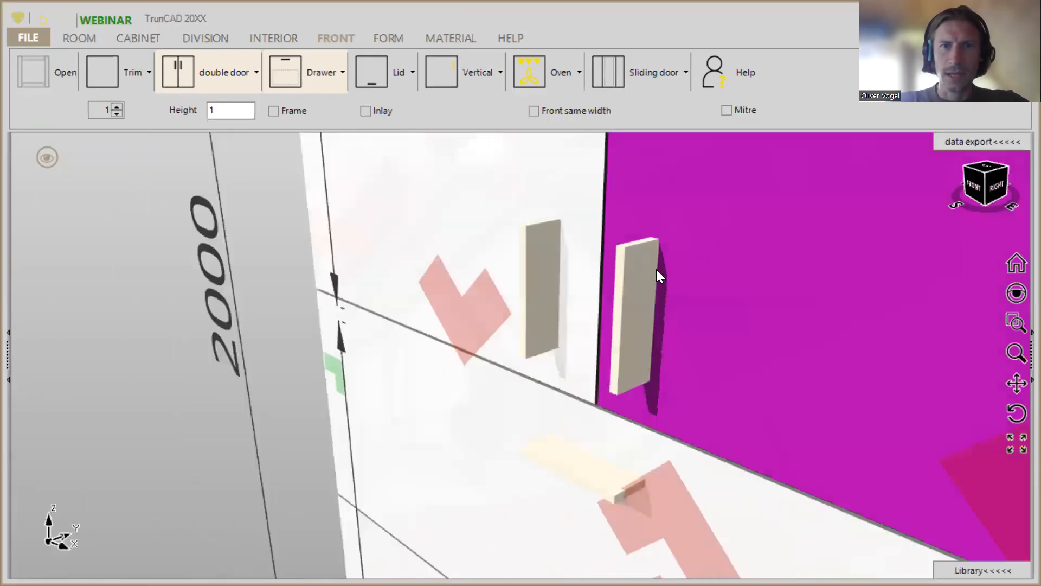
scroll(635, 262, "down", 8)
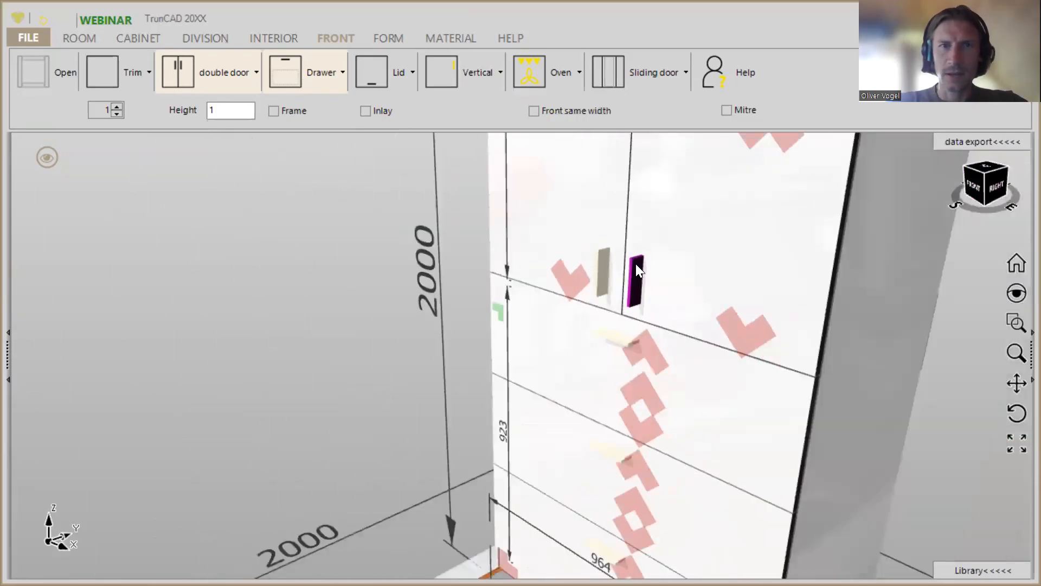
scroll(636, 263, "down", 3)
middle_click_drag(636, 263, 648, 266)
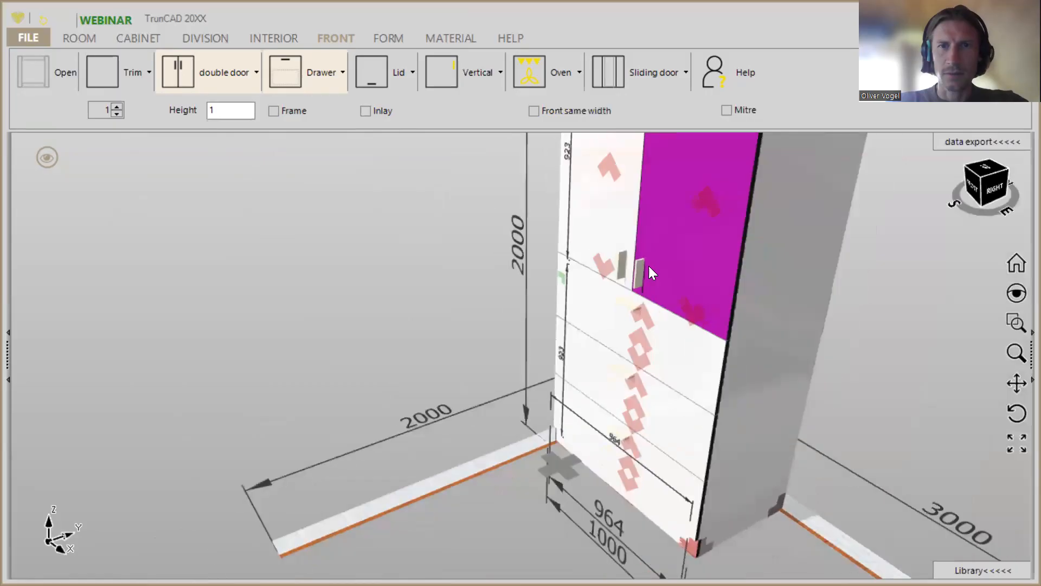
left_click(460, 43)
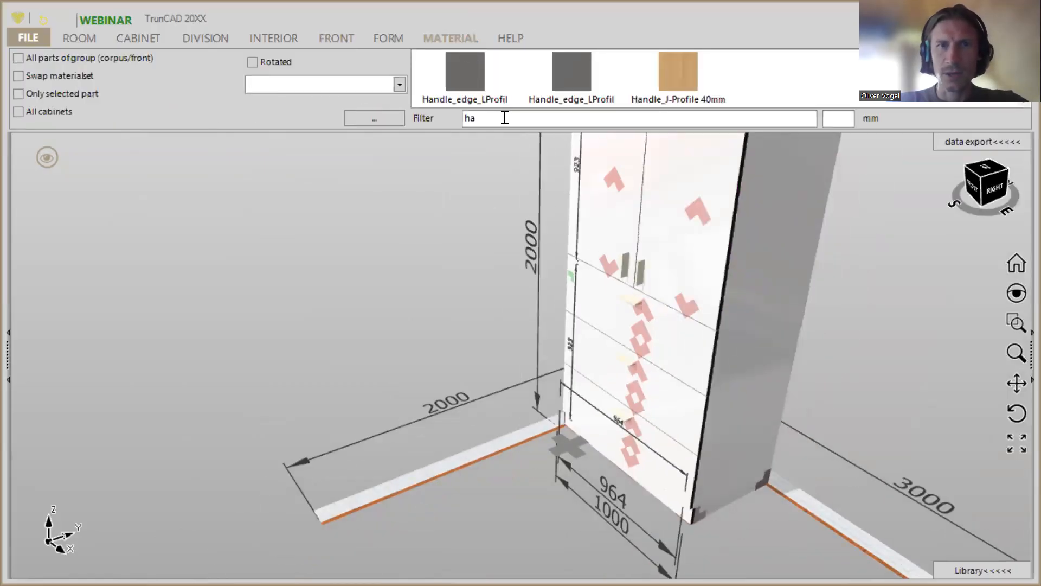
double_click(504, 118)
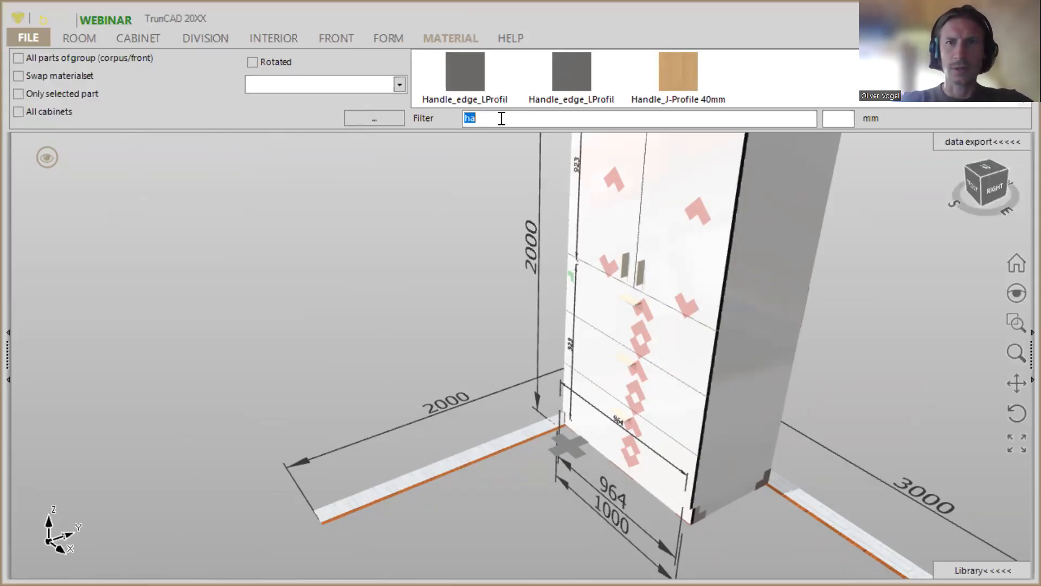
key("BackSpace")
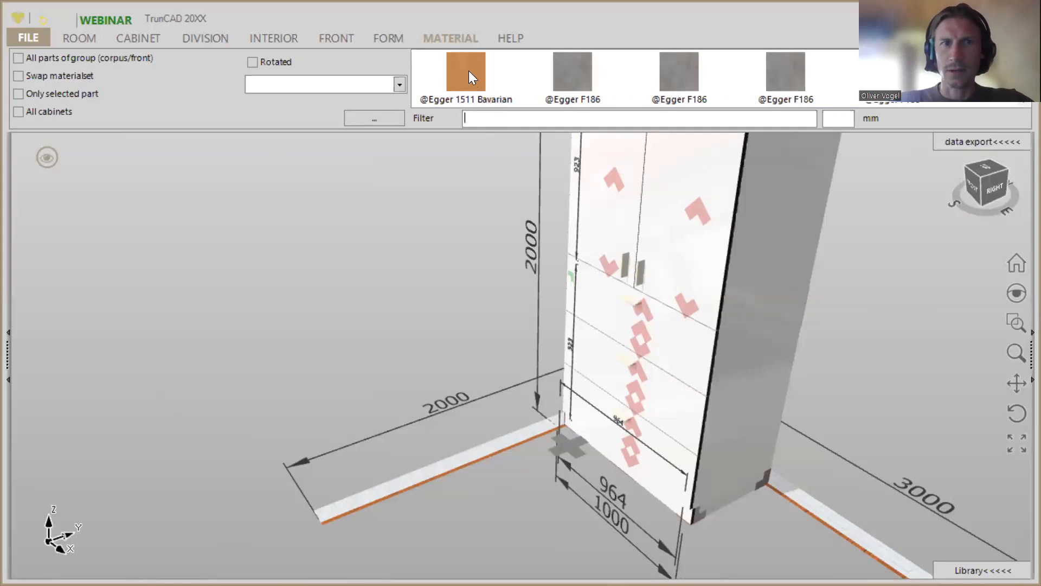
scroll(664, 84, "down", 3)
scroll(649, 82, "up", 3)
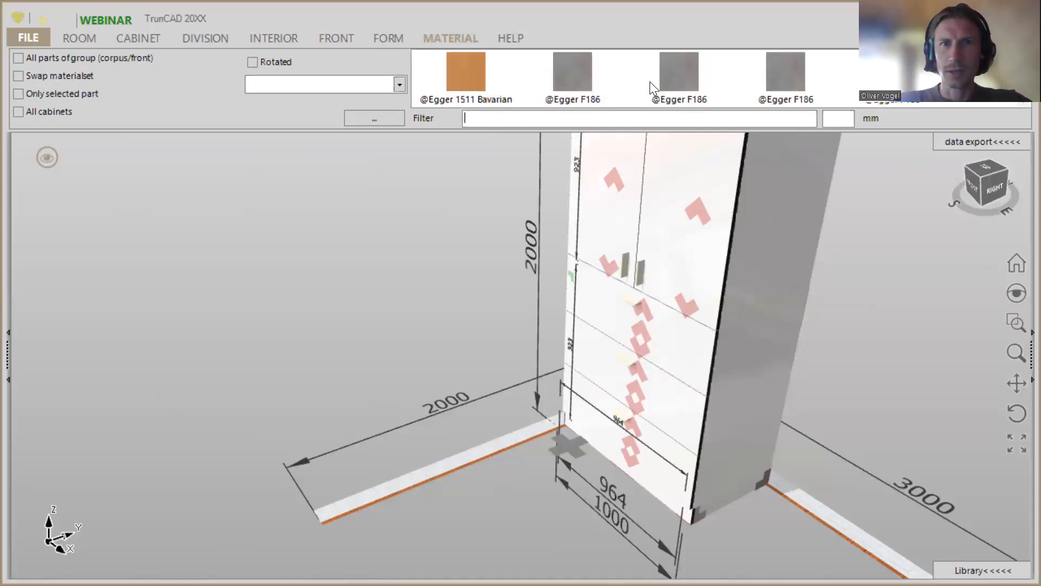
scroll(666, 326, "up", 5)
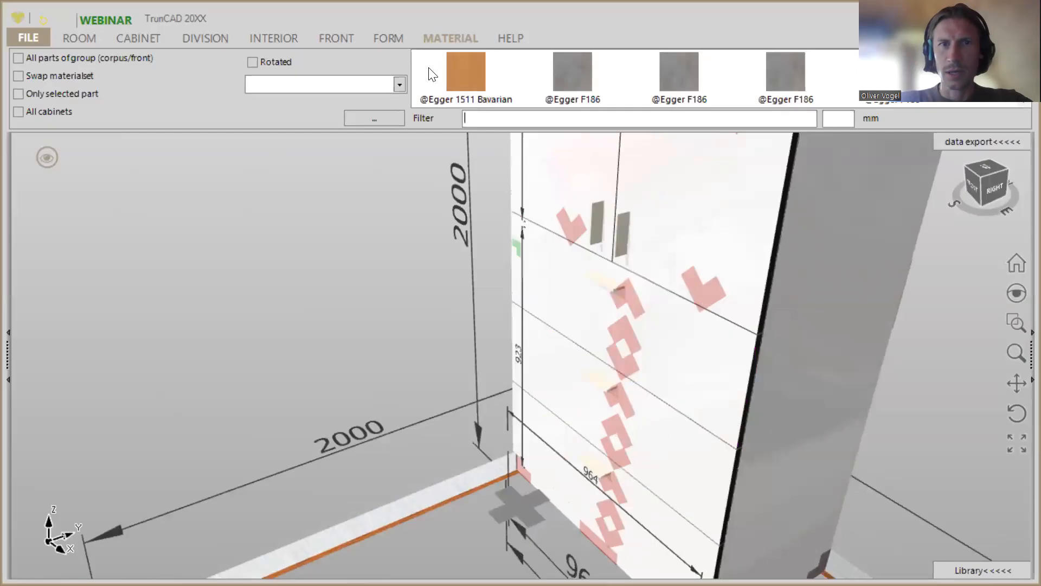
left_click_drag(459, 66, 626, 221)
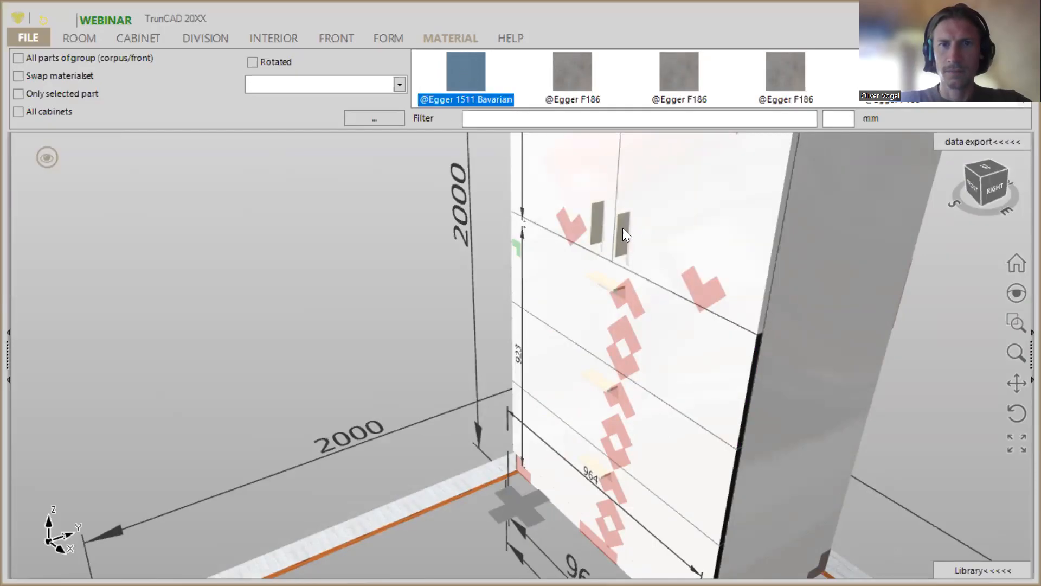
Step: Try the Knob handle type and then the Horizontal handle type on the cabinet's doors and drawers
mouse_move(644, 305)
middle_mouse_down()
mouse_move(714, 296)
mouse_move(646, 298)
middle_mouse_up()
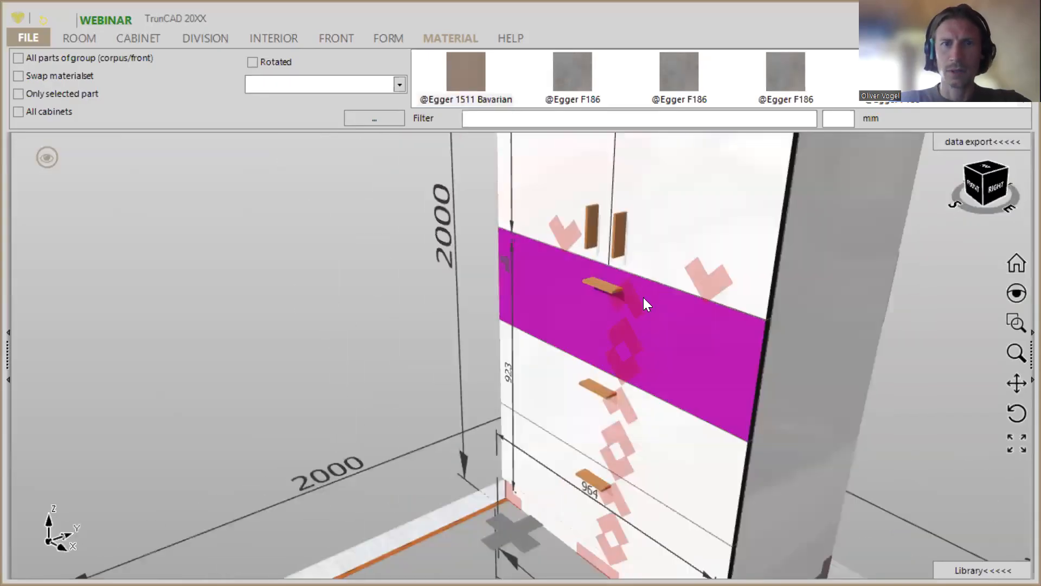
scroll(625, 260, "up", 5)
mouse_move(626, 249)
middle_mouse_down()
mouse_move(683, 275)
mouse_move(632, 249)
mouse_move(623, 262)
mouse_move(623, 254)
middle_mouse_up()
scroll(639, 252, "down", 4)
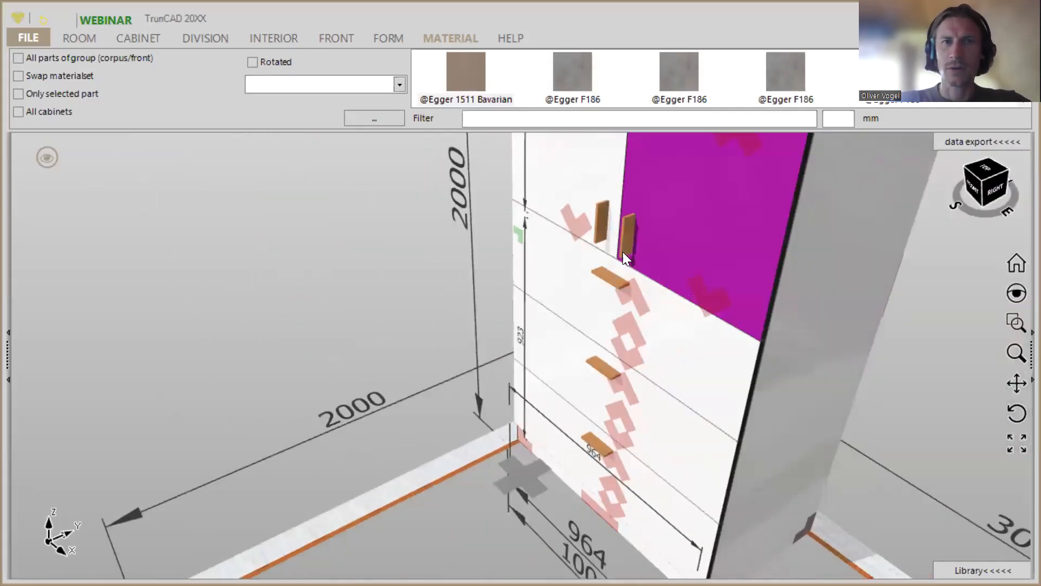
scroll(627, 261, "down", 4)
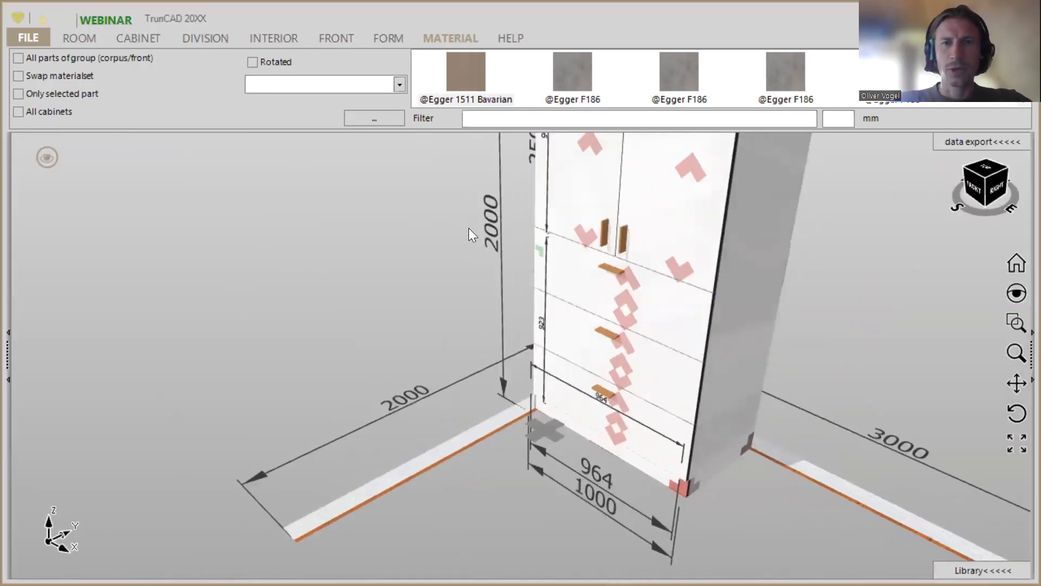
left_click(343, 38)
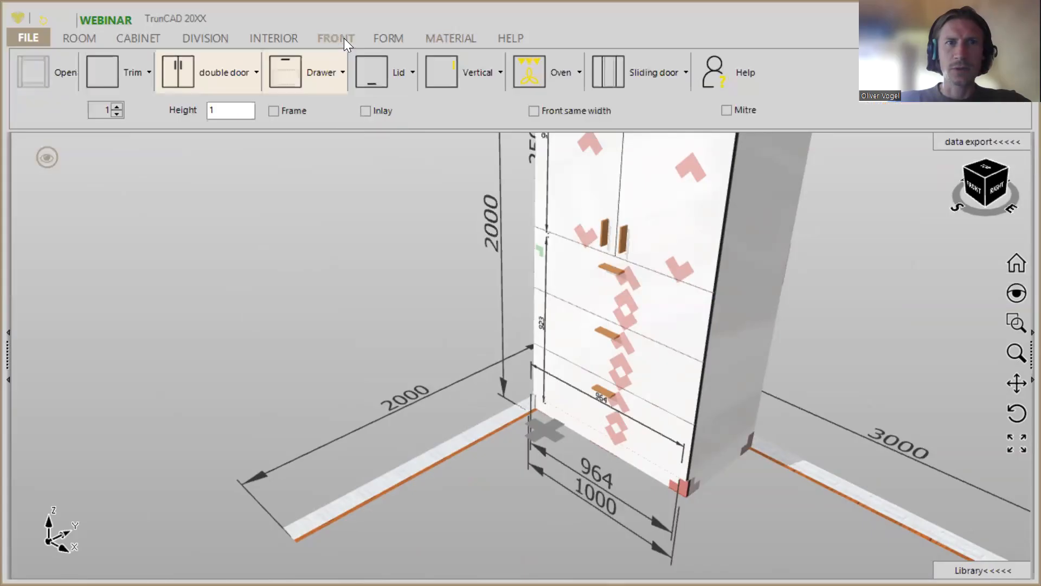
middle_click_drag(684, 224, 814, 229)
mouse_move(722, 233)
middle_mouse_down()
mouse_move(707, 229)
mouse_move(717, 246)
middle_mouse_up()
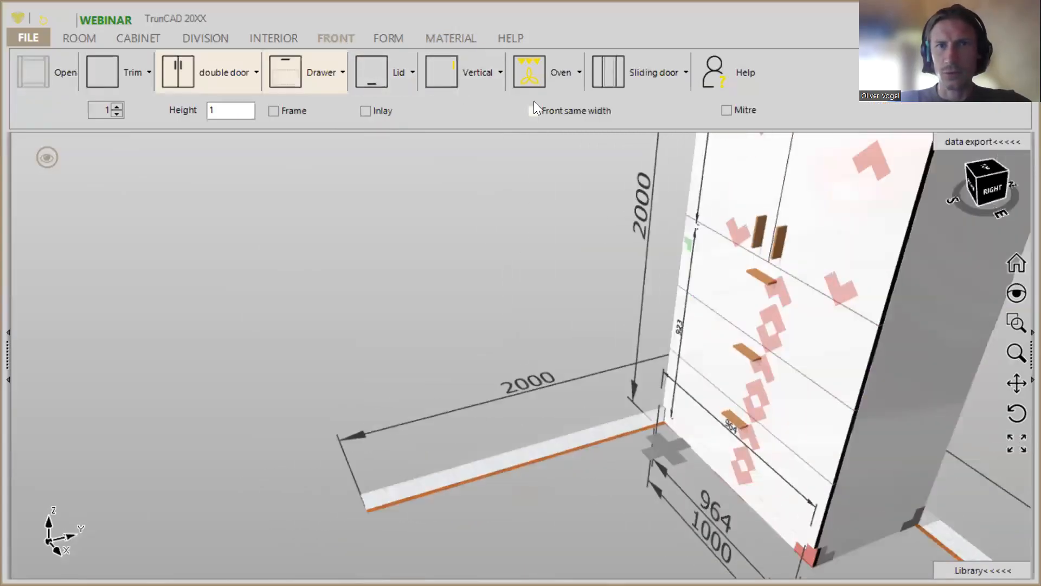
left_click(487, 77)
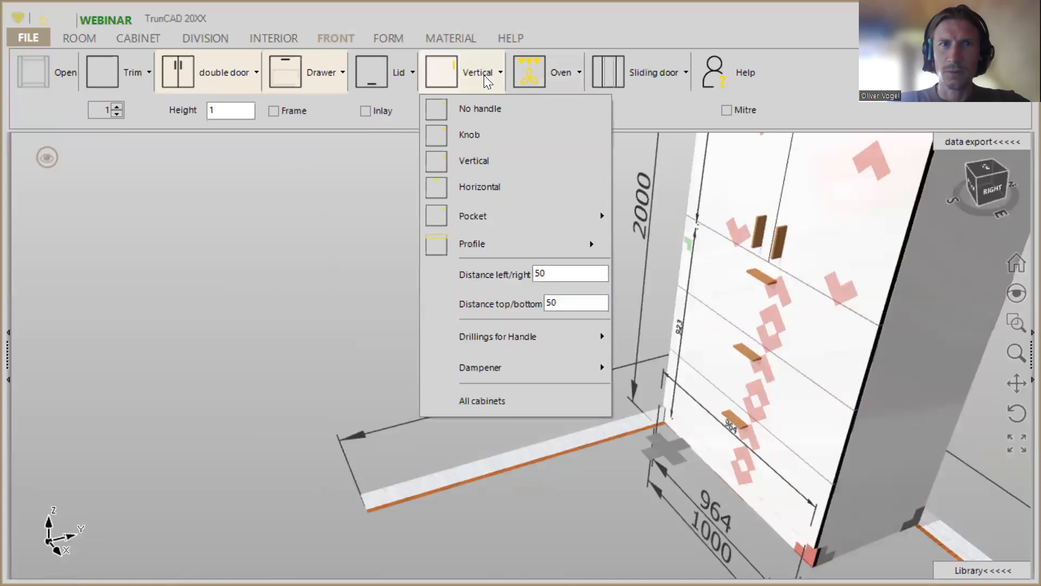
left_click(484, 136)
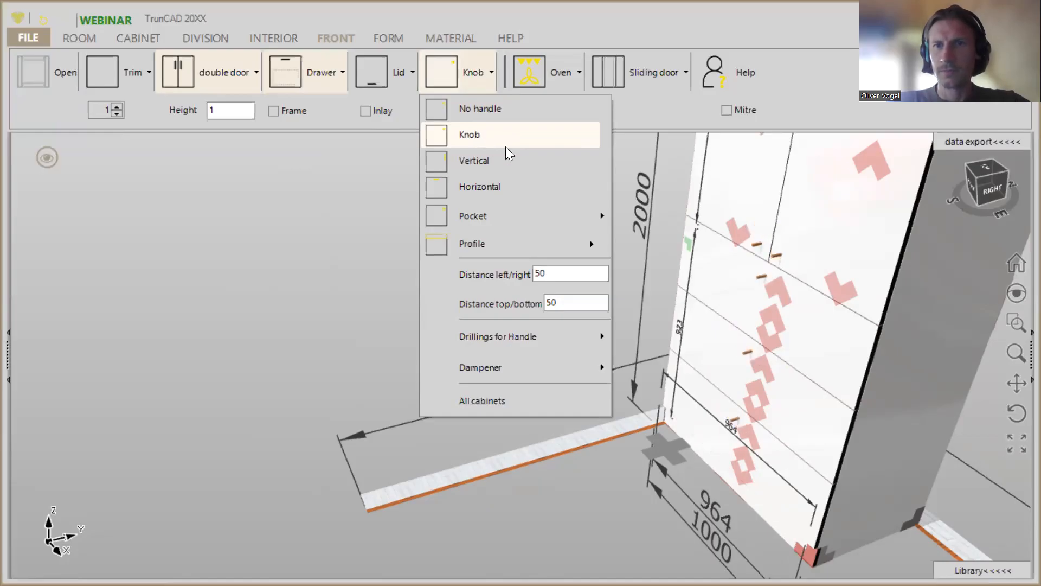
scroll(777, 251, "up", 3)
scroll(778, 251, "up", 3)
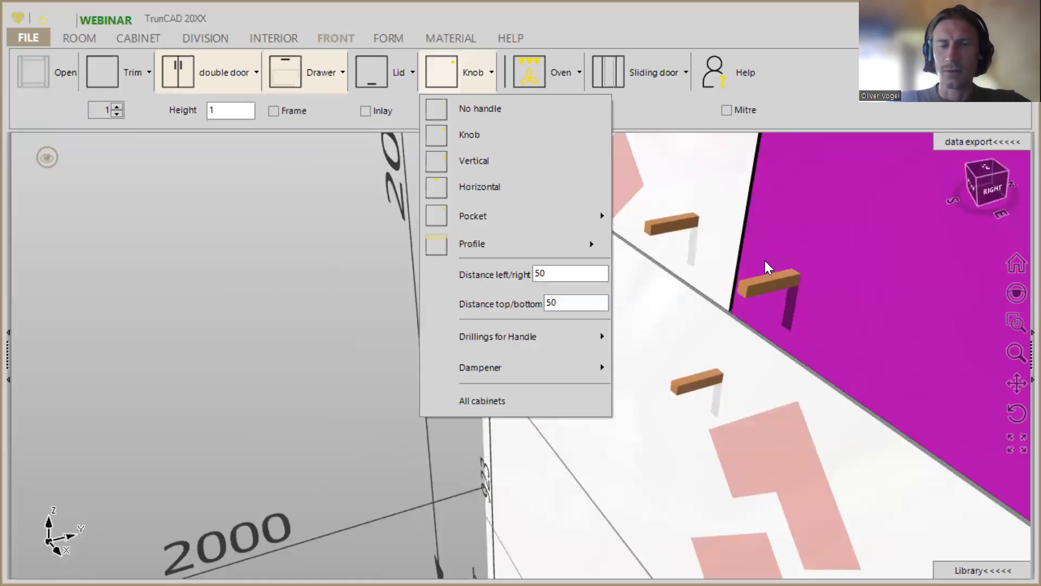
left_click(506, 191)
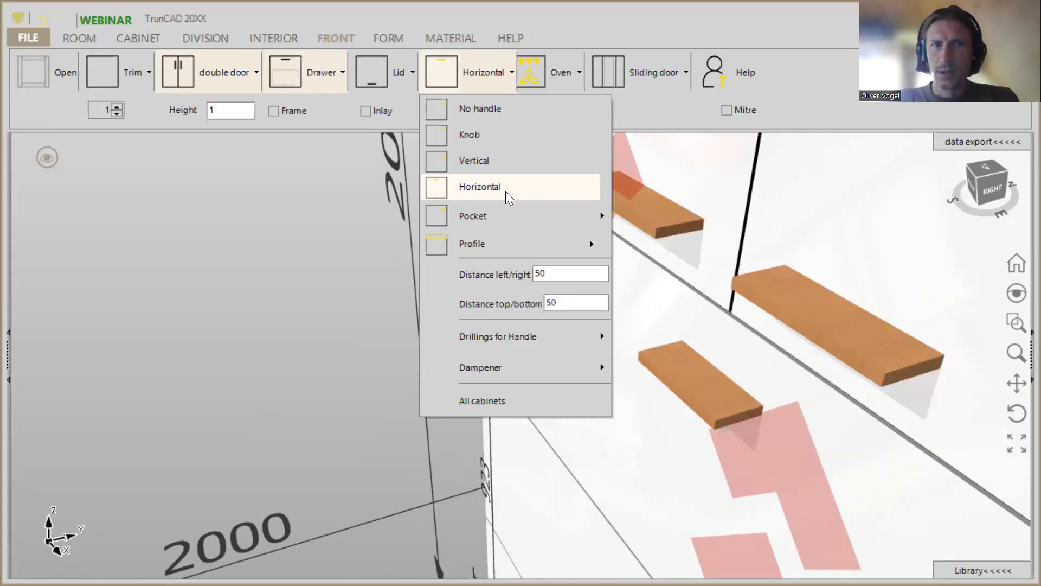
Step: Set the handle type of the cabinet's fronts to Pocket with a diameter of 50
mouse_move(507, 214)
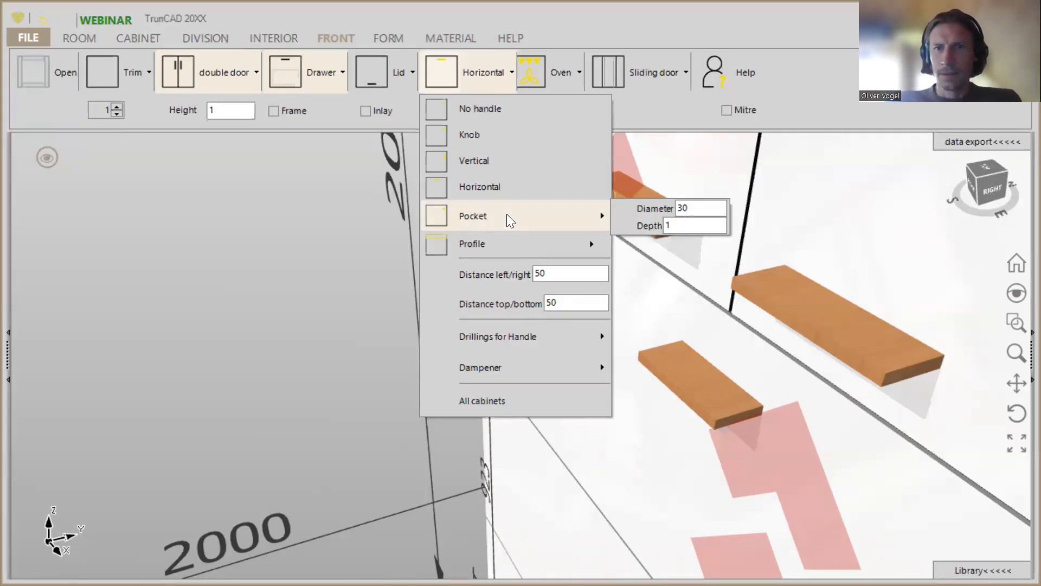
left_click(507, 215)
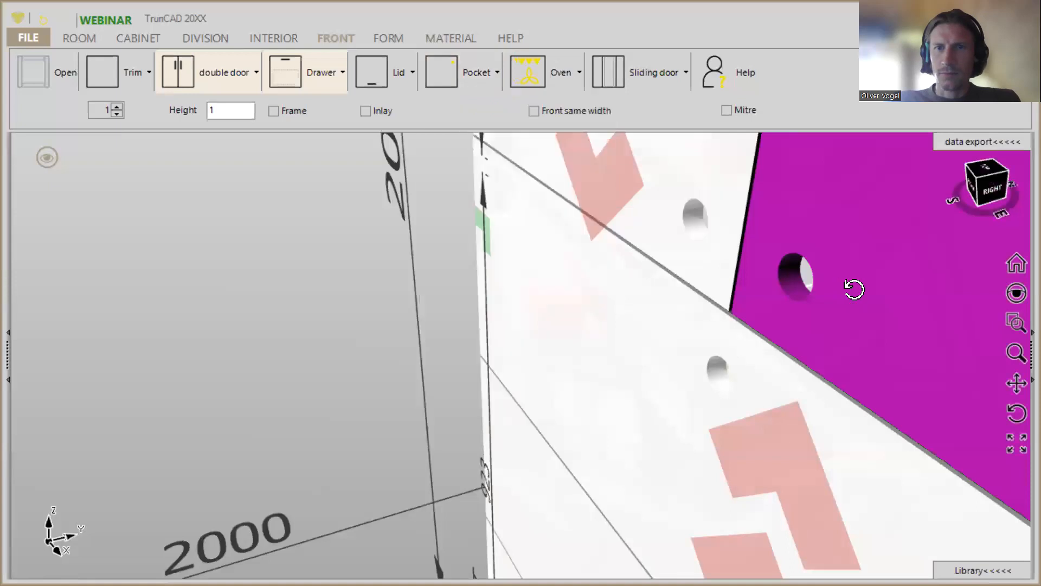
middle_click_drag(852, 289, 862, 286)
left_click(477, 73)
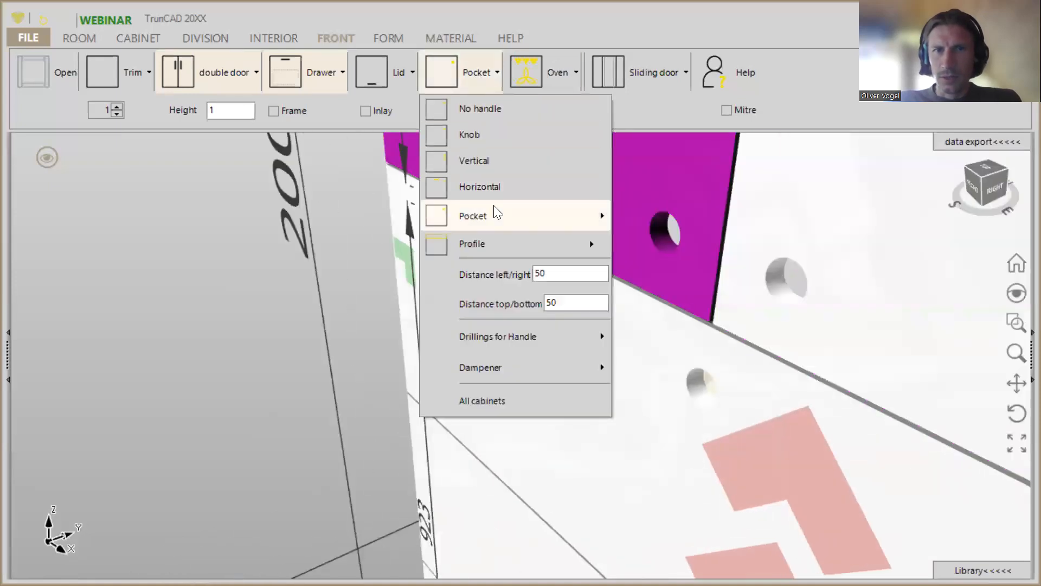
mouse_move(497, 213)
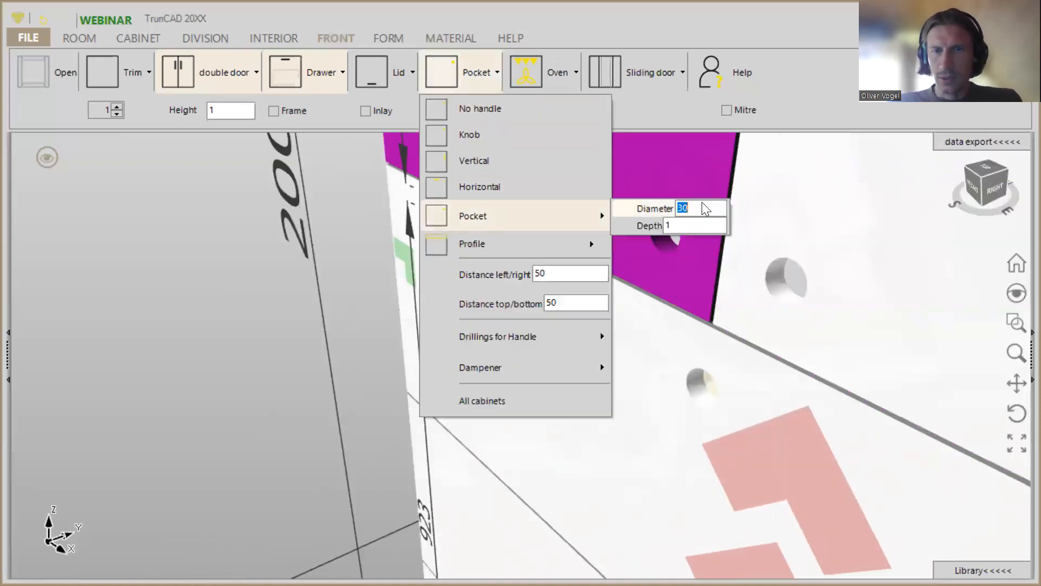
type("5")
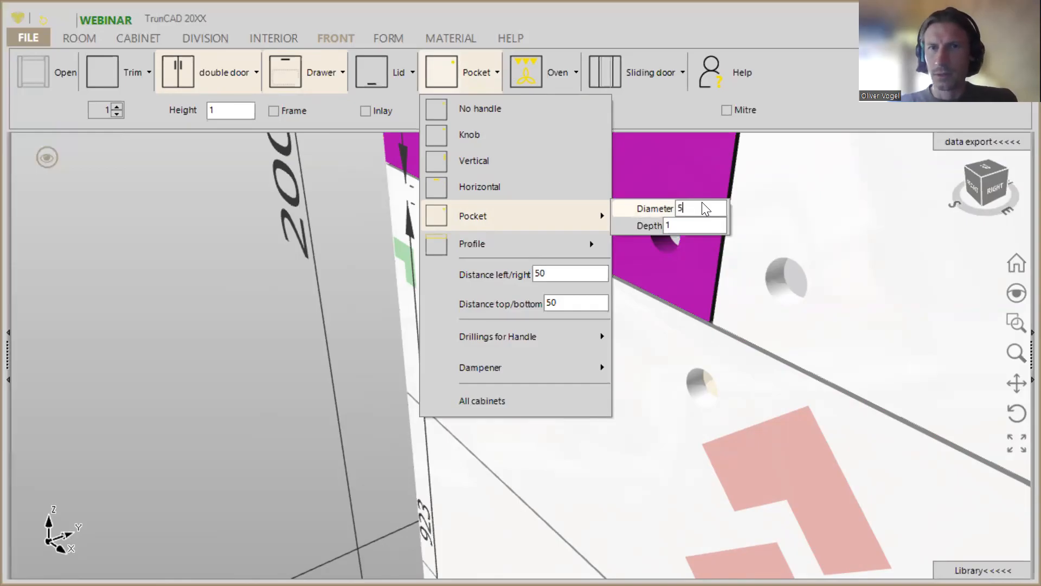
type("0")
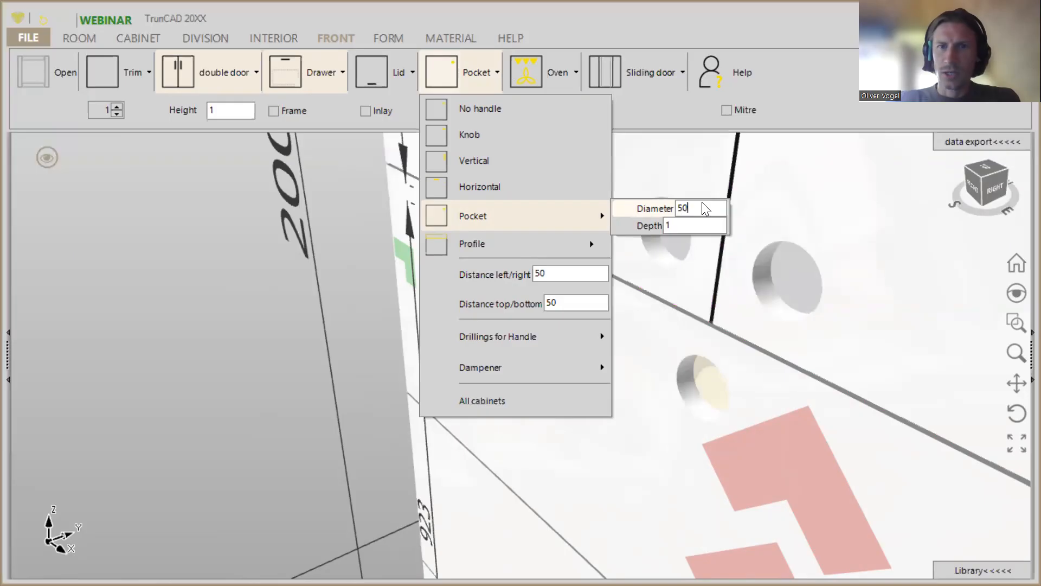
Step: Set the pocket handle's depth to 10 and inspect the recess in the top drawer front
left_click(684, 226)
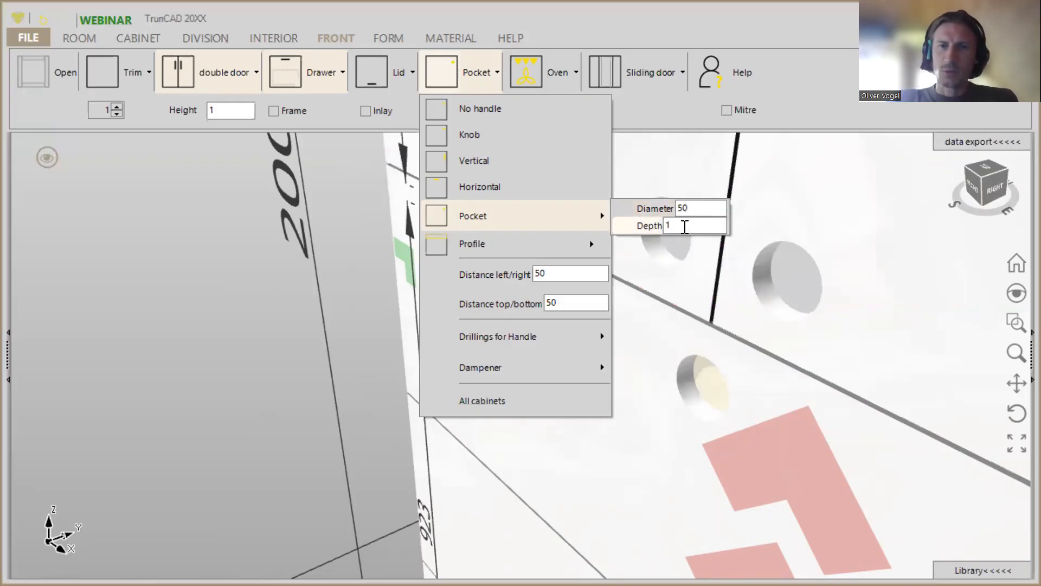
type("0")
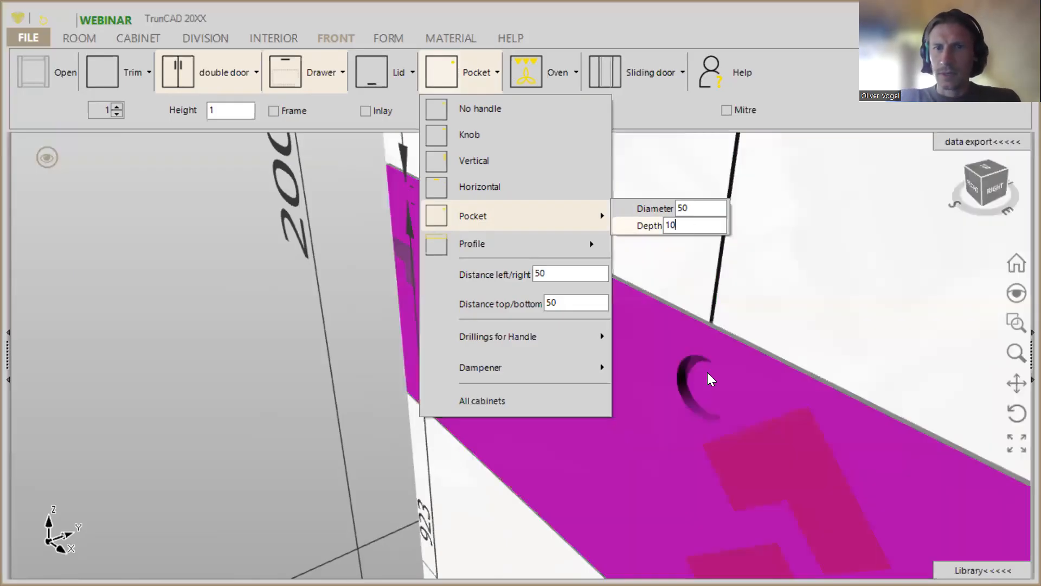
scroll(703, 381, "up", 3)
middle_click_drag(711, 383, 739, 357)
scroll(695, 371, "down", 4)
left_click_drag(725, 389, 639, 364)
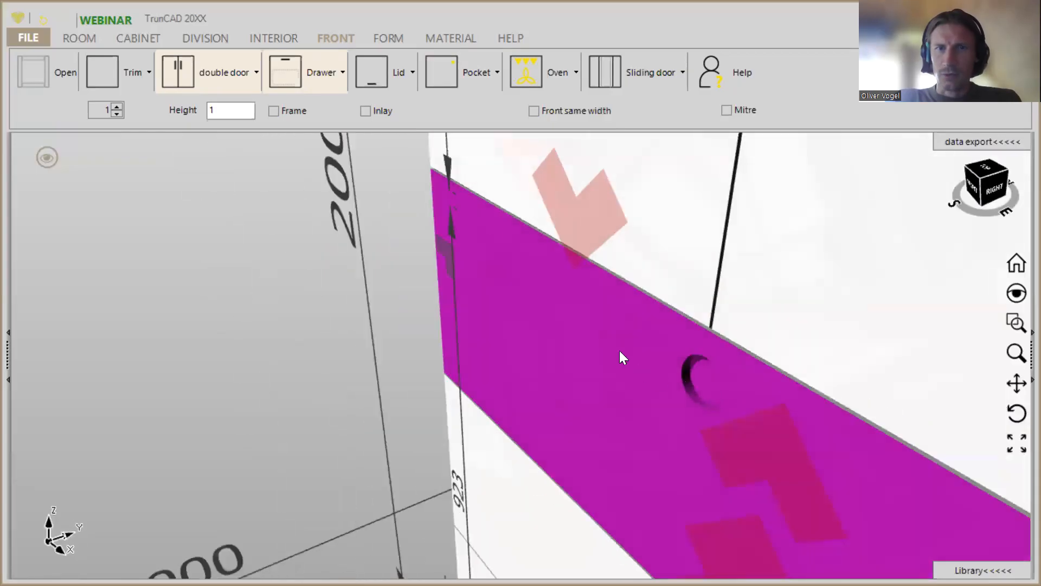
Step: Set the pocket handle's diameter to 30 and its depth to 10
left_click(479, 75)
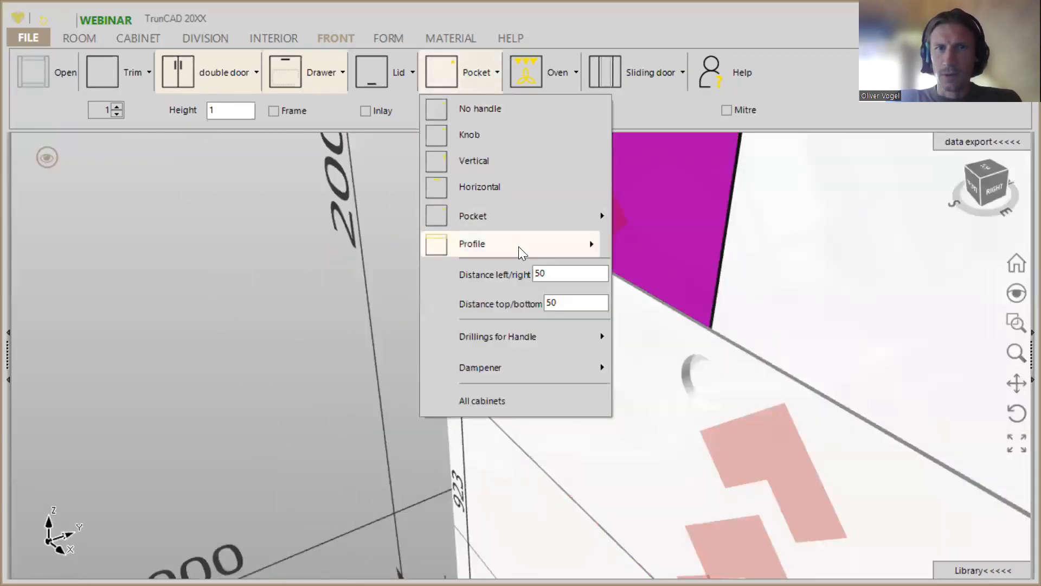
mouse_move(528, 223)
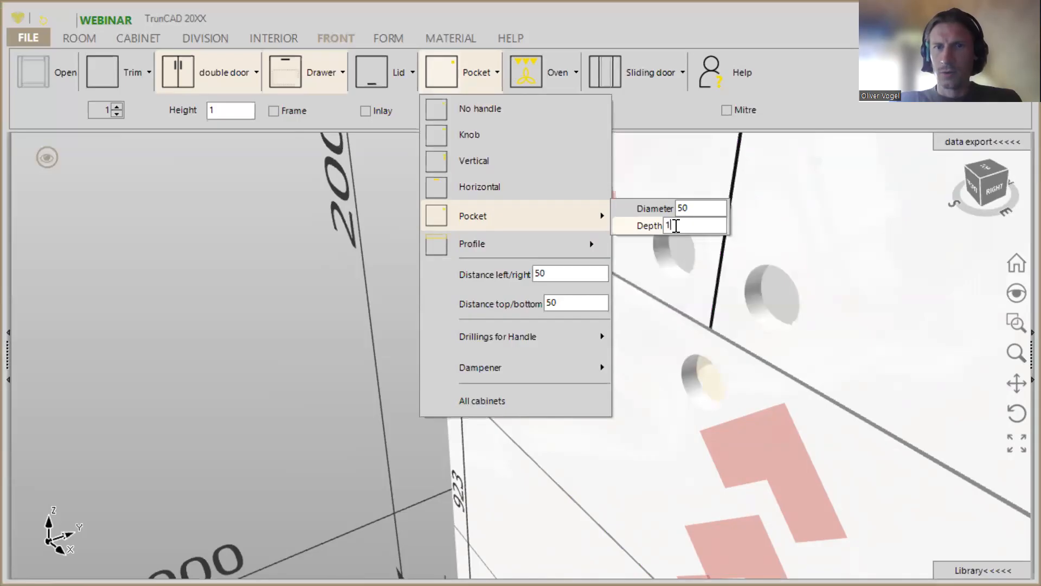
double_click(693, 208)
type("3")
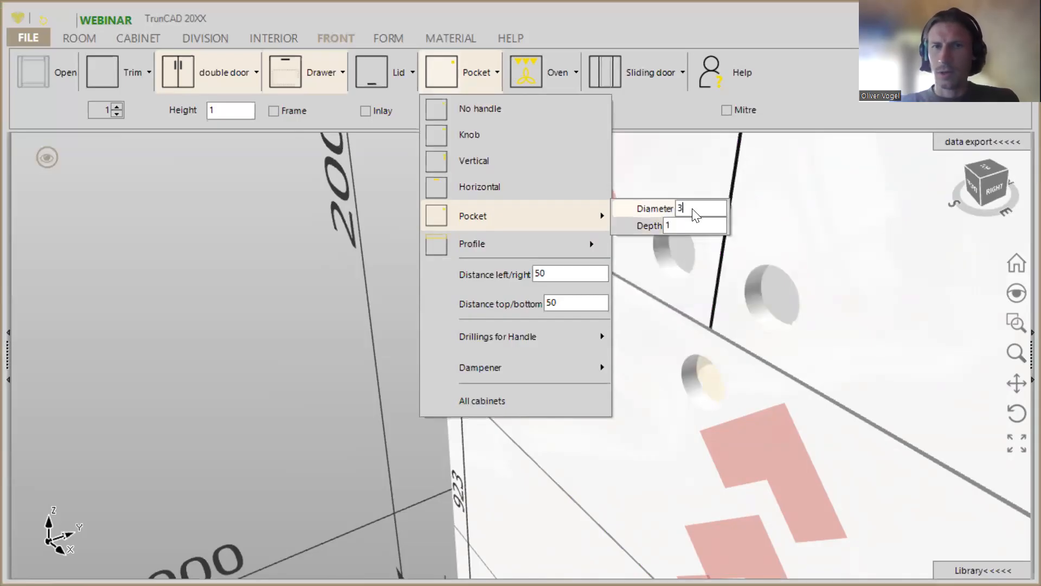
type("0")
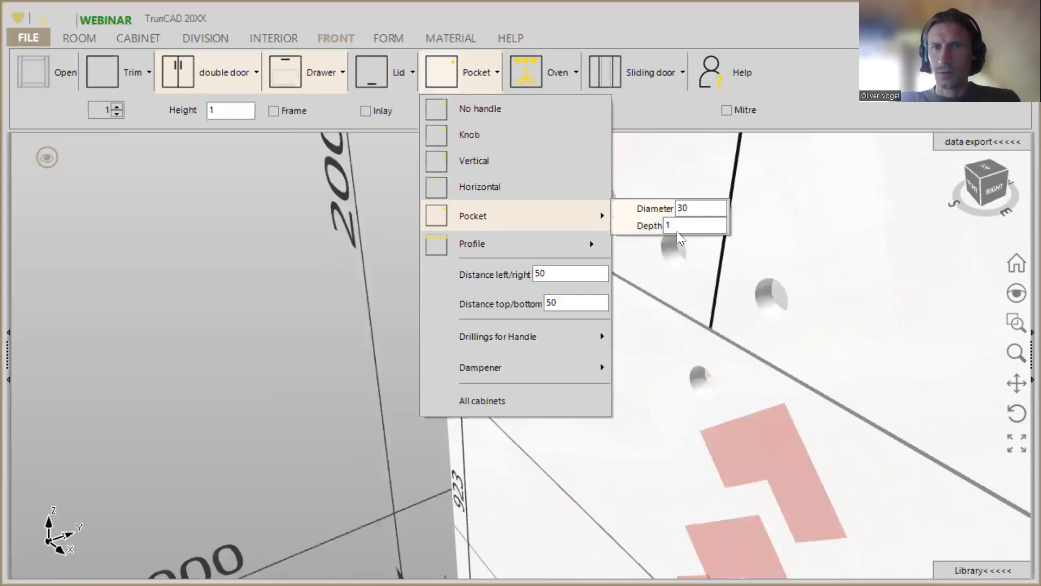
left_click(678, 225)
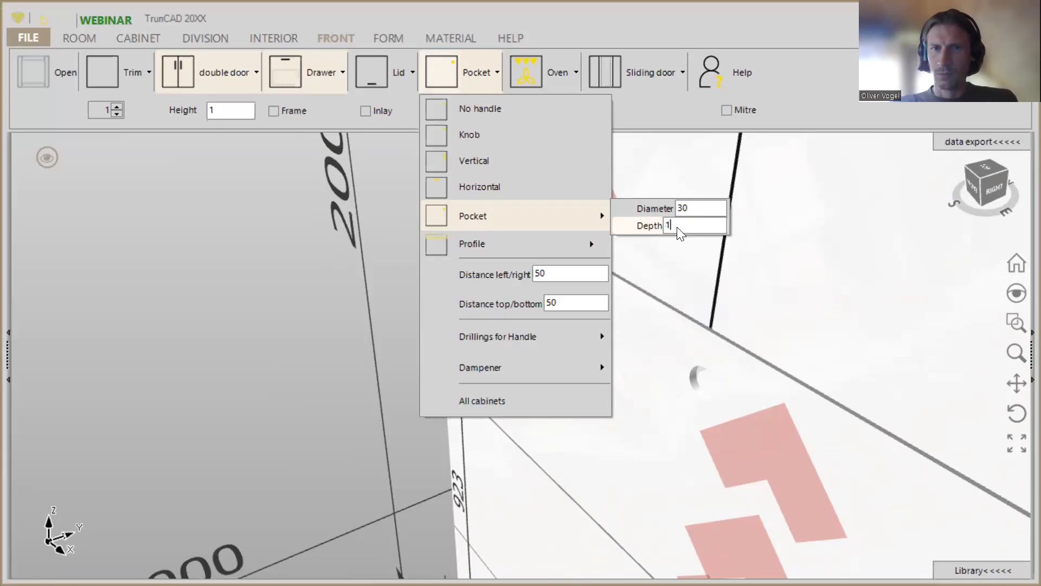
type("0")
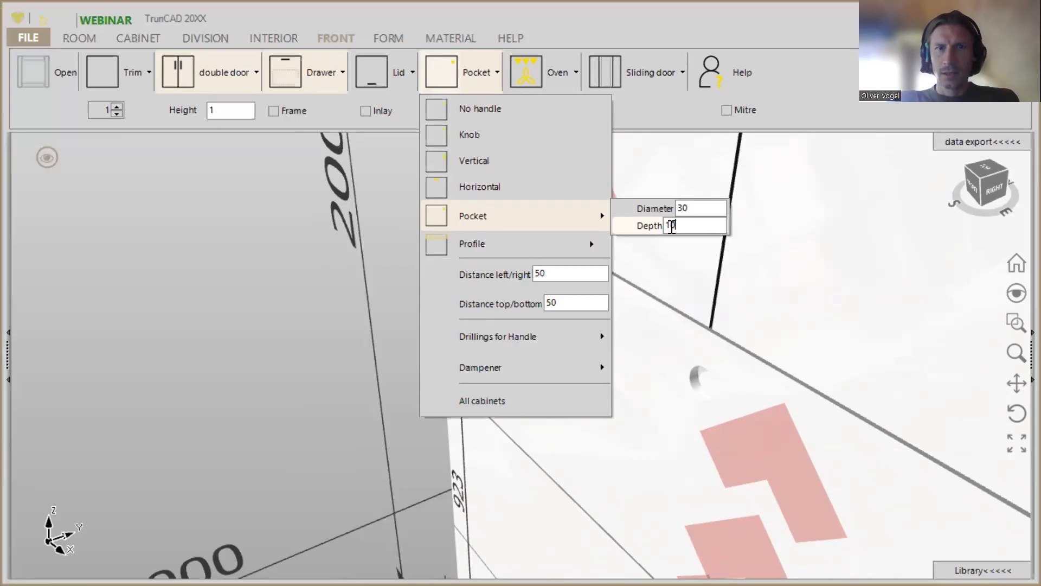
Step: Set the profile handle's C-Profile width to 60 and its C-Profile overlap to 15
mouse_move(525, 252)
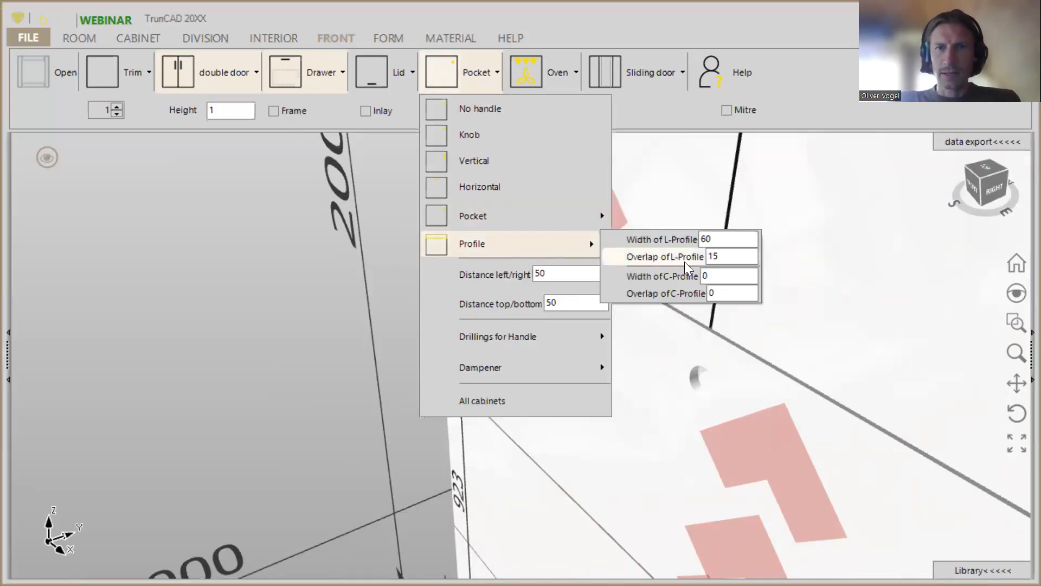
double_click(713, 278)
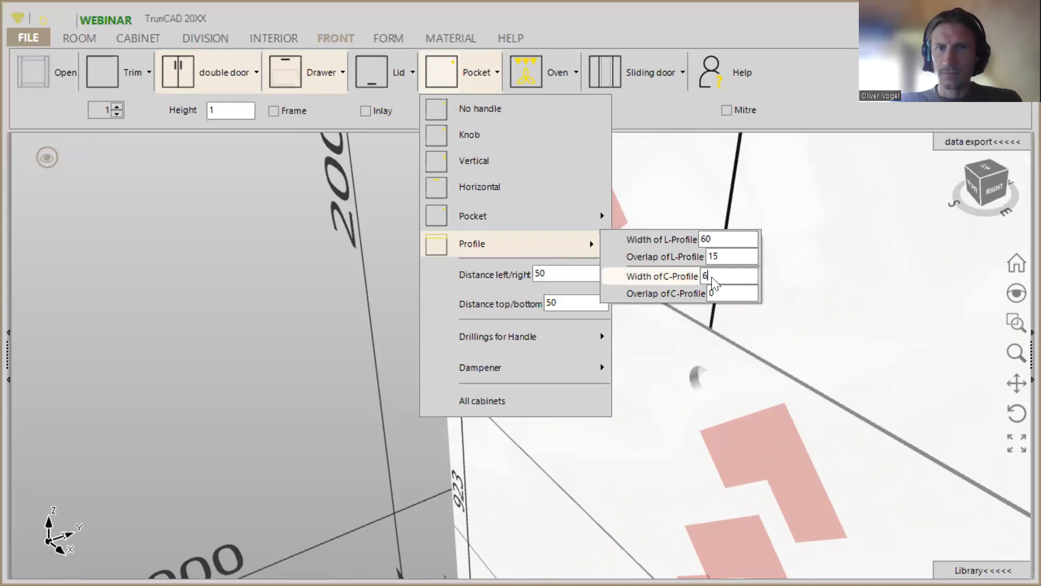
type("60")
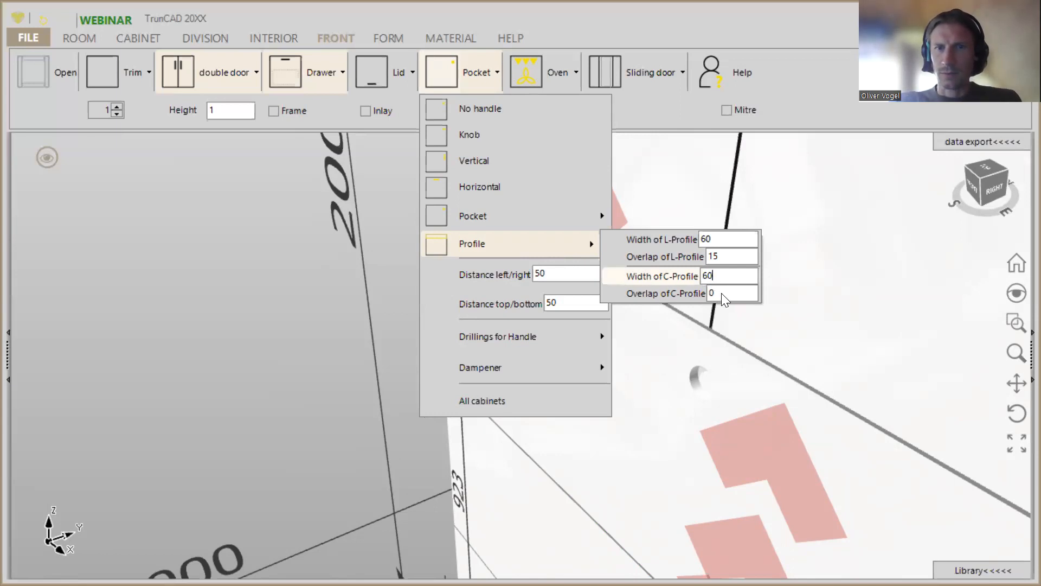
key("Tab")
type("1")
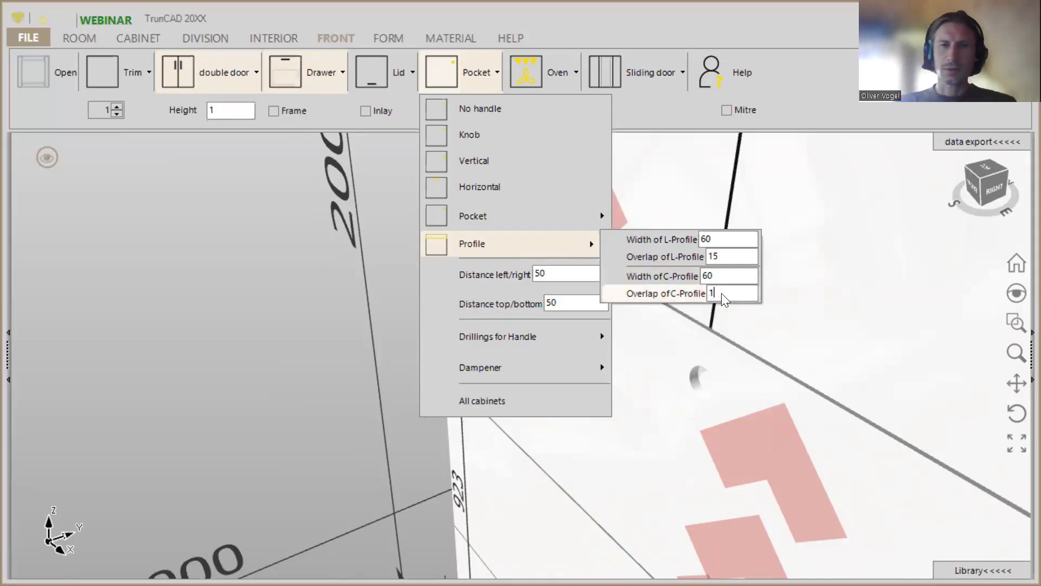
type("5")
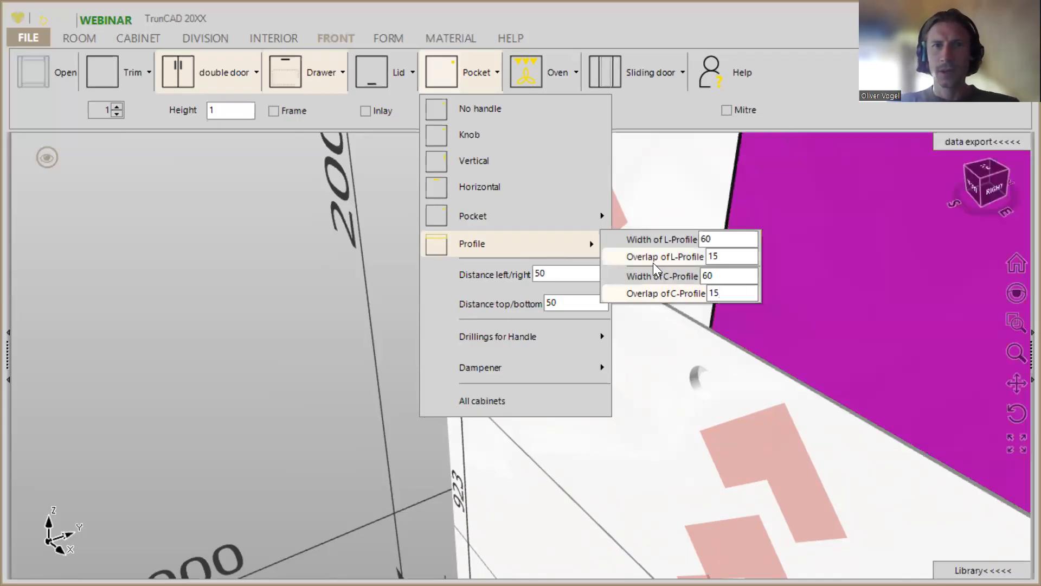
Step: Set the handle type of the fronts to Vertical, with left/right and top/bottom distances of 70
left_click(506, 160)
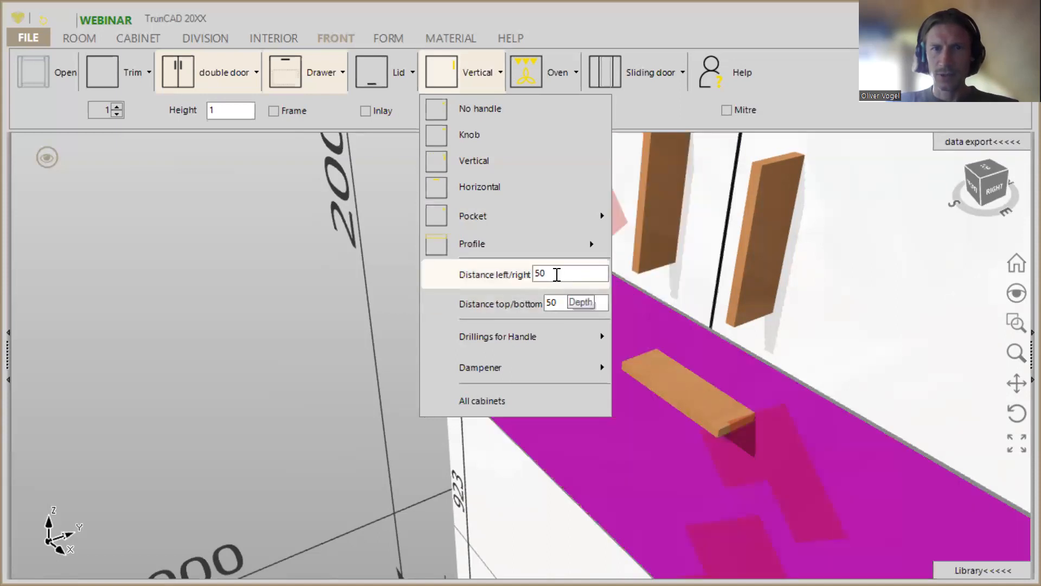
double_click(557, 275)
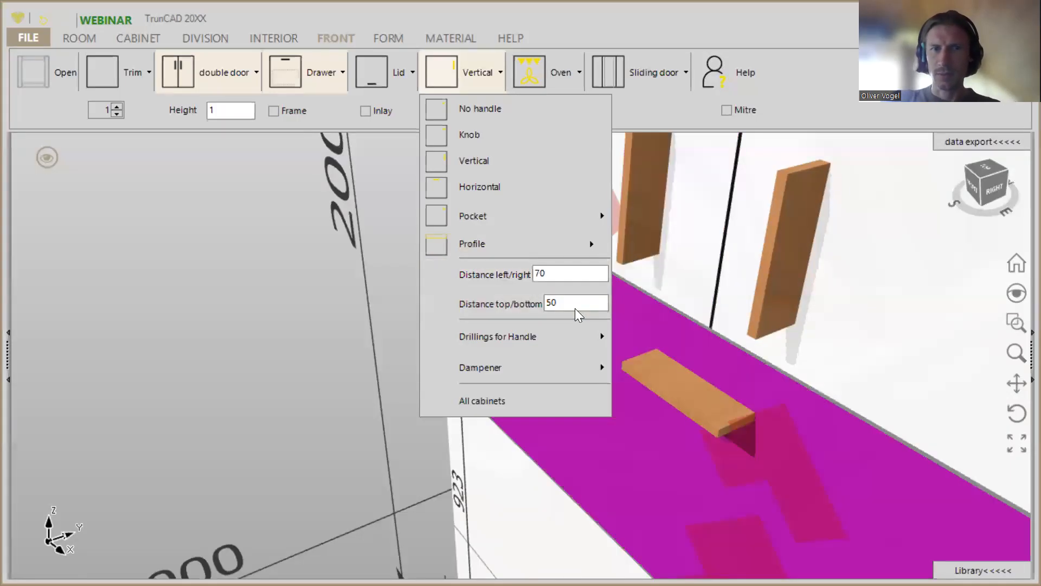
double_click(566, 305)
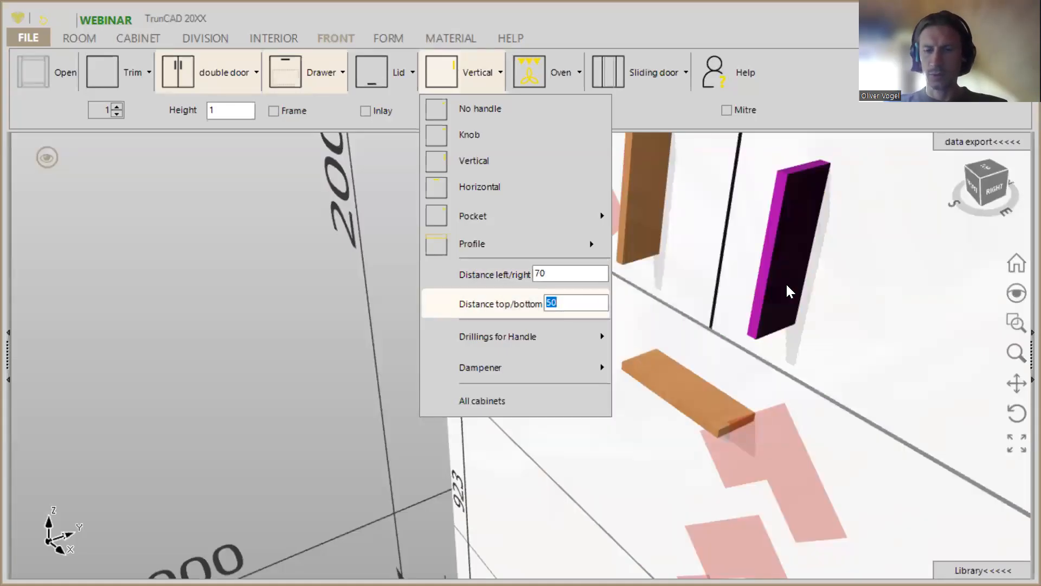
type("7")
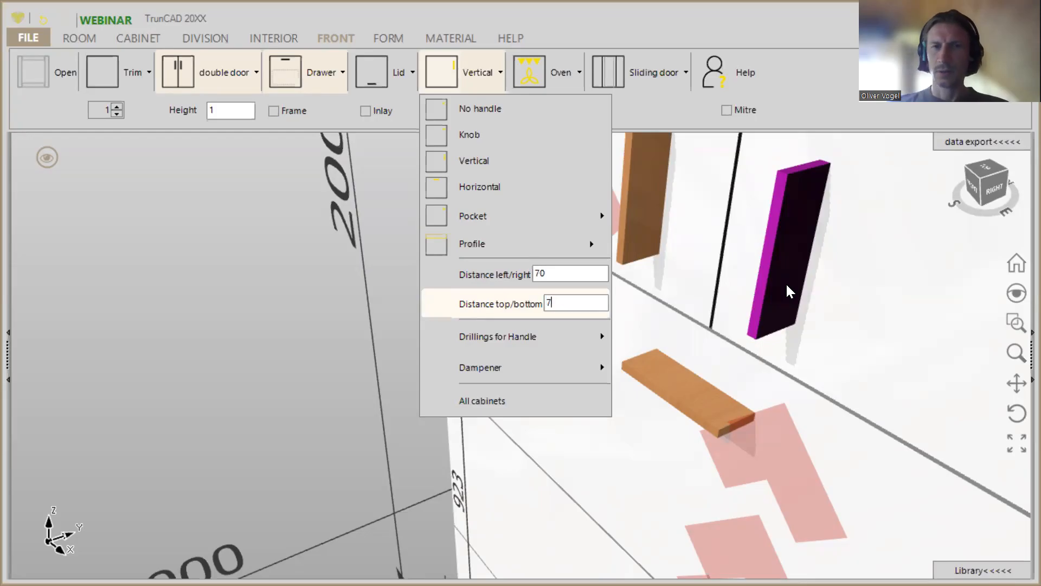
type("0")
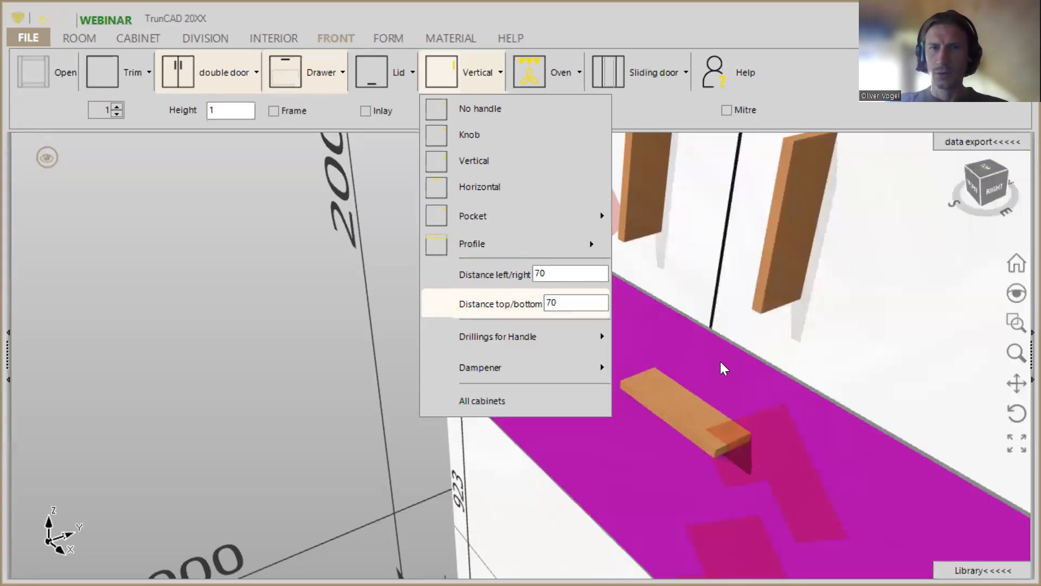
scroll(718, 367, "down", 3)
left_click(720, 405)
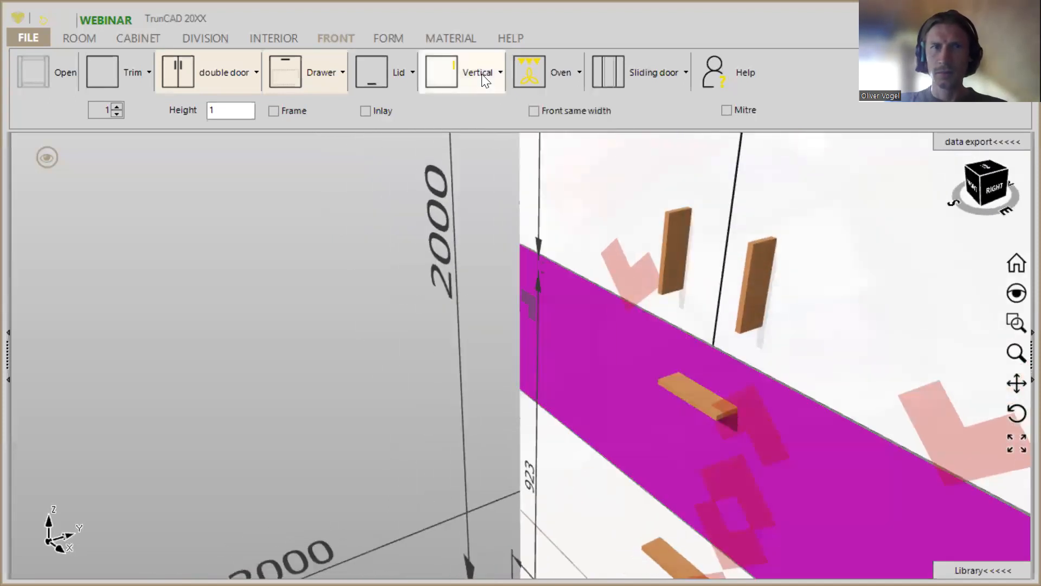
Step: Enable the drillings for the handles with a hole distance of 300 and look at the dampener options
left_click(482, 74)
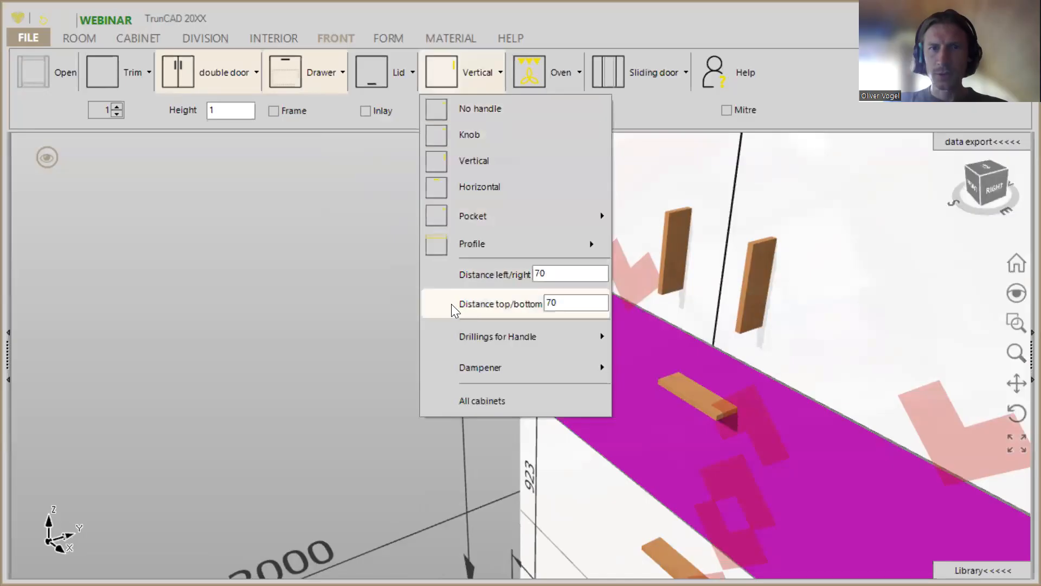
mouse_move(449, 325)
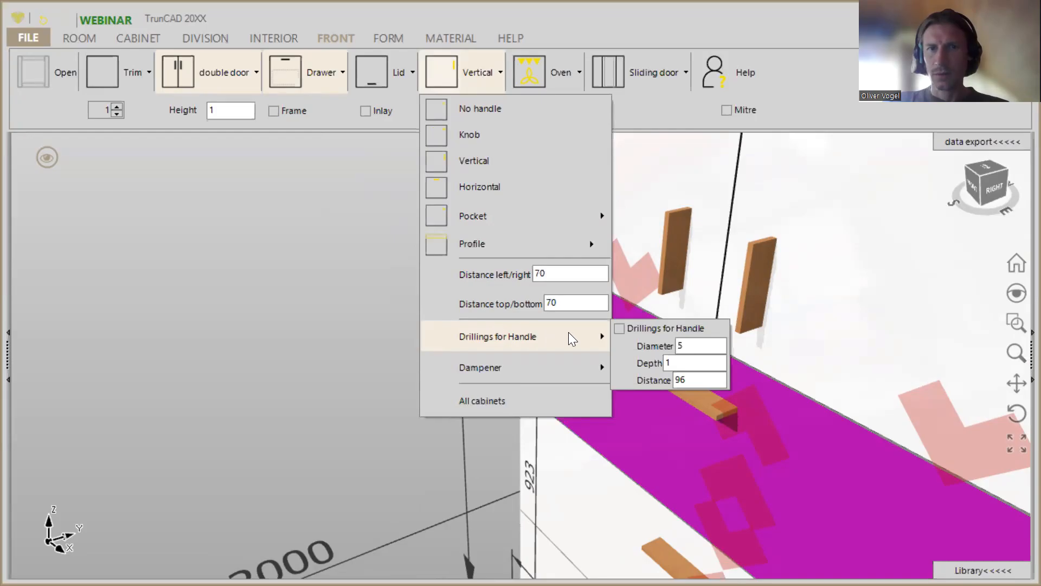
left_click(619, 329)
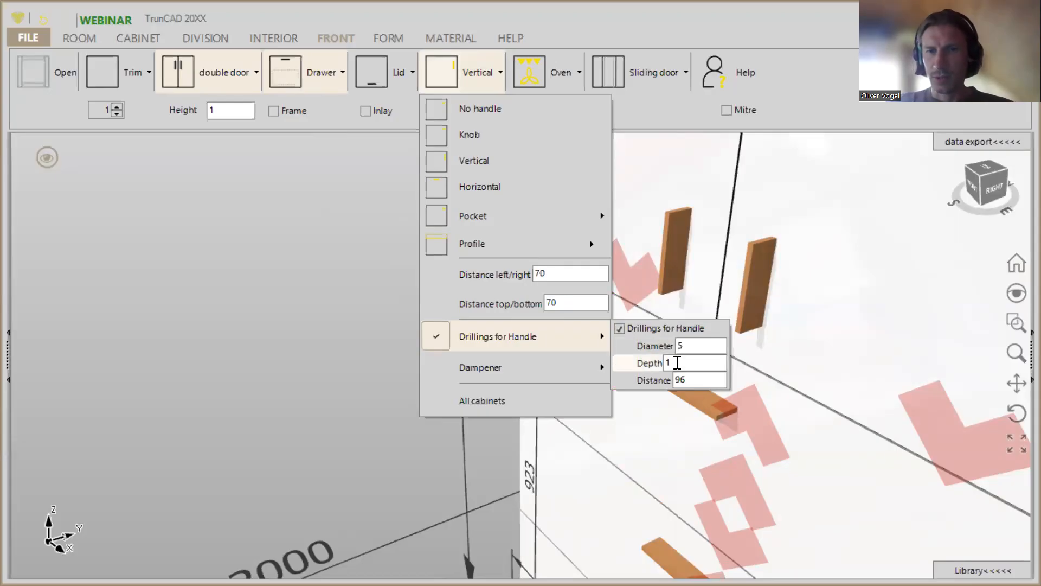
double_click(693, 375)
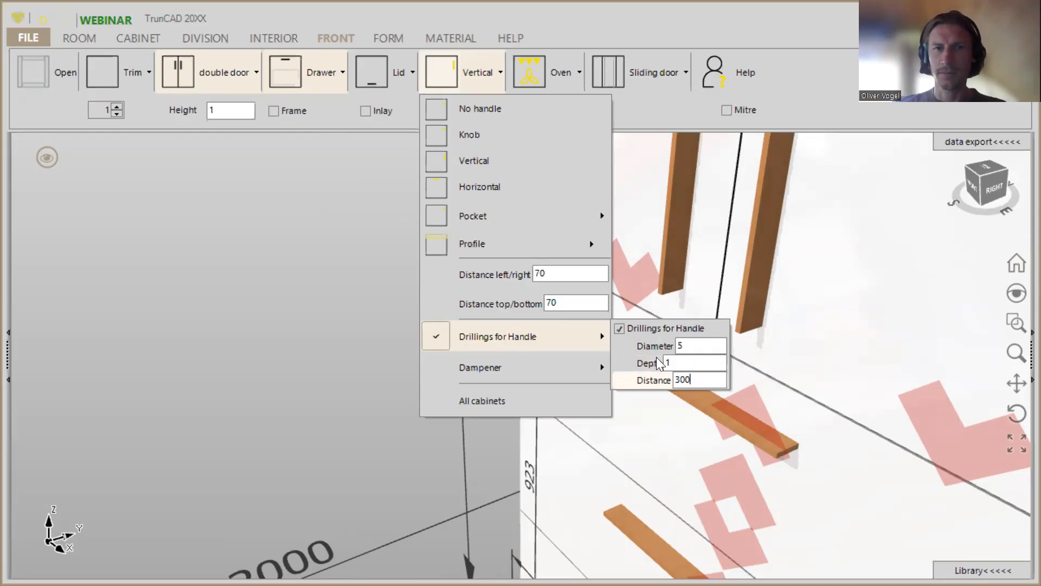
mouse_move(538, 367)
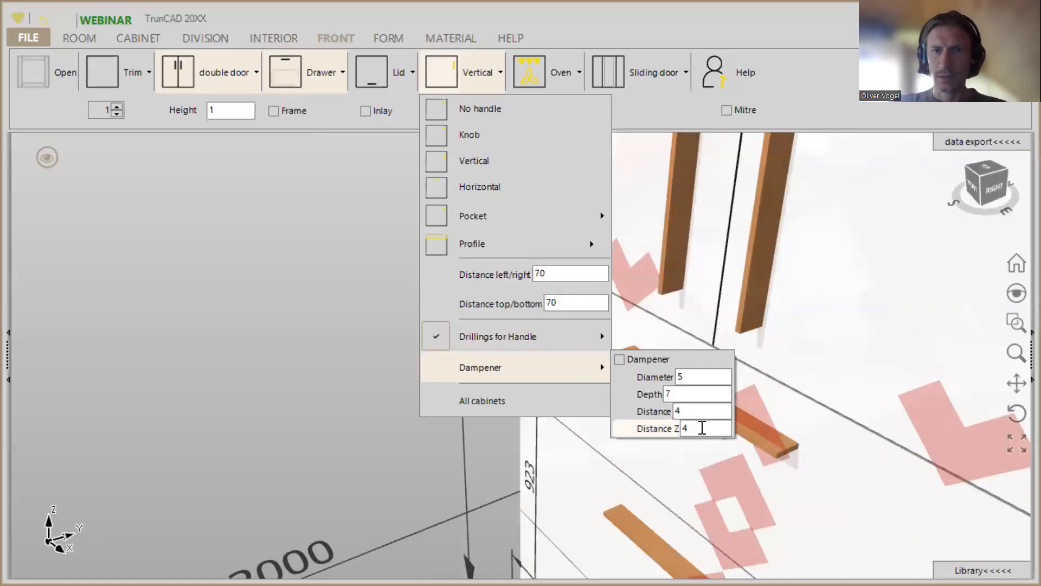
left_click(332, 377)
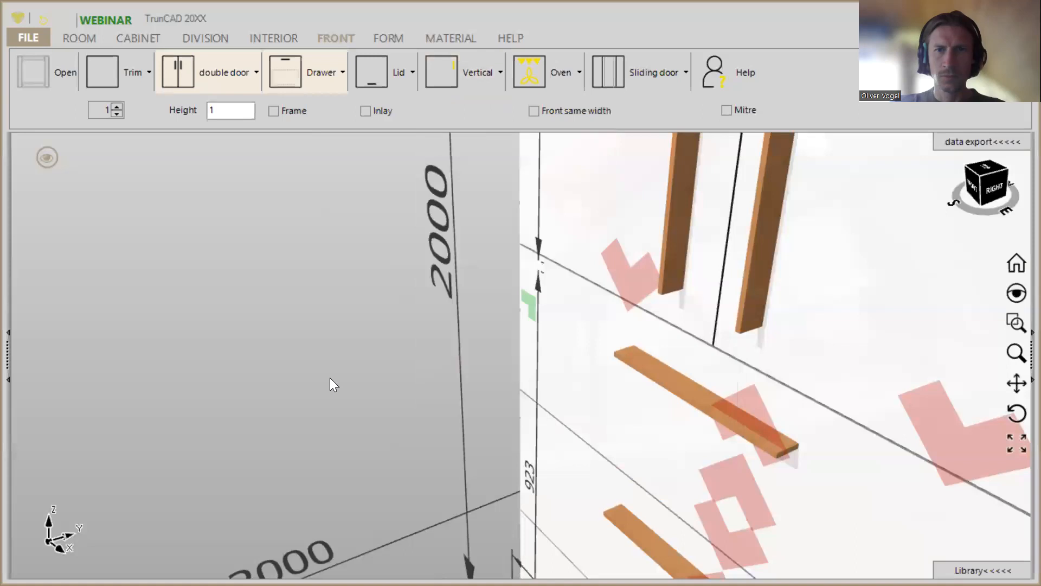
Step: Examine the handles on the cabinet's double doors and drawers from several angles
middle_click_drag(359, 378, 487, 341)
scroll(488, 339, "down", 4)
middle_click_drag(570, 376, 552, 395)
scroll(535, 360, "down", 1)
scroll(536, 360, "down", 1)
scroll(542, 371, "up", 4)
scroll(552, 357, "down", 3)
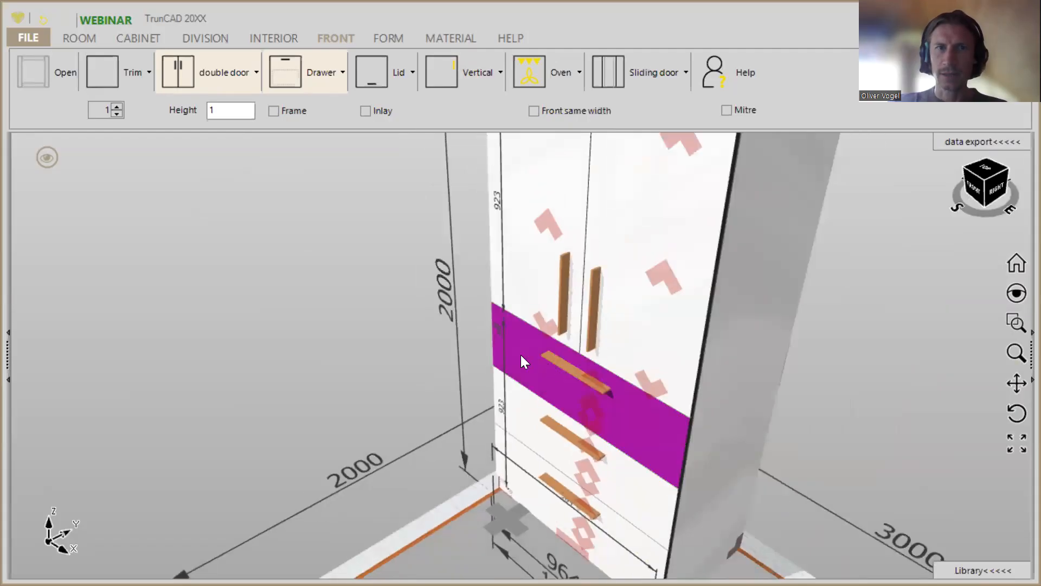
middle_click_drag(509, 352, 529, 324)
scroll(513, 347, "down", 4)
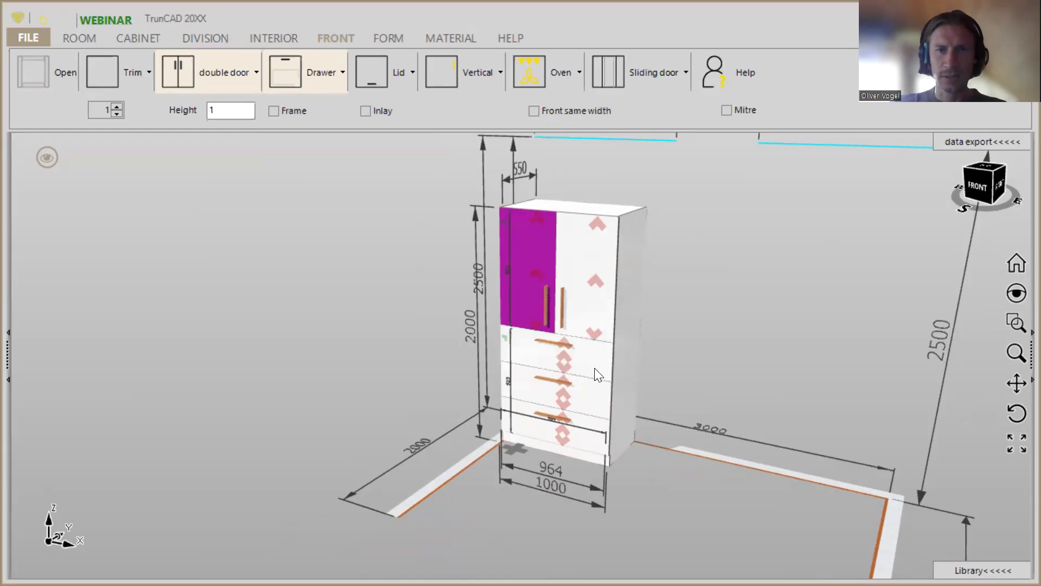
scroll(598, 373, "up", 3)
middle_click_drag(598, 373, 543, 351)
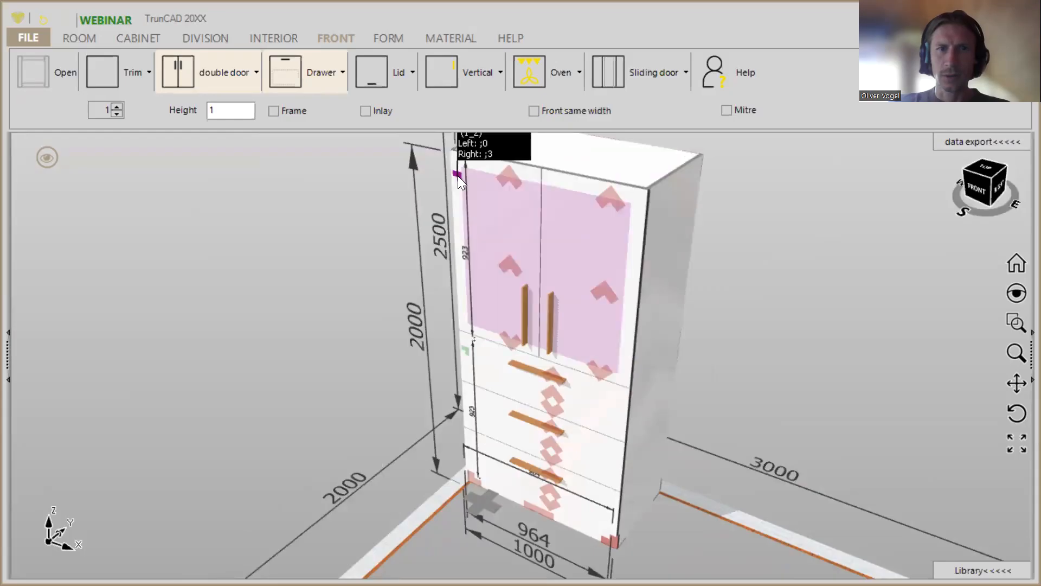
mouse_move(461, 173)
middle_mouse_down()
mouse_move(486, 172)
mouse_move(448, 169)
middle_mouse_up()
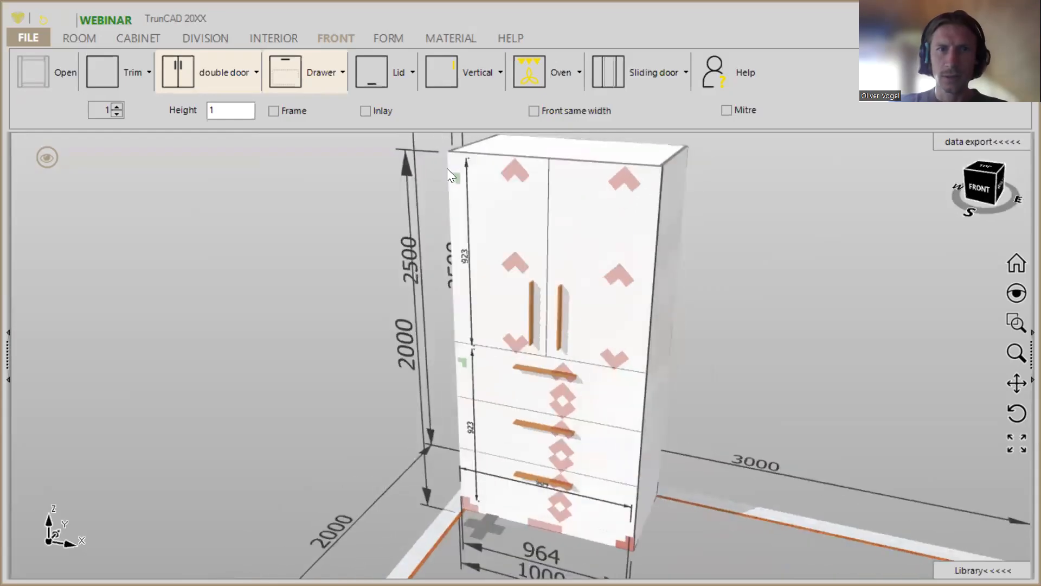
scroll(463, 180, "up", 2)
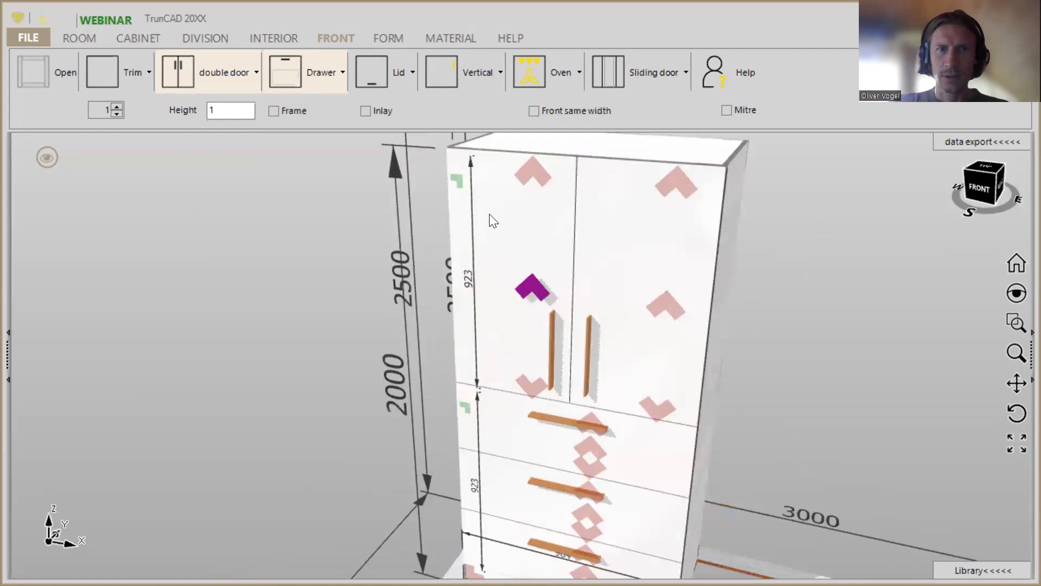
Step: Delete the upper double doors, and remove the cabinet's horizontal division together with the drawers
right_click(462, 182)
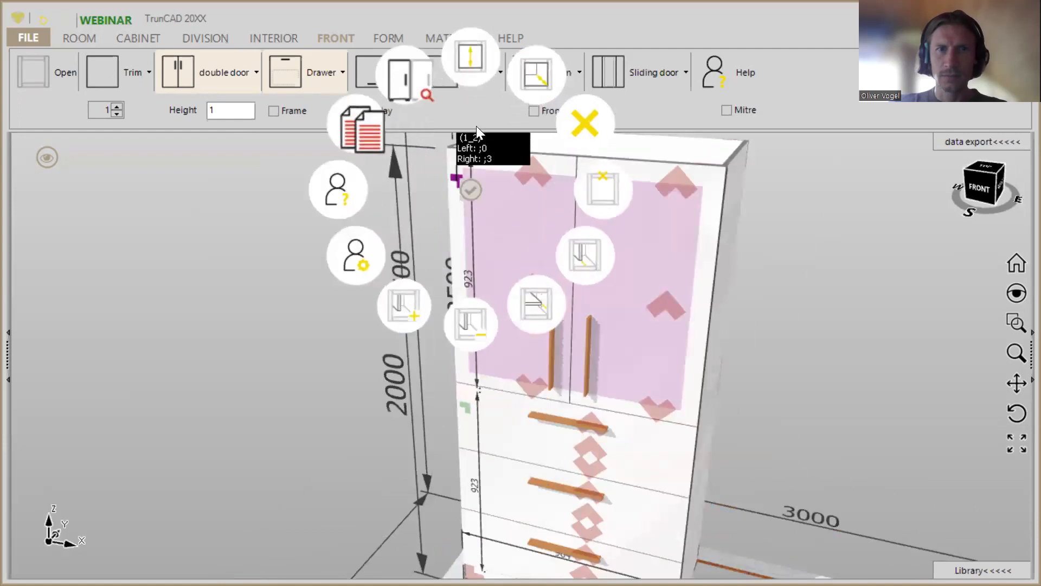
left_click(586, 124)
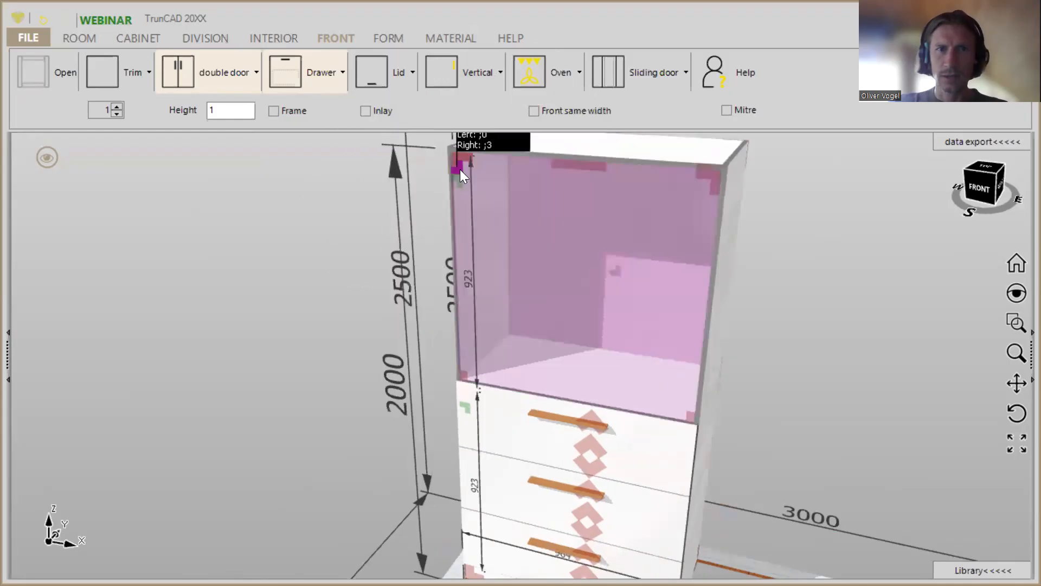
right_click(460, 170)
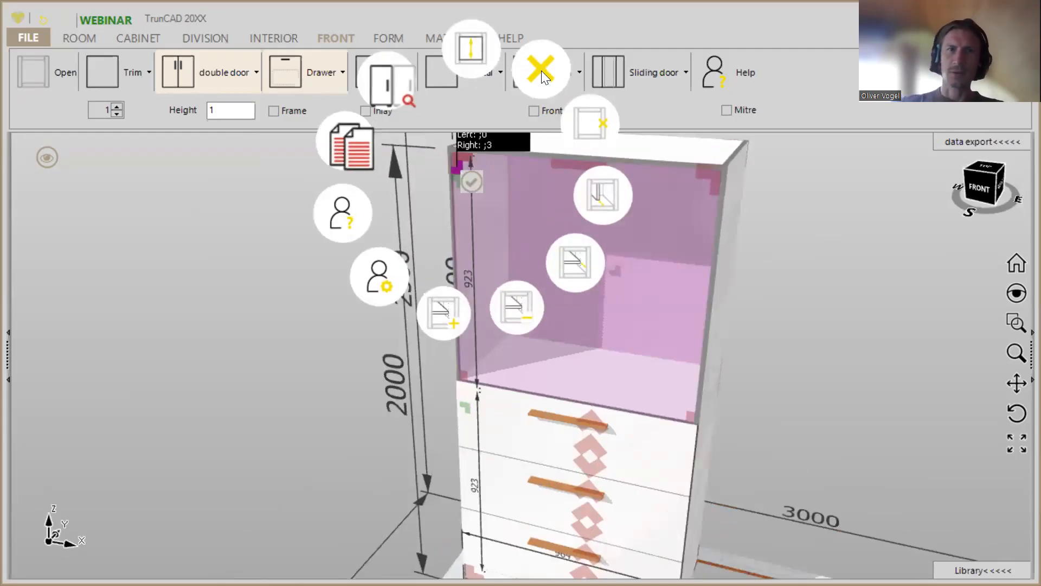
left_click(541, 70)
scroll(544, 255, "down", 5)
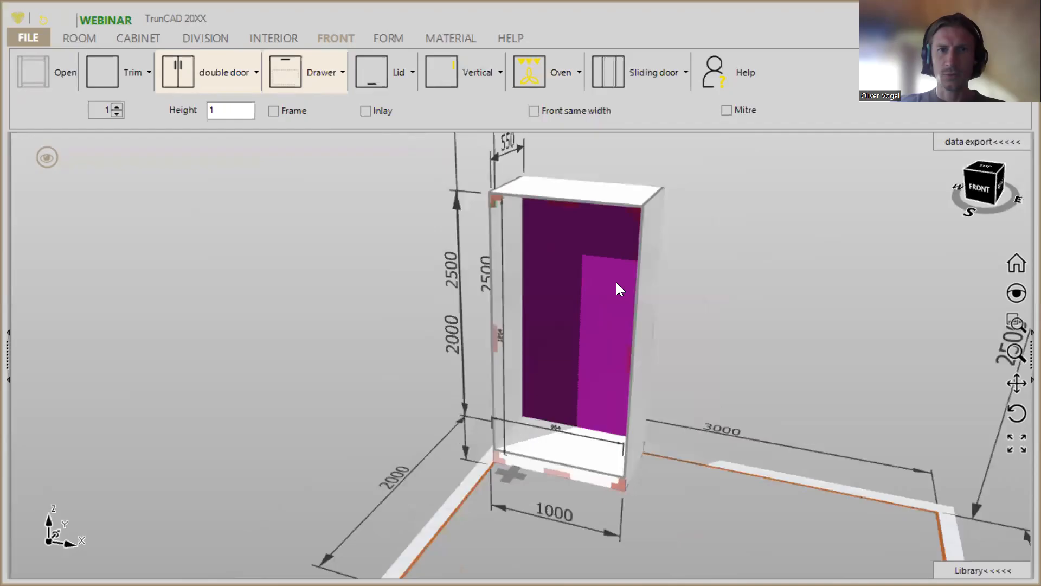
Step: Save the empty cabinet with its current settings as the standard, overwriting the existing one
left_click(33, 42)
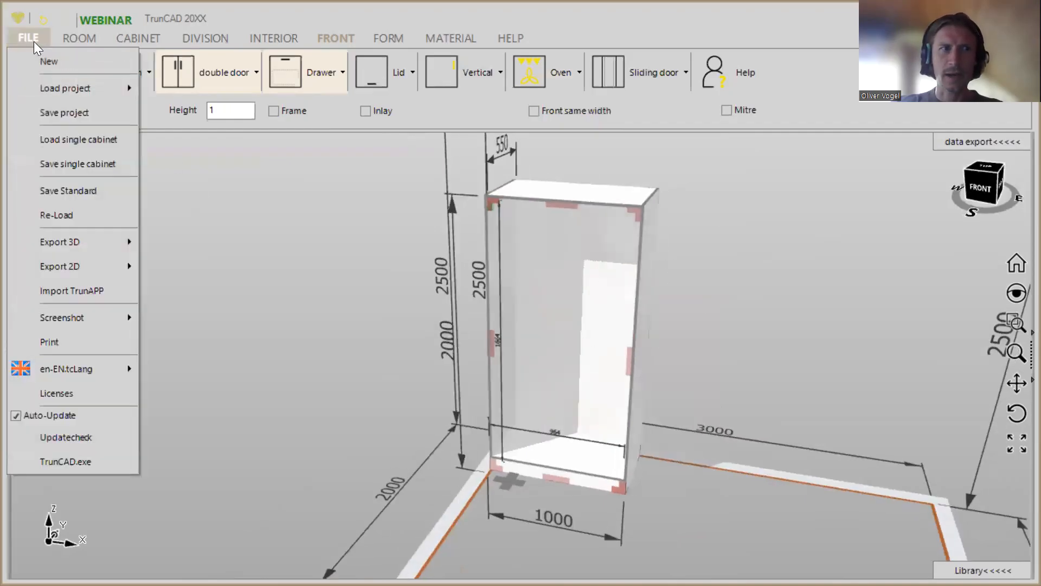
left_click(75, 192)
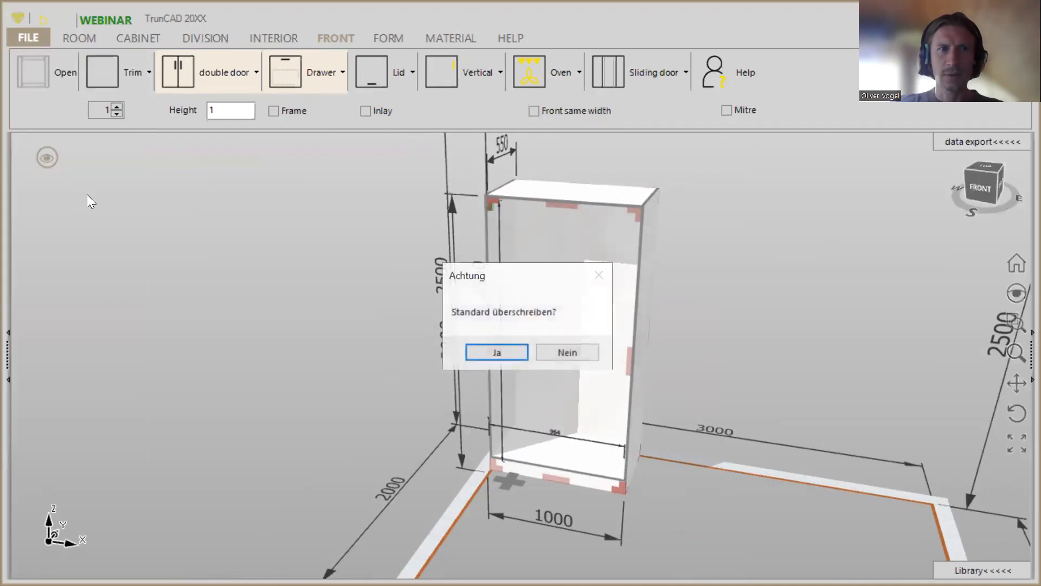
left_click(472, 353)
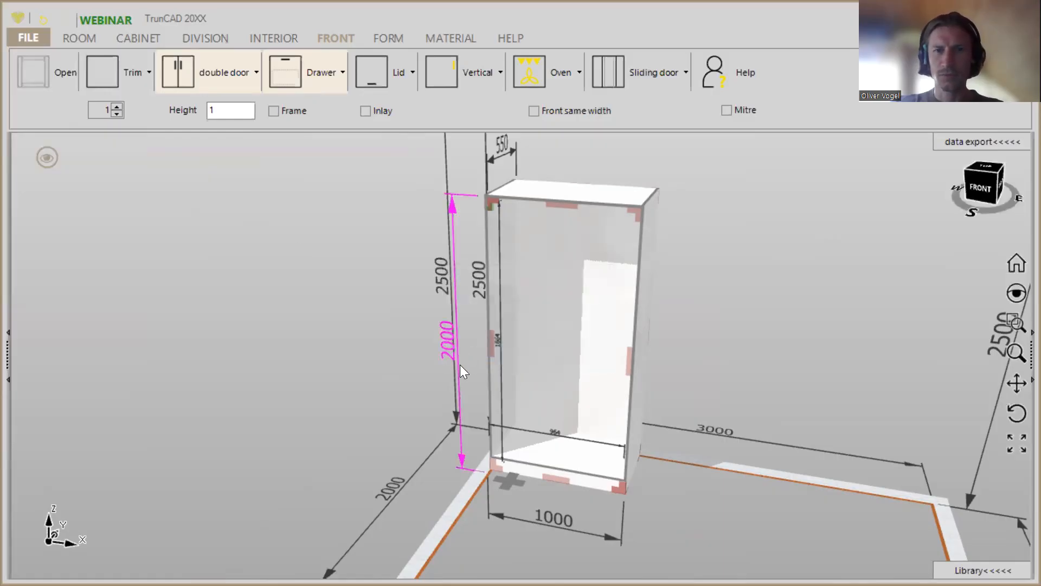
mouse_move(763, 378)
middle_mouse_down()
mouse_move(753, 379)
mouse_move(770, 381)
middle_mouse_up()
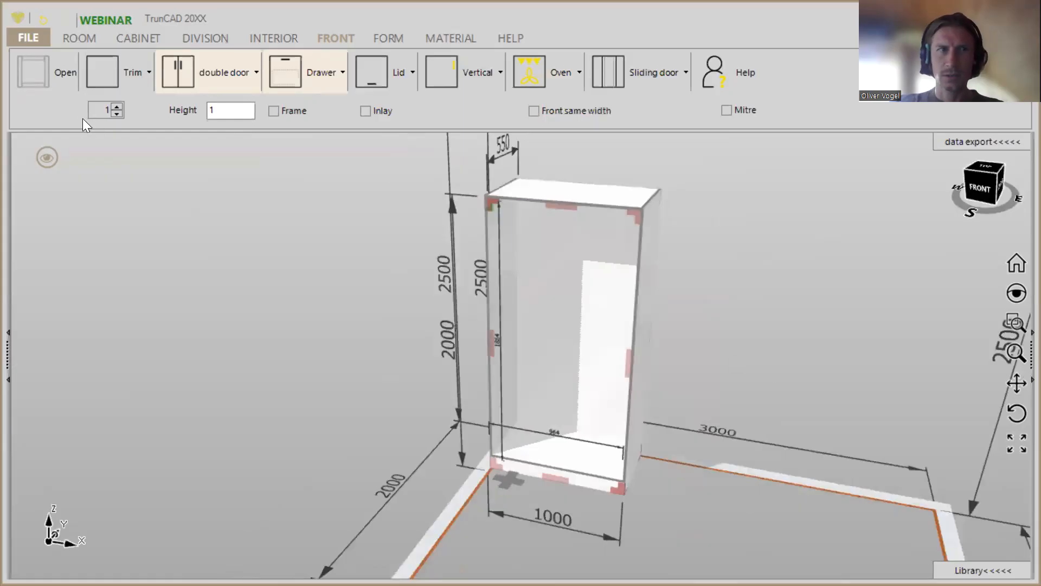
Step: Divide the cabinet with one horizontal shelf and fit a double door to the upper compartment
left_click(206, 40)
left_click(120, 75)
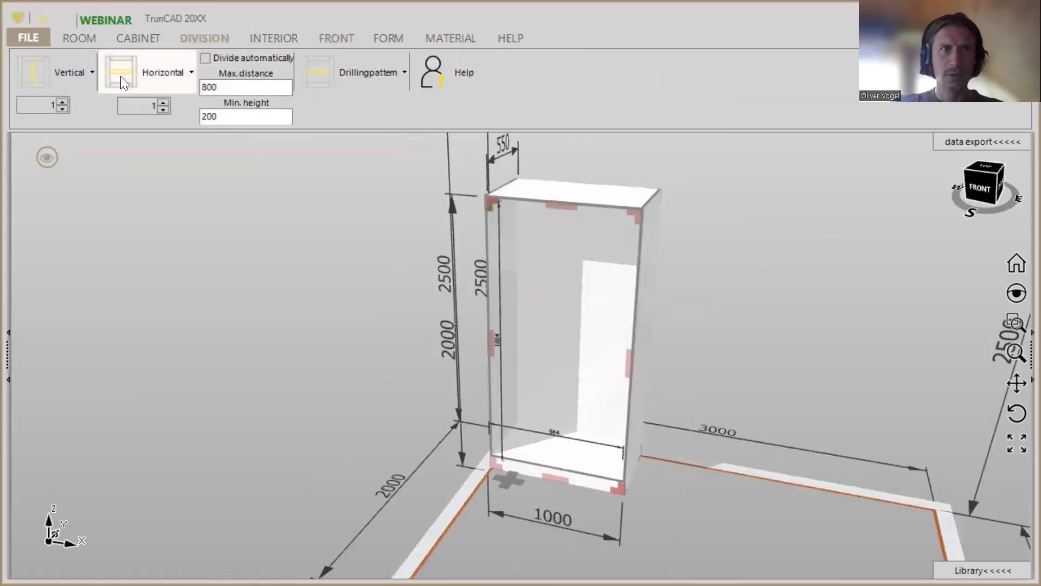
left_click(333, 38)
left_click(179, 71)
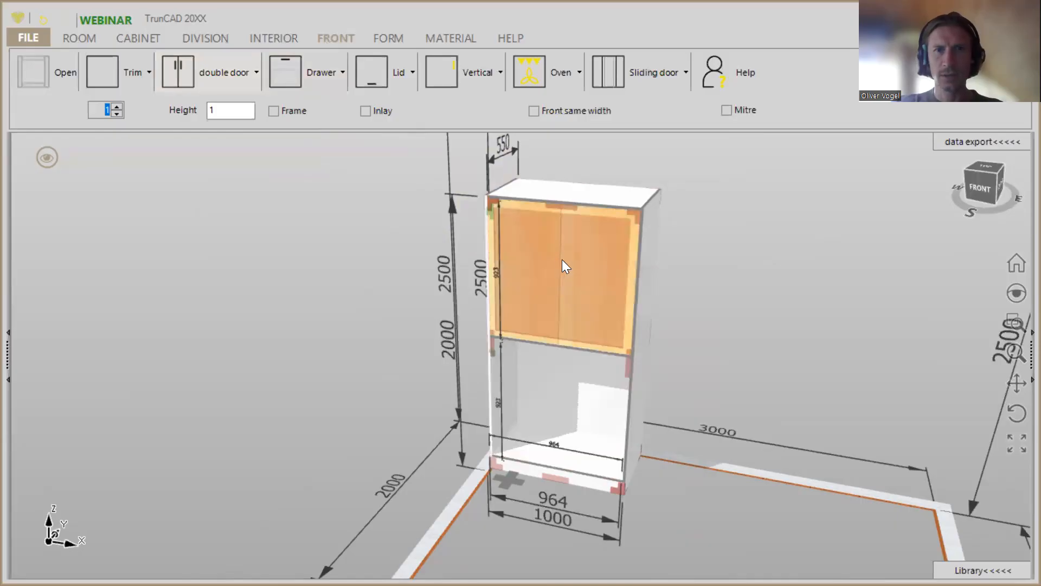
left_click(727, 275)
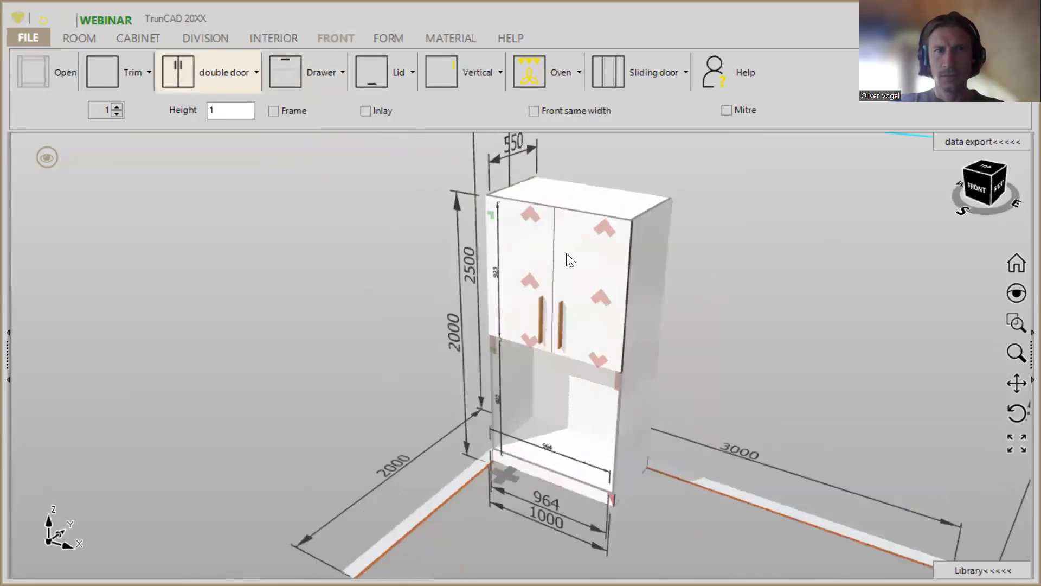
Step: Fit three drawers into the lower compartment
left_click(114, 108)
left_click(115, 108)
left_click_drag(288, 76, 533, 385)
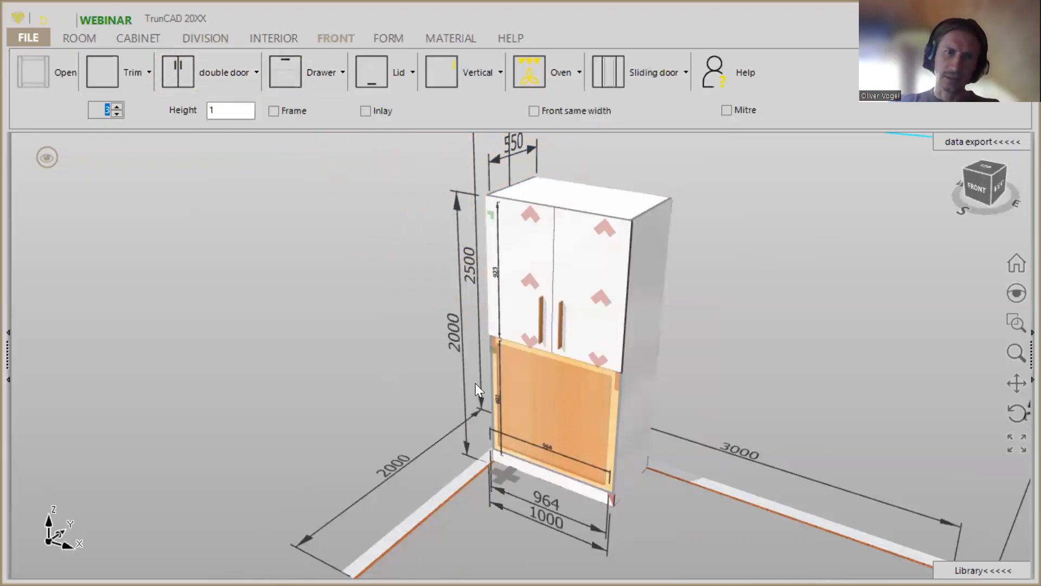
left_click_drag(486, 391, 514, 382)
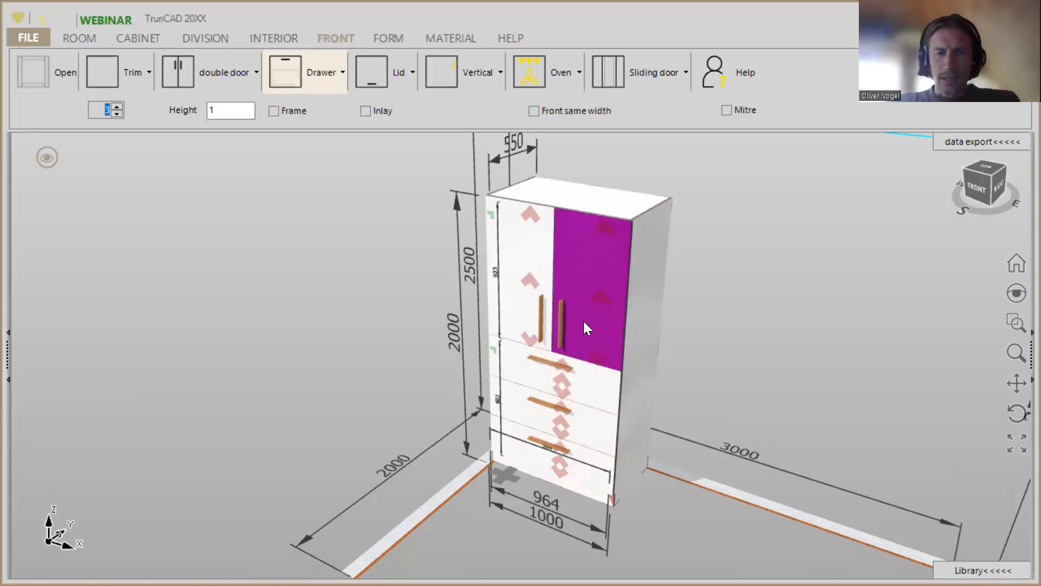
Step: Open the front settings from the middle hinge marker on the upper compartment's right-hand door
scroll(597, 307, "up", 3)
middle_click_drag(597, 345, 513, 305)
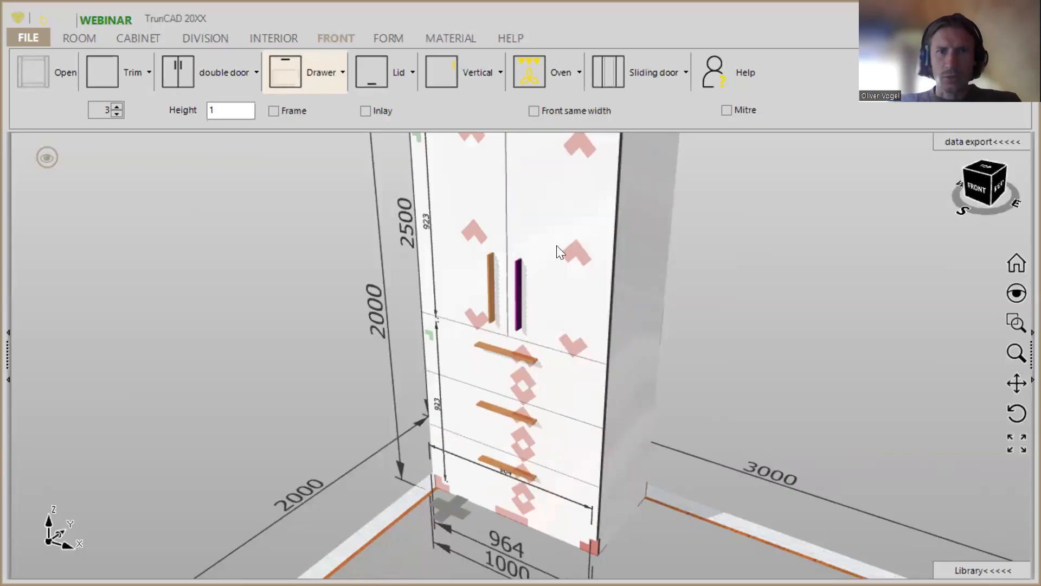
scroll(568, 254, "up", 1)
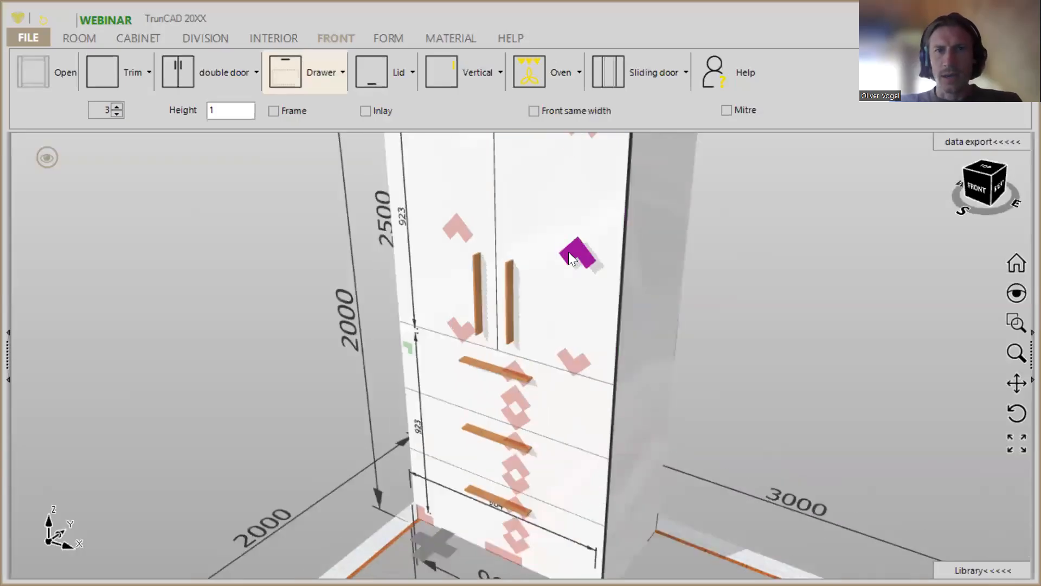
scroll(569, 254, "down", 4)
middle_click_drag(561, 258, 575, 284)
scroll(585, 277, "up", 3)
left_click(586, 284)
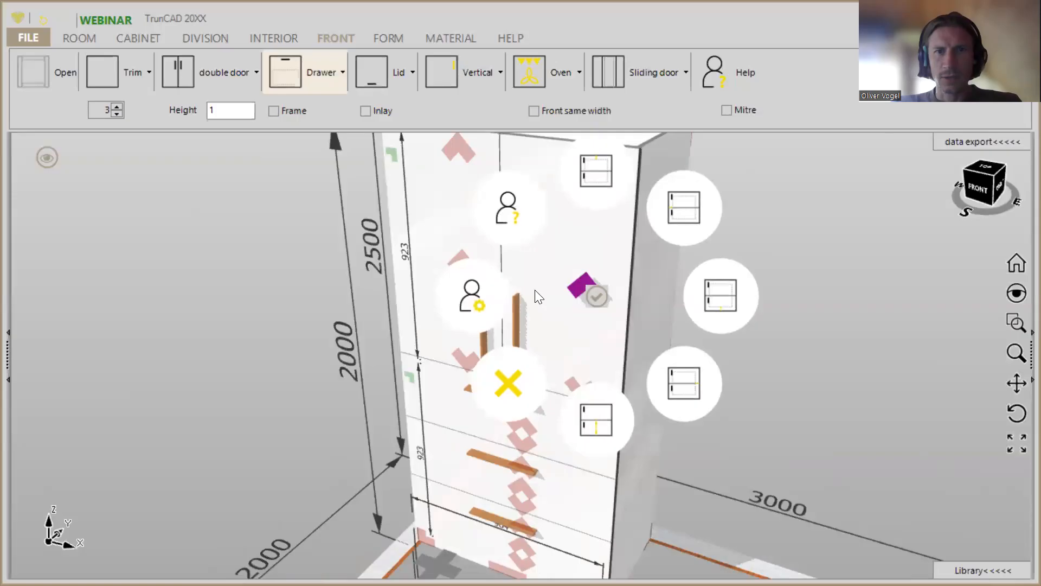
left_click(475, 292)
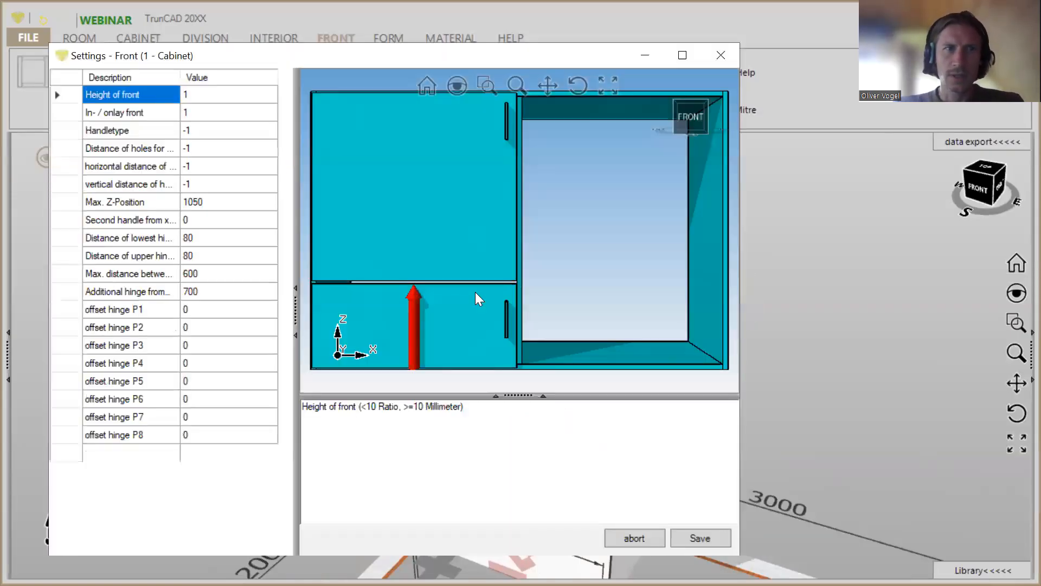
Step: Review the front's settings for height, in-/onlay, handle type, handle hole spacing, handle distances and hinge distance
left_click(206, 96)
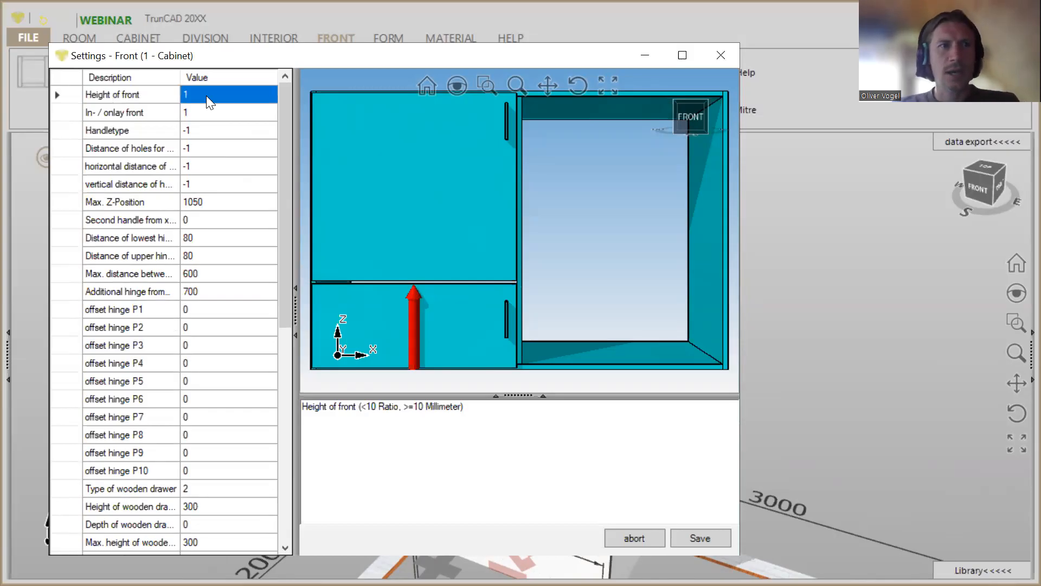
key("Down")
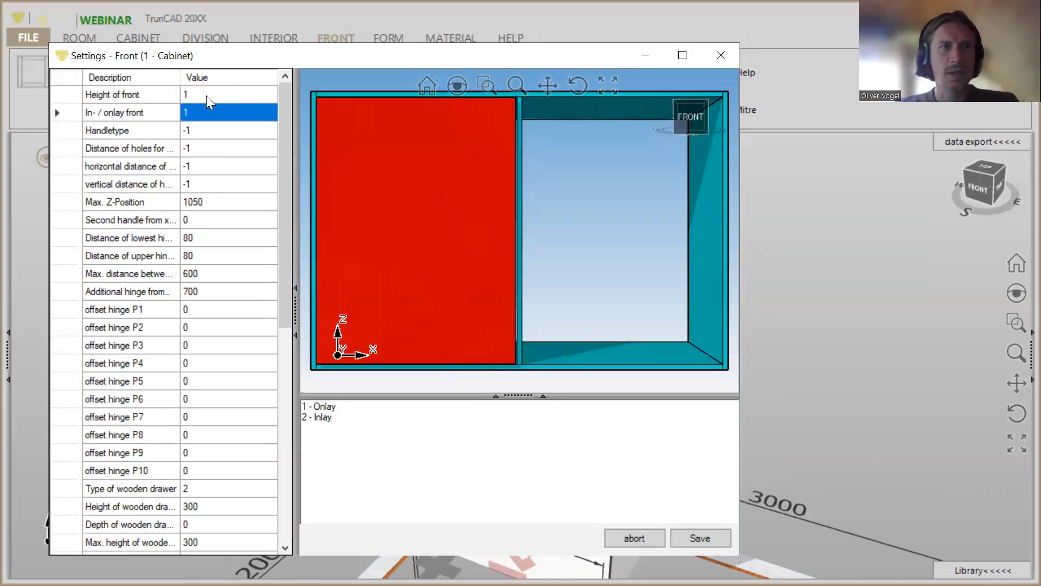
key("Down")
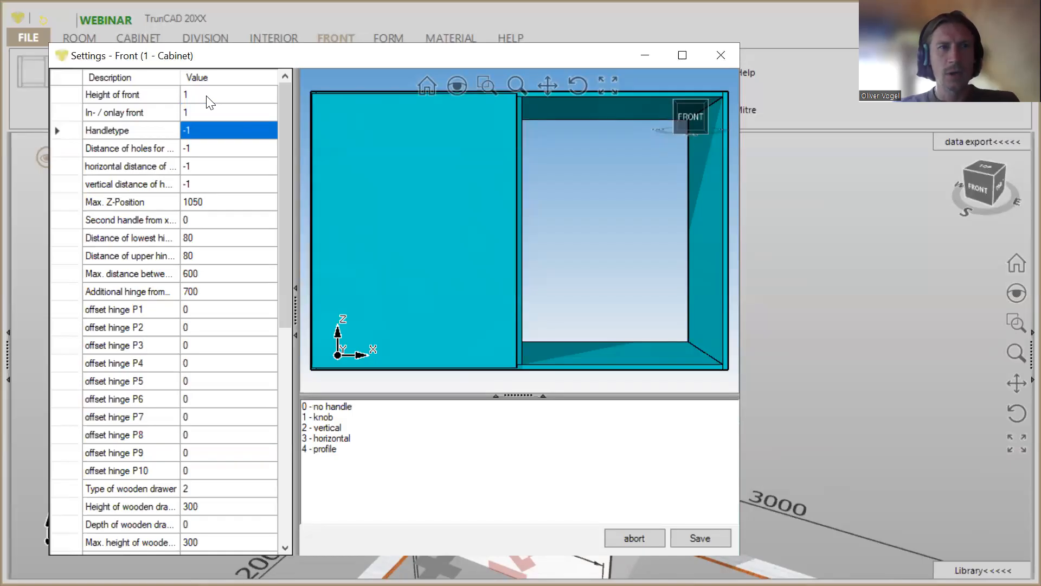
key("Down")
key("Up")
key("Down")
key("Up")
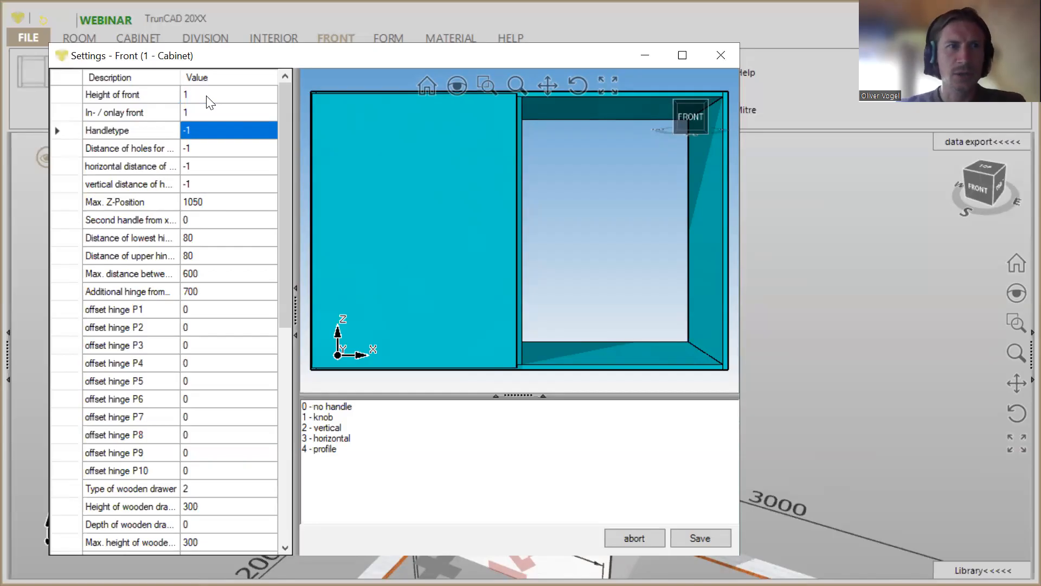
key("Down")
key("Down")
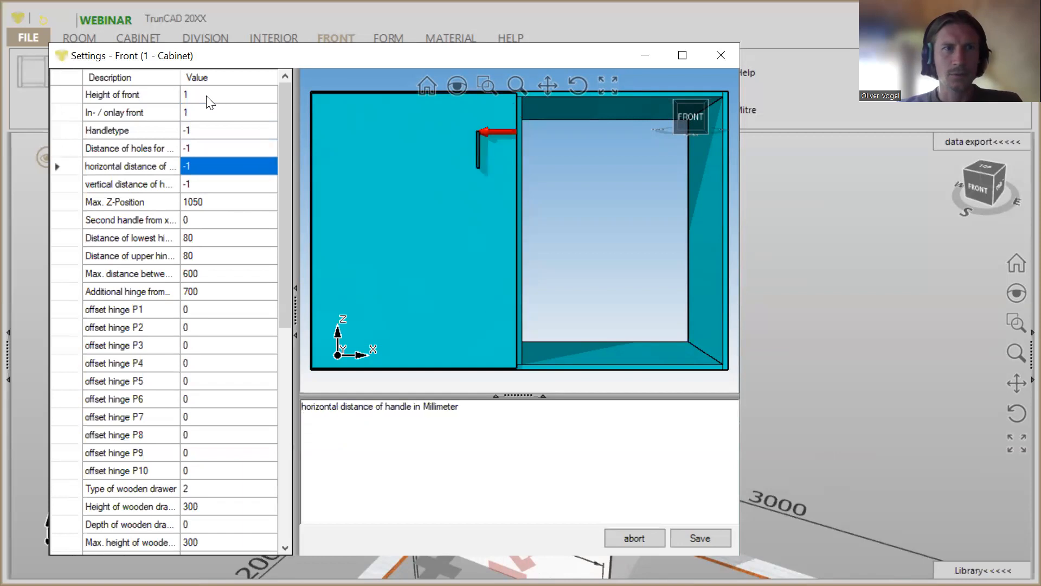
key("Down")
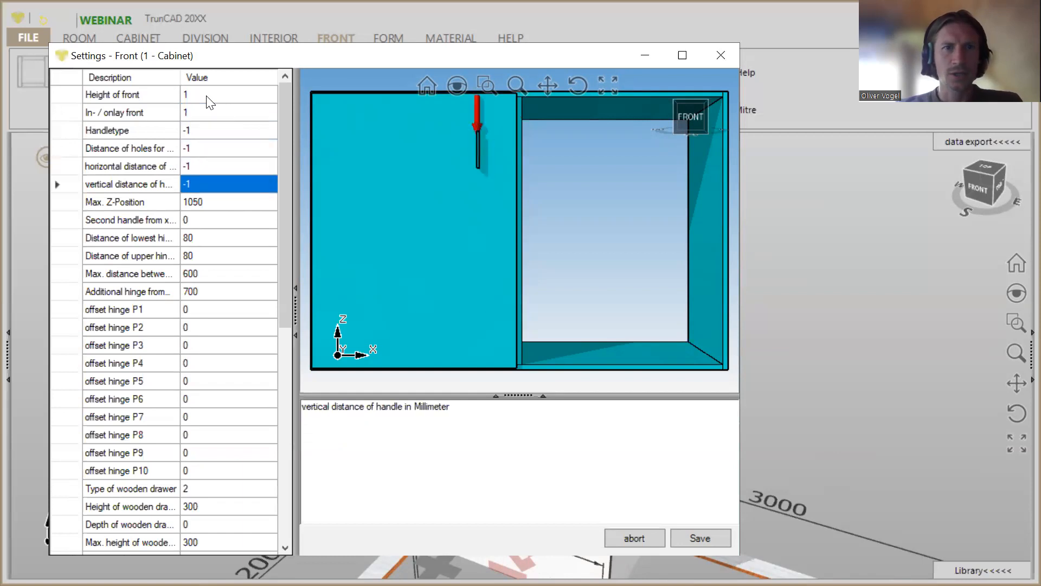
key("Down")
key("Down")
key("Down")
key("Down")
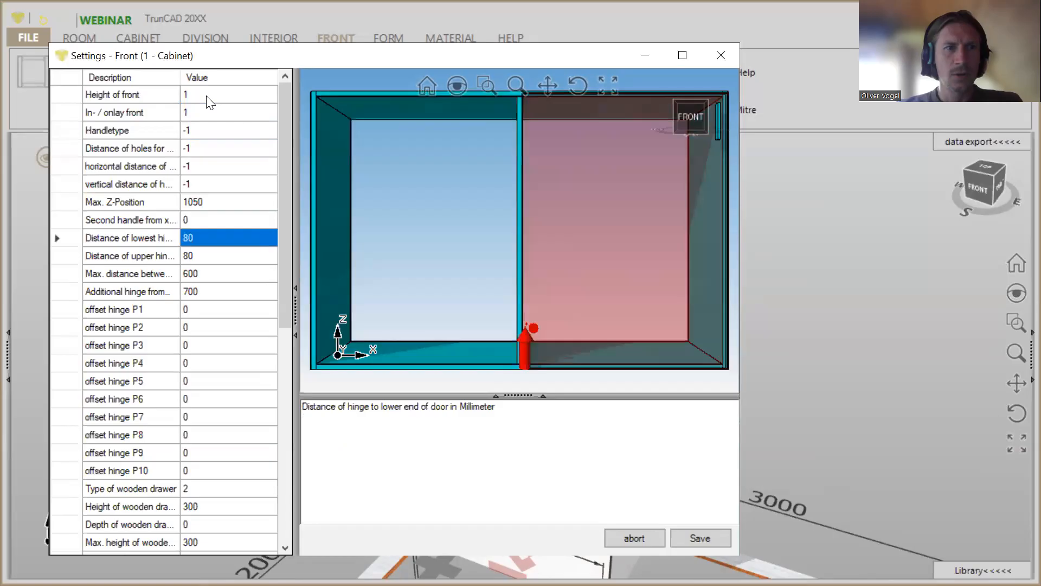
key("Up")
key("Up")
key("Up")
key("Up")
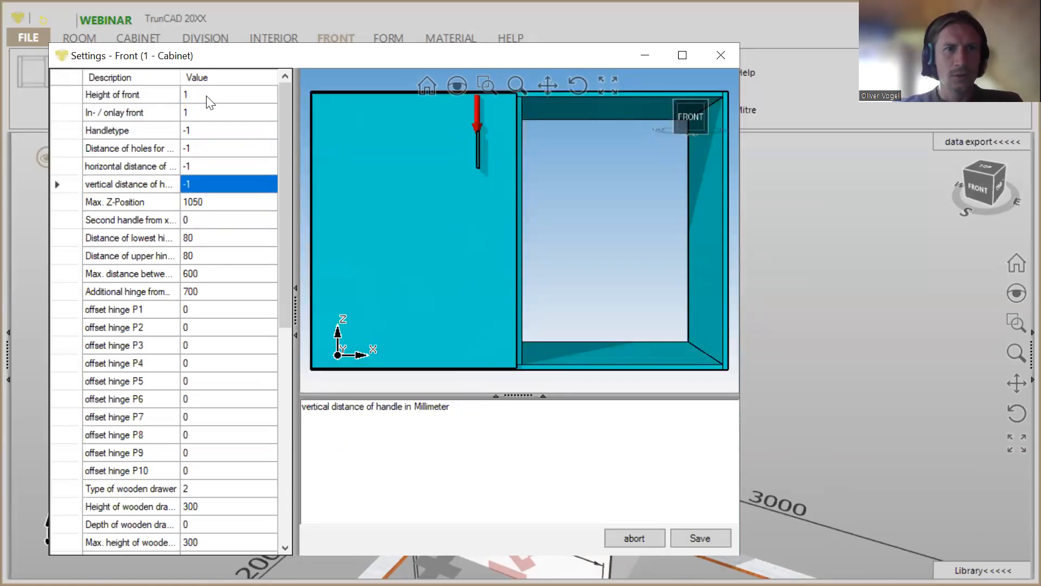
key("Up")
key("Up")
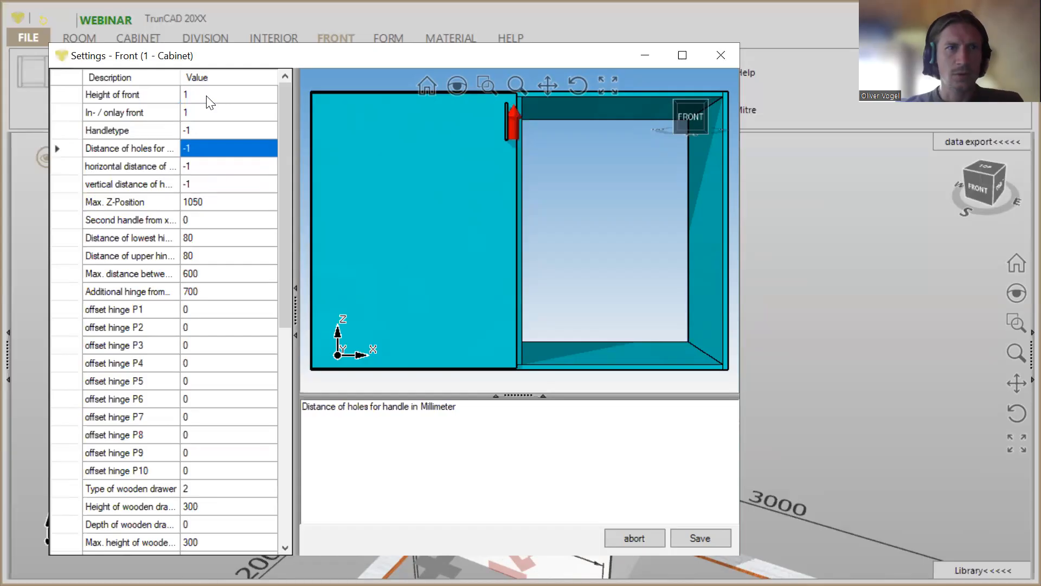
Step: Widen the description column, set the front's distance of holes for the handle to 100 mm and save the settings
left_click_drag(179, 73, 209, 74)
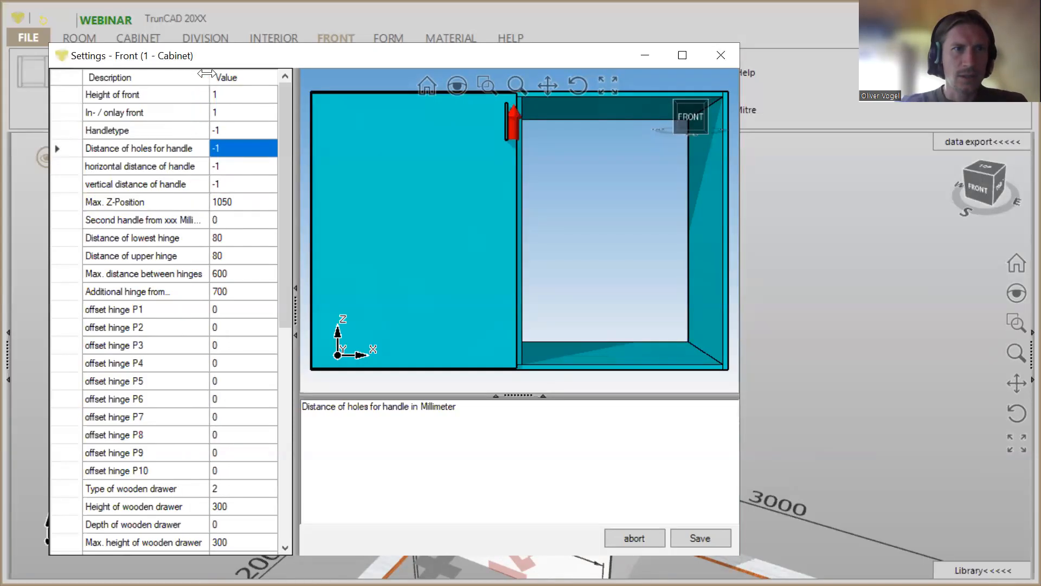
left_click(223, 149)
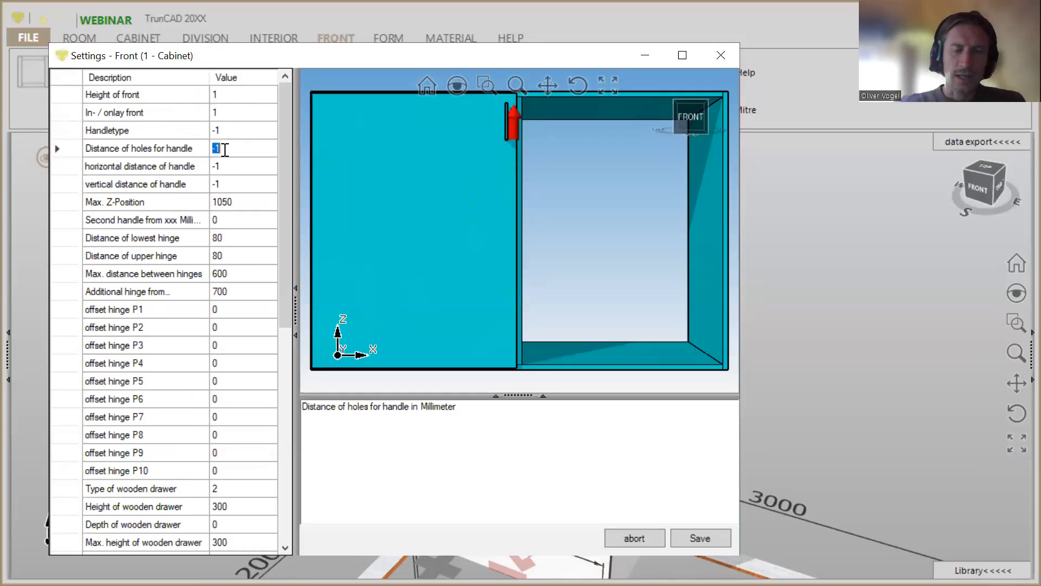
type("100")
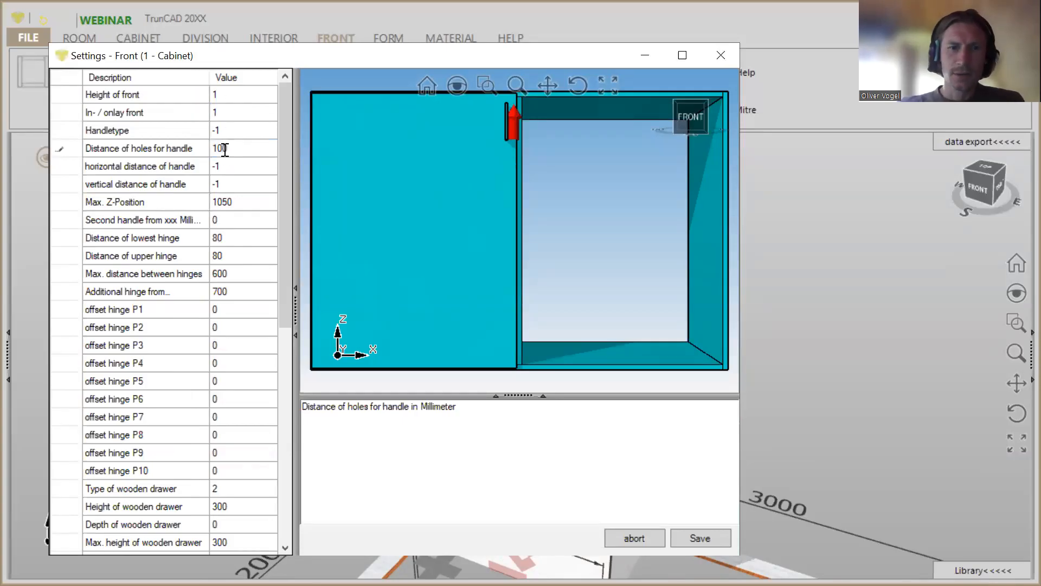
left_click(681, 538)
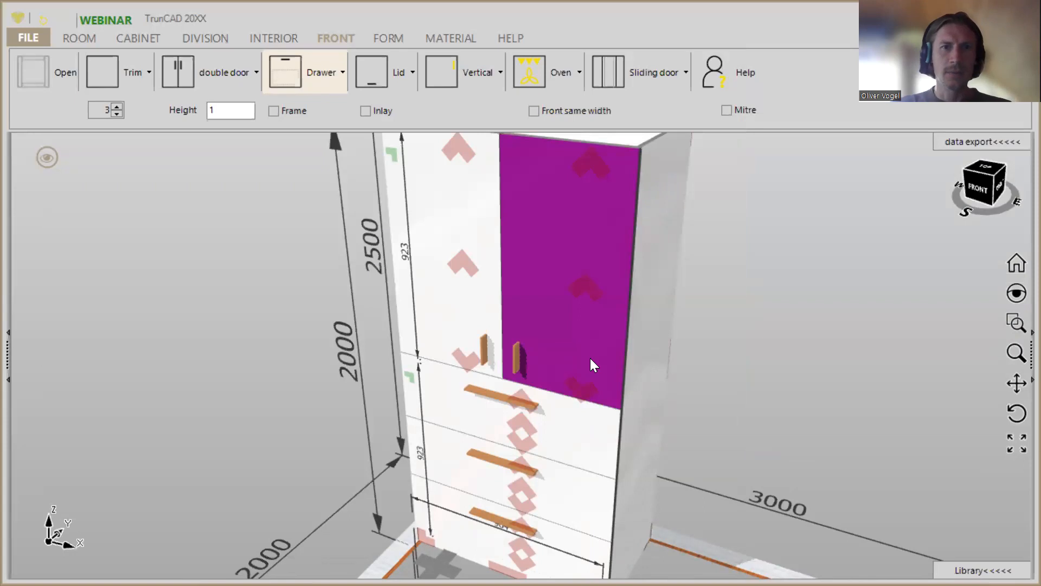
Step: Add a second standard cabinet directly beside the first one along the back wall
middle_click_drag(659, 345, 315, 226)
scroll(605, 341, "down", 3)
left_click(124, 38)
left_click_drag(54, 63, 492, 435)
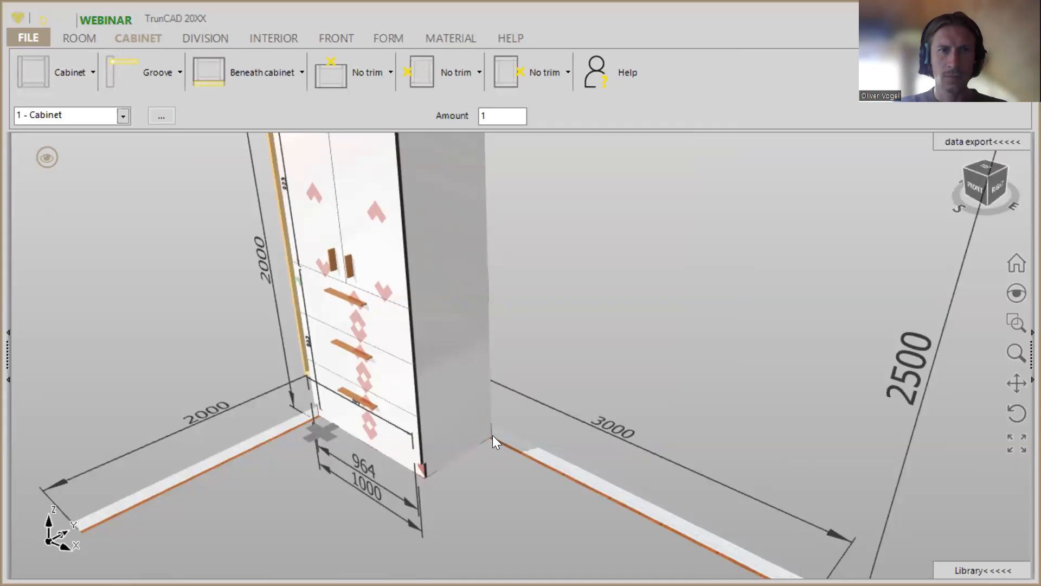
middle_click_drag(494, 432, 354, 293)
scroll(513, 420, "down", 5)
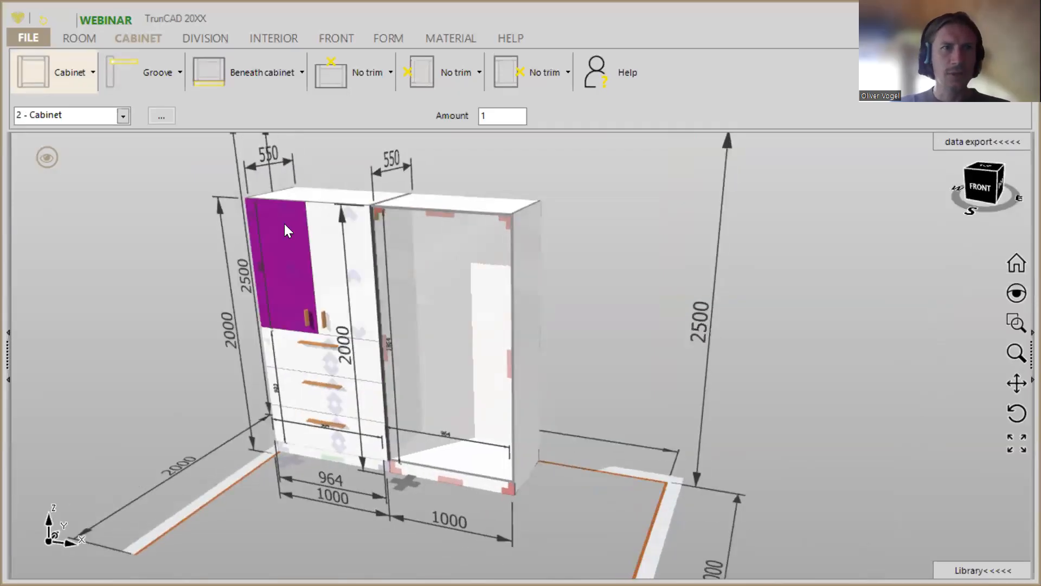
Step: Divide the second cabinet with one horizontal shelf and split its upper compartment with one vertical partition
left_click(204, 38)
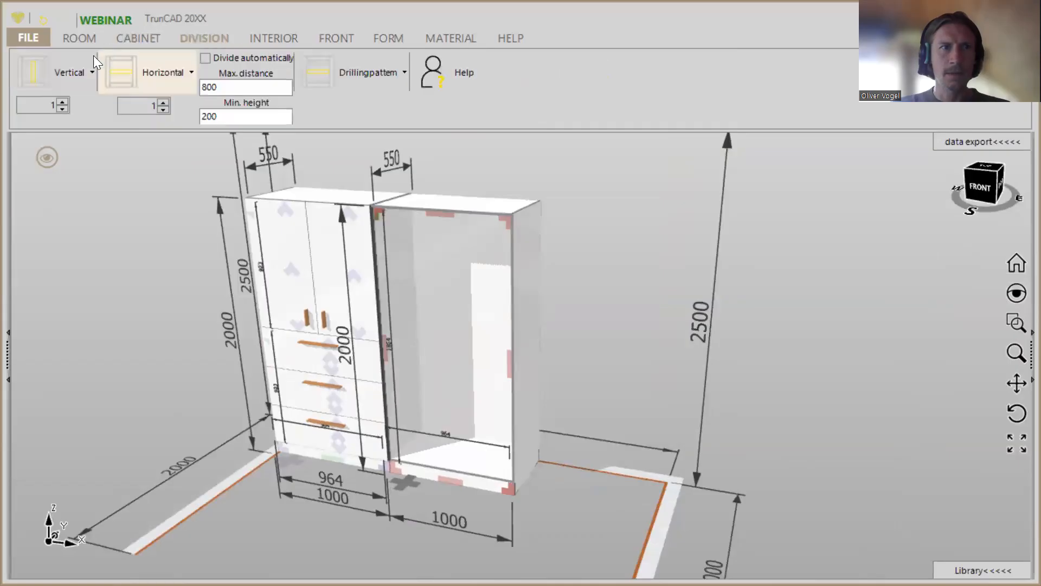
left_click(115, 74)
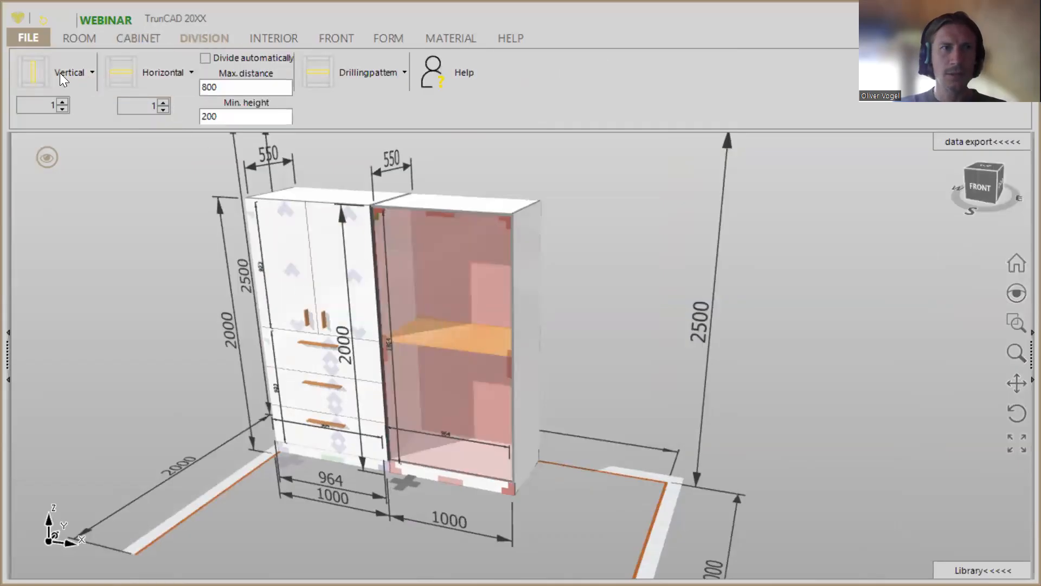
left_click(39, 70)
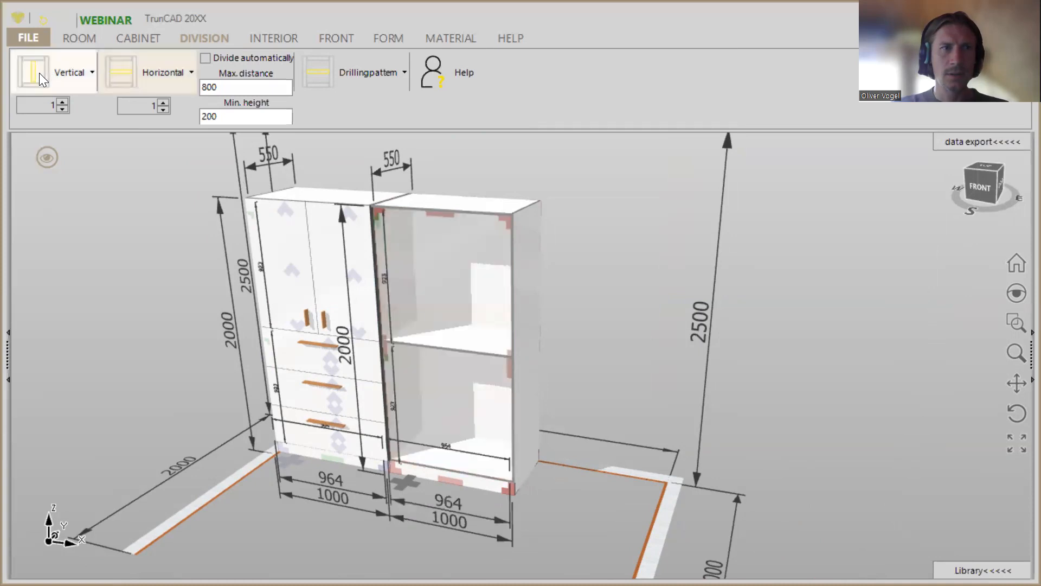
left_click_drag(422, 268, 443, 277)
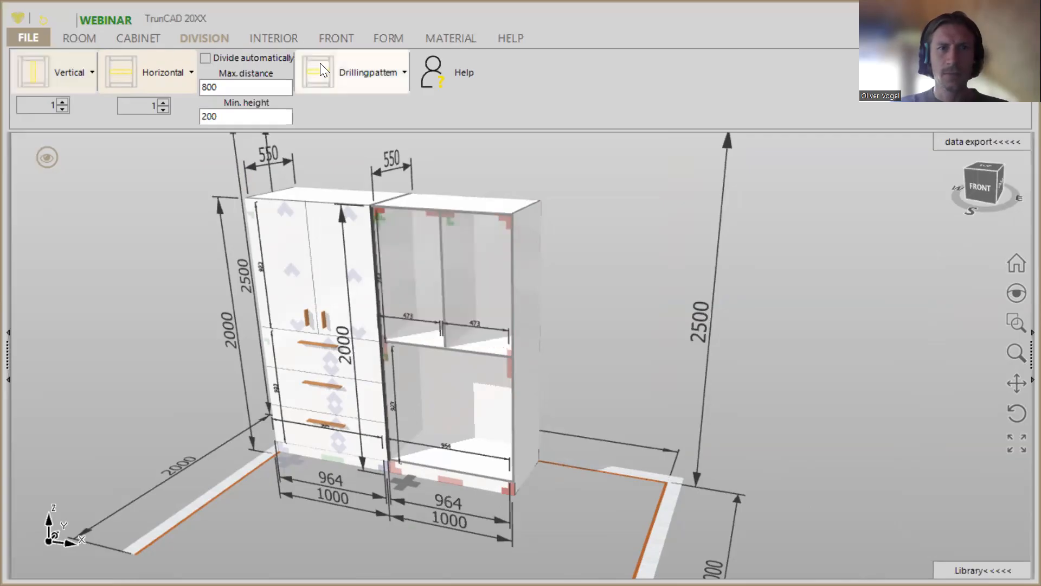
Step: Switch the door type to left door and fit three of them into the second cabinet's upper-left compartment
left_click(330, 38)
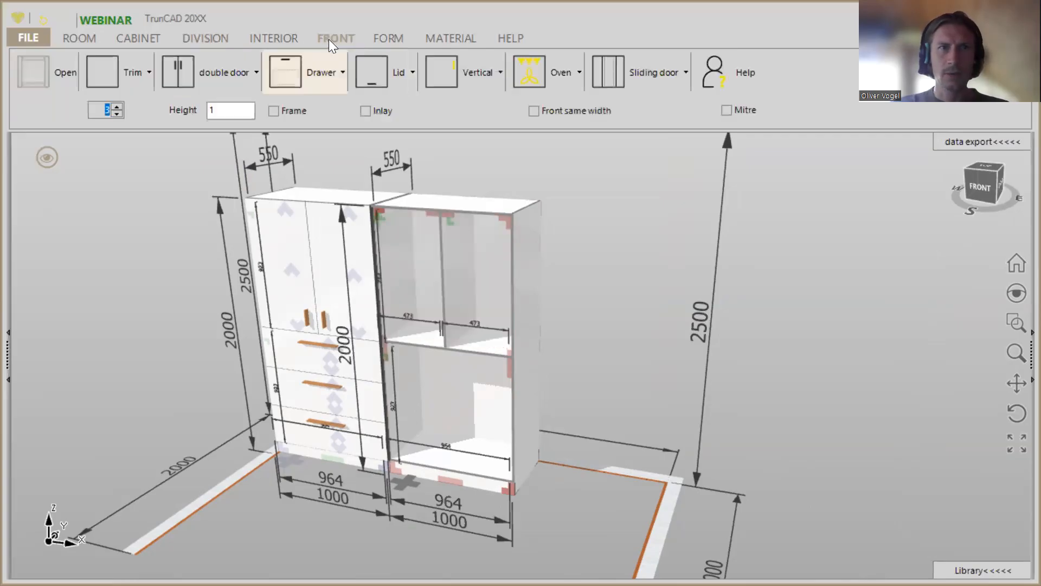
left_click(209, 72)
left_click(209, 111)
left_click(174, 75)
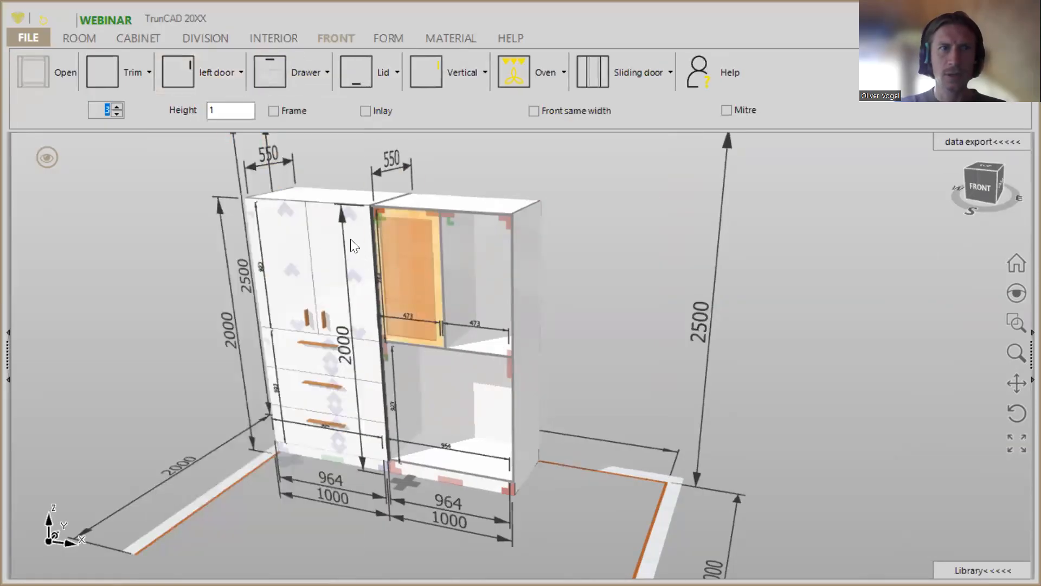
left_click(222, 72)
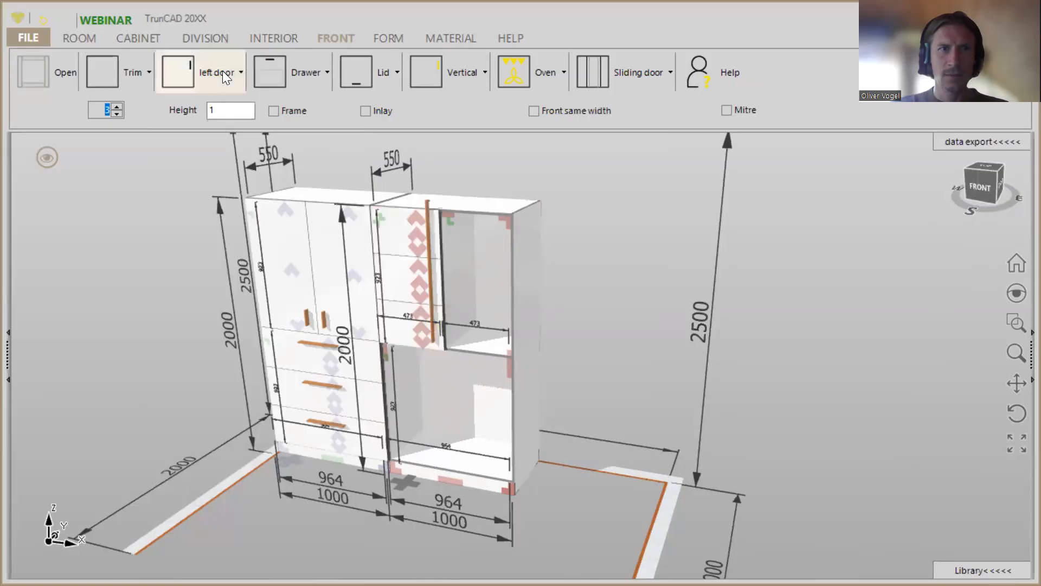
Step: Fit three drawers into the lower compartment of the second cabinet
left_click(227, 76)
left_click(266, 76)
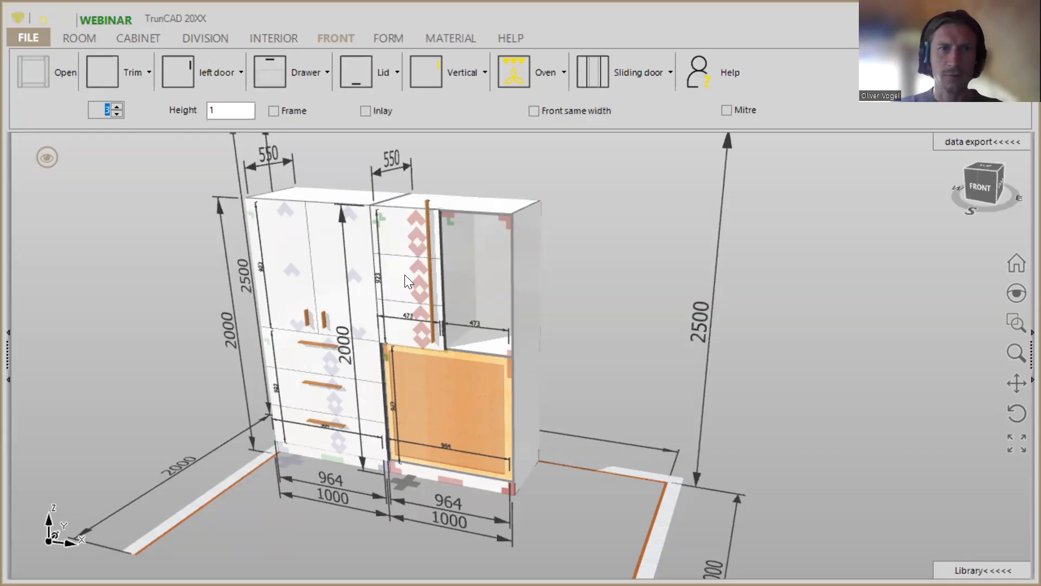
left_click(430, 380)
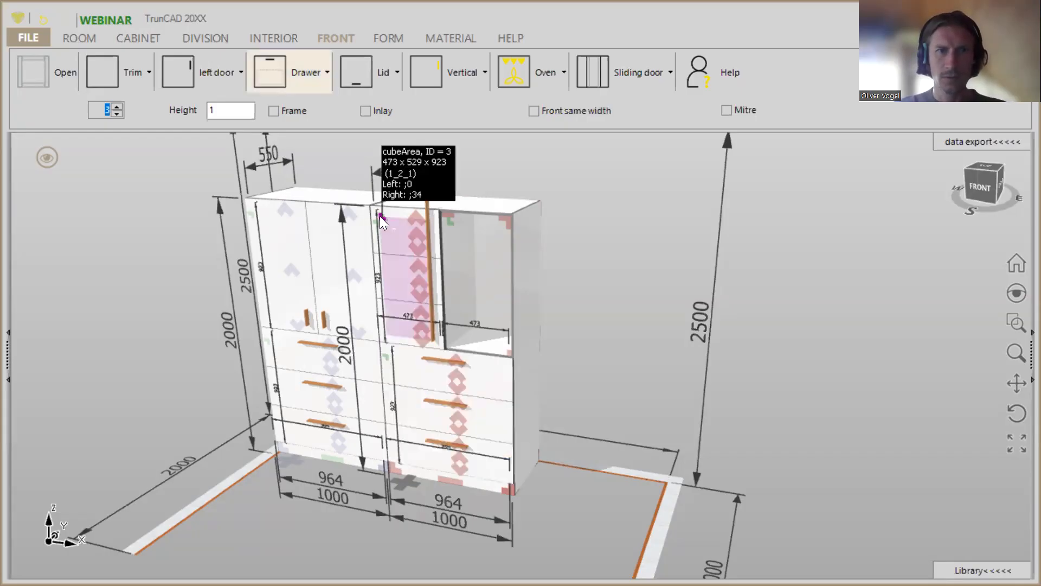
Step: Replace the stacked doors in the second cabinet's upper-left compartment with one left door, using a front count of 1
right_click(380, 216)
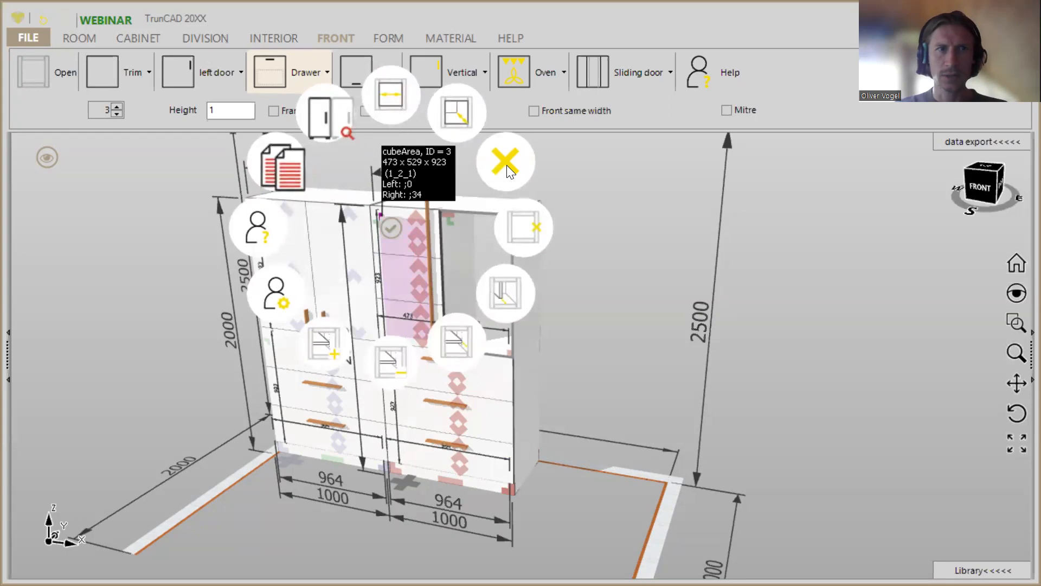
left_click(117, 114)
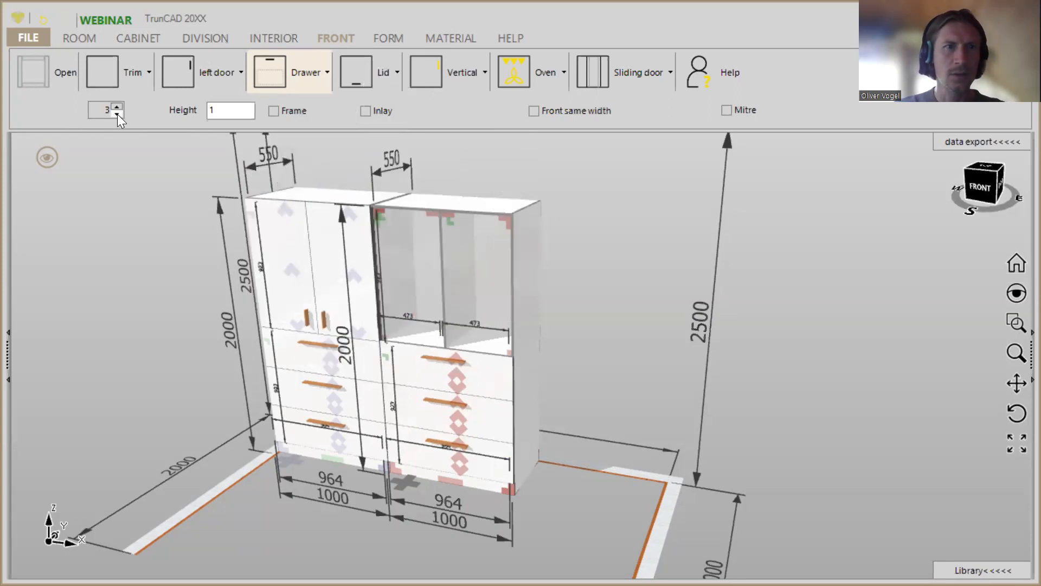
left_click(118, 114)
left_click(208, 81)
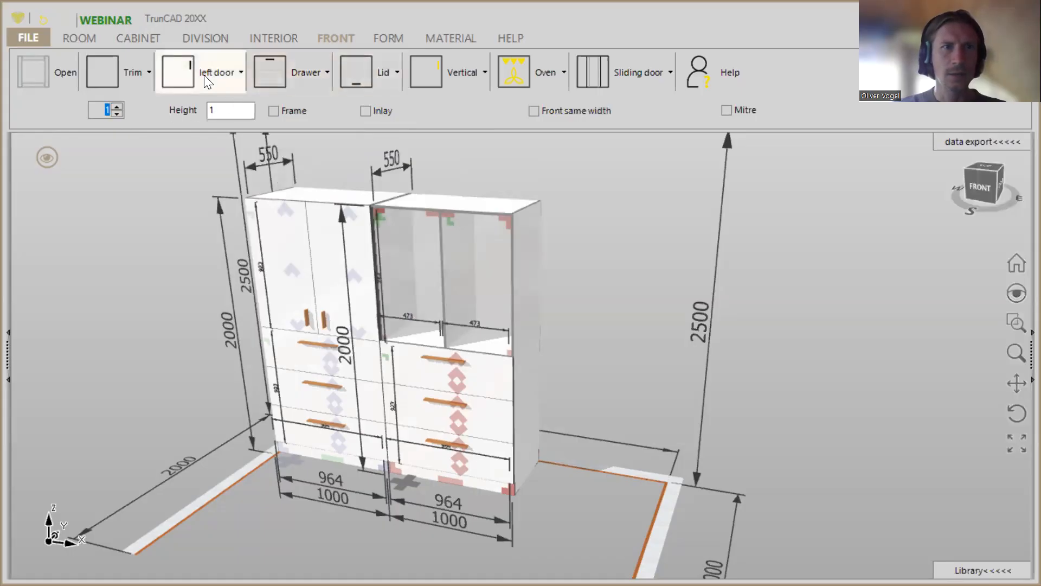
left_click_drag(191, 83, 429, 287)
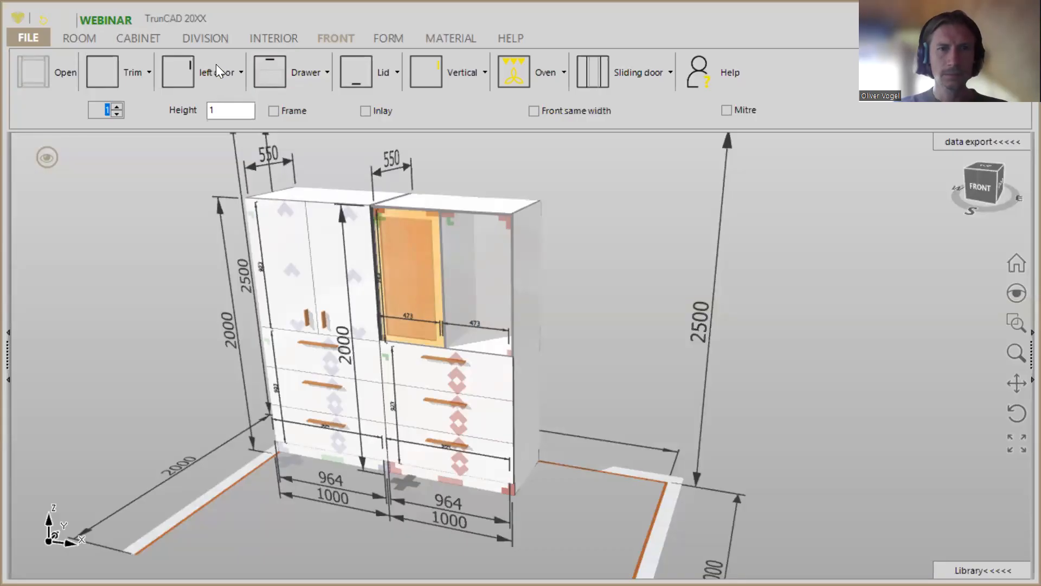
Step: Fit a right door to the upper-right compartment of the second cabinet and leave the door tool
left_click(241, 72)
left_click(211, 135)
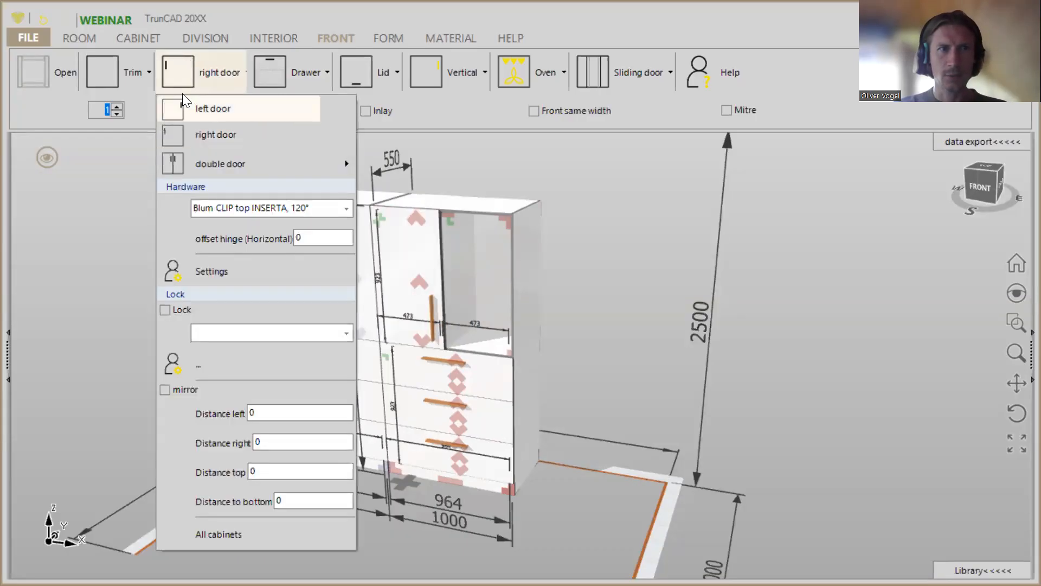
left_click_drag(178, 76, 482, 295)
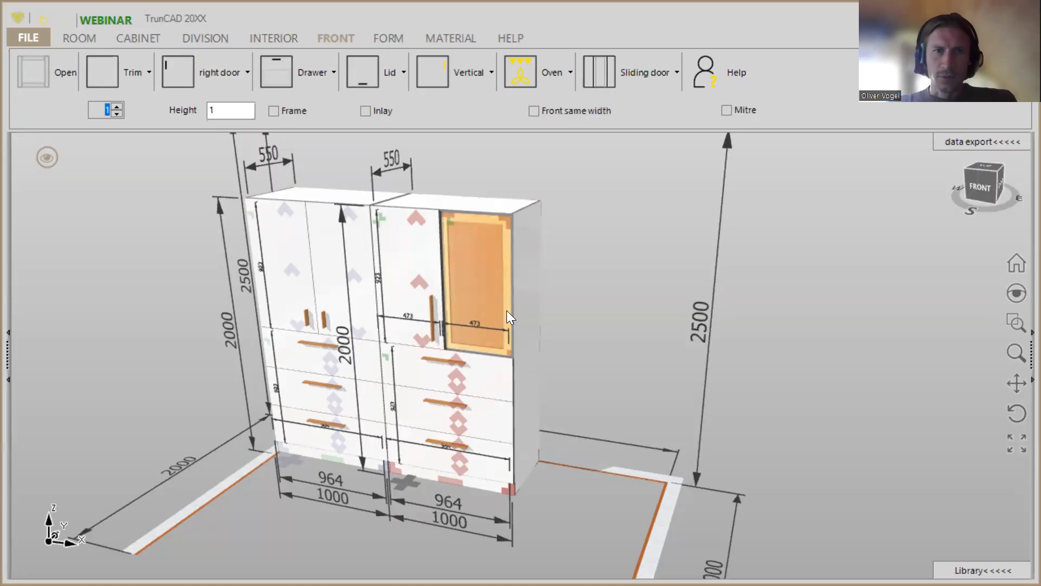
left_click_drag(508, 312, 508, 311)
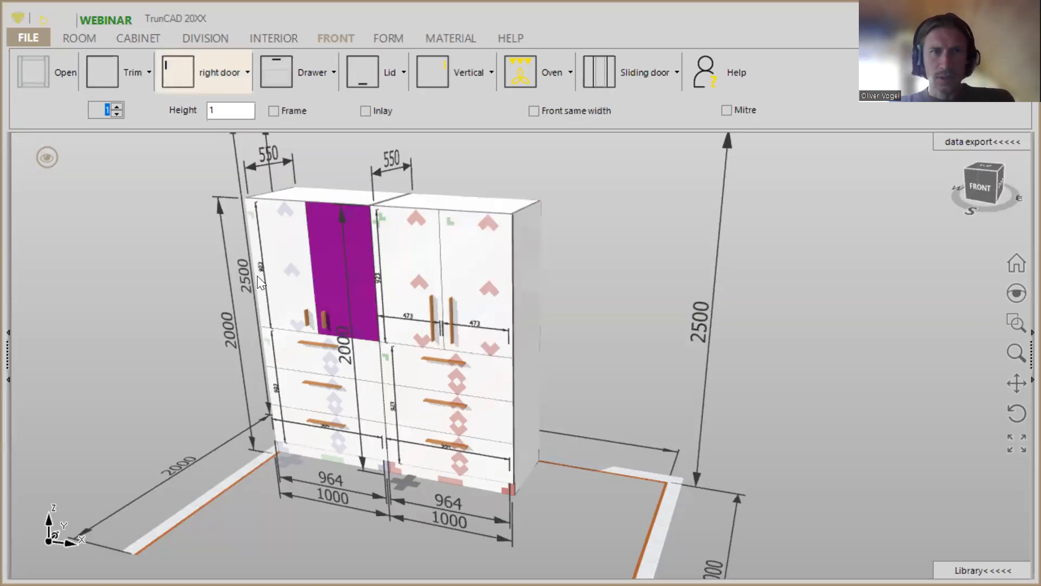
left_click(209, 64)
left_click(688, 213)
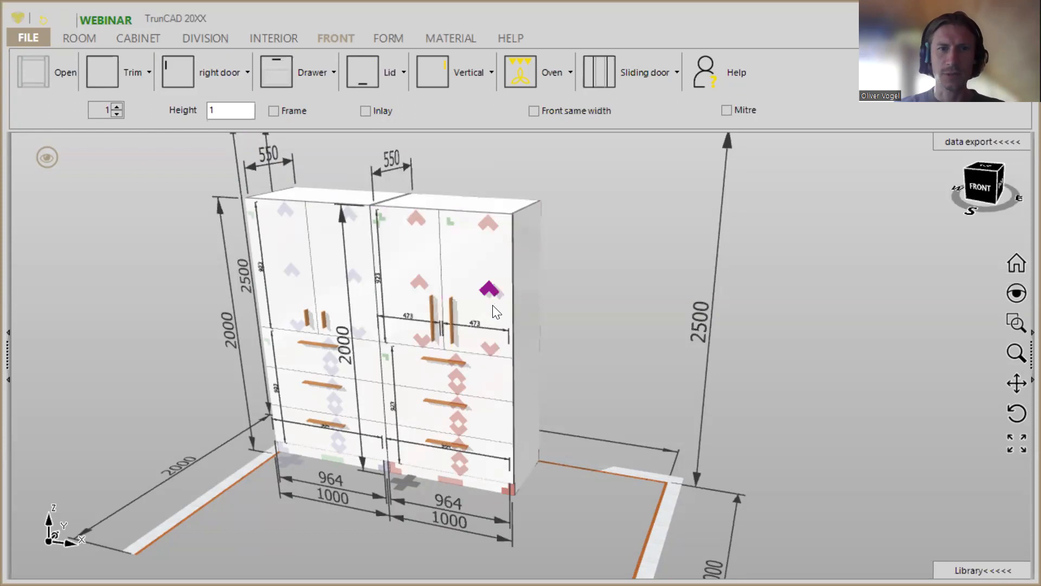
Step: Open the front settings from the middle hinge marker on the second cabinet's upper-right door and widen the description column
scroll(493, 304, "up", 3)
left_click(493, 277)
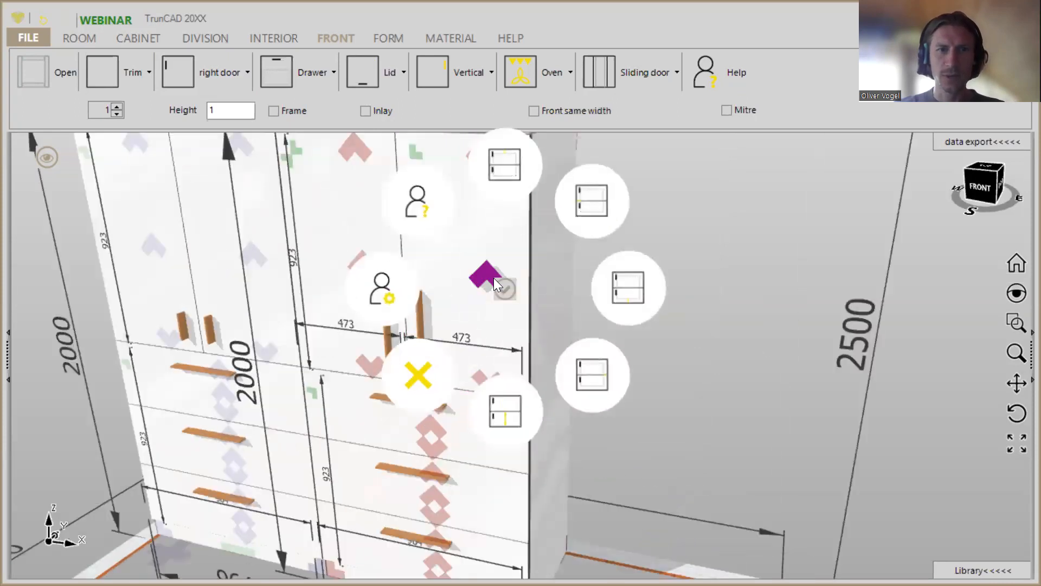
left_click(386, 297)
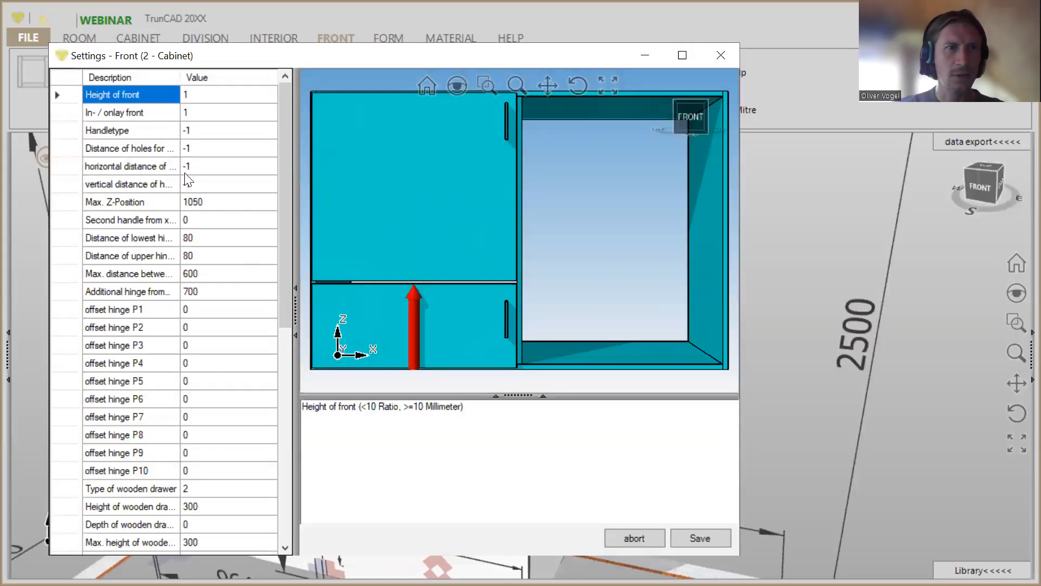
left_click_drag(177, 82, 209, 82)
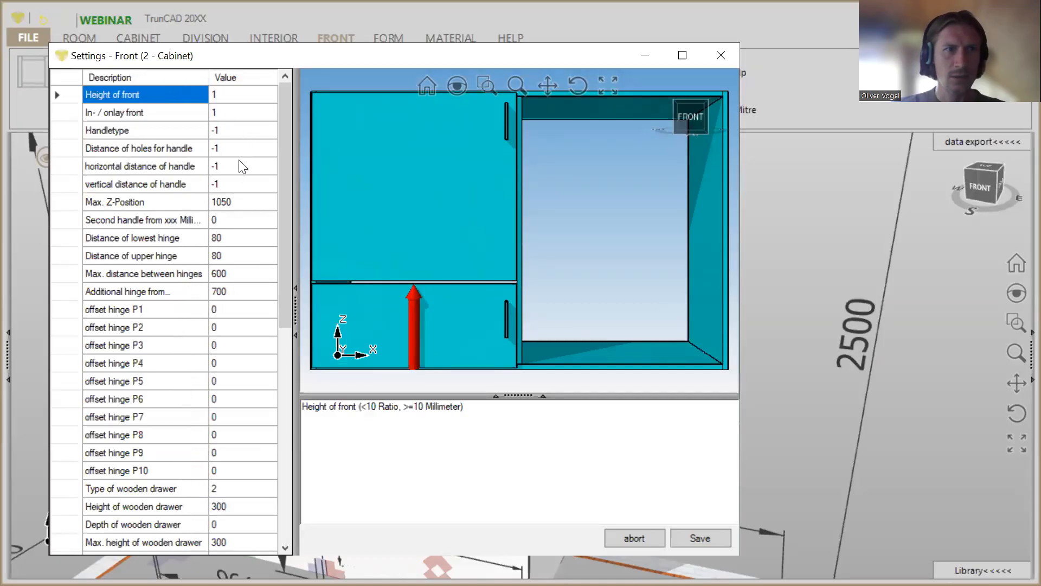
Step: Set the distance of holes for the handle to 100 mm on the second cabinet's upper-right door and save the front settings
left_click(228, 168)
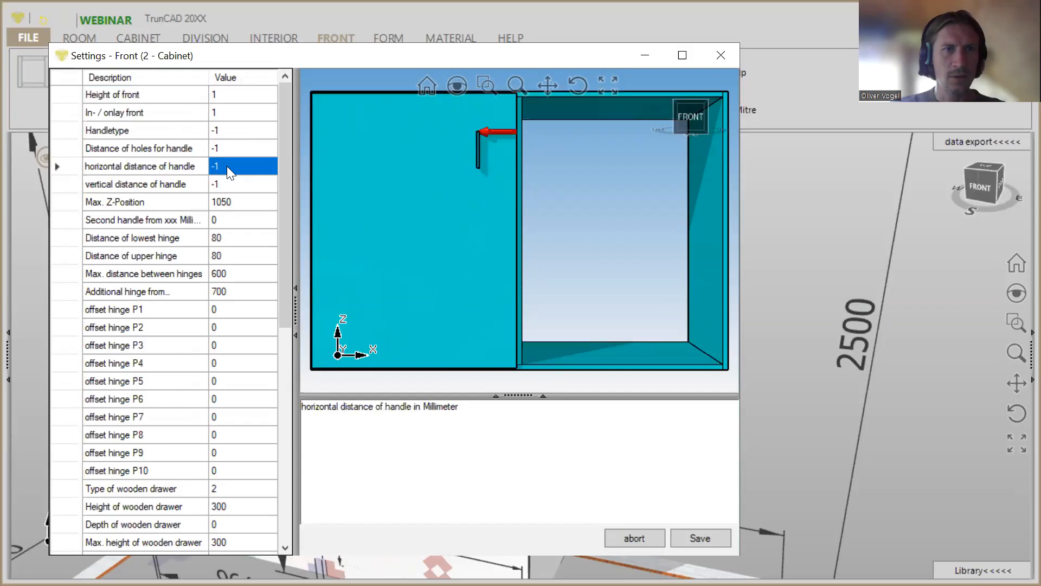
left_click(233, 152)
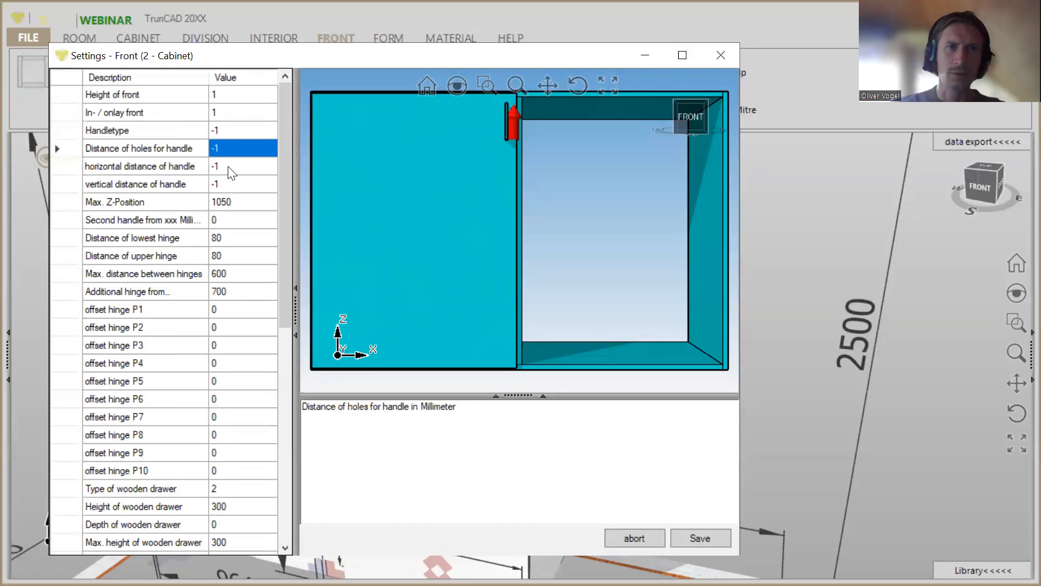
type("100")
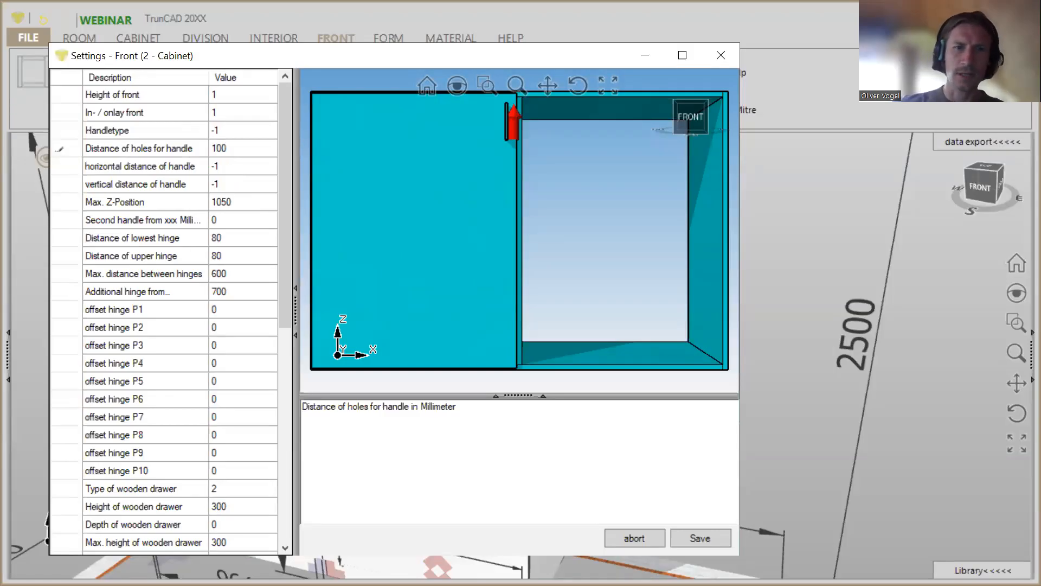
left_click(685, 537)
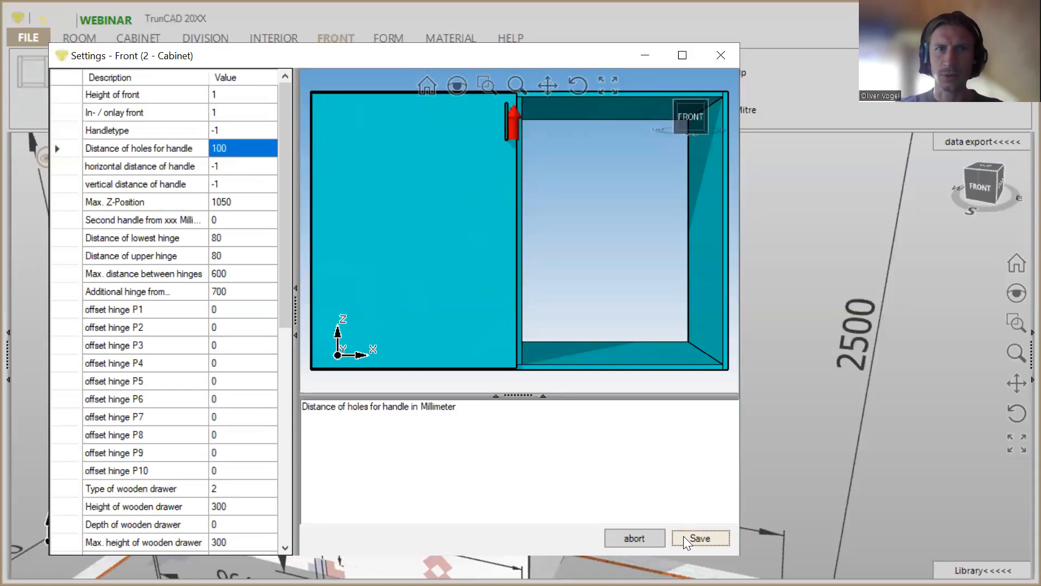
left_click(684, 537)
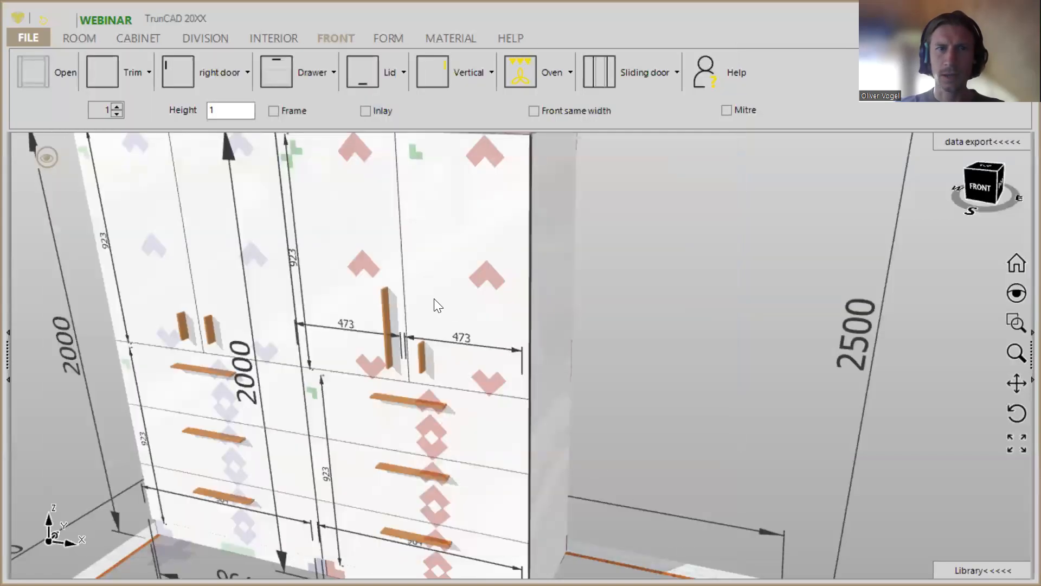
Step: Set the distance of holes for the handle to 300 mm on the first cabinet's double door and save its front settings
scroll(419, 362, "up", 3)
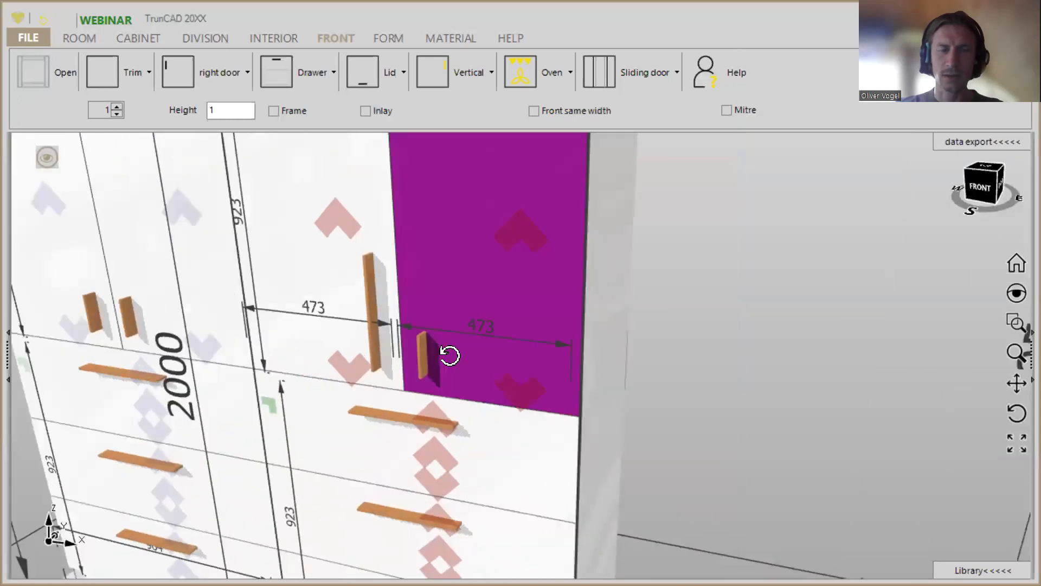
scroll(428, 356, "down", 5)
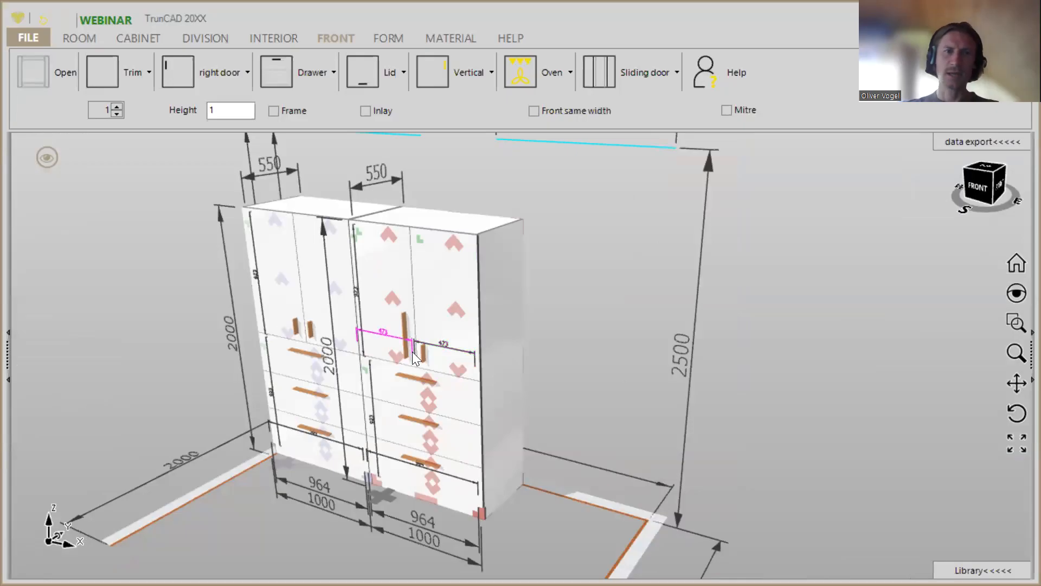
scroll(282, 316, "up", 3)
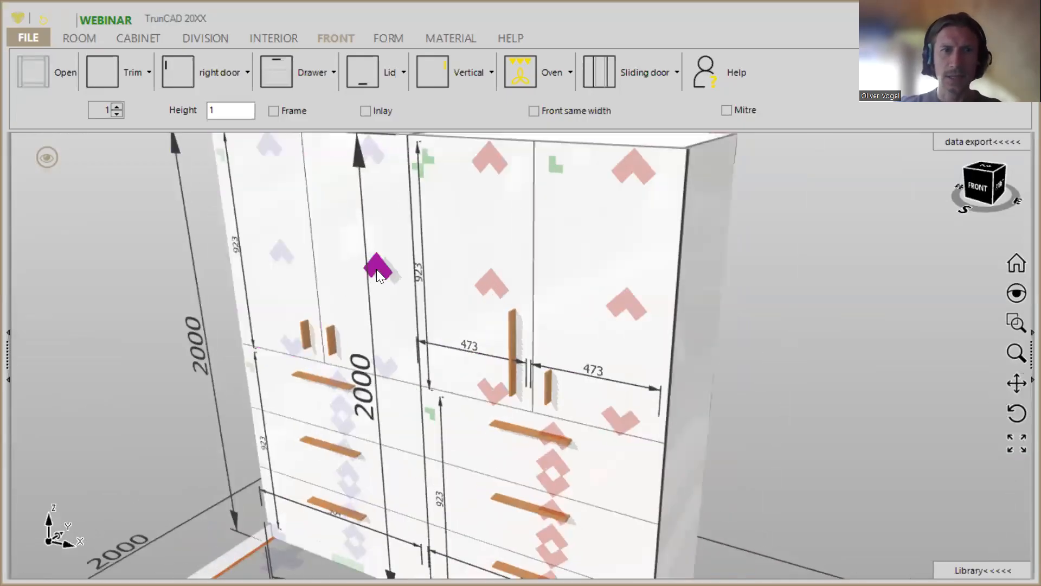
right_click(376, 269)
left_click(270, 280)
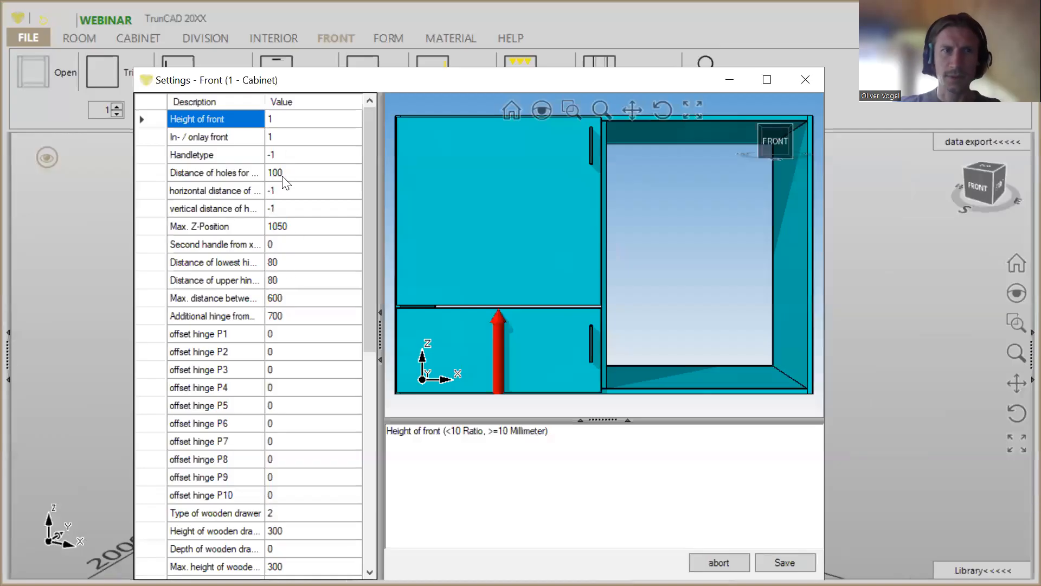
left_click(288, 174)
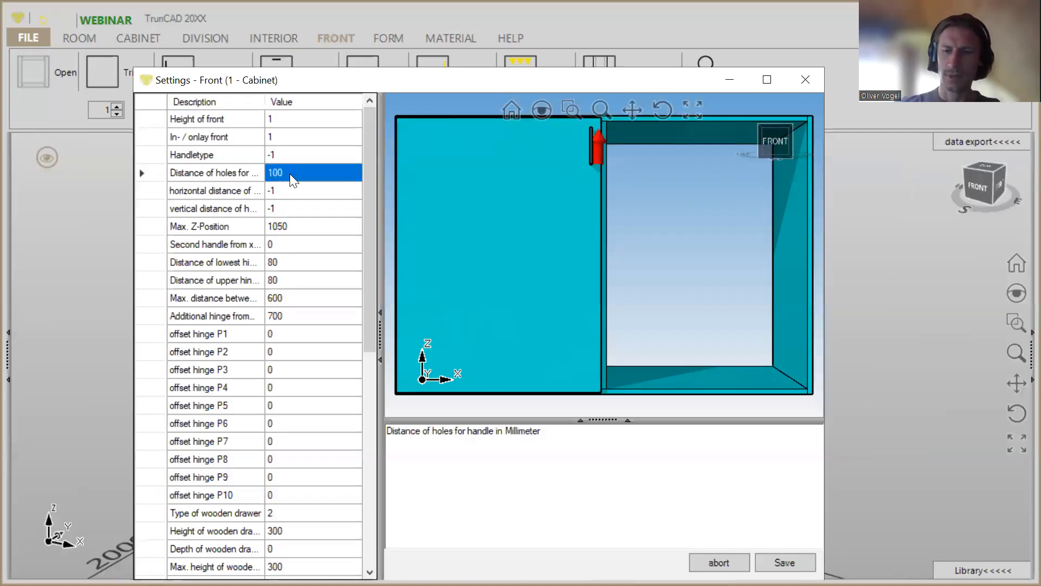
type("300")
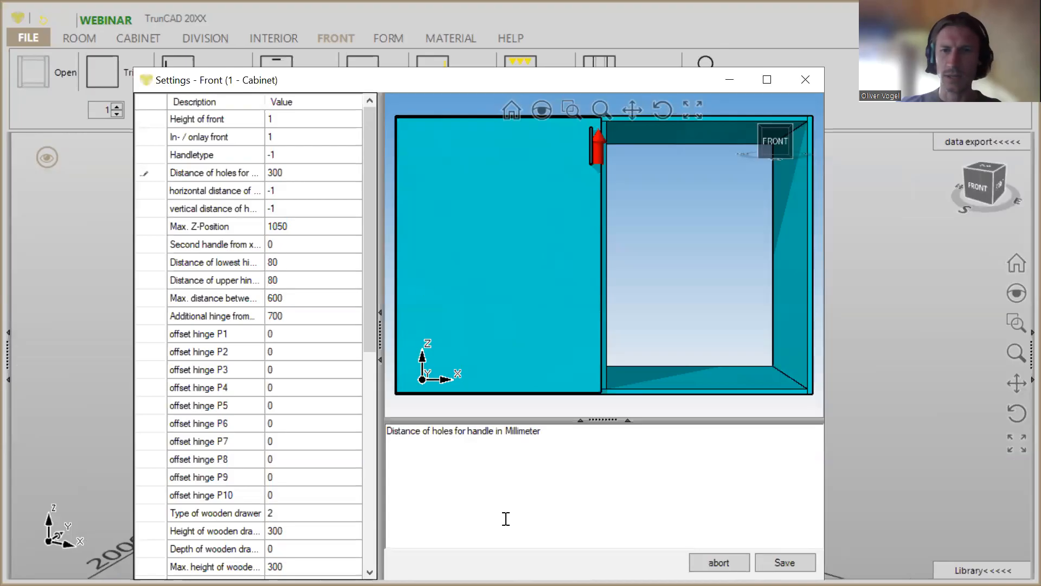
left_click(781, 562)
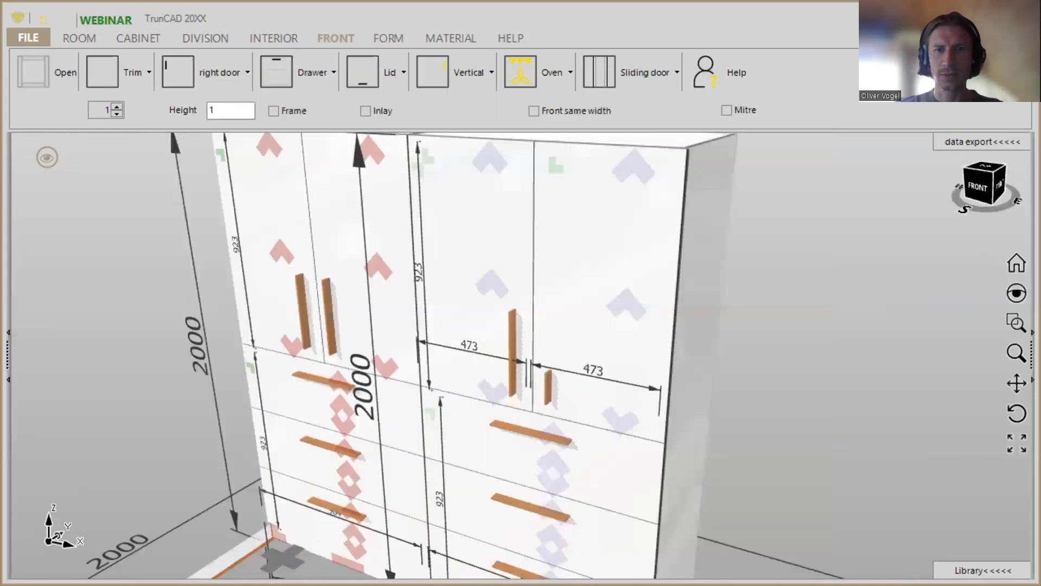
Step: Examine the general handle options and compare the door handles on both cabinets
scroll(662, 498, "down", 2)
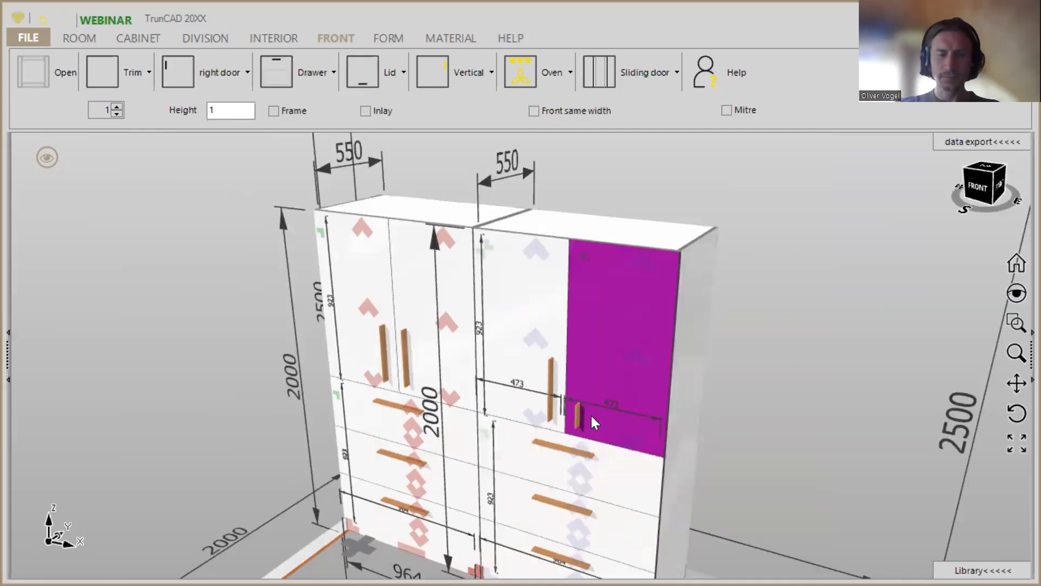
scroll(616, 395, "down", 2)
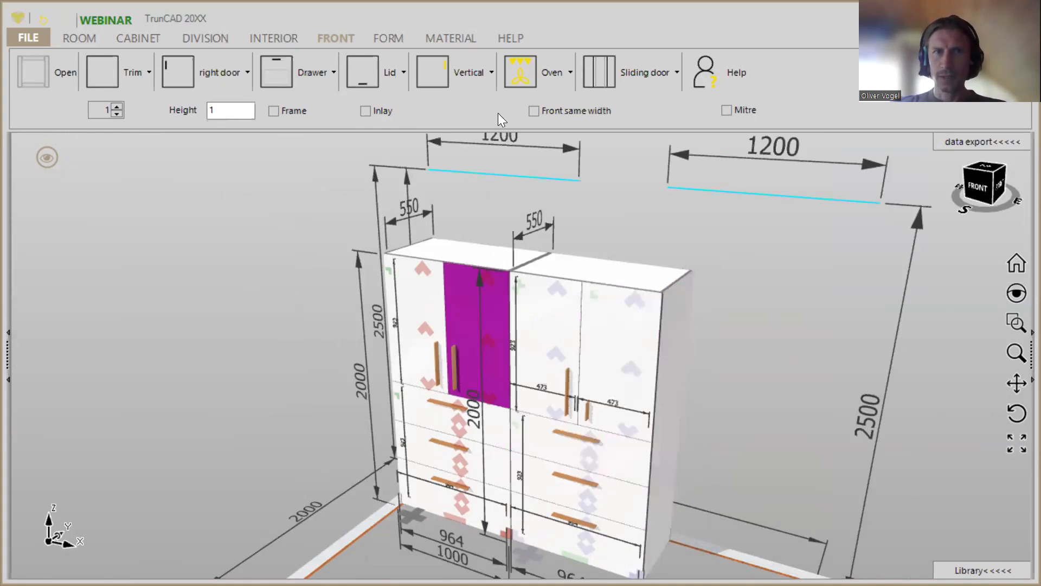
left_click(465, 77)
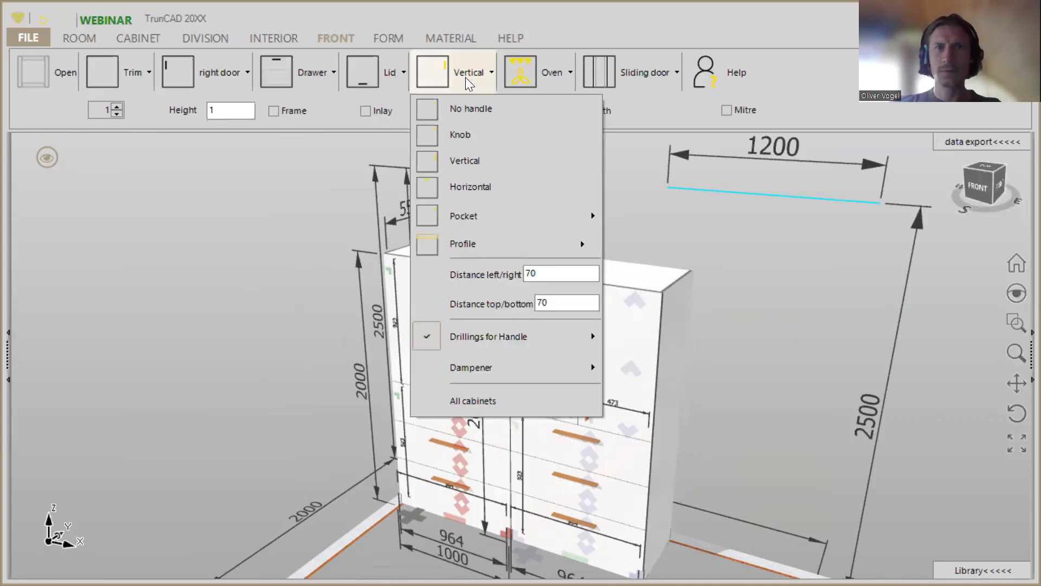
left_click(465, 77)
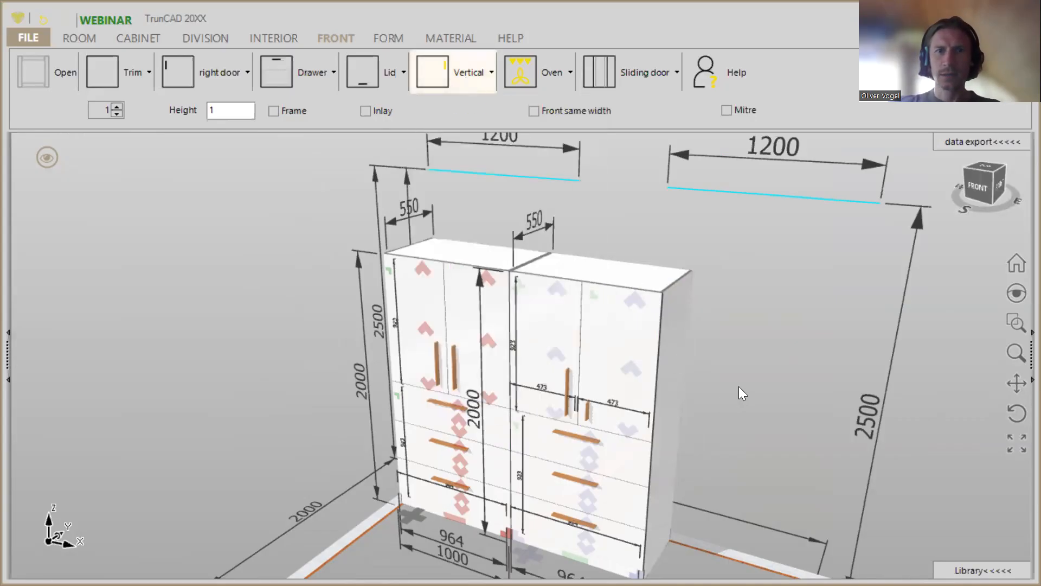
scroll(726, 377, "up", 3)
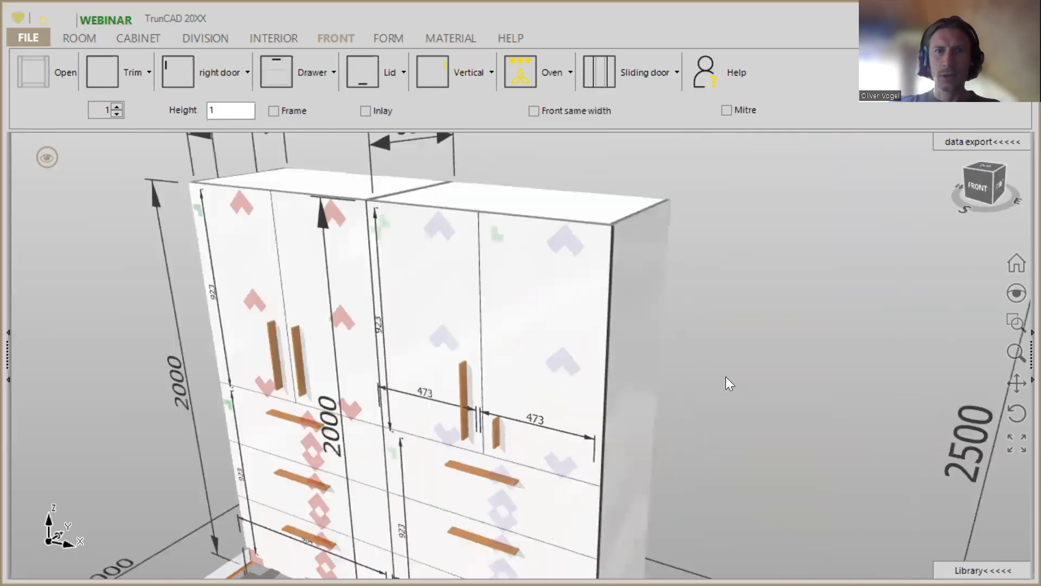
scroll(726, 376, "down", 3)
middle_click_drag(728, 377, 715, 395)
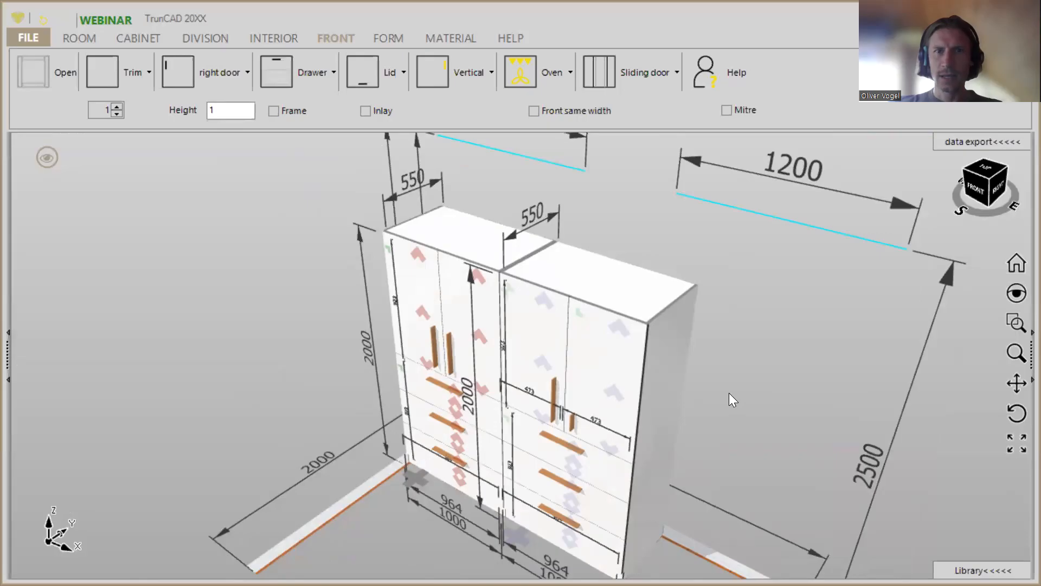
middle_click_drag(726, 393, 675, 339)
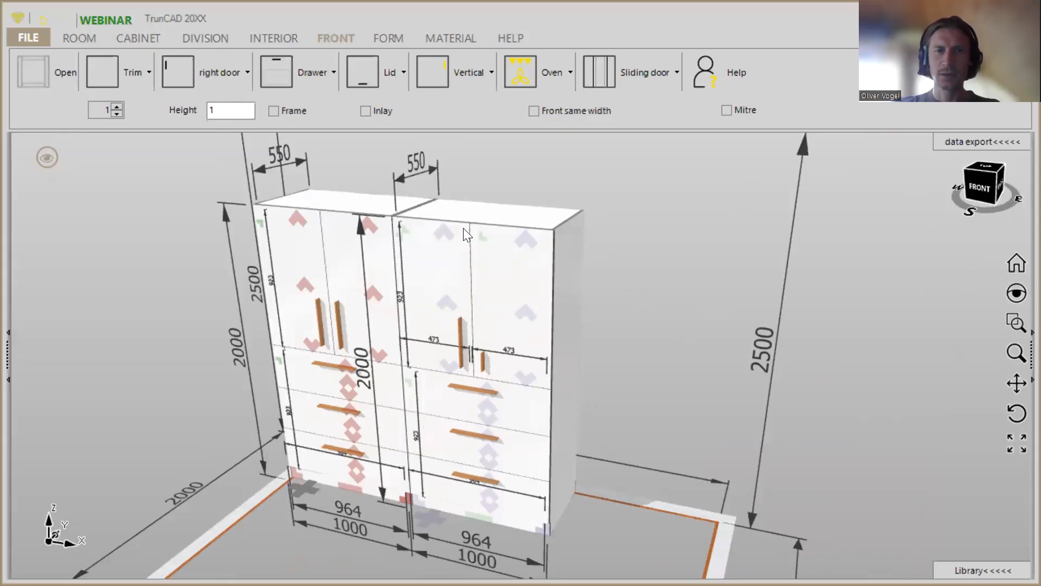
left_click(433, 71)
middle_click_drag(621, 416, 604, 413)
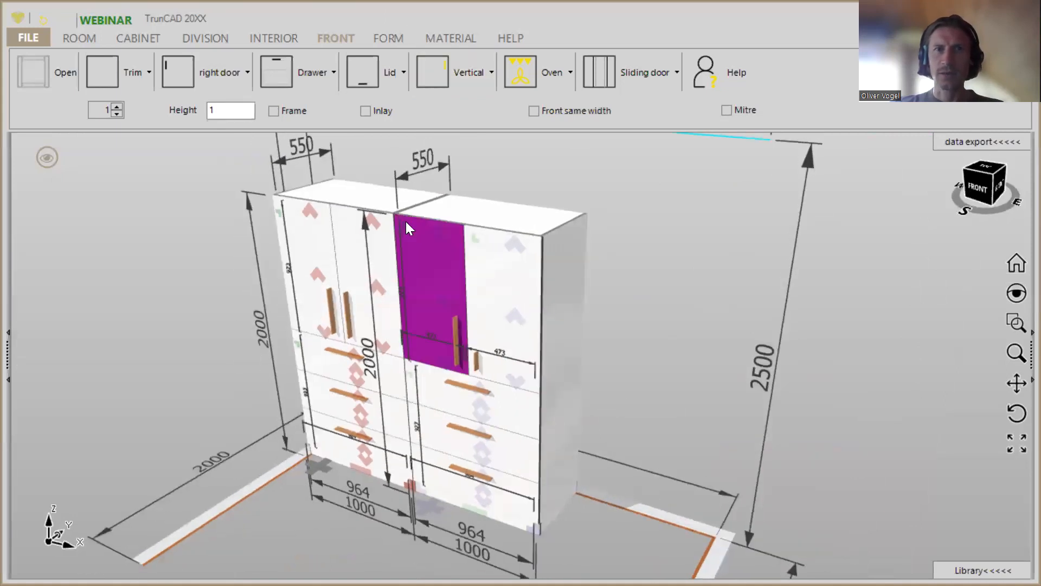
scroll(396, 222, "up", 3)
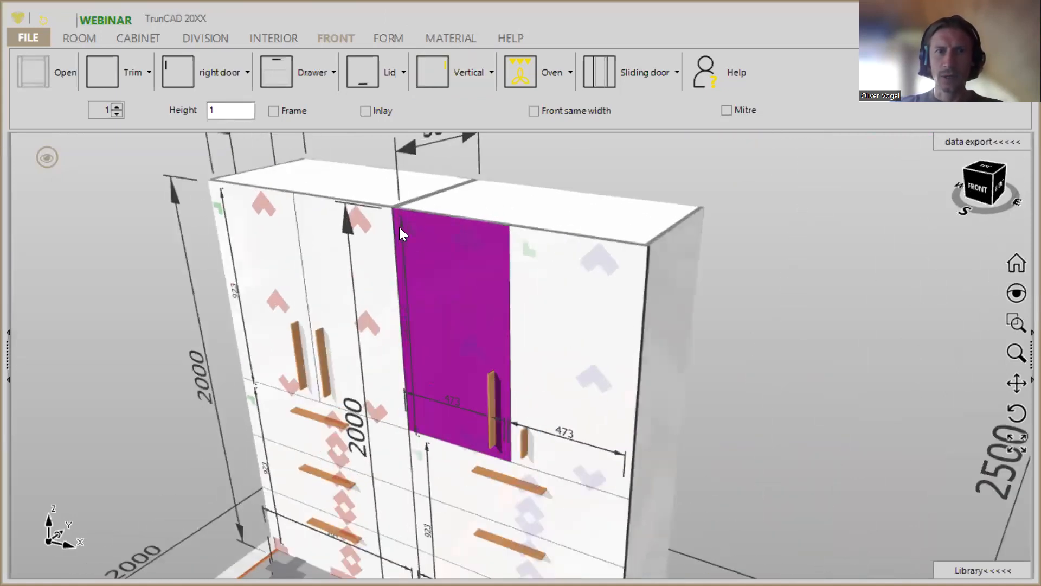
scroll(520, 369, "down", 3)
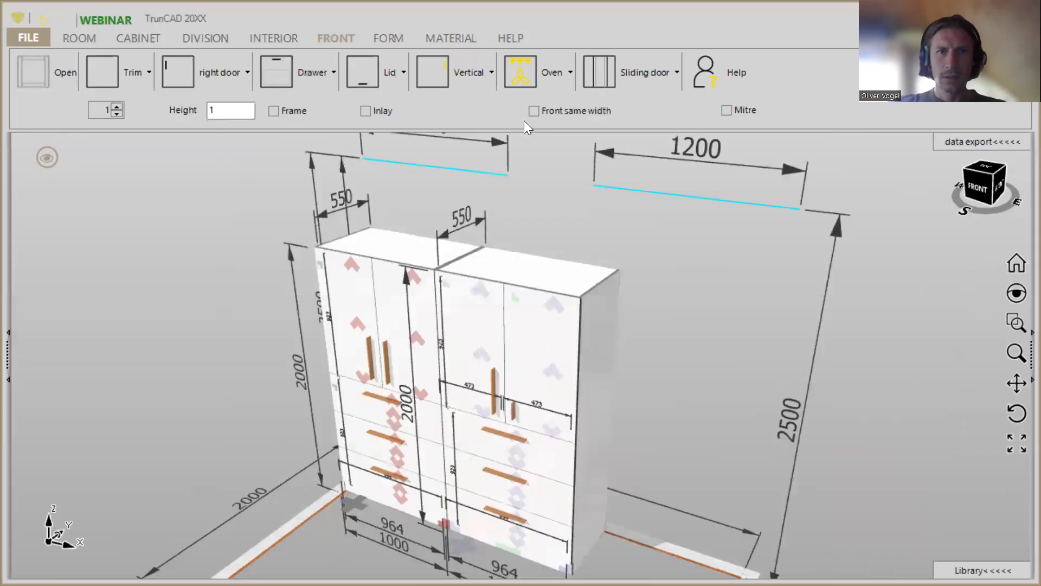
scroll(523, 297, "up", 4)
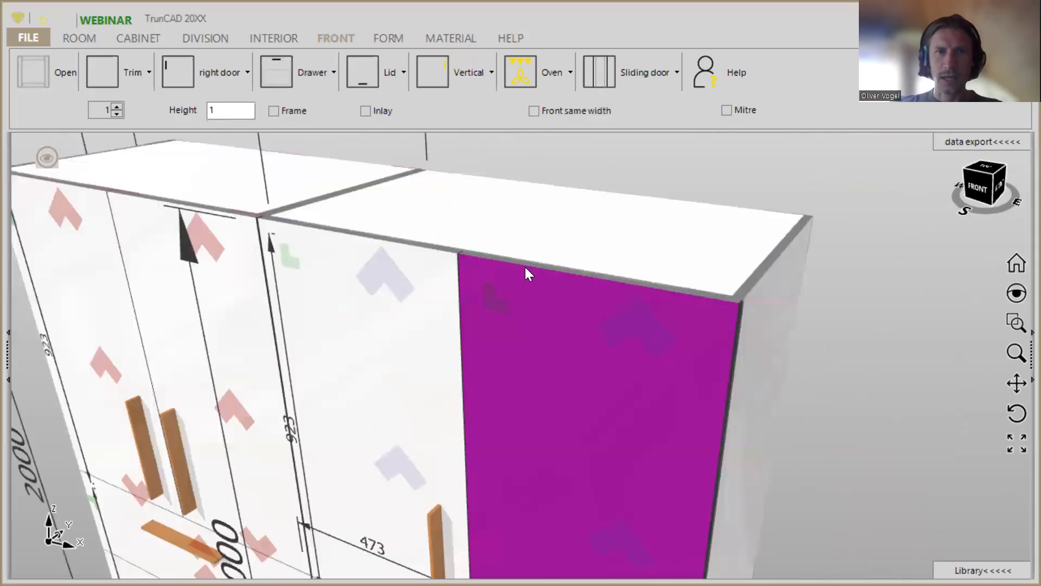
scroll(527, 312, "down", 2)
scroll(527, 315, "down", 2)
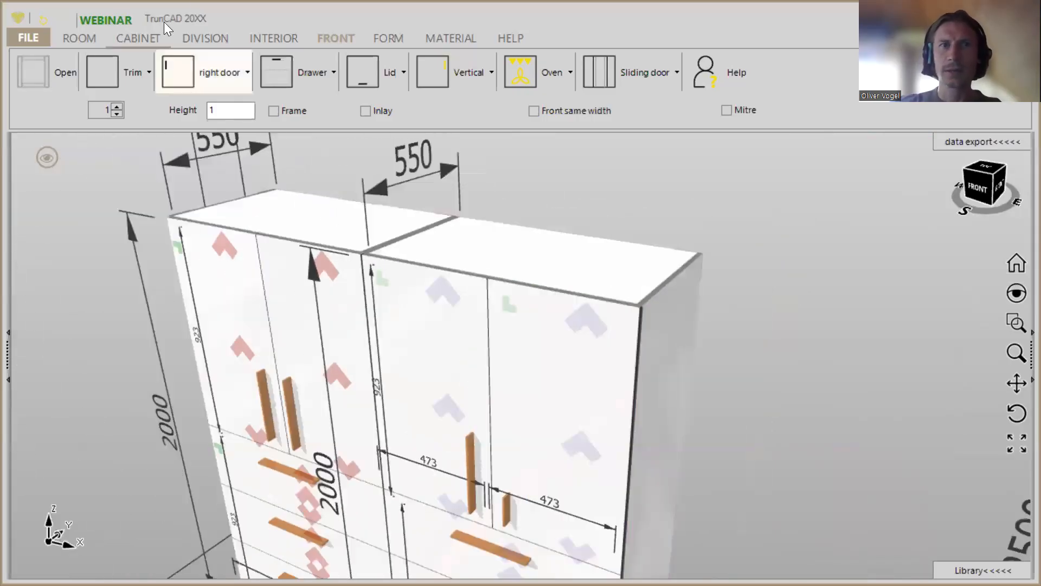
Step: Switch to material editing and activate the second cabinet by accepting its cabinet depth of 550
left_click(442, 42)
scroll(559, 187, "down", 2)
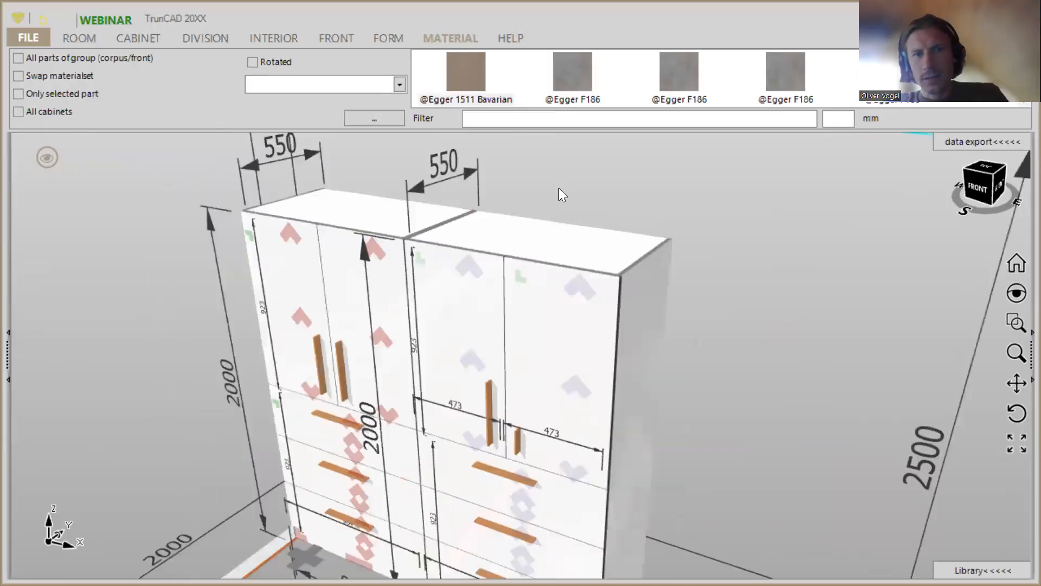
middle_click_drag(537, 198, 520, 206)
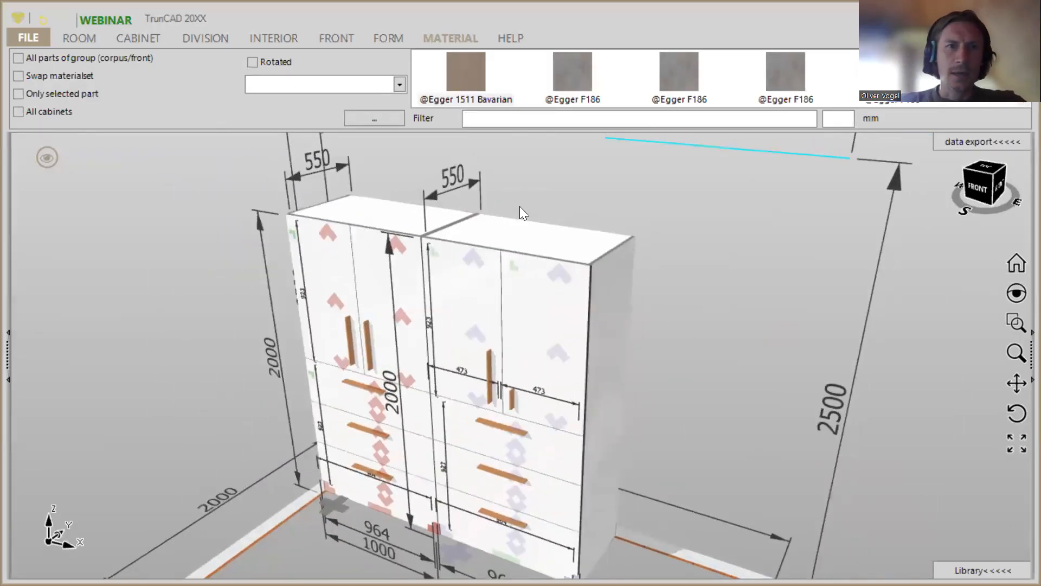
left_click(428, 198)
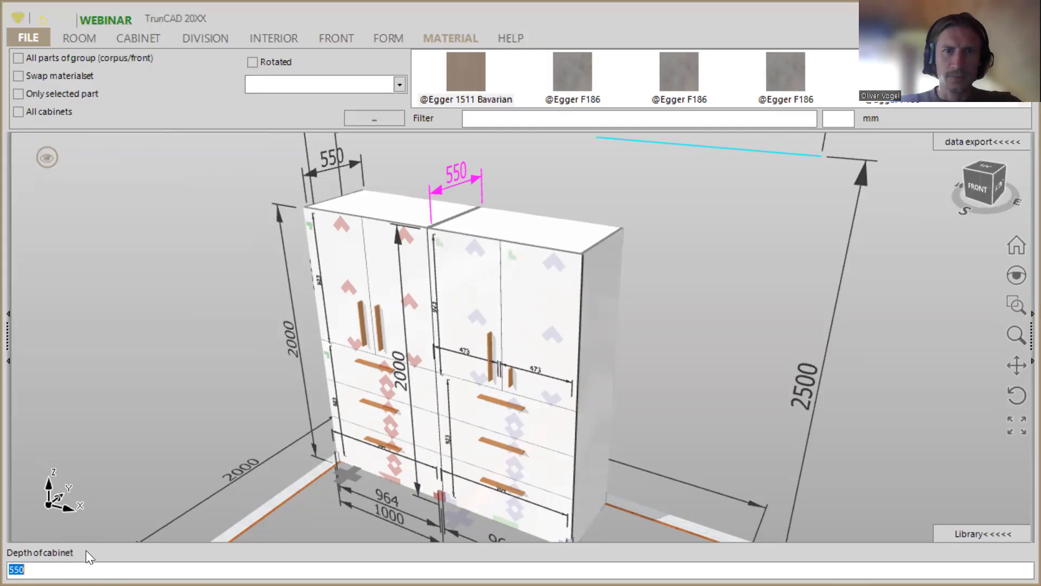
key("Return")
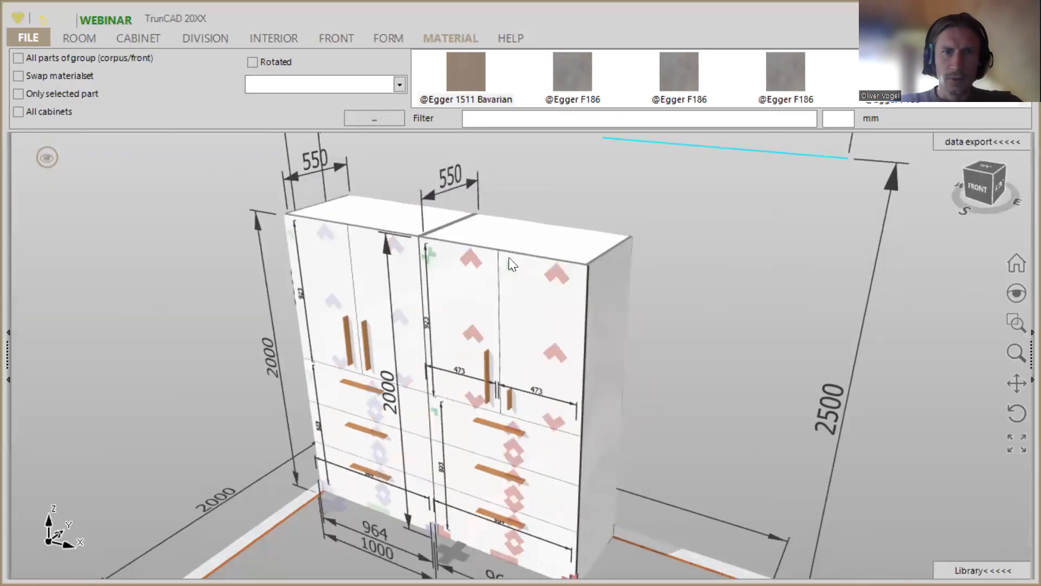
Step: Apply the panel-edge option to the inner vertical edge of the second cabinet's upper-left door
scroll(500, 253, "up", 5)
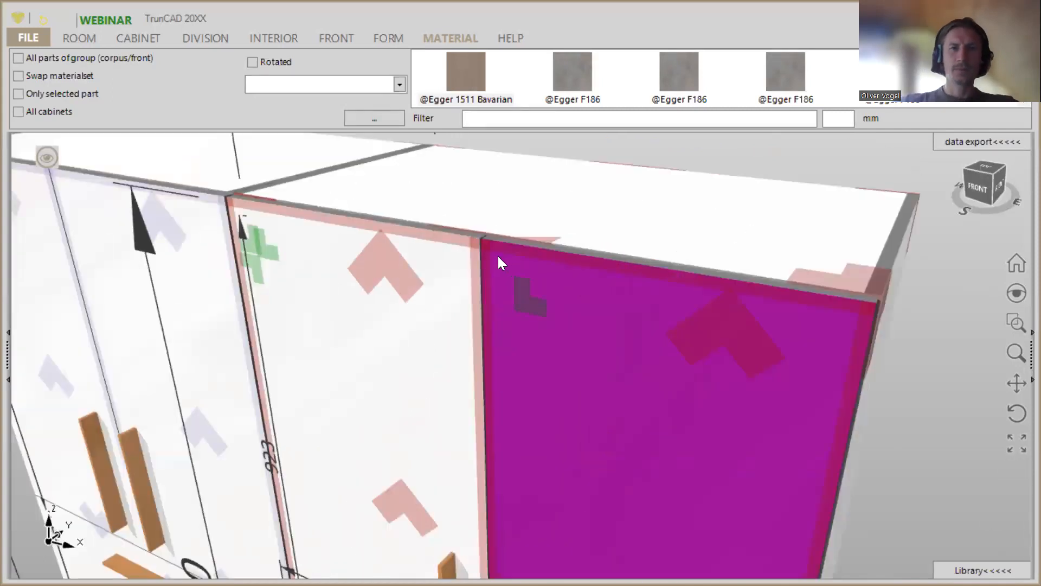
scroll(500, 253, "up", 5)
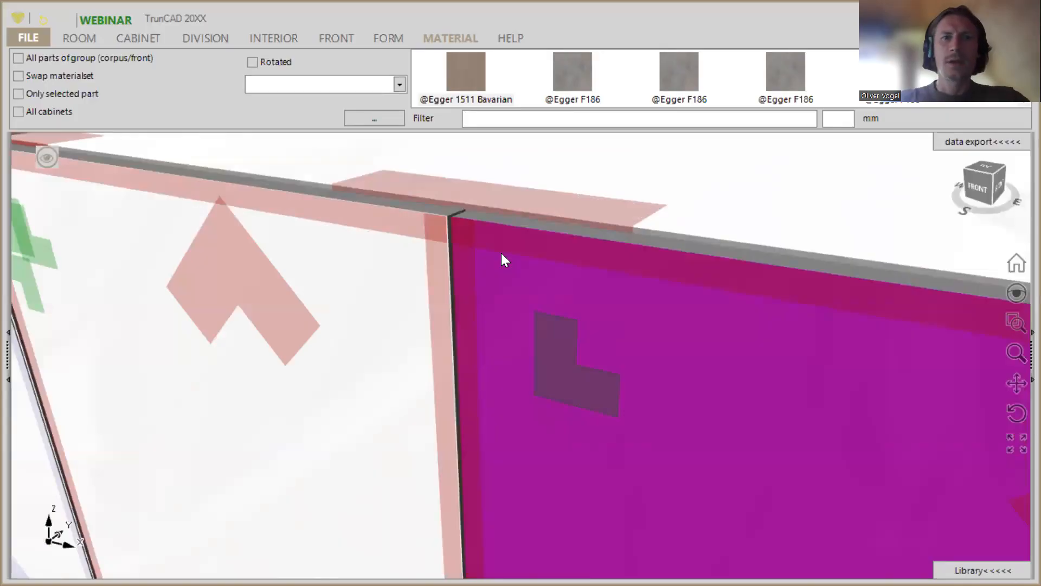
scroll(504, 239, "down", 3)
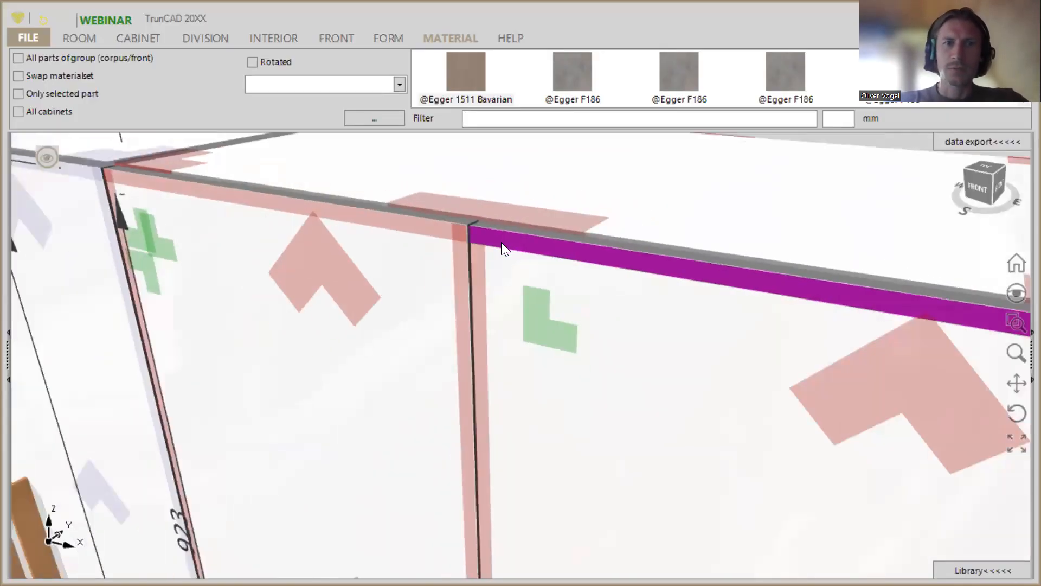
scroll(501, 242, "down", 3)
scroll(497, 246, "up", 4)
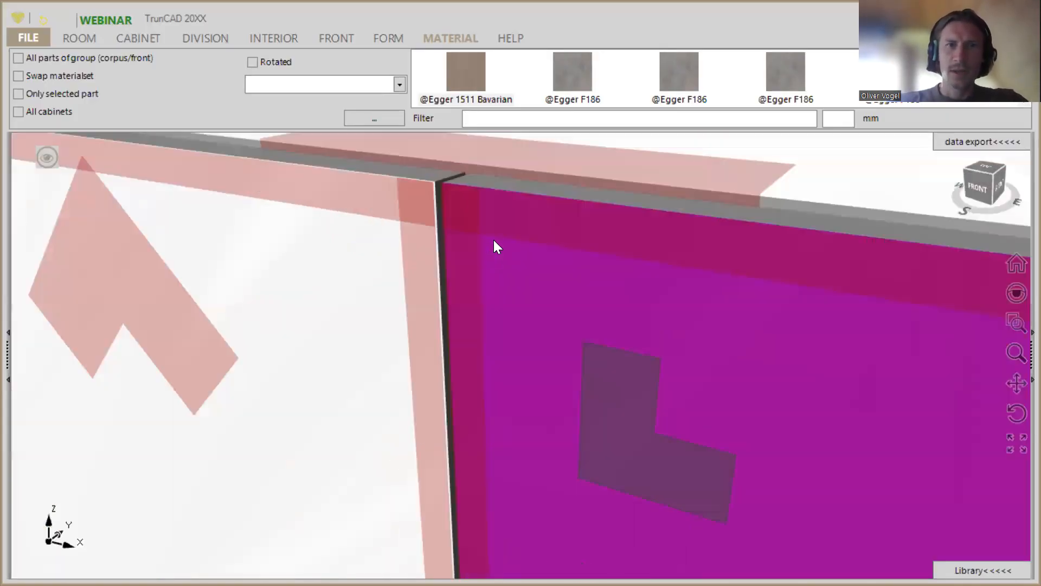
scroll(494, 245, "down", 4)
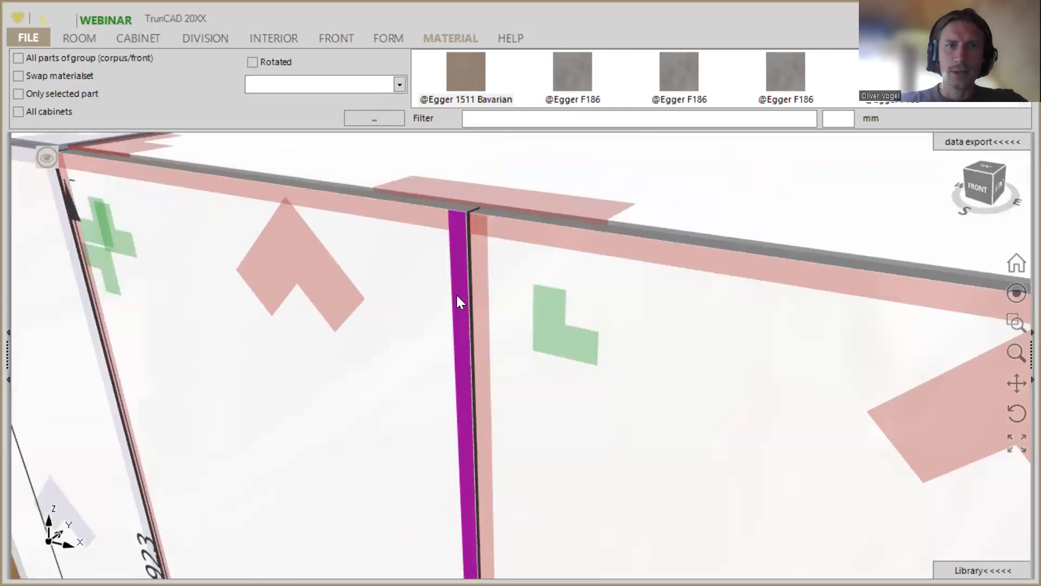
right_click(456, 295)
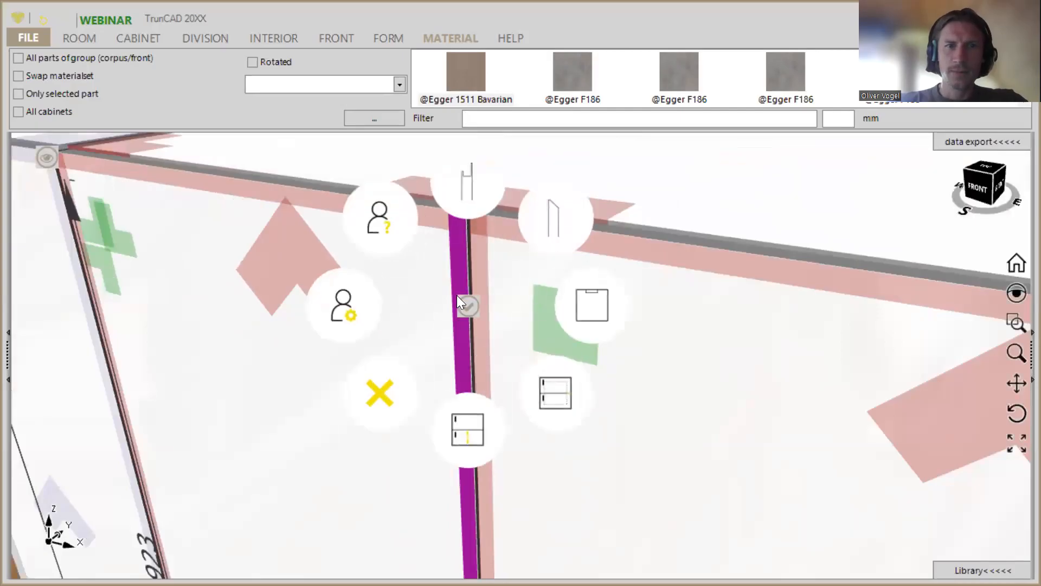
left_click(468, 188)
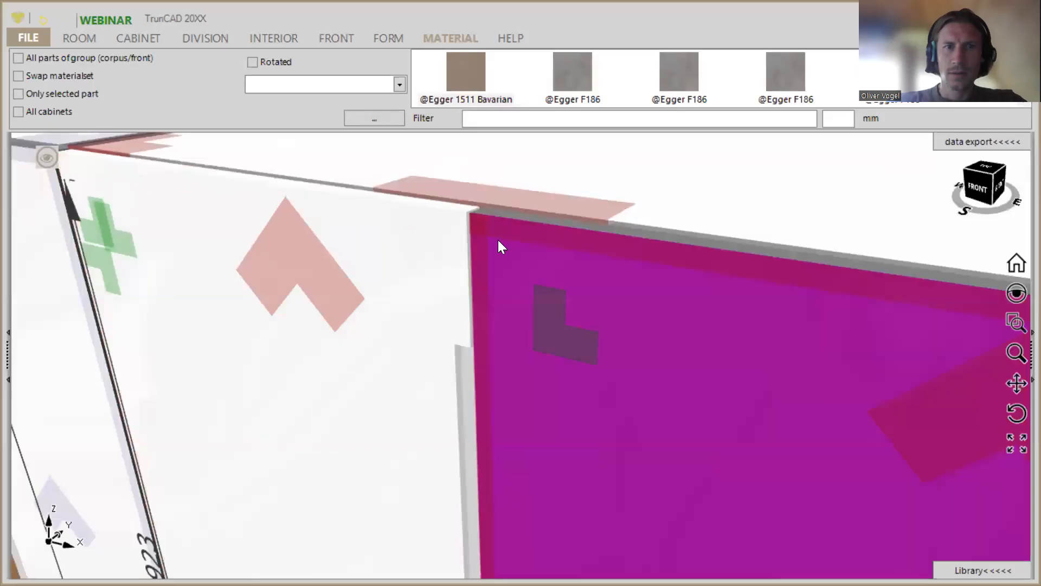
Step: Apply the grip-profile edge option to the inner vertical edge of the second cabinet's upper-left door and inspect its lower corner
middle_click_drag(472, 368, 473, 232)
middle_click_drag(477, 322, 481, 123)
middle_click_drag(492, 497, 499, 289)
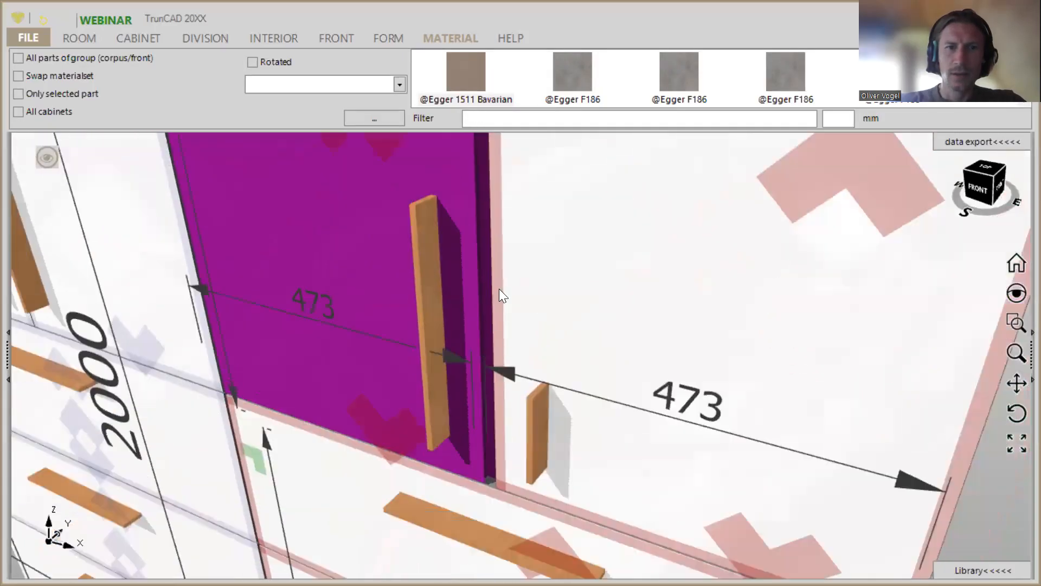
middle_click_drag(533, 349, 527, 423)
scroll(510, 412, "up", 5)
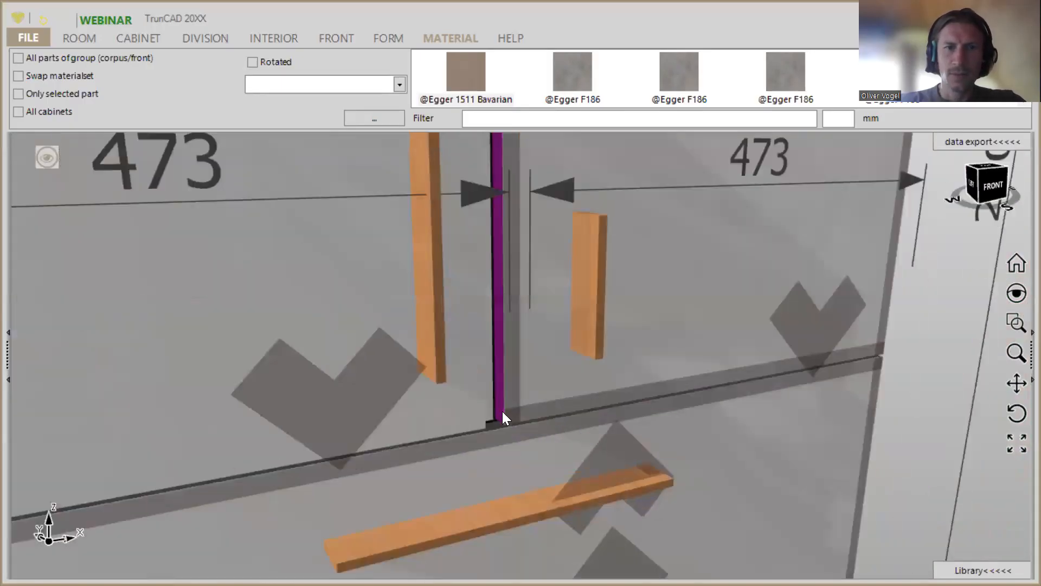
right_click(510, 374)
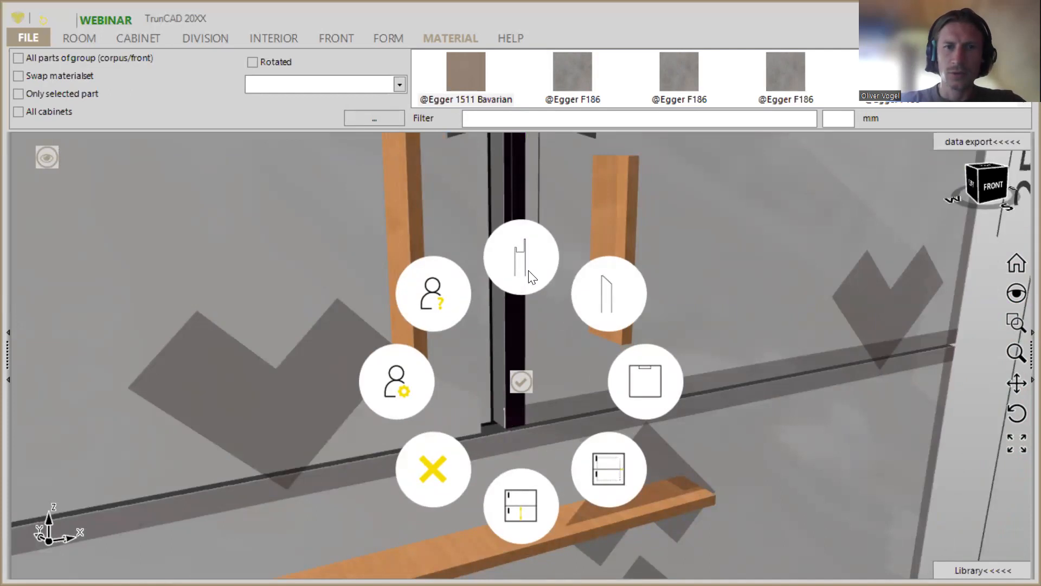
left_click(522, 257)
middle_click_drag(575, 402, 497, 418)
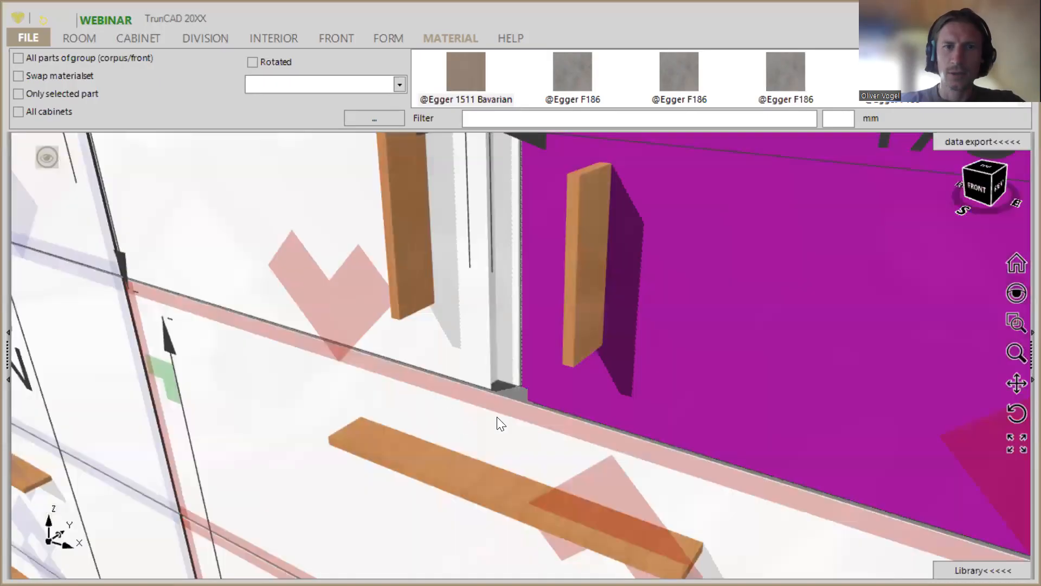
scroll(500, 404, "down", 3)
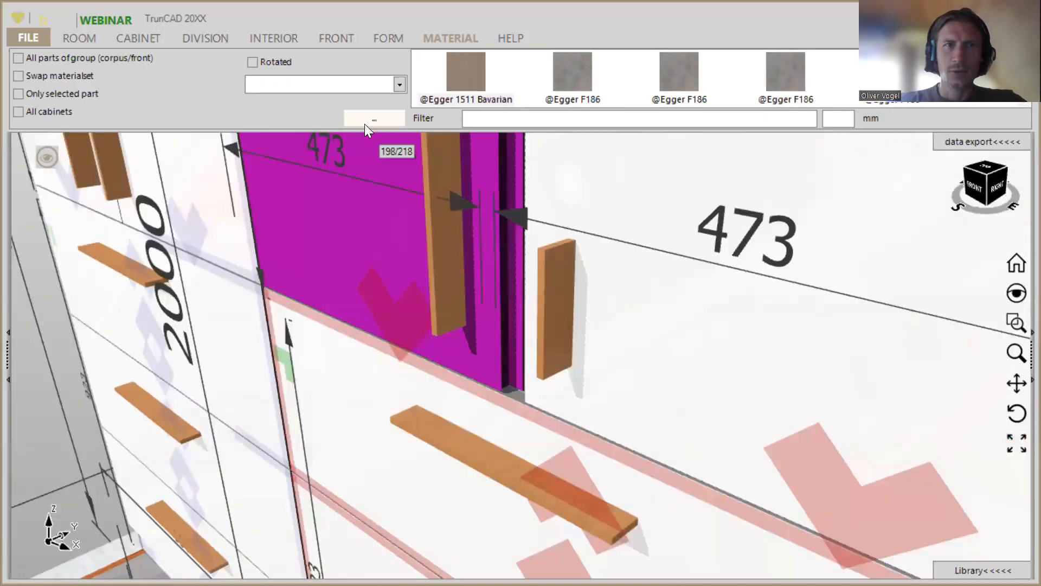
Step: Set the handle type of the second cabinet's fronts to No handle
left_click(336, 39)
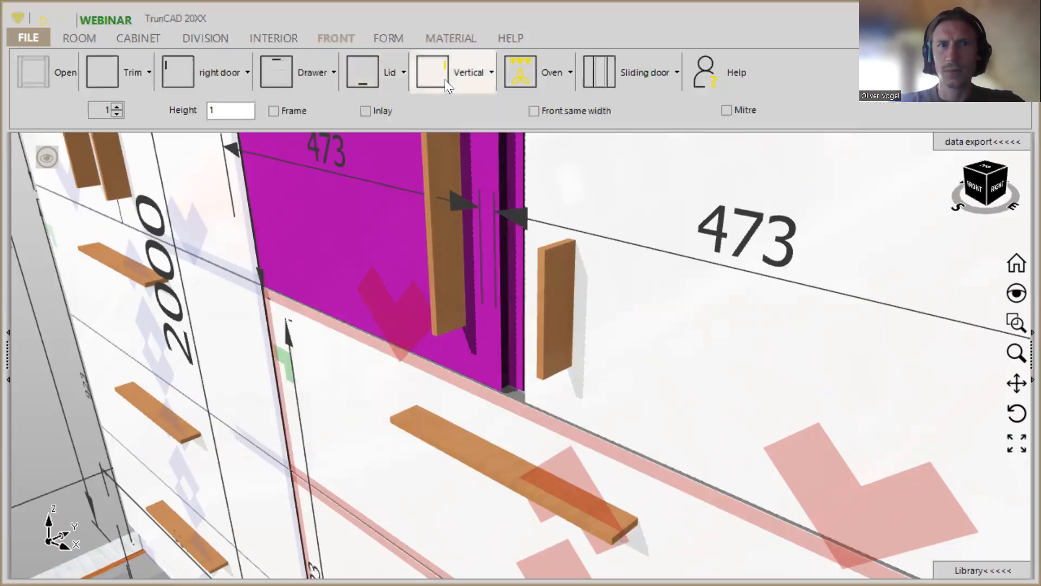
left_click(465, 72)
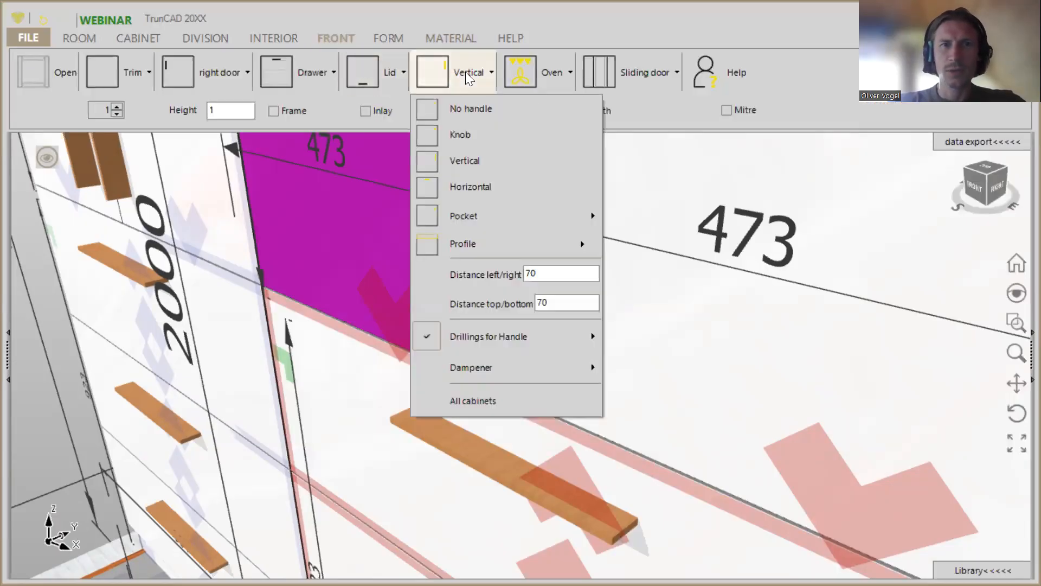
left_click(480, 110)
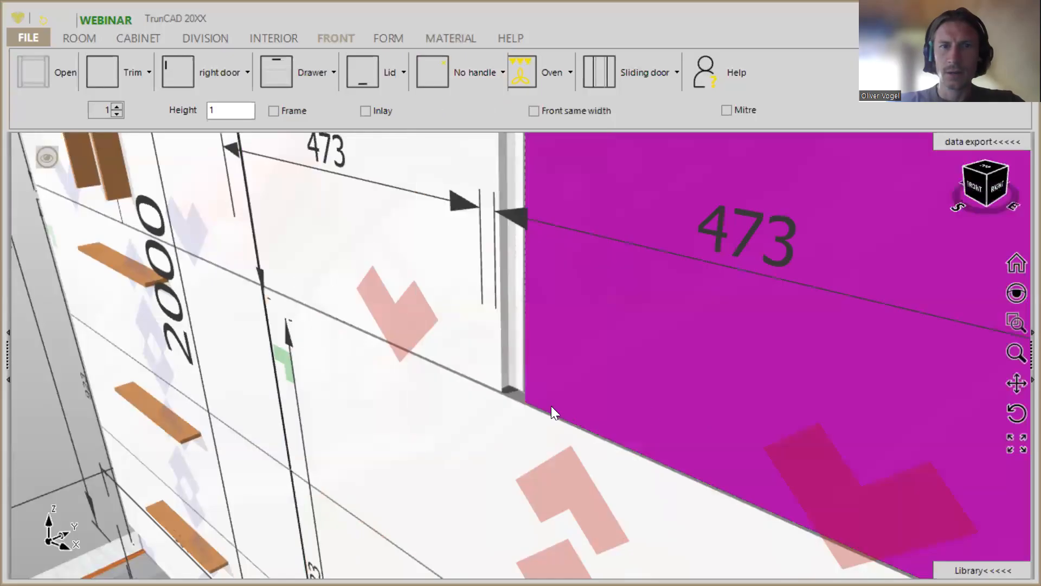
middle_click_drag(551, 406, 565, 389)
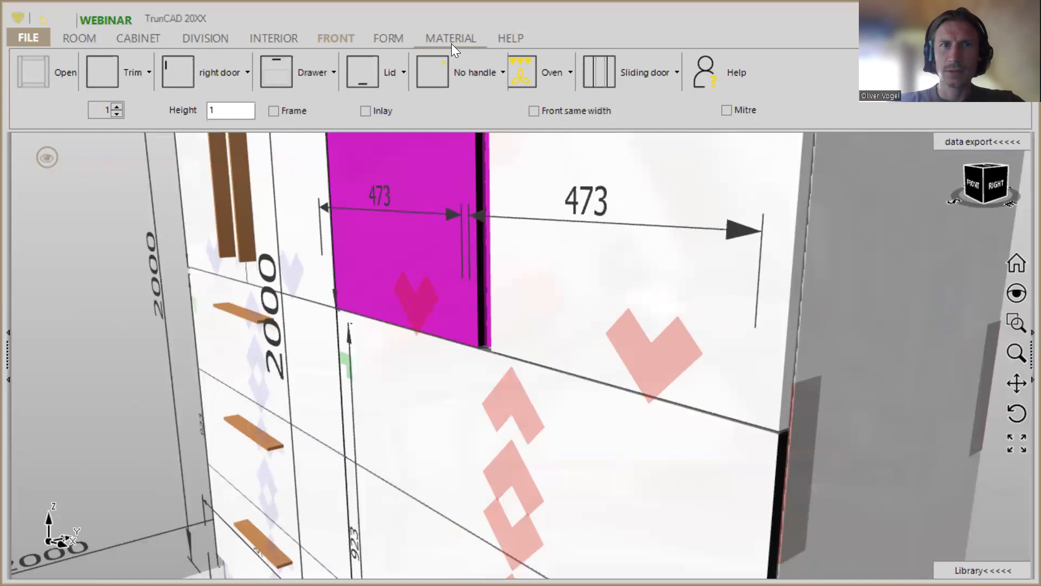
Step: Switch to material editing and activate the second cabinet by accepting its cabinet width of 1000
left_click(451, 43)
scroll(444, 258, "down", 3)
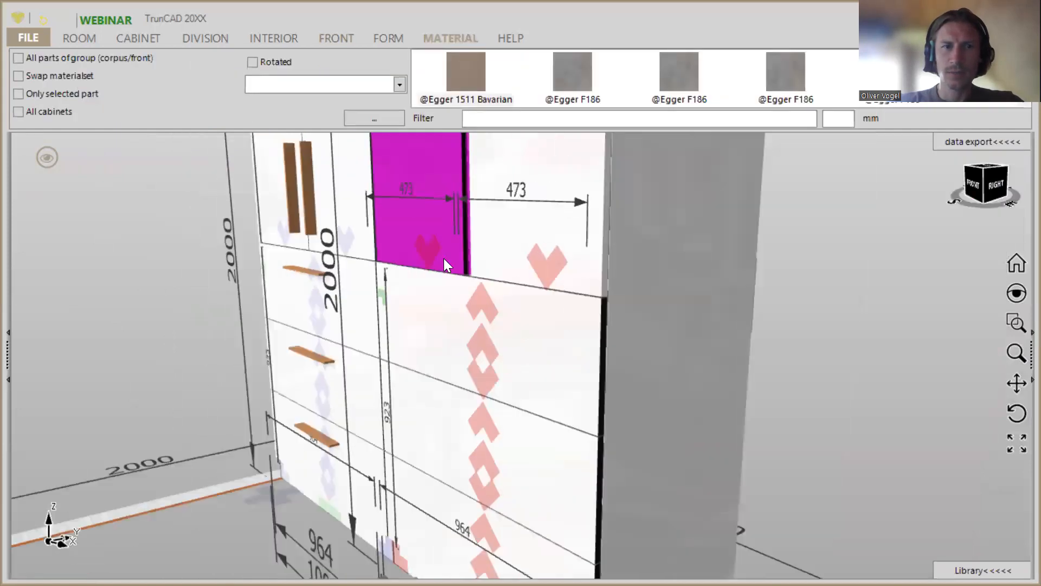
scroll(443, 259, "down", 3)
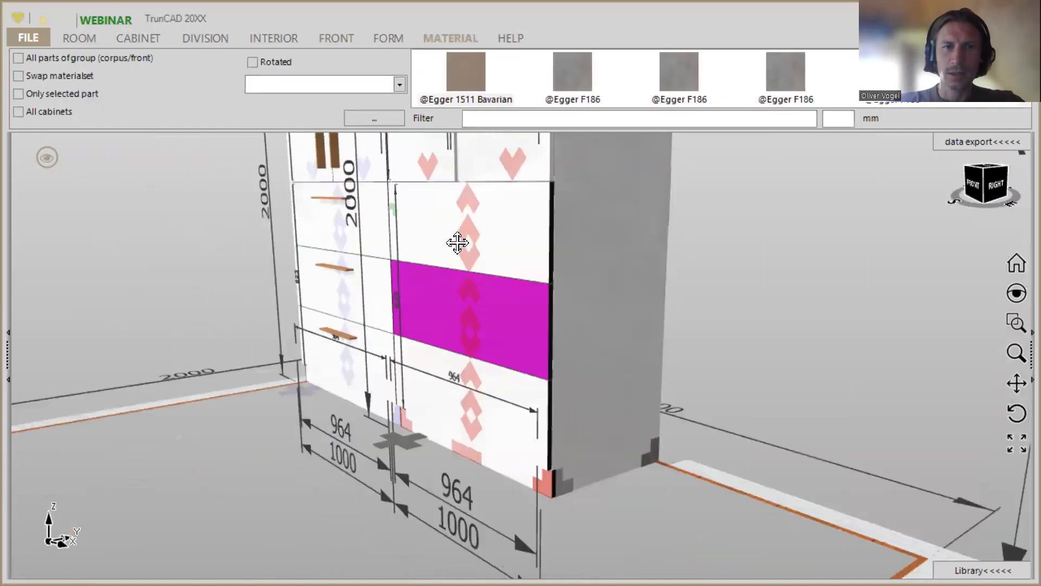
scroll(458, 435, "down", 1)
left_click(461, 496)
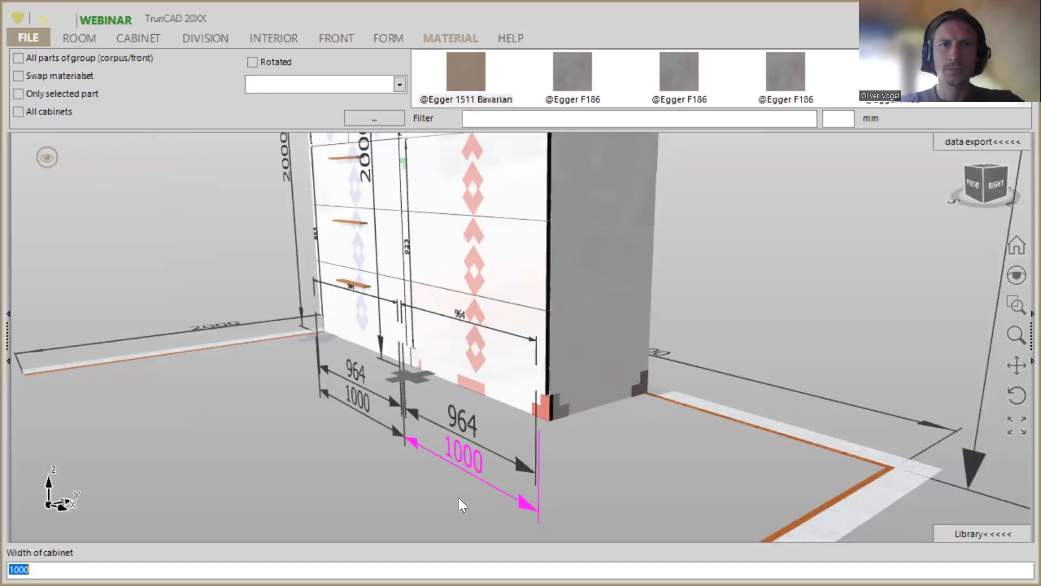
left_click(478, 473)
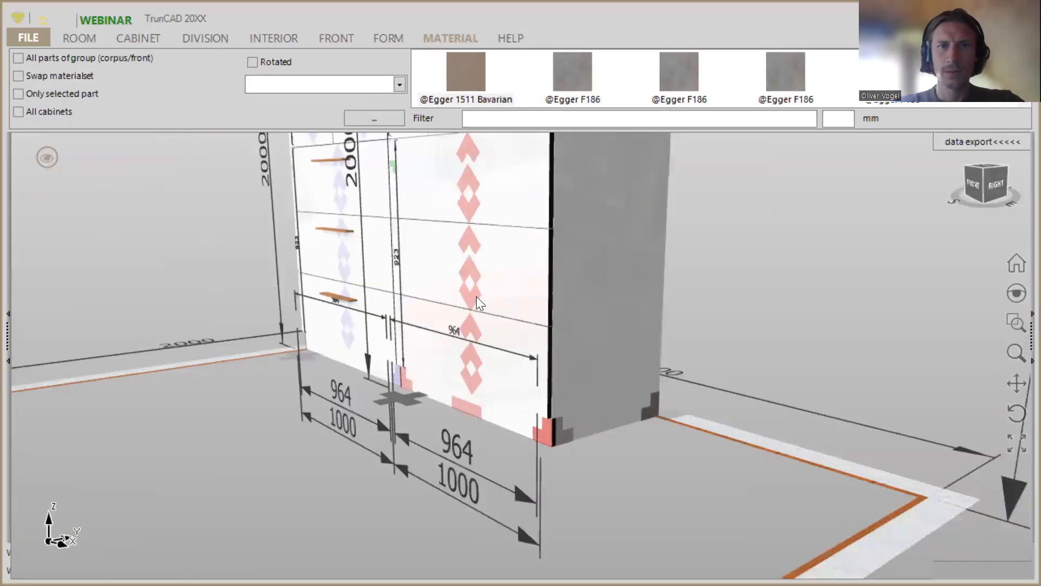
left_click(491, 197)
scroll(491, 198, "up", 3)
middle_click_drag(497, 288, 501, 331)
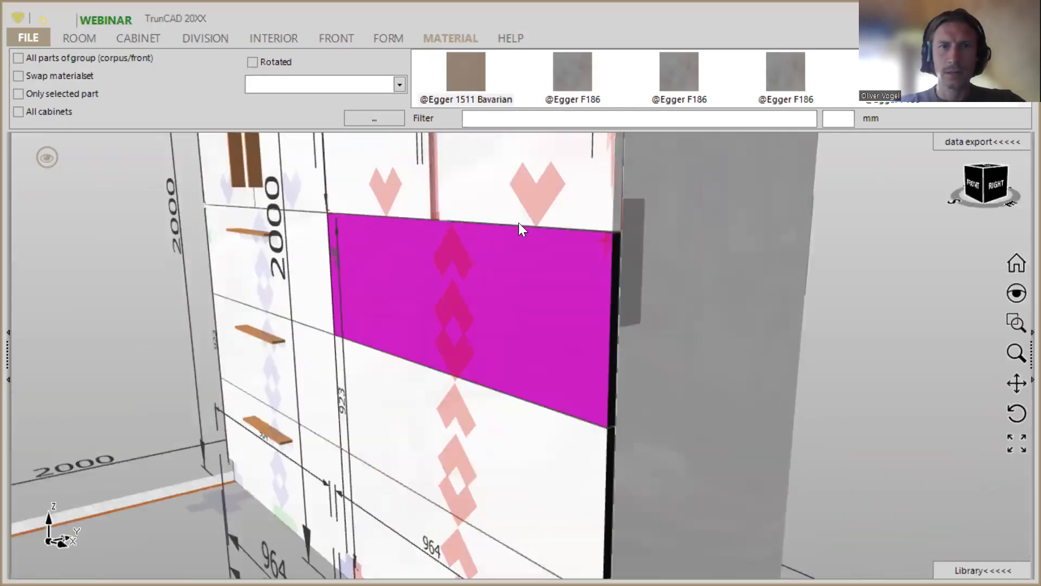
Step: Apply the grip-profile edge option to the upper edge of the second cabinet's top drawer front
left_click(520, 225)
scroll(520, 229, "up", 5)
middle_click_drag(520, 229, 576, 259)
scroll(575, 261, "down", 2)
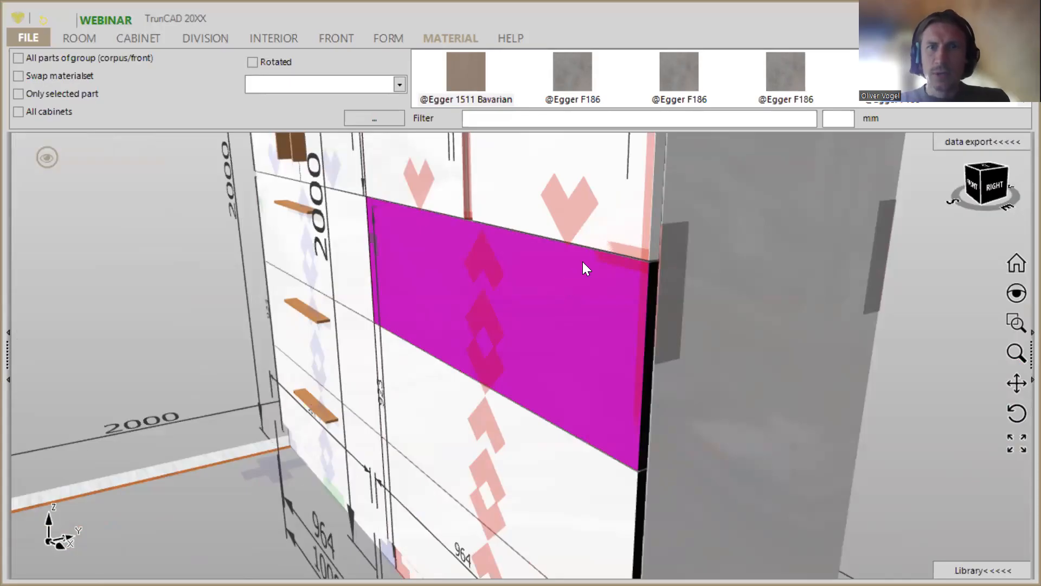
scroll(582, 262, "up", 2)
right_click(606, 254)
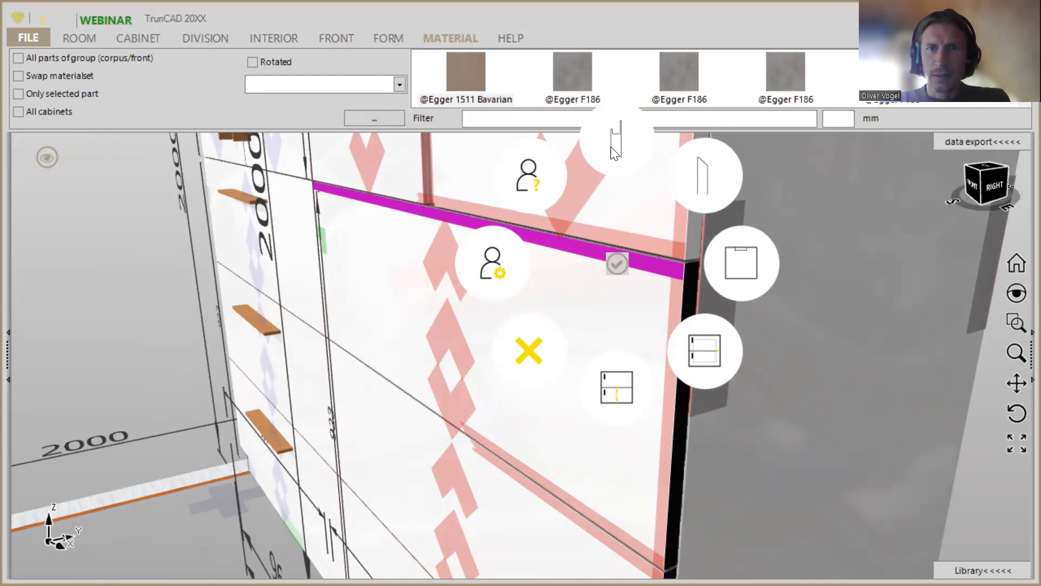
left_click(611, 146)
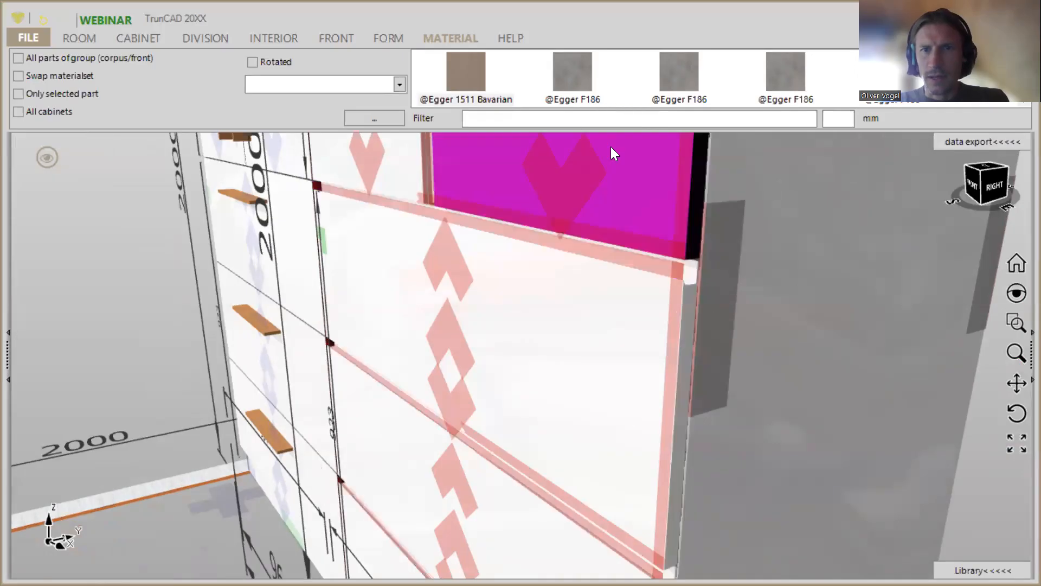
Step: Inspect the drawer edges, and apply the recessed-grip pocket option to the top drawer front's upper edge
middle_click_drag(606, 463, 532, 382)
scroll(534, 373, "up", 5)
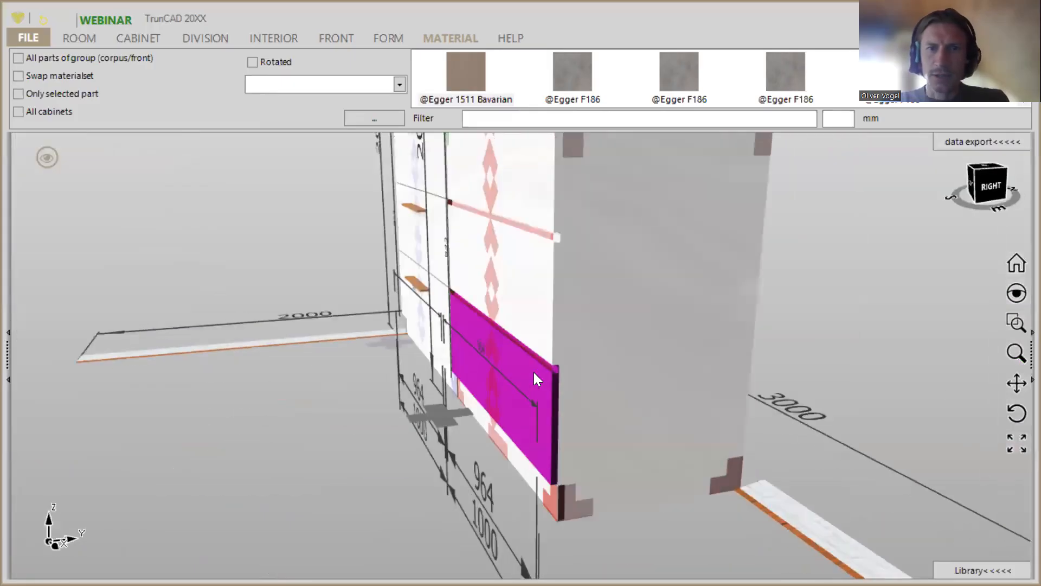
mouse_move(565, 348)
middle_mouse_down()
mouse_move(607, 340)
mouse_move(571, 340)
middle_mouse_up()
scroll(571, 340, "down", 10)
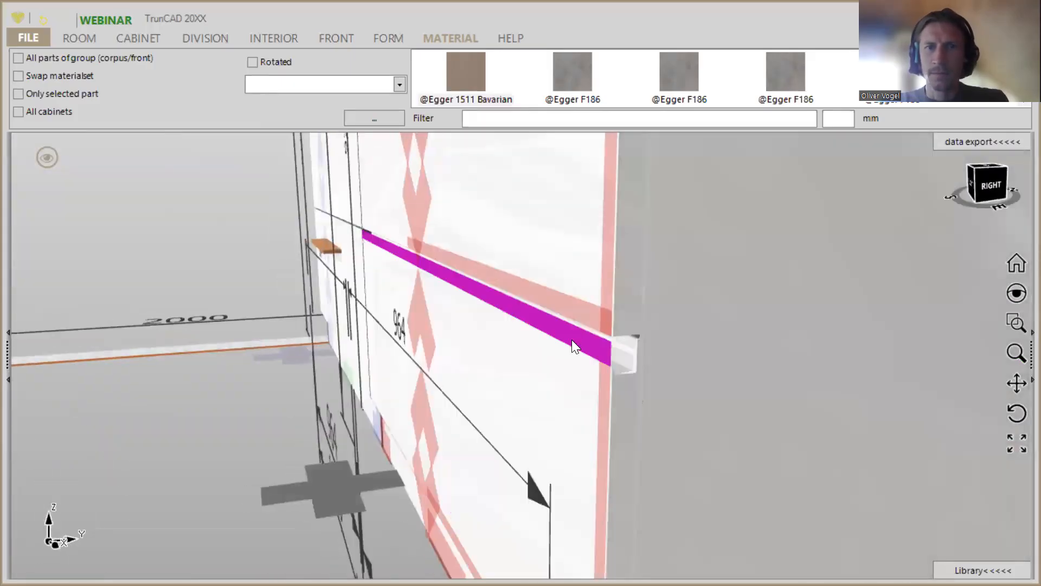
middle_click_drag(582, 304, 590, 325, "ctrl")
scroll(599, 212, "up", 8)
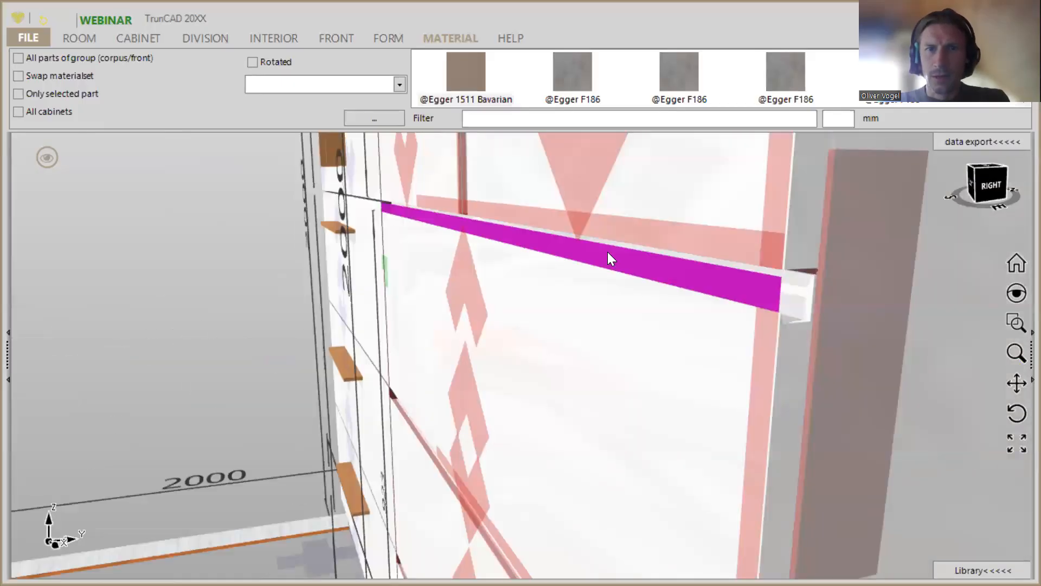
right_click(607, 253)
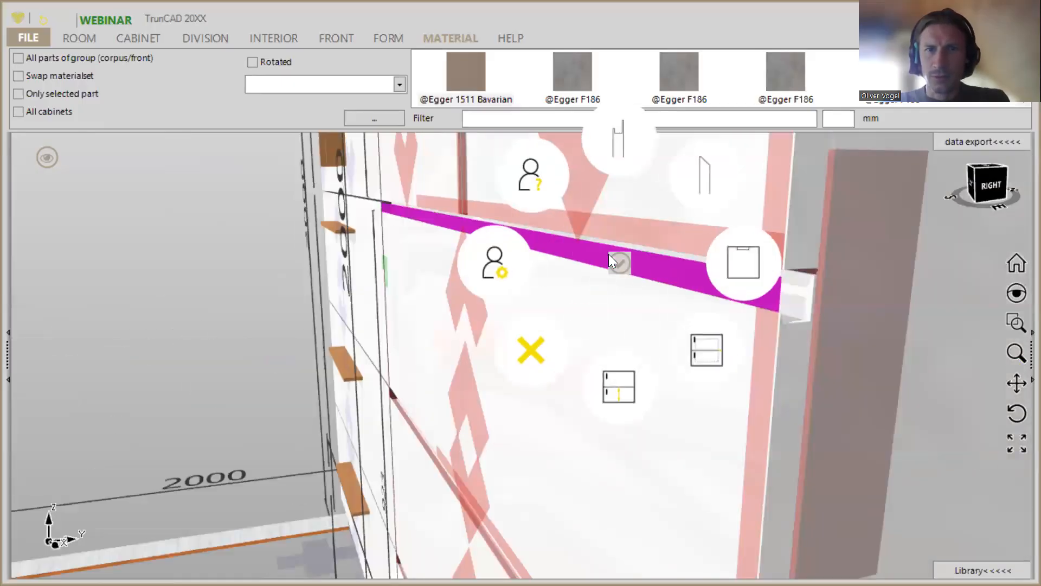
left_click(732, 264)
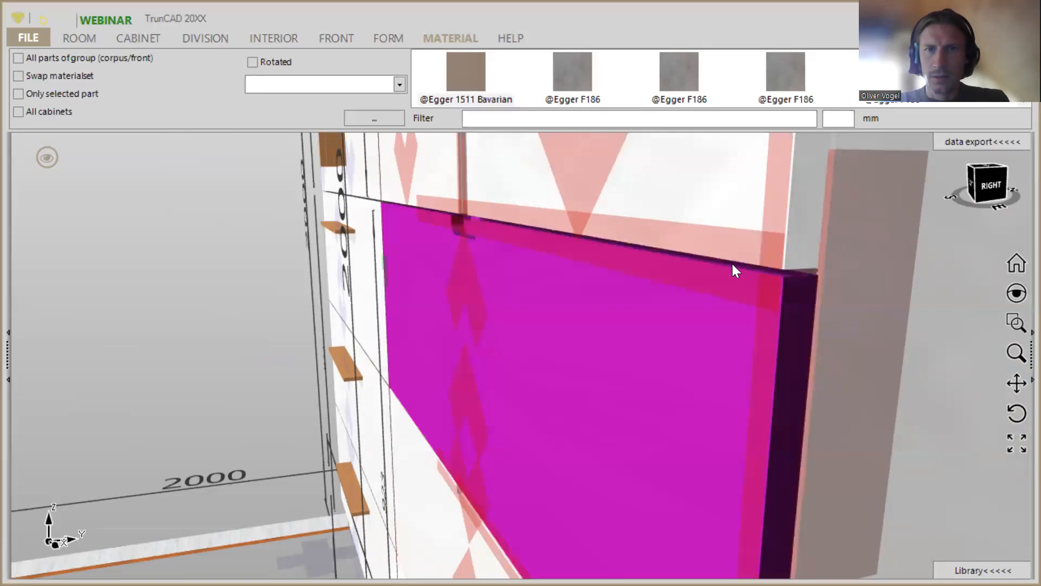
Step: Apply the bevelled-edge option to the upper edge of the second cabinet's top drawer front
middle_click_drag(467, 281, 318, 250)
left_click(319, 249)
scroll(319, 250, "down", 3)
scroll(426, 255, "down", 3)
middle_click_drag(426, 254, 396, 249)
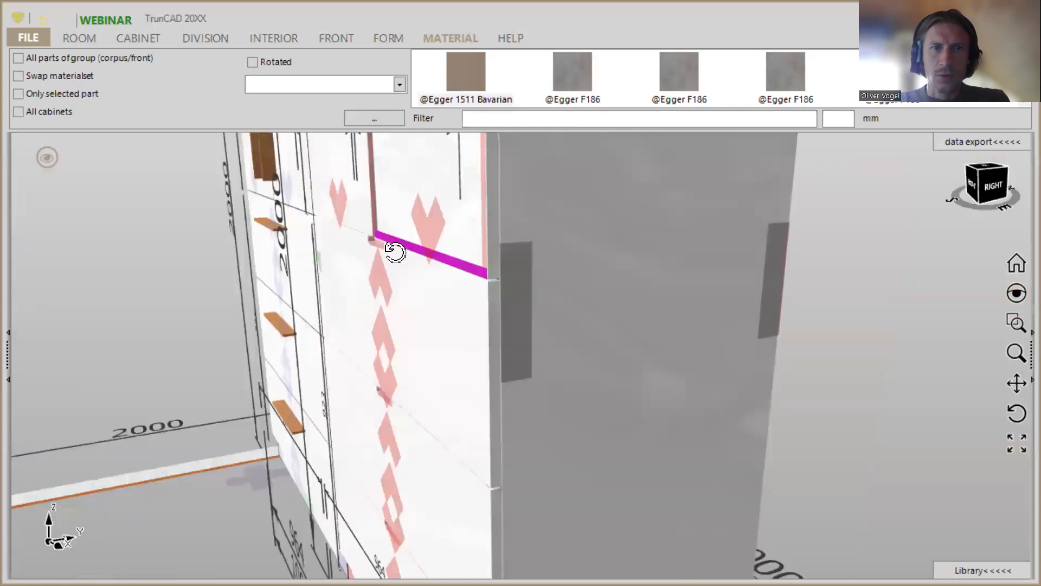
scroll(444, 276, "up", 2)
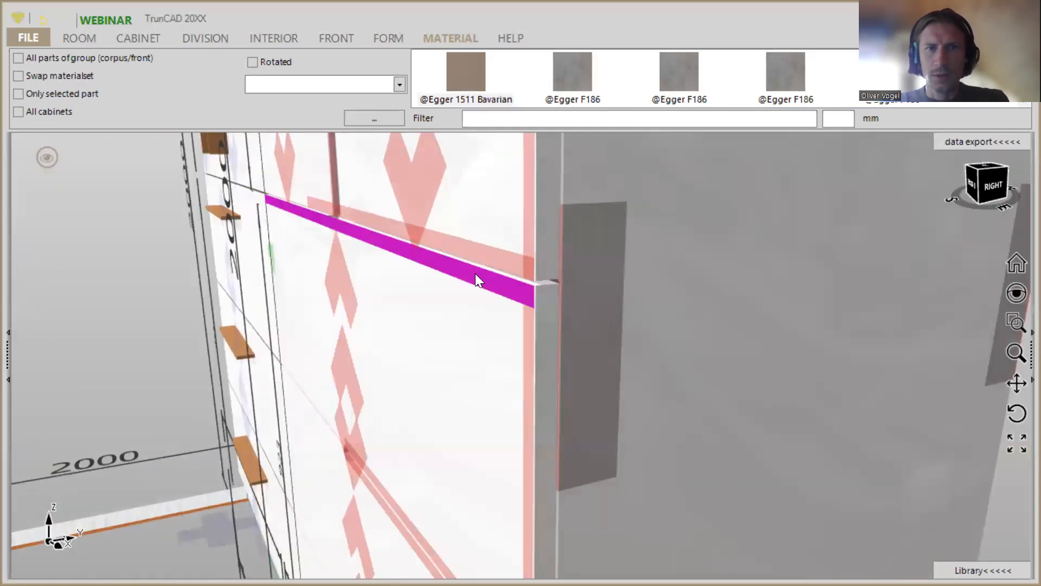
right_click(488, 279)
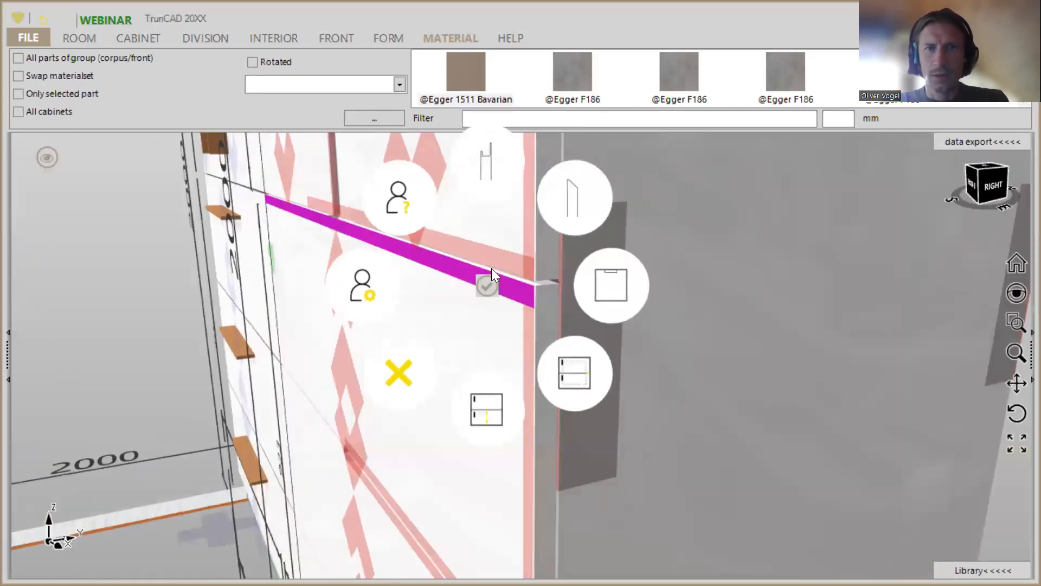
left_click(561, 201)
middle_click_drag(542, 309, 584, 192)
scroll(369, 352, "down", 2)
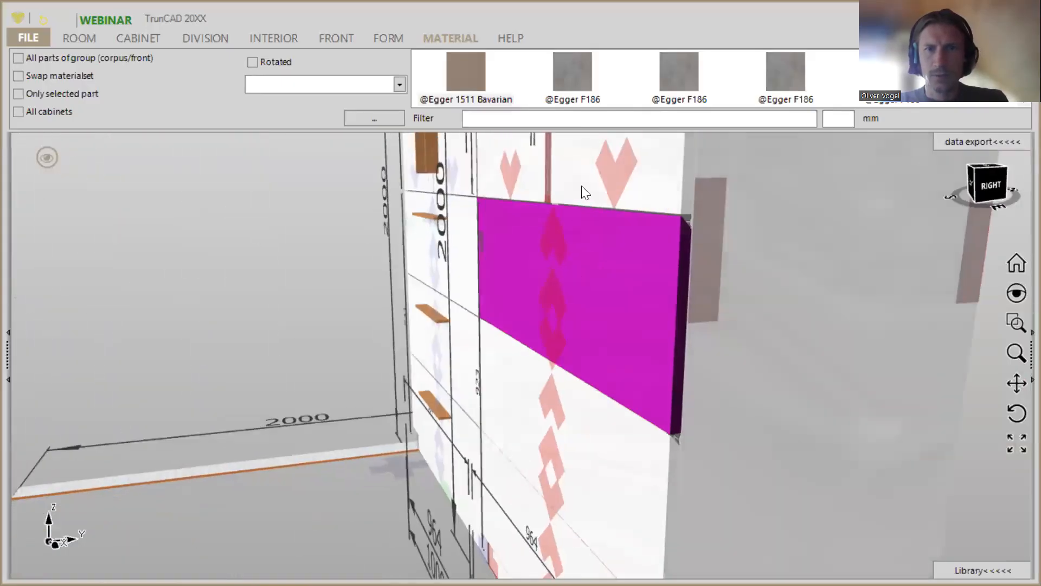
Step: Set the overlap of front at top to -10 for the second cabinet's drawer fronts
scroll(547, 215, "up", 4)
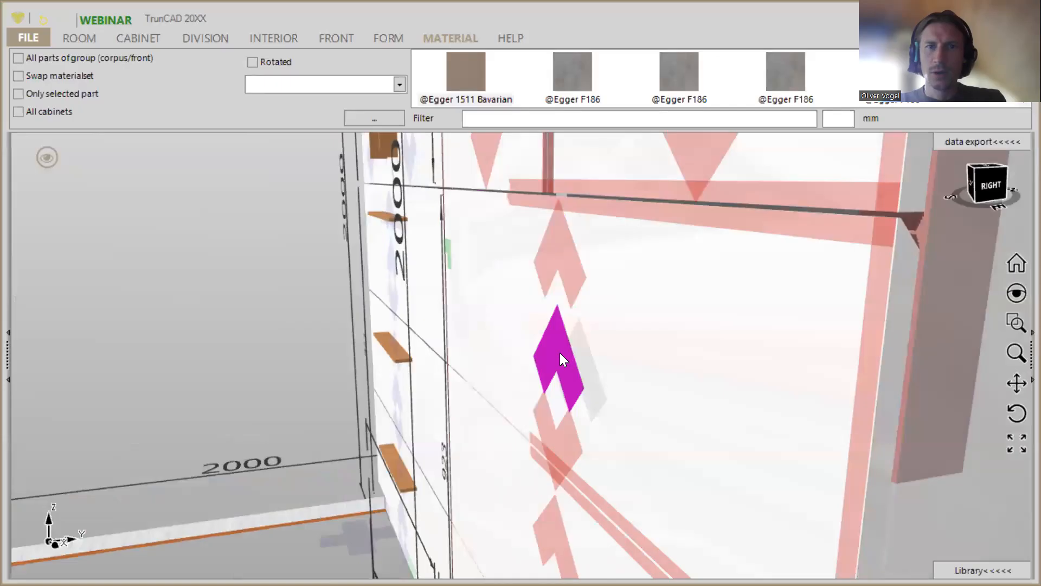
right_click(561, 245)
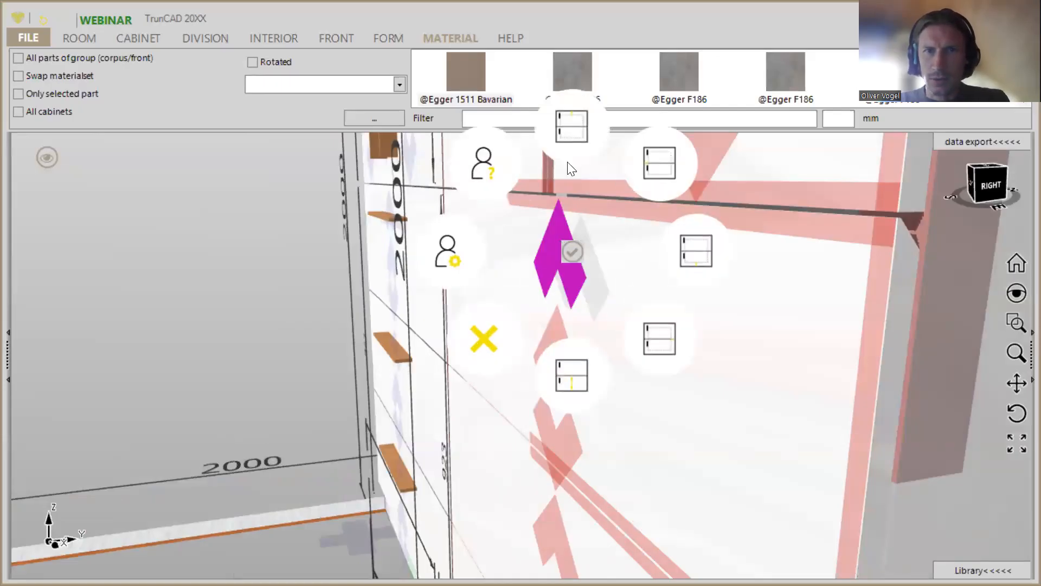
left_click(571, 122)
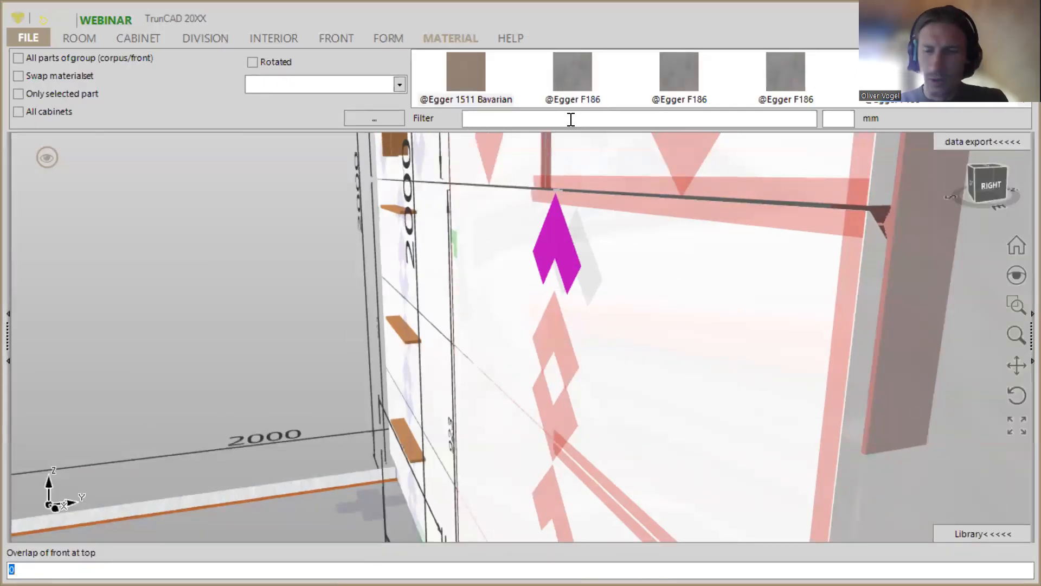
type("-")
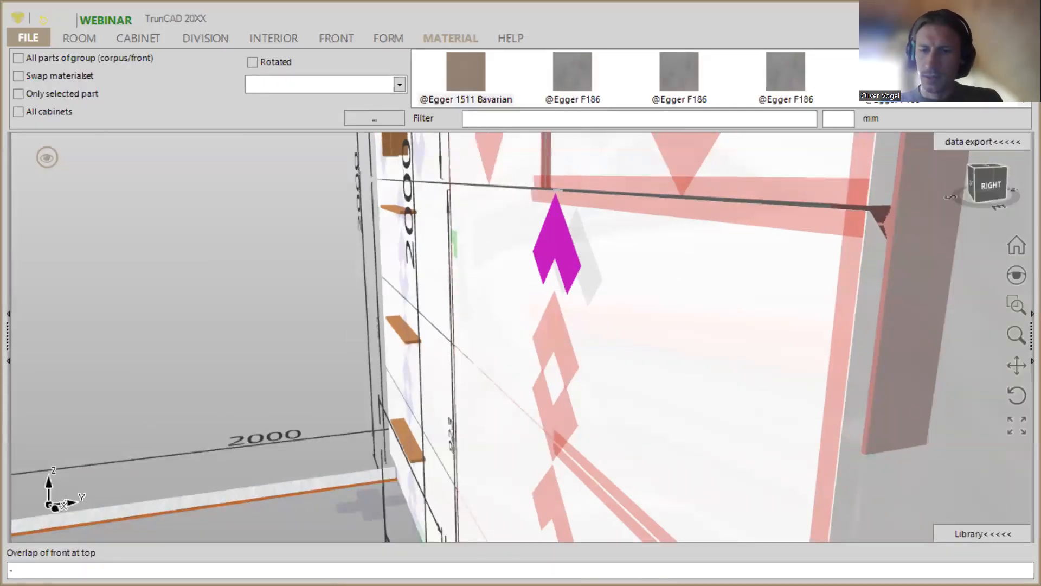
type("10")
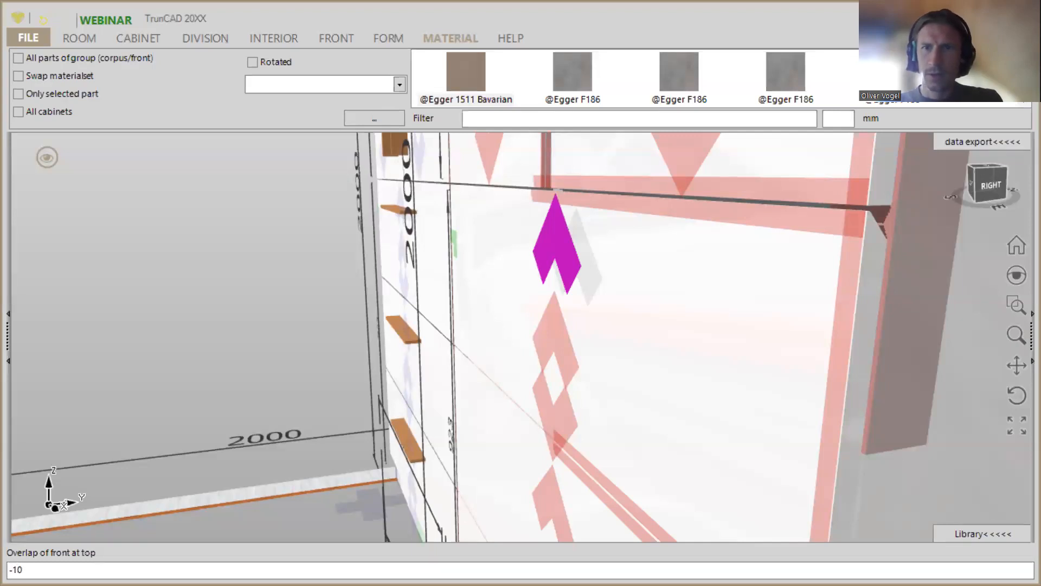
key("Return")
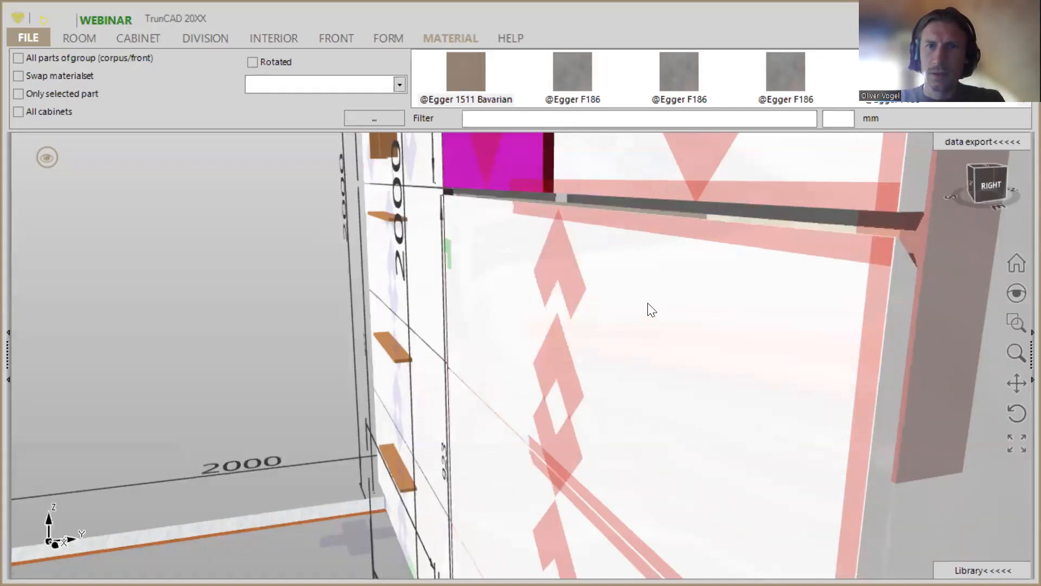
Step: Examine the gaps above the drawer fronts and below the upper doors of the second cabinet
scroll(758, 232, "down", 2)
middle_click_drag(745, 415, 675, 150)
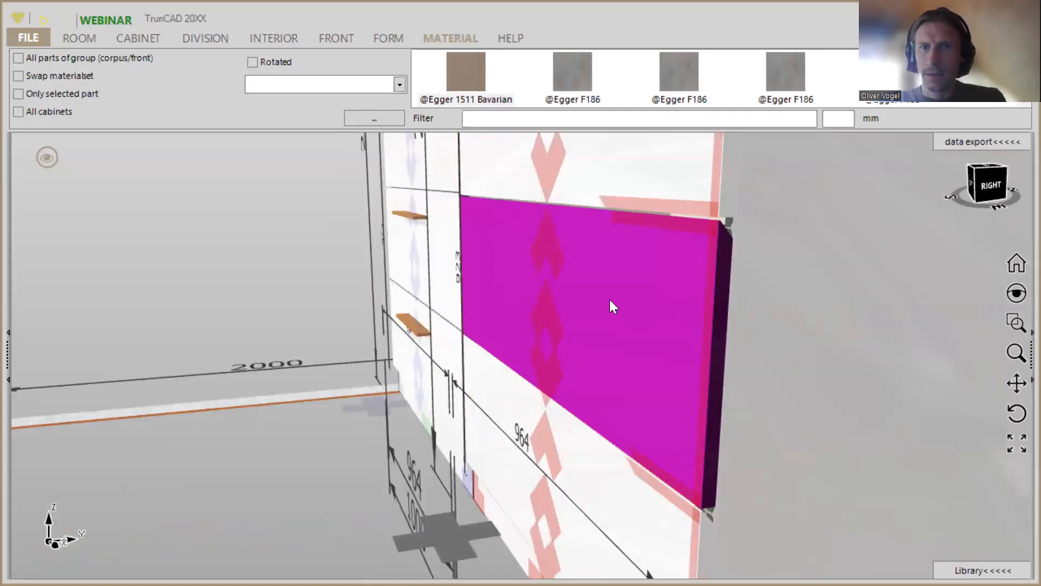
scroll(614, 303, "down", 2)
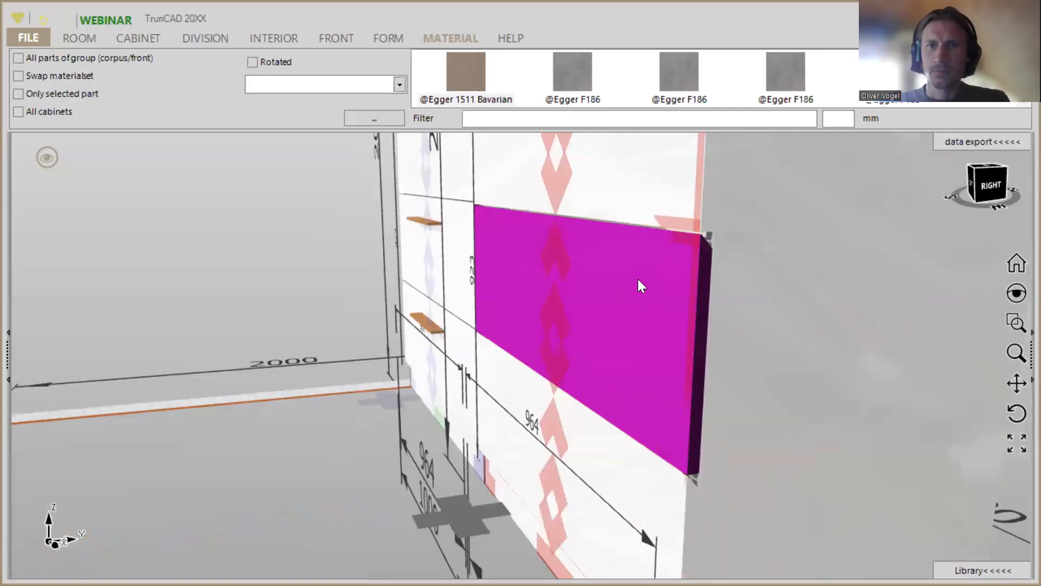
scroll(639, 279, "down", 2)
middle_click_drag(639, 274, 644, 432)
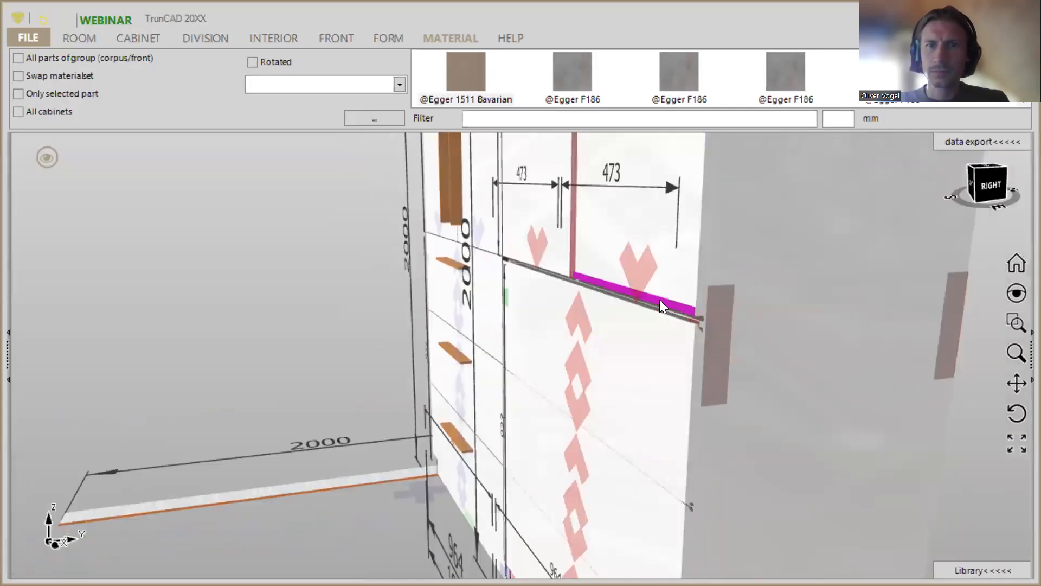
scroll(660, 300, "up", 3)
middle_click_drag(659, 300, 686, 320)
scroll(685, 320, "down", 5)
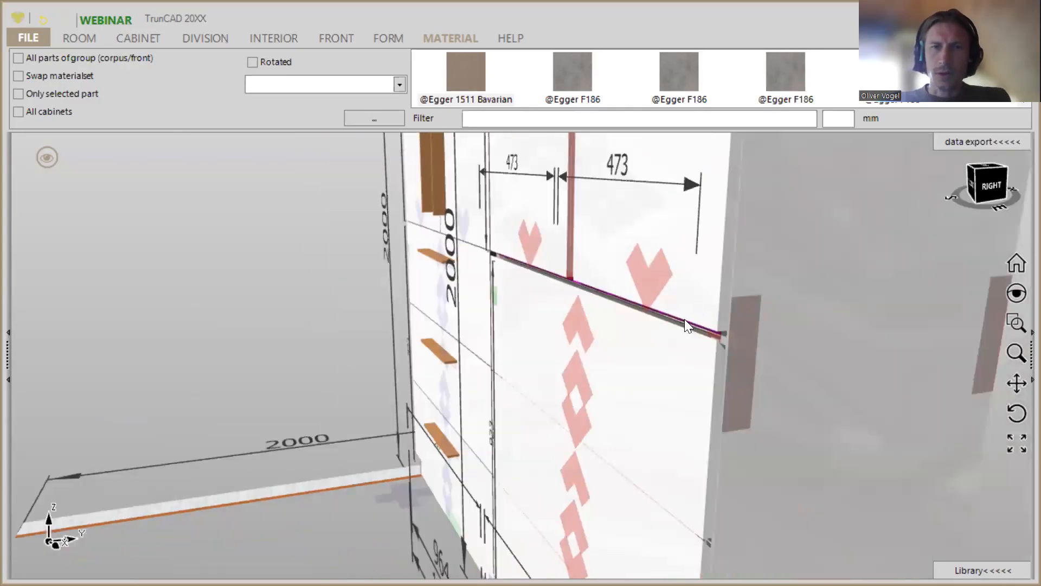
Step: Set the top overlap of the second cabinet's uppermost drawer front to 0
mouse_move(673, 274)
middle_mouse_down()
mouse_move(686, 263)
mouse_move(716, 297)
mouse_move(663, 278)
middle_mouse_up()
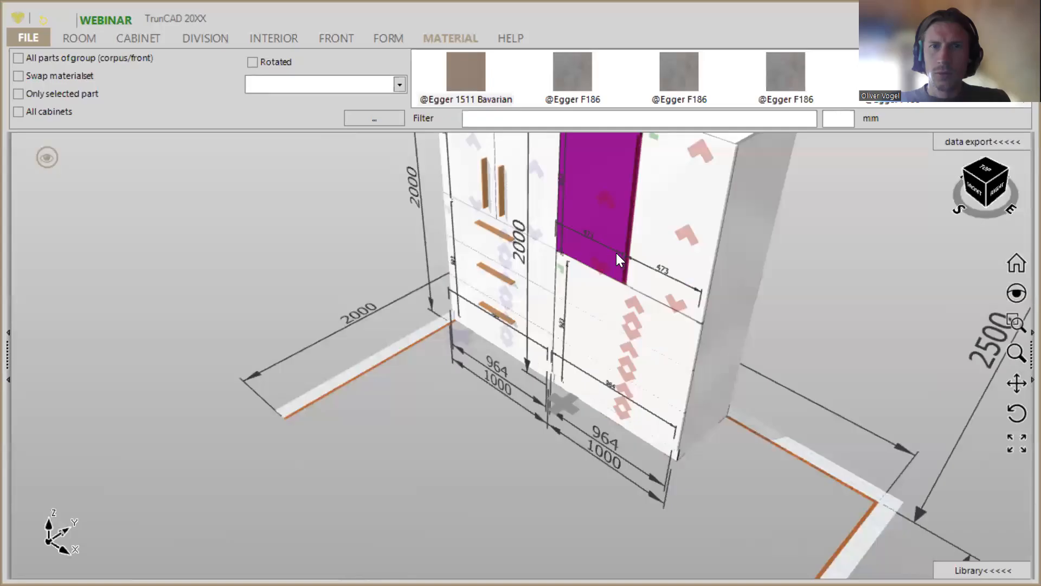
middle_click_drag(616, 253, 652, 372)
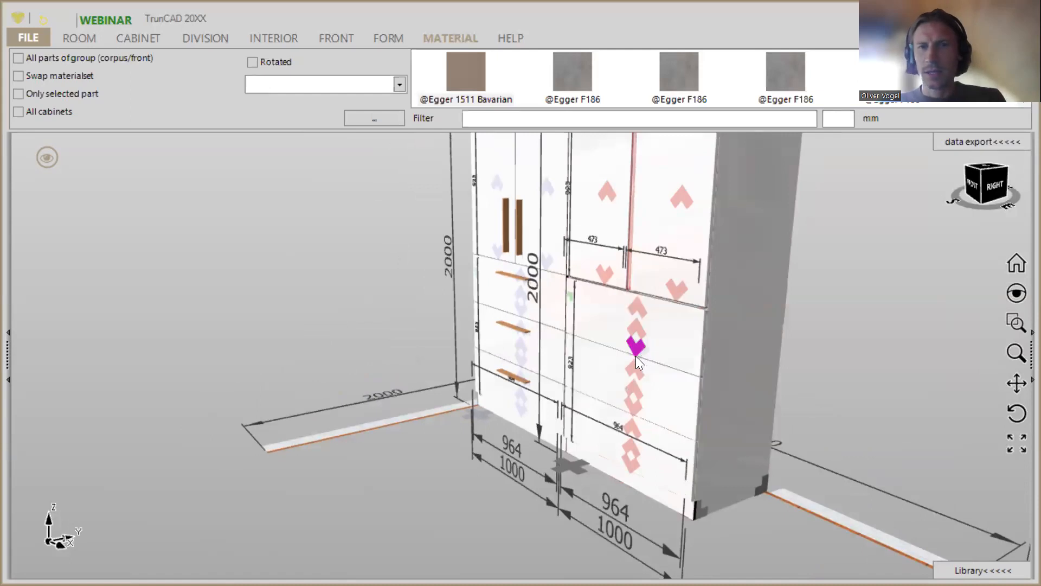
scroll(633, 354, "up", 3)
scroll(705, 297, "up", 3)
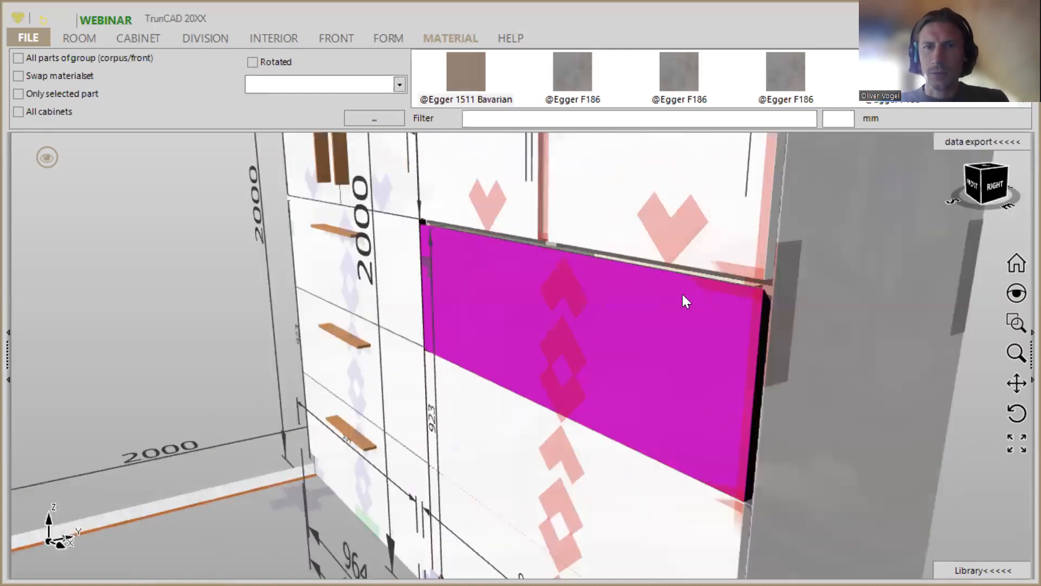
right_click(559, 284)
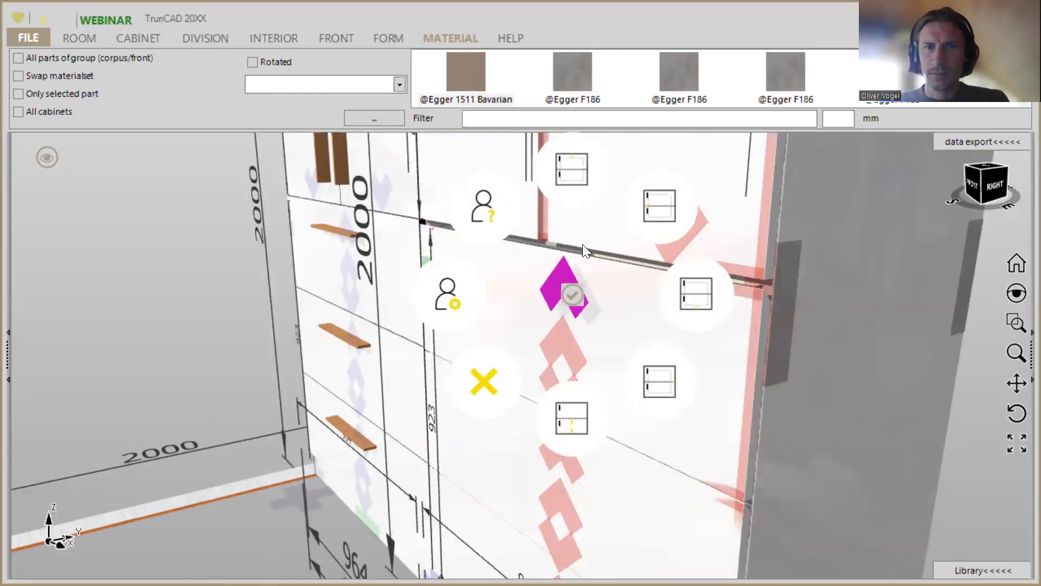
left_click(580, 175)
type("0")
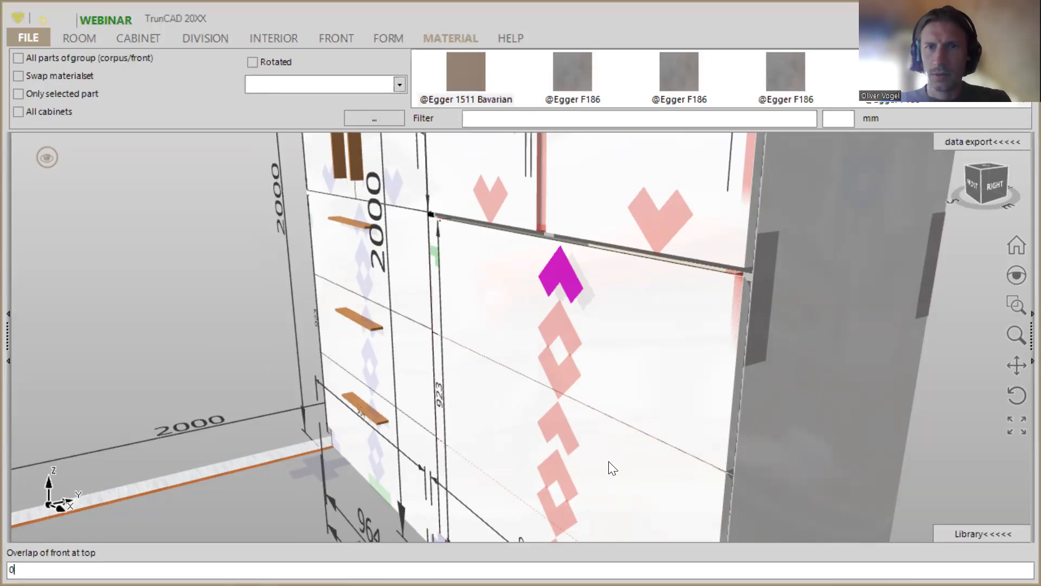
key("Return")
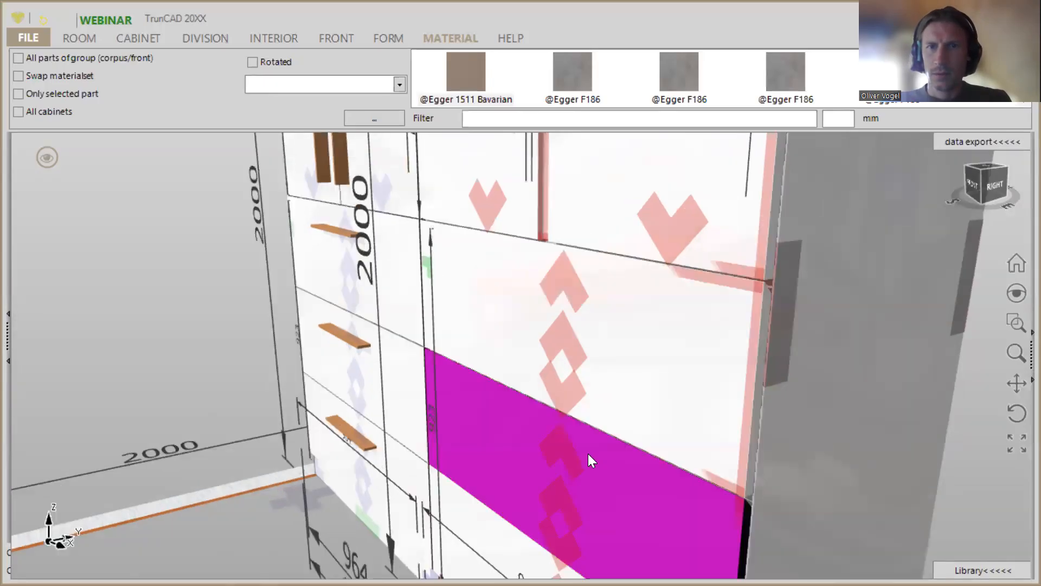
Step: Set the top overlap of the second cabinet's middle drawer front to 15
middle_click_drag(567, 333, 566, 233)
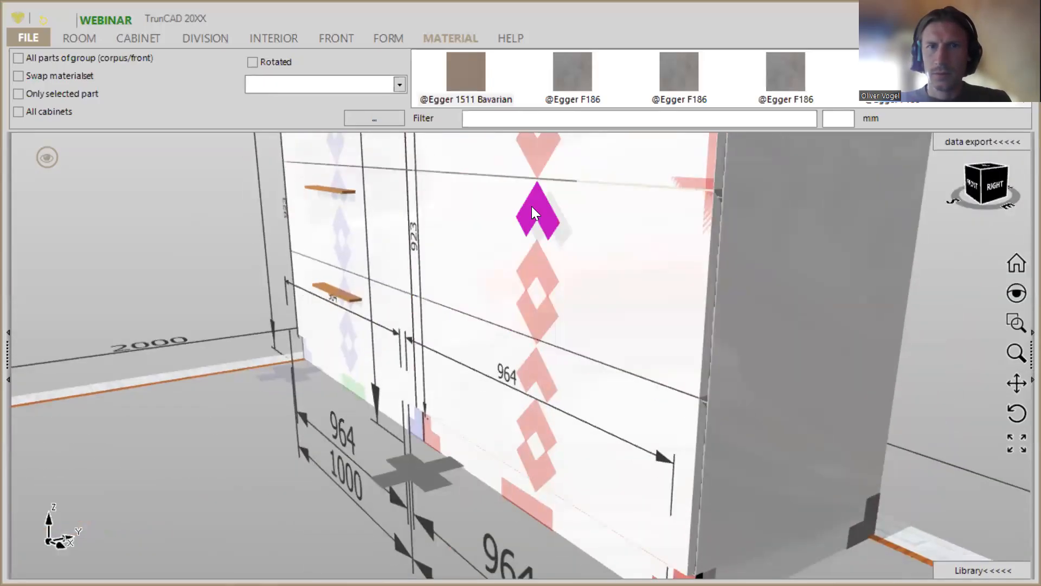
left_click(533, 208)
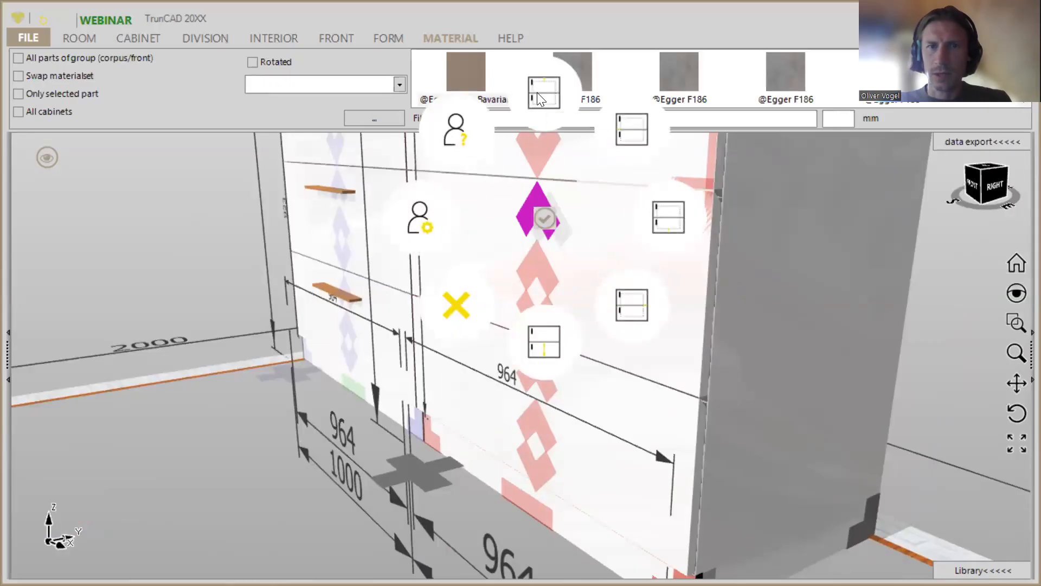
left_click(537, 93)
type("15")
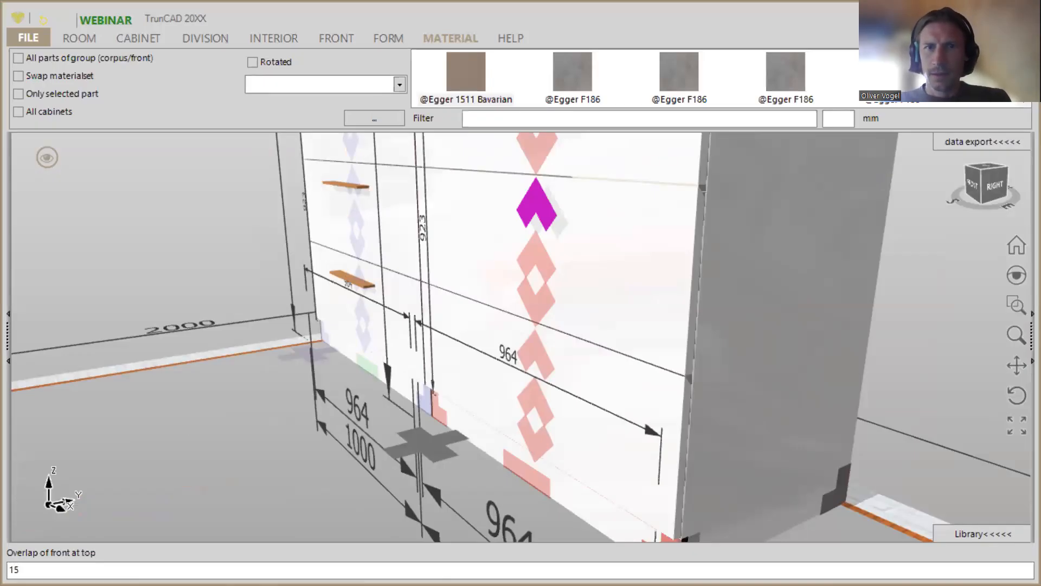
key("Return")
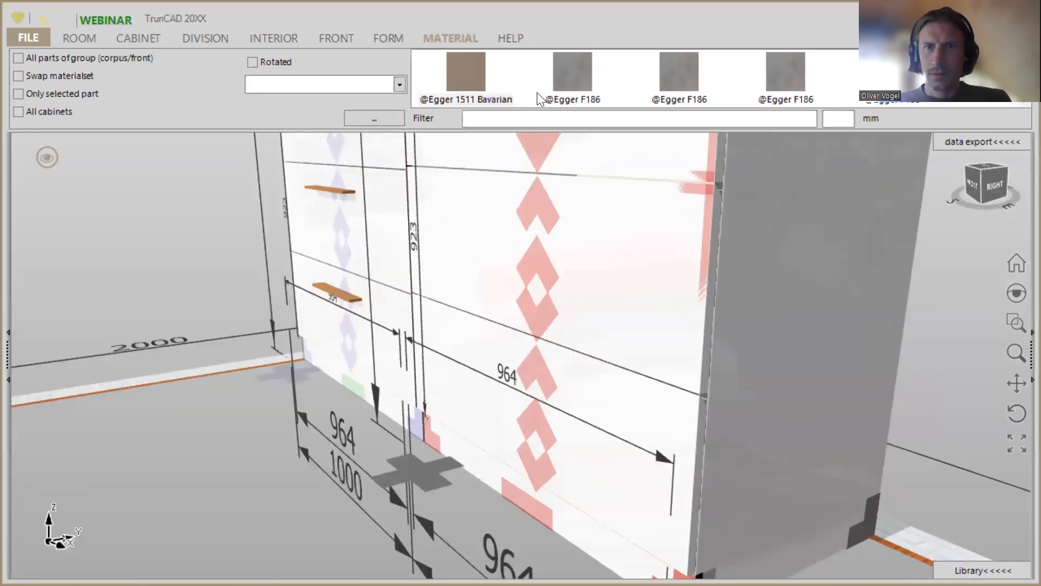
Step: Examine the joints between the second cabinet's doors and drawer fronts from several angles
scroll(612, 194, "down", 5)
middle_click_drag(611, 177, 602, 279)
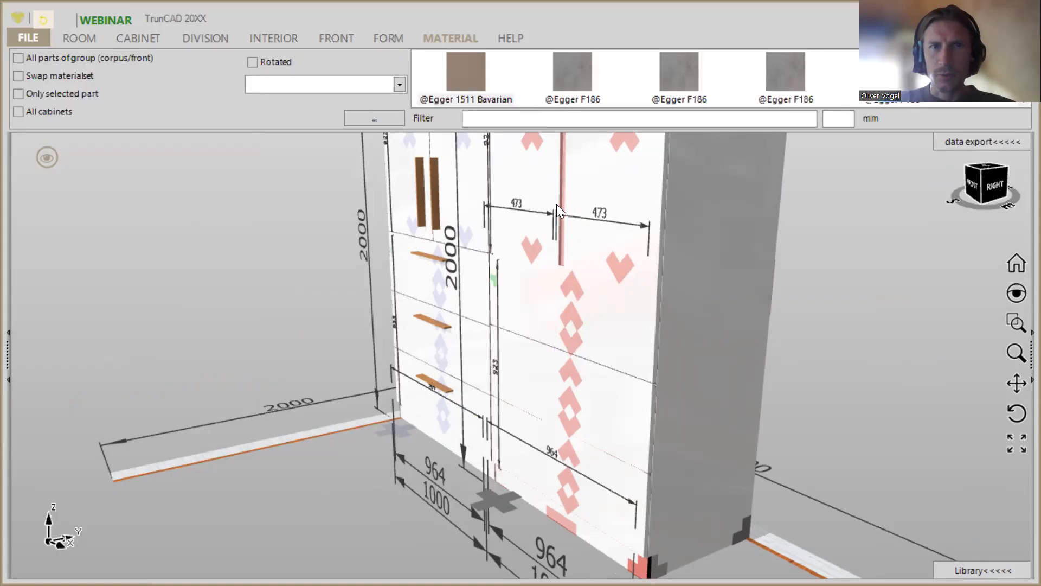
middle_click_drag(581, 225, 594, 420)
middle_click_drag(589, 321, 585, 288)
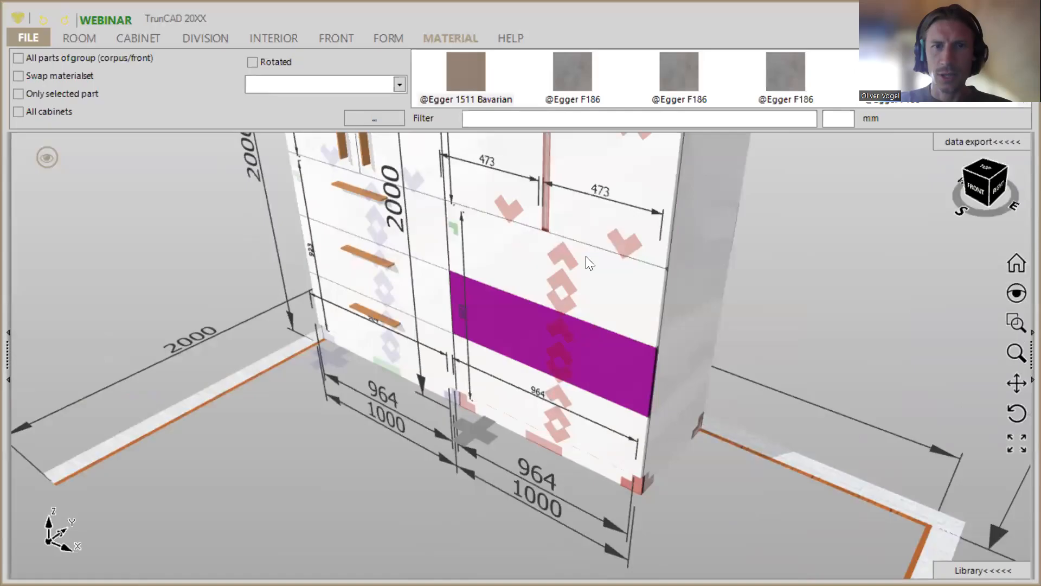
scroll(594, 268, "up", 5)
middle_click_drag(542, 188, 569, 262)
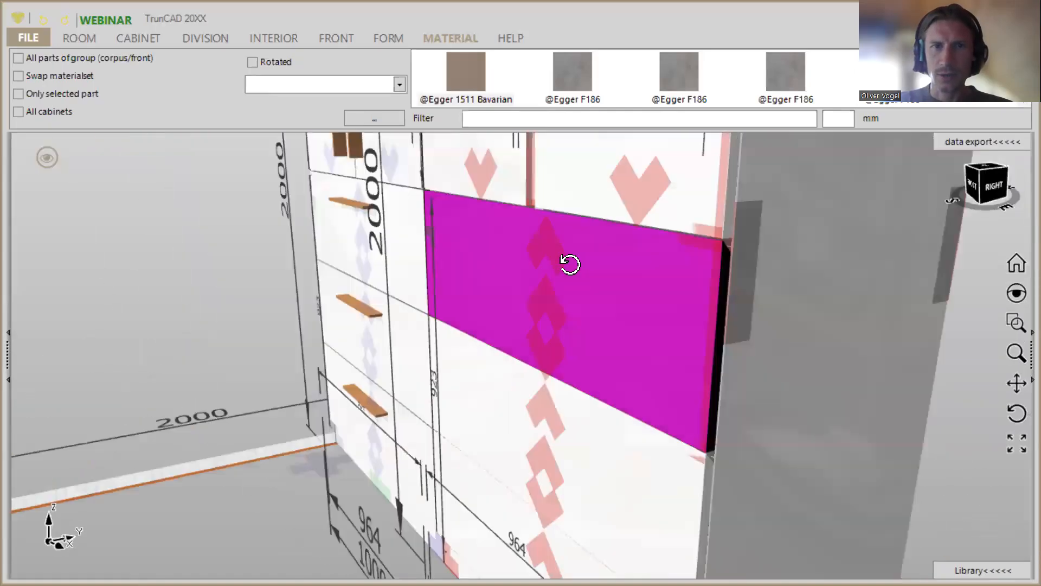
right_click(591, 223)
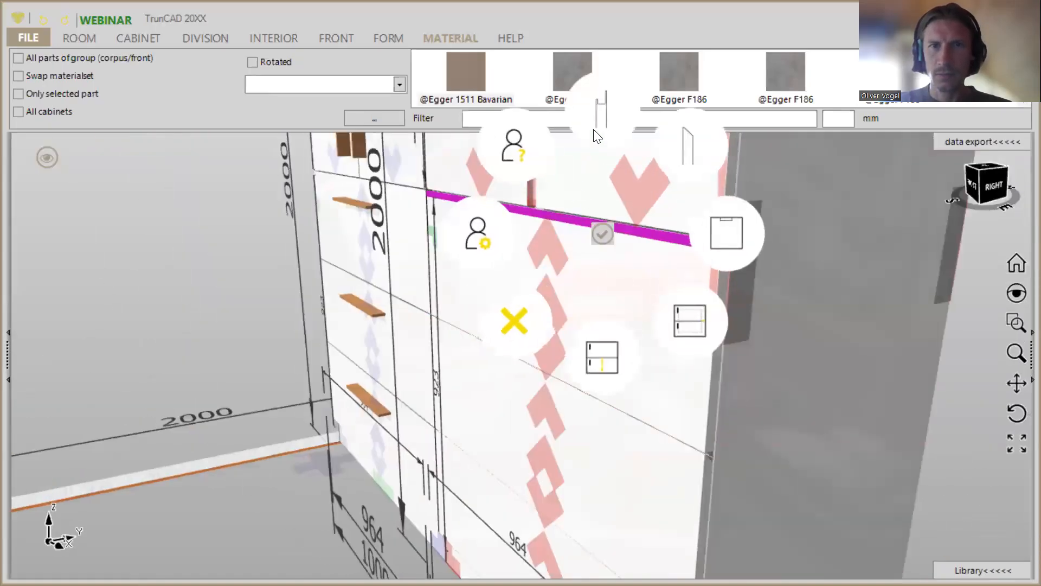
left_click(459, 73)
left_click_drag(460, 72, 572, 298)
left_click_drag(480, 184, 465, 59)
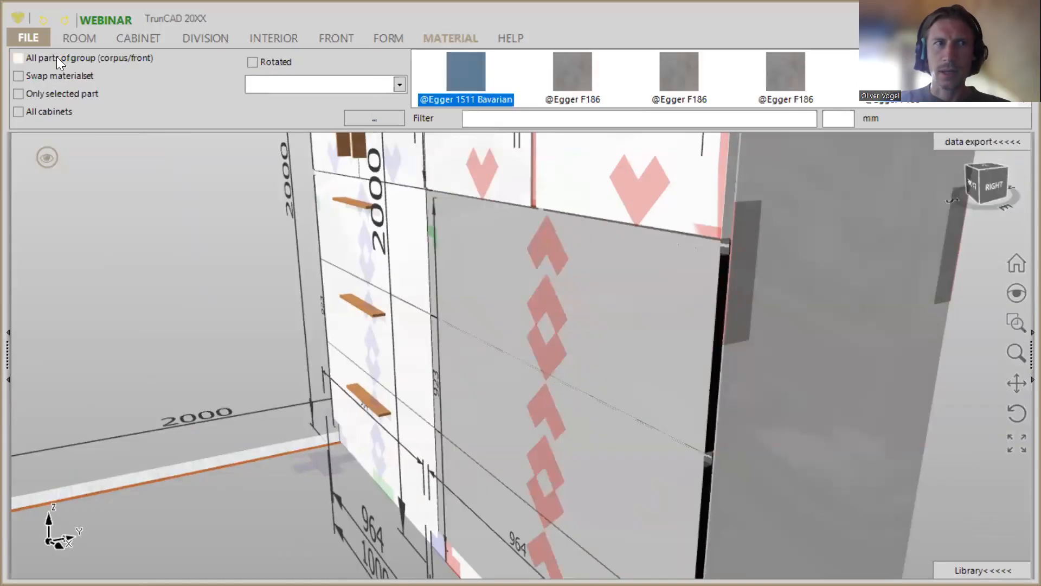
left_click(18, 58)
left_click_drag(452, 60, 655, 334)
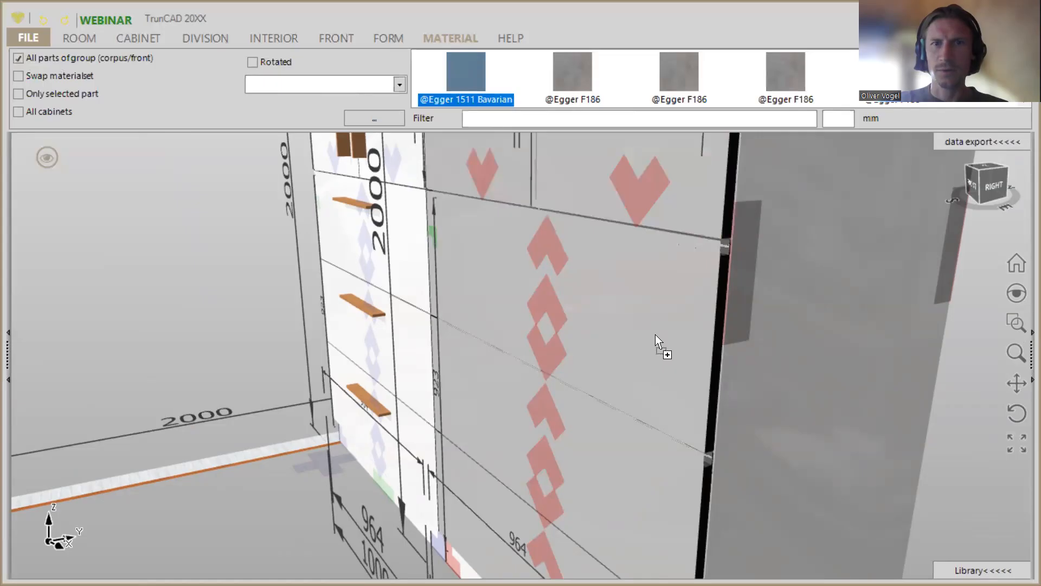
left_click(619, 327)
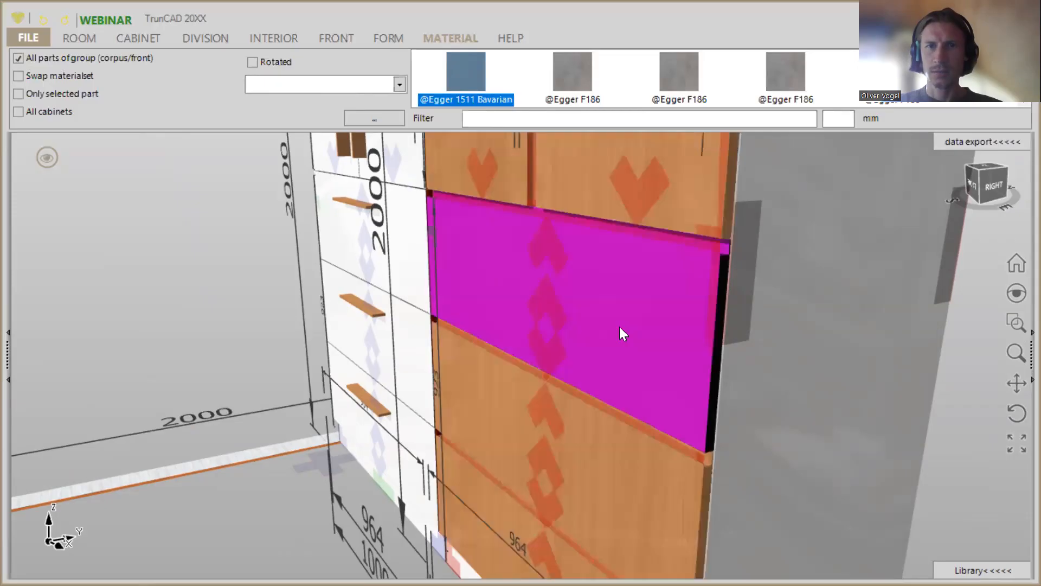
Step: Add a third cabinet against the free side of the second cabinet
scroll(701, 278, "down", 2)
middle_click_drag(701, 278, 578, 326)
scroll(601, 285, "down", 2)
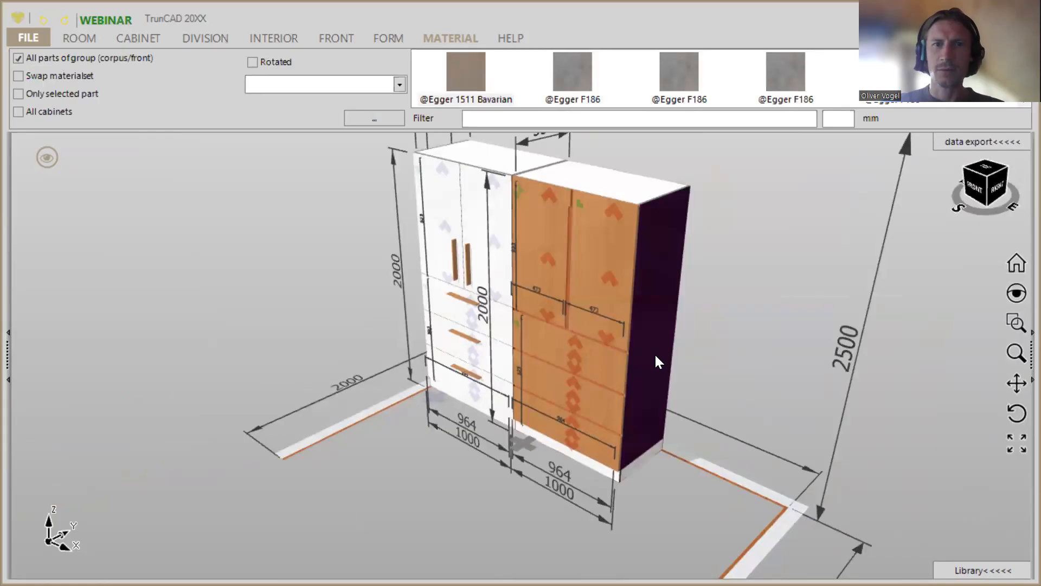
scroll(655, 353, "down", 2)
middle_click_drag(667, 353, 529, 310)
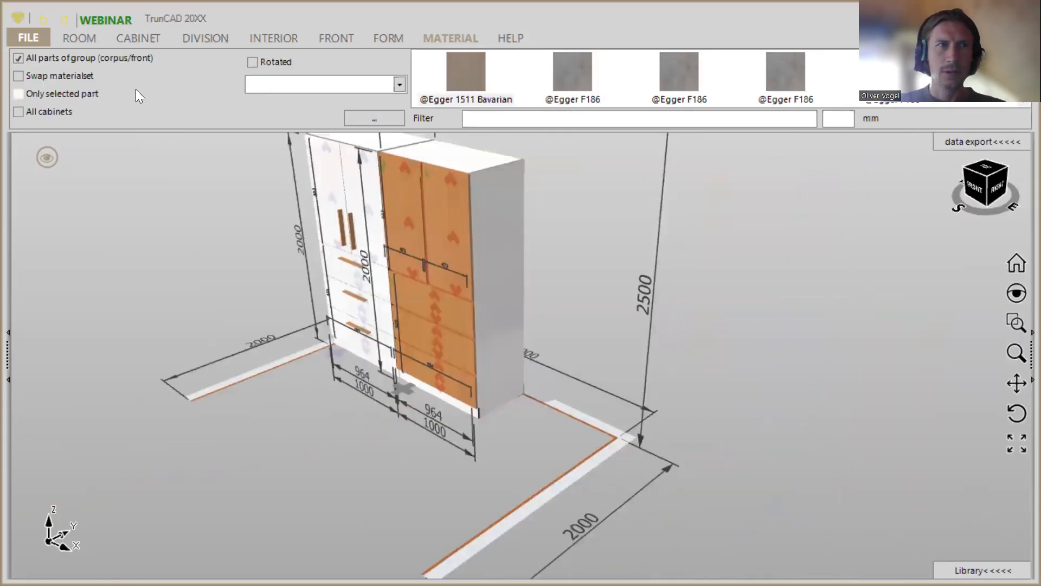
left_click(143, 41)
middle_click_drag(547, 297, 544, 344)
scroll(545, 345, "up", 3)
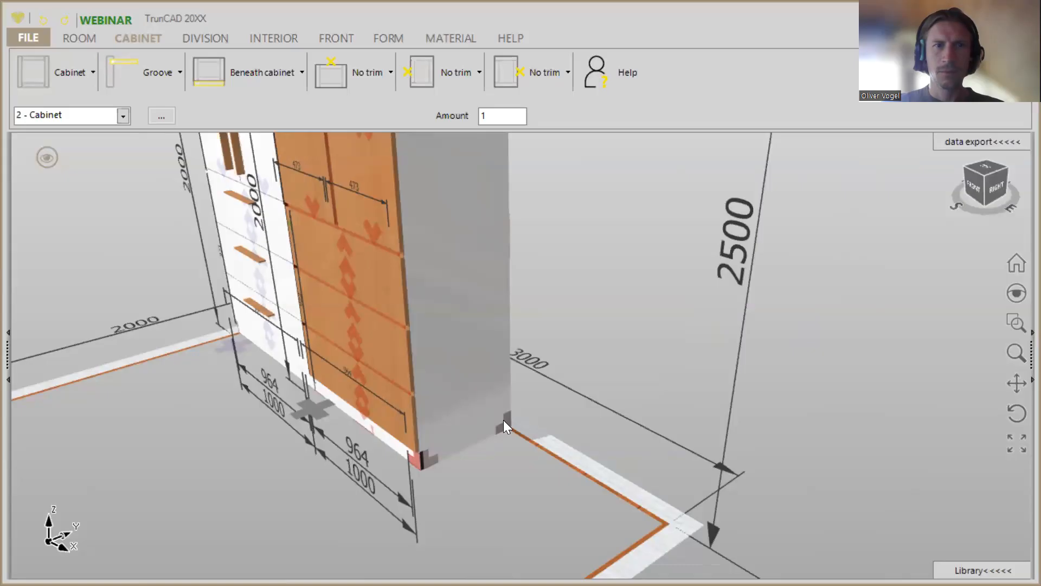
left_click(504, 420)
middle_click_drag(502, 418, 442, 354)
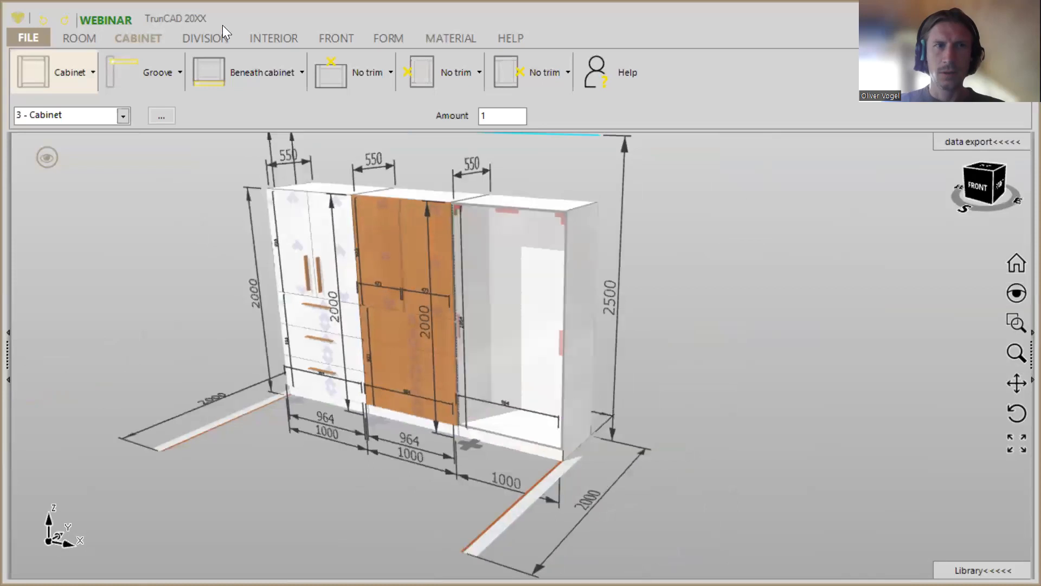
Step: Divide the third cabinet with one horizontal shelf and split its upper compartment with one vertical partition
left_click(200, 38)
left_click(117, 73)
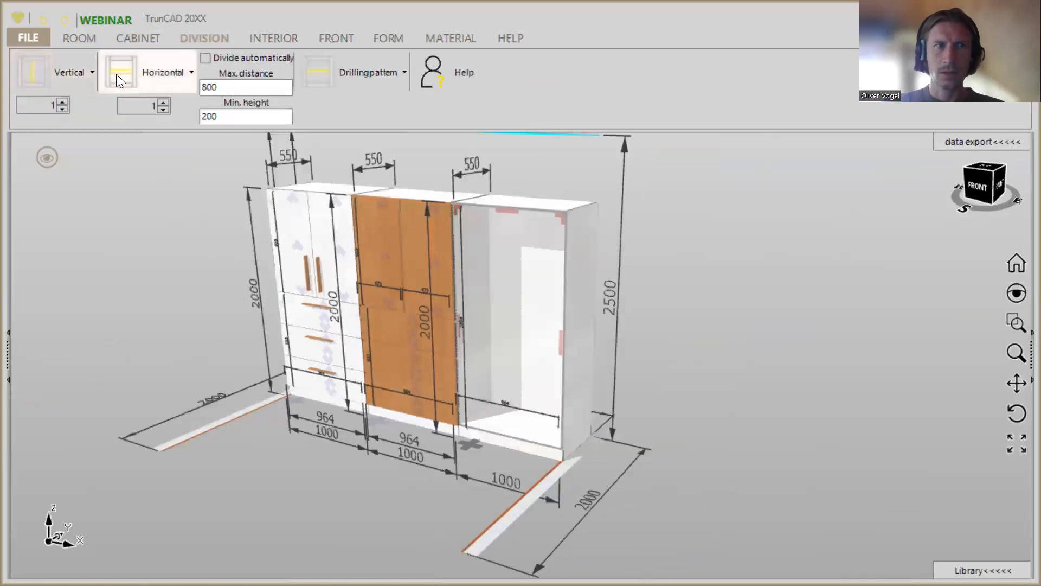
left_click(517, 332)
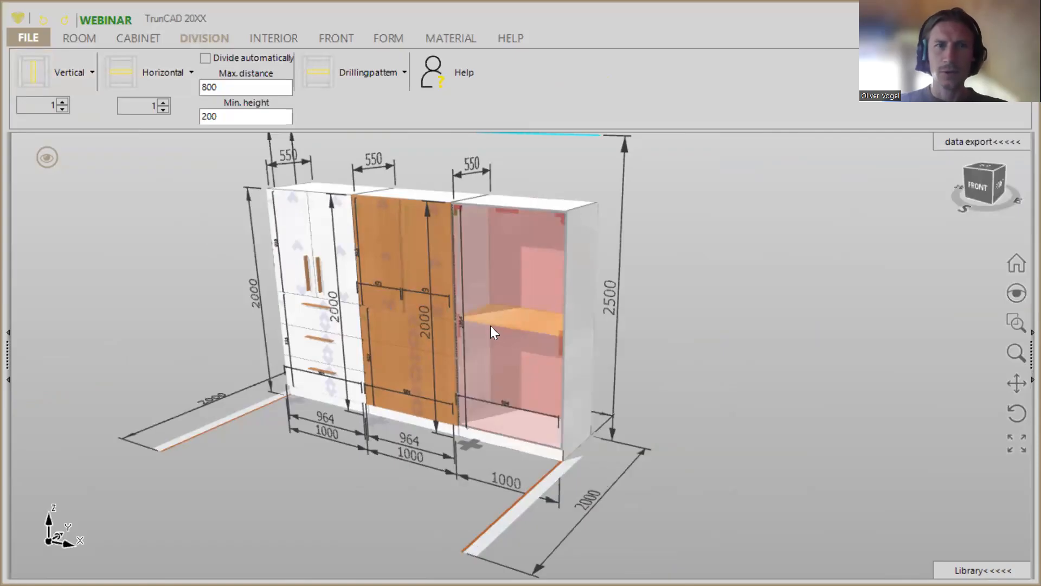
left_click(39, 73)
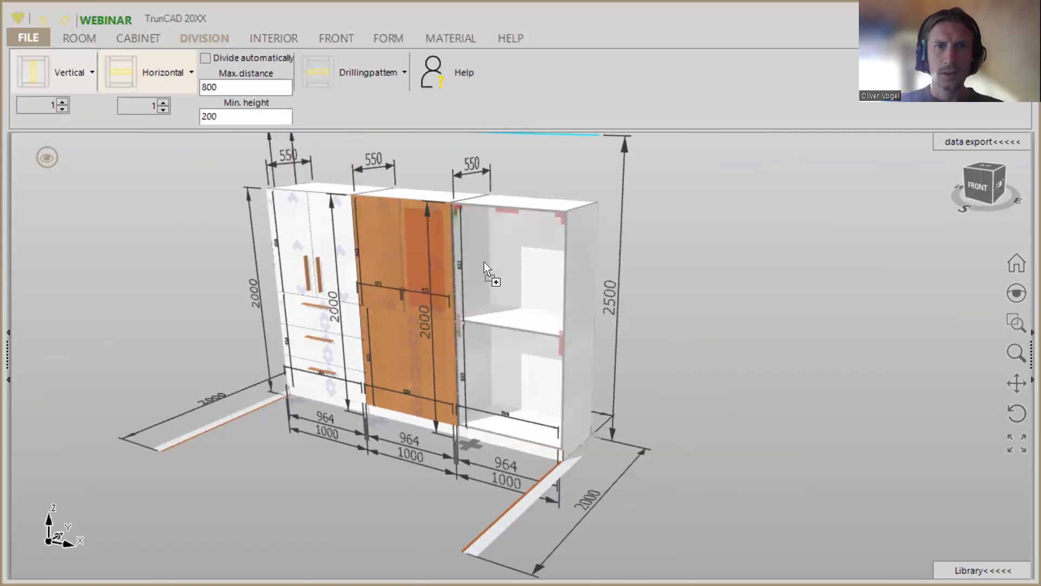
left_click(515, 265)
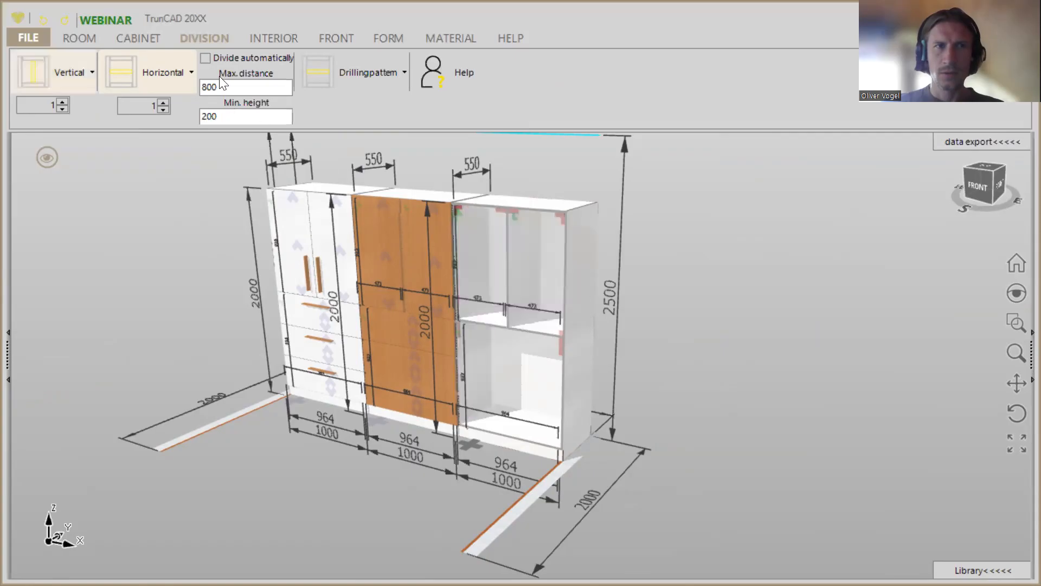
Step: Fit a right door and a left door to the two upper compartments of the third cabinet
left_click(326, 40)
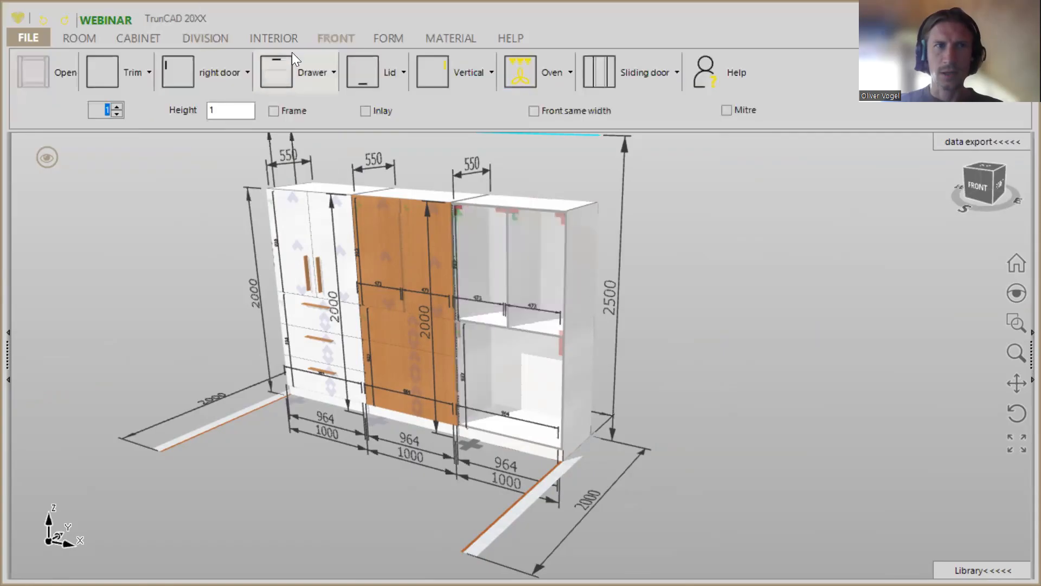
left_click(220, 80)
left_click(524, 251)
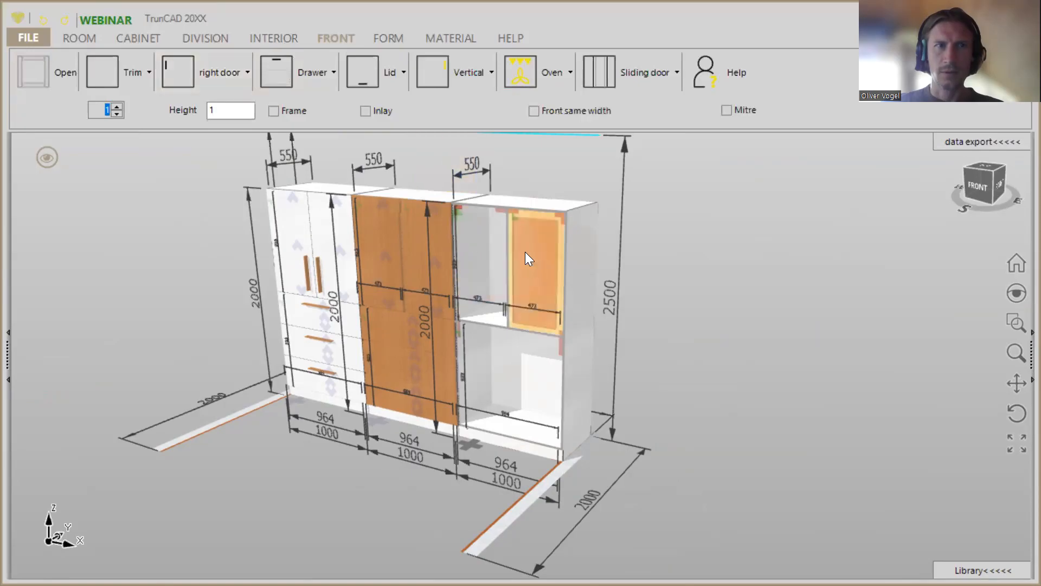
left_click(220, 68)
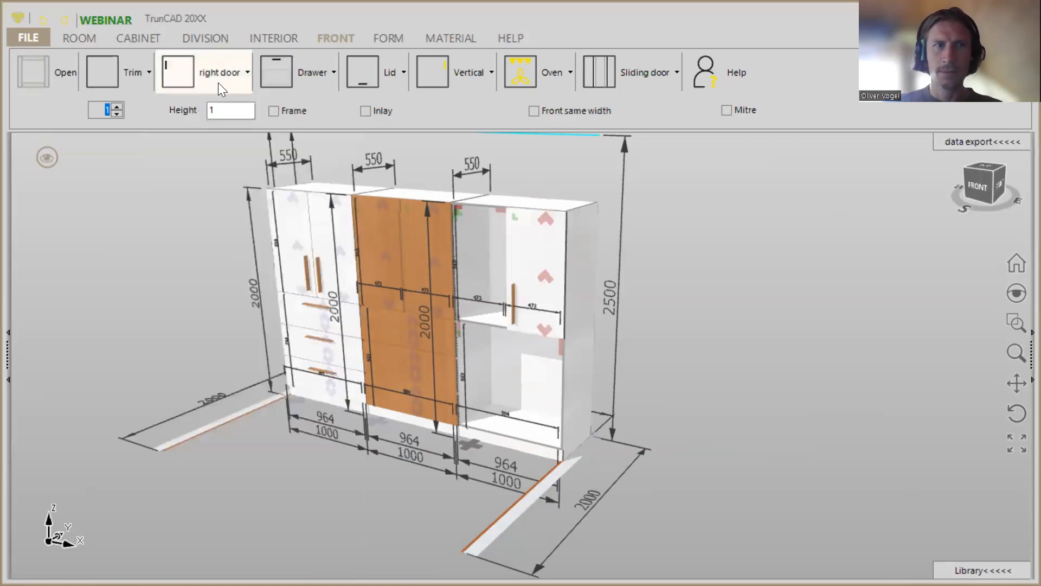
left_click(207, 78)
left_click(236, 116)
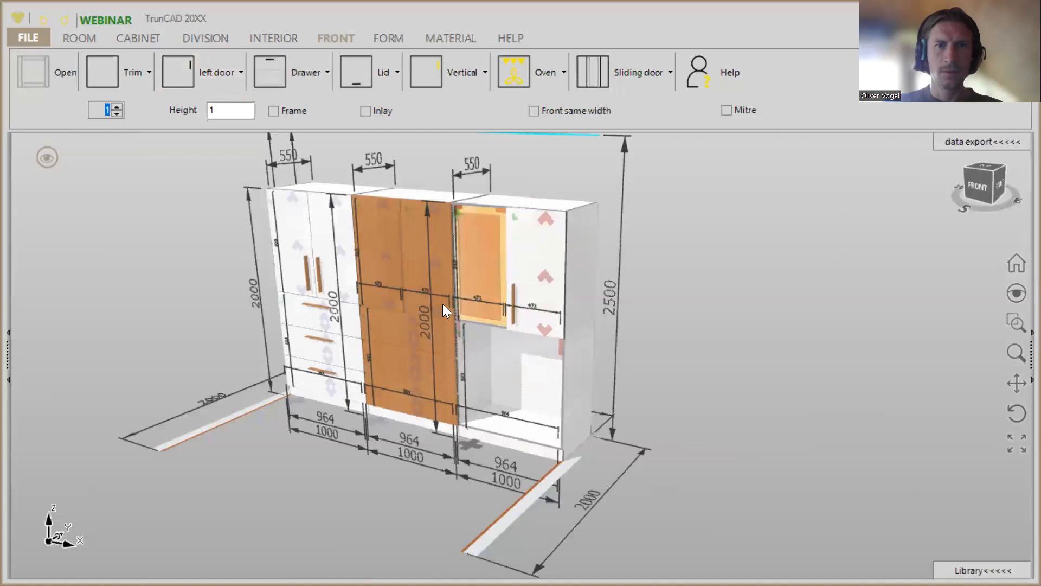
Step: Insert three drawers in the lower compartment of the third cabinet
left_click(312, 81)
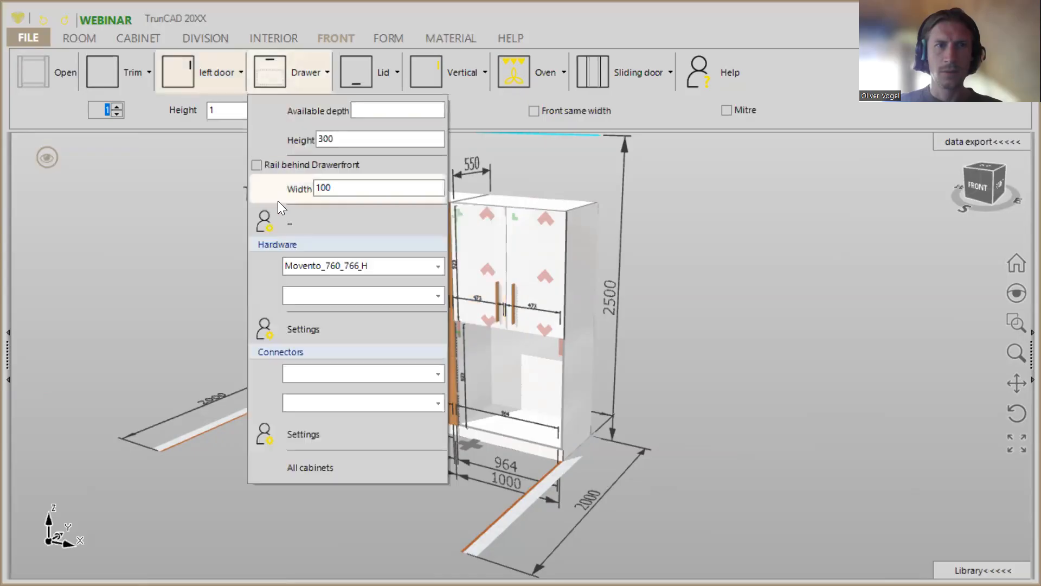
left_click(119, 107)
left_click(119, 107)
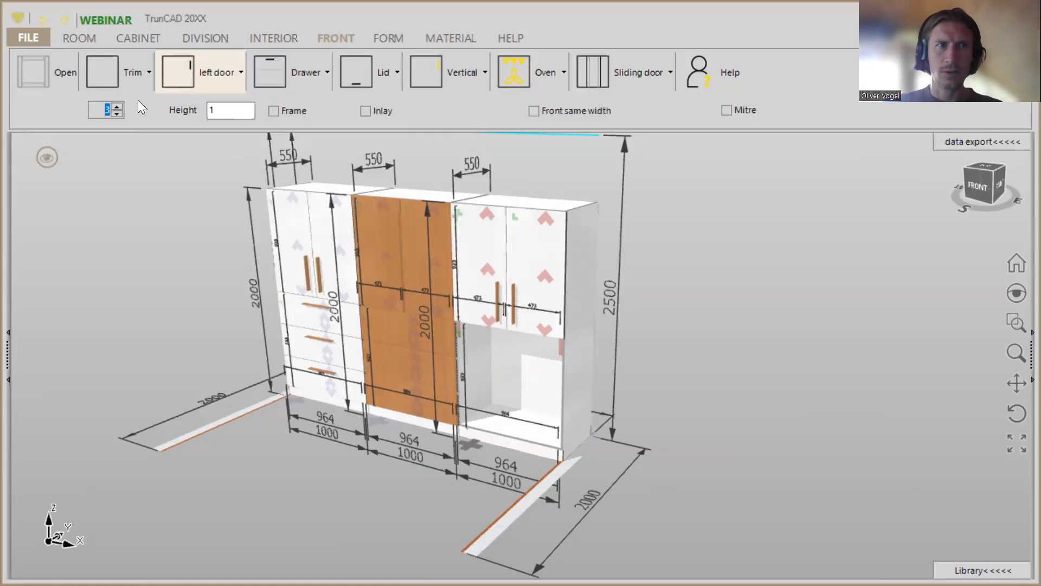
left_click_drag(264, 78, 503, 368)
Step: Set the handle type of the third cabinet's fronts to No handle
left_click(485, 78)
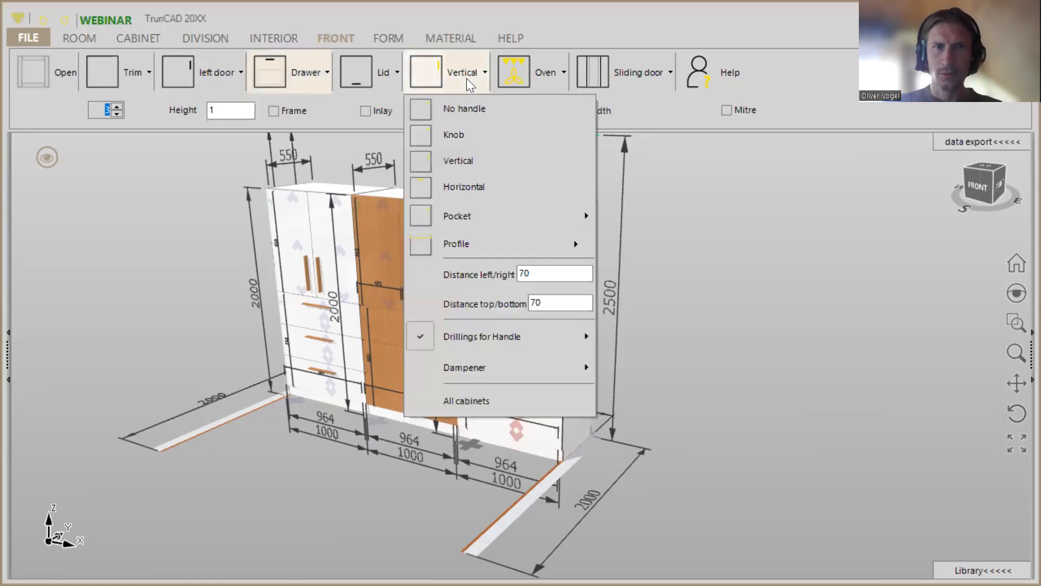
left_click(478, 115)
left_click(714, 284)
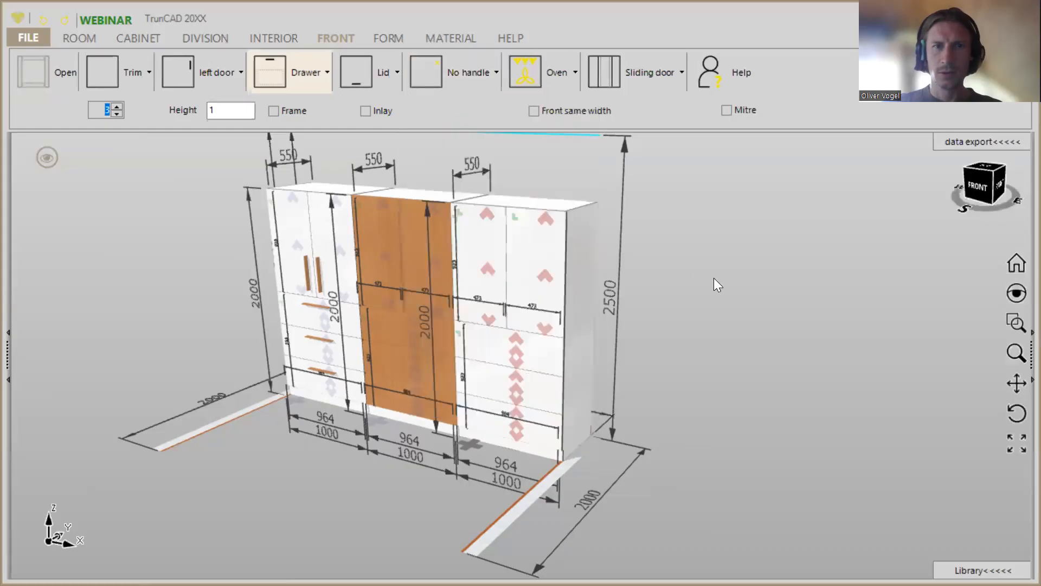
left_click(489, 74)
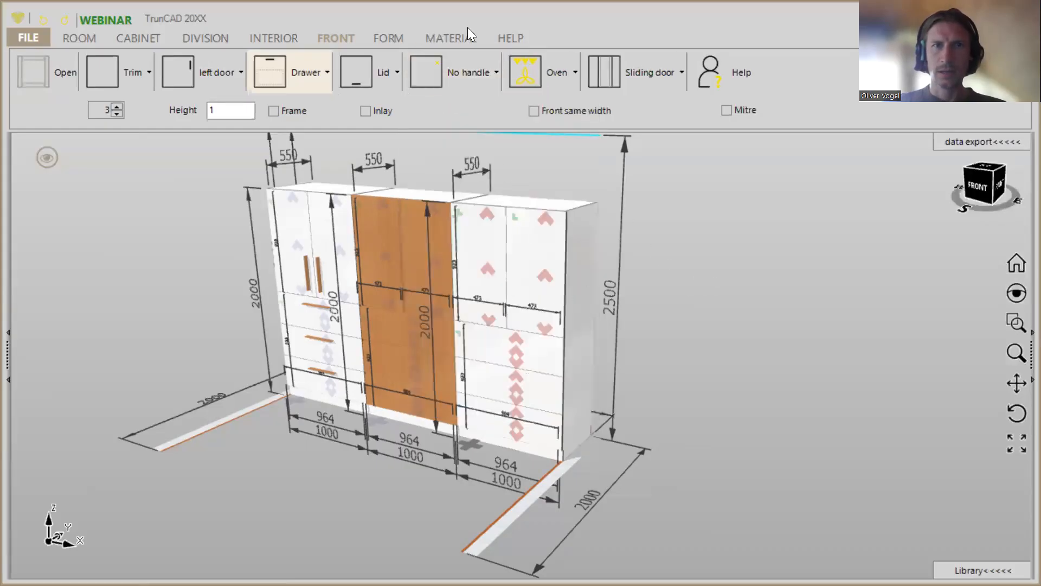
left_click(515, 254)
left_click_drag(516, 253, 517, 267)
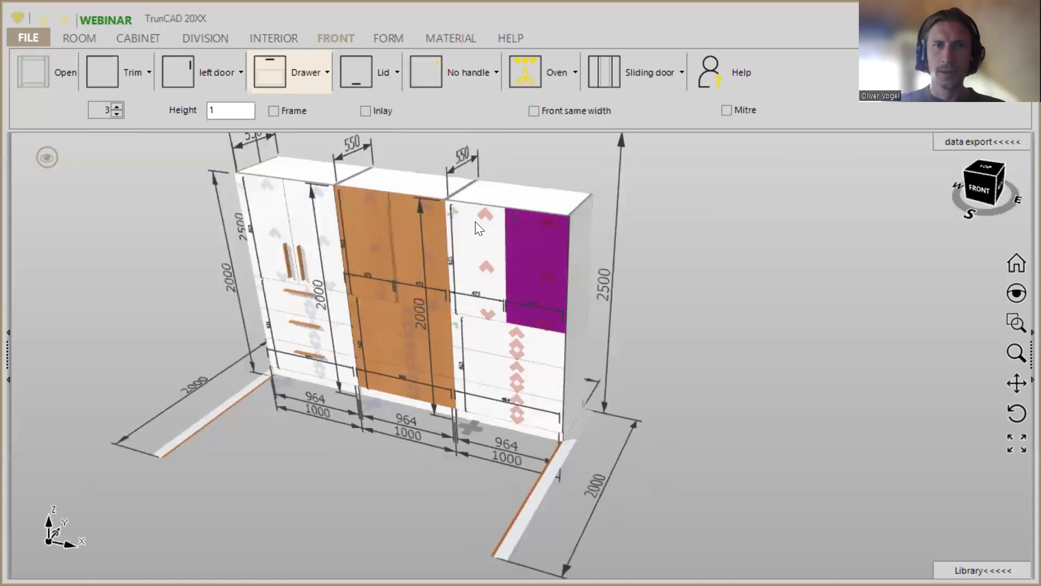
Step: Filter the material sets by "han" and select the Handle_J-Profile 40mm set
left_click(448, 34)
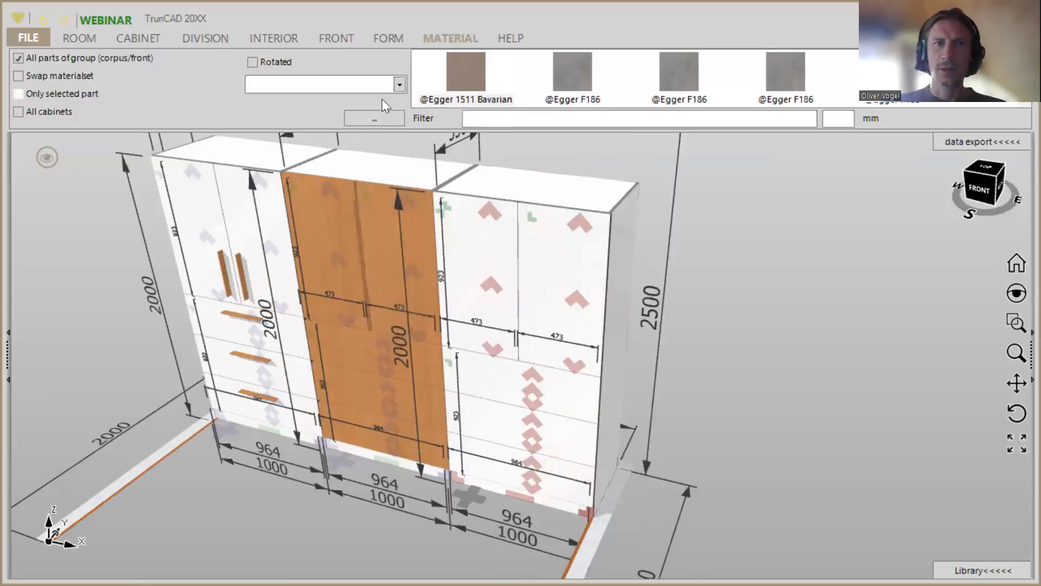
left_click(401, 85)
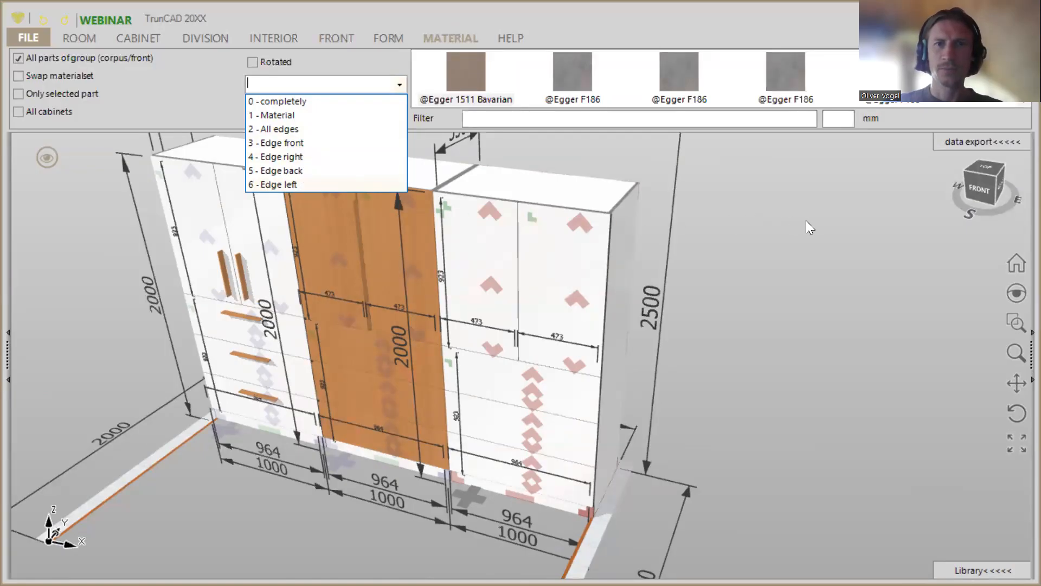
left_click(755, 189)
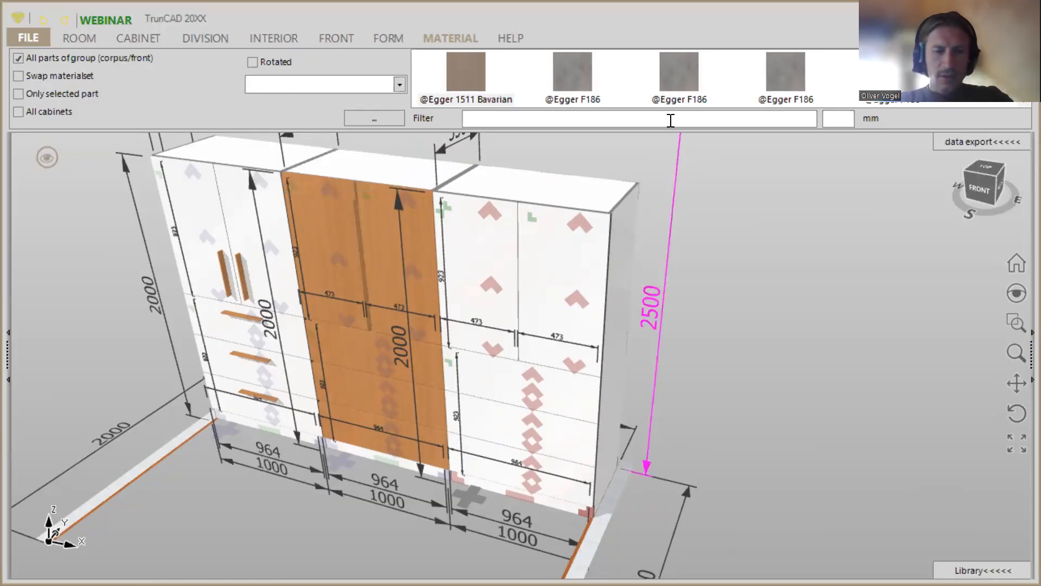
type("han")
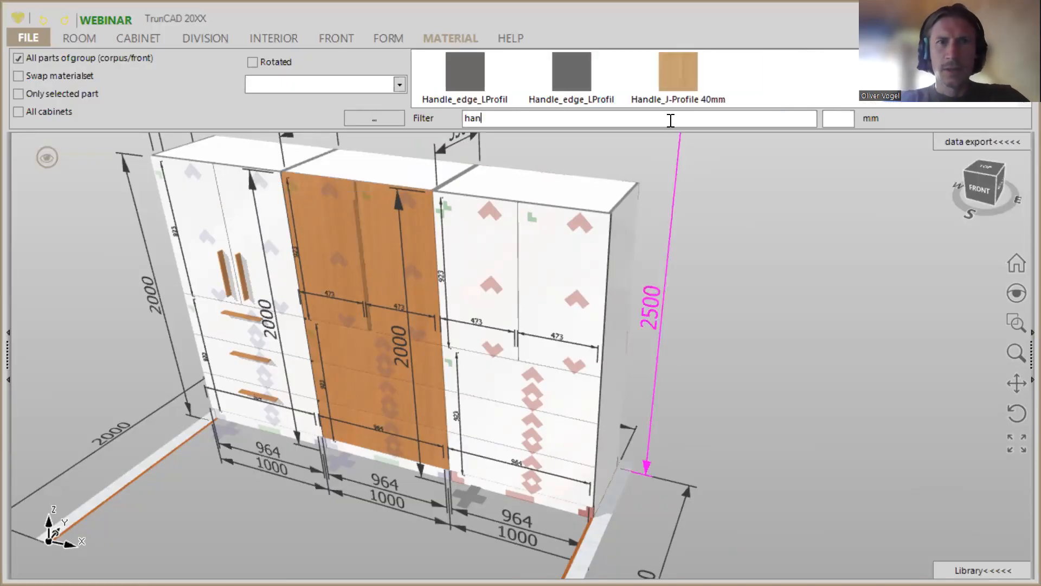
left_click(678, 68)
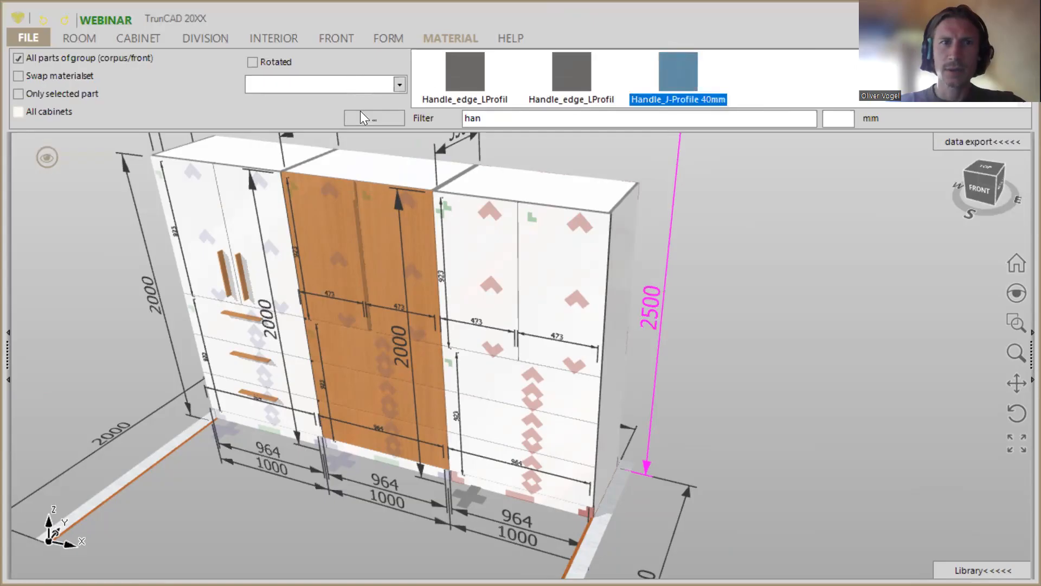
Step: Inspect the Handle_J-Profile 40mm material set and the article details of its front edge, and close both without changes
left_click(379, 118)
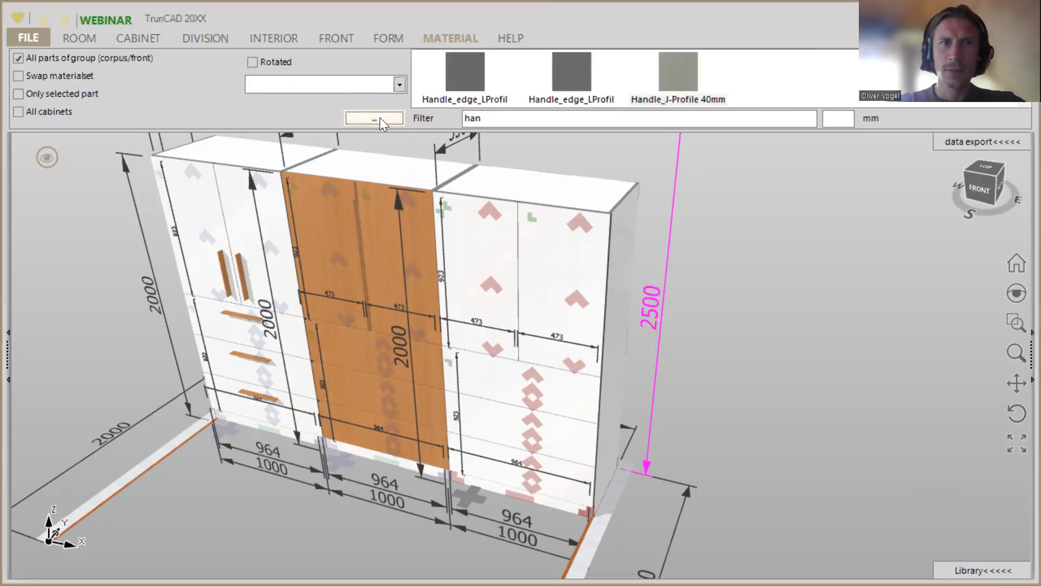
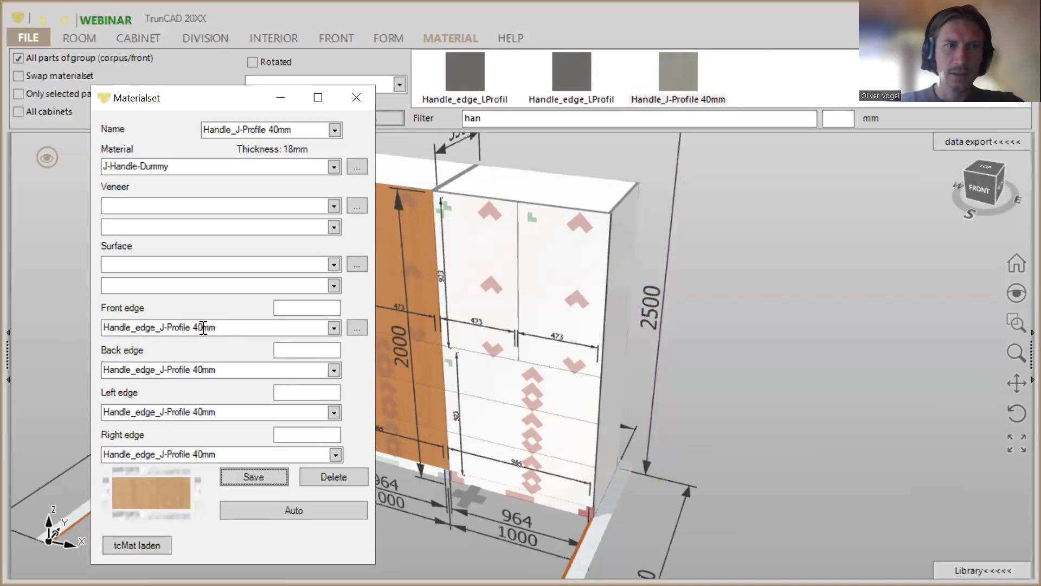
left_click(357, 327)
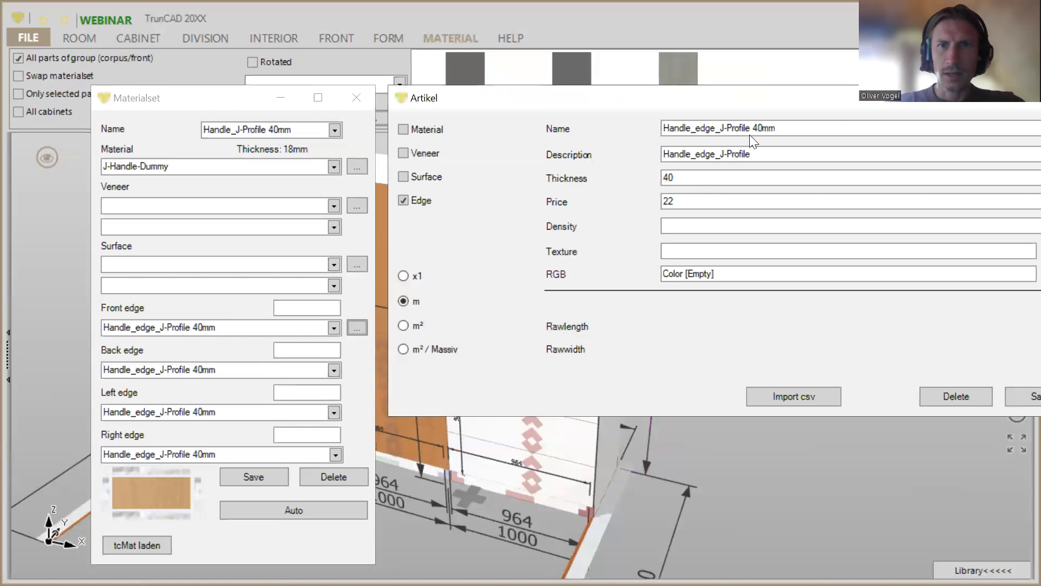
left_click(697, 181)
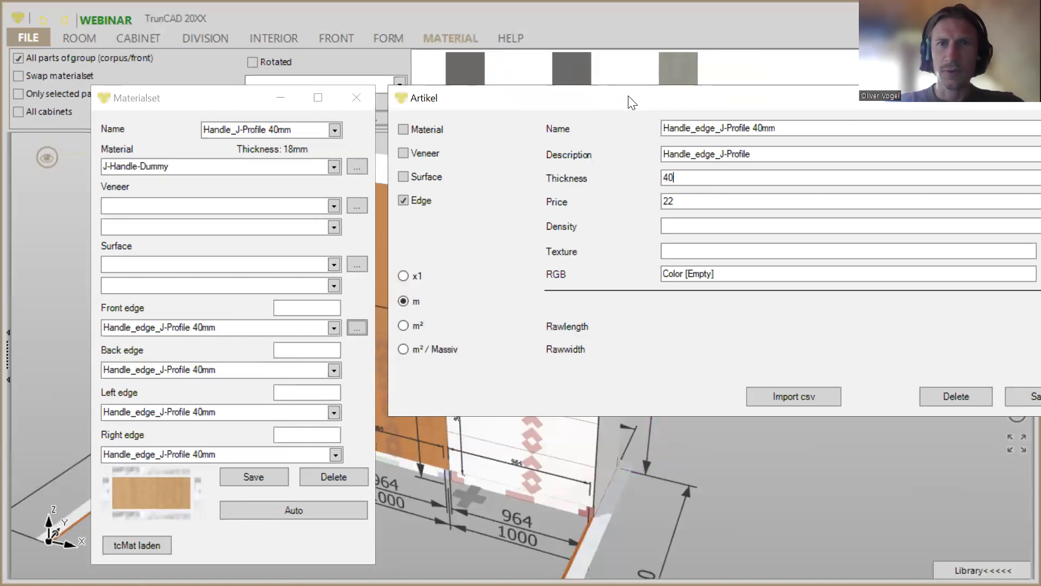
left_click_drag(629, 96, 526, 133)
left_click(960, 135)
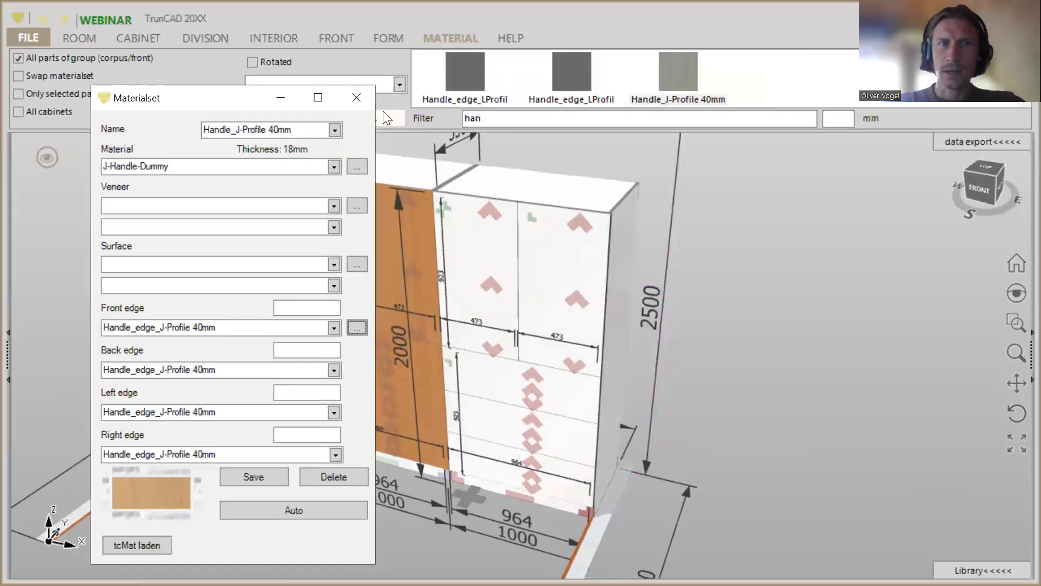
left_click(363, 103)
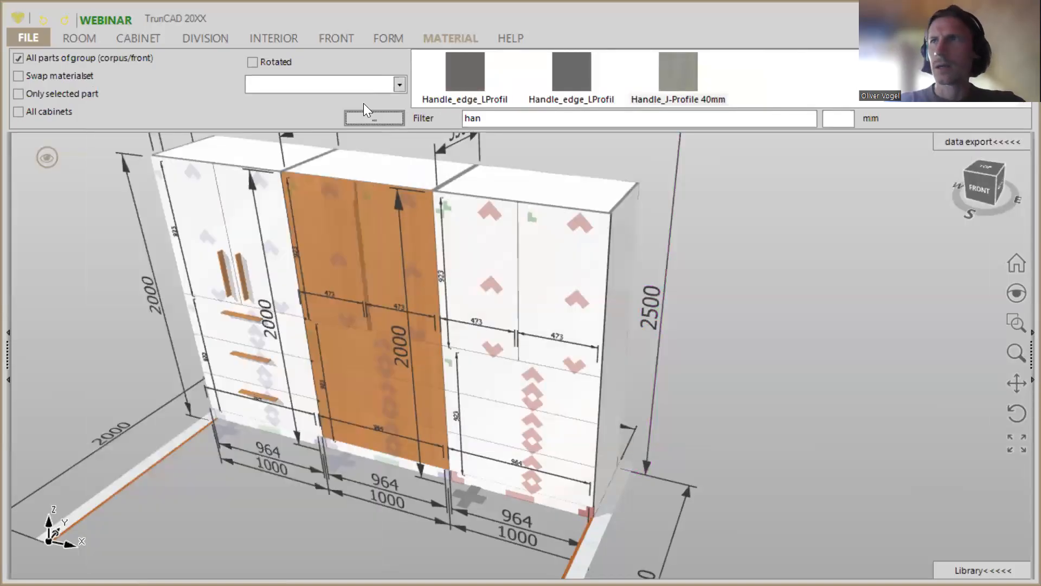
Step: Switch to the TrunCAD help website in the browser and open its Starter Webinars page
left_click(511, 41)
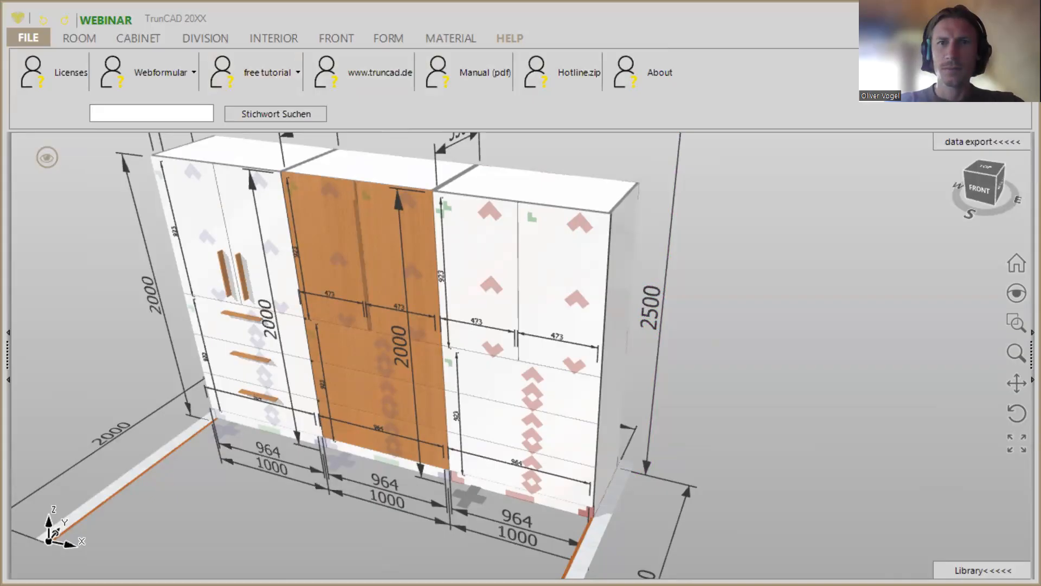
left_click_drag(0, 98, 697, 97)
left_click_drag(785, 88, 706, 112)
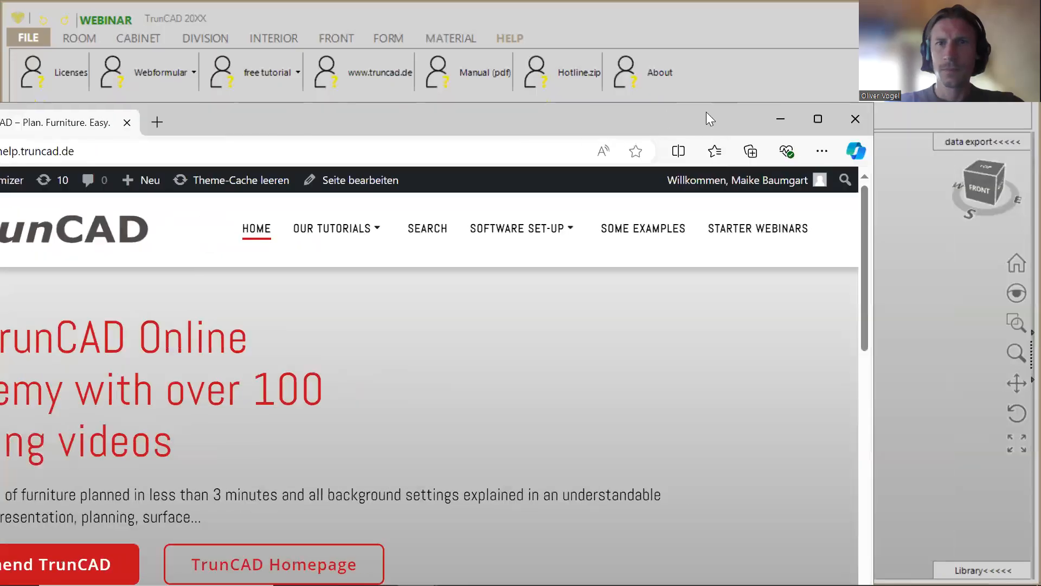
left_click(813, 119)
scroll(522, 257, "down", 3)
scroll(521, 258, "down", 2)
scroll(522, 257, "up", 4)
left_click(952, 124)
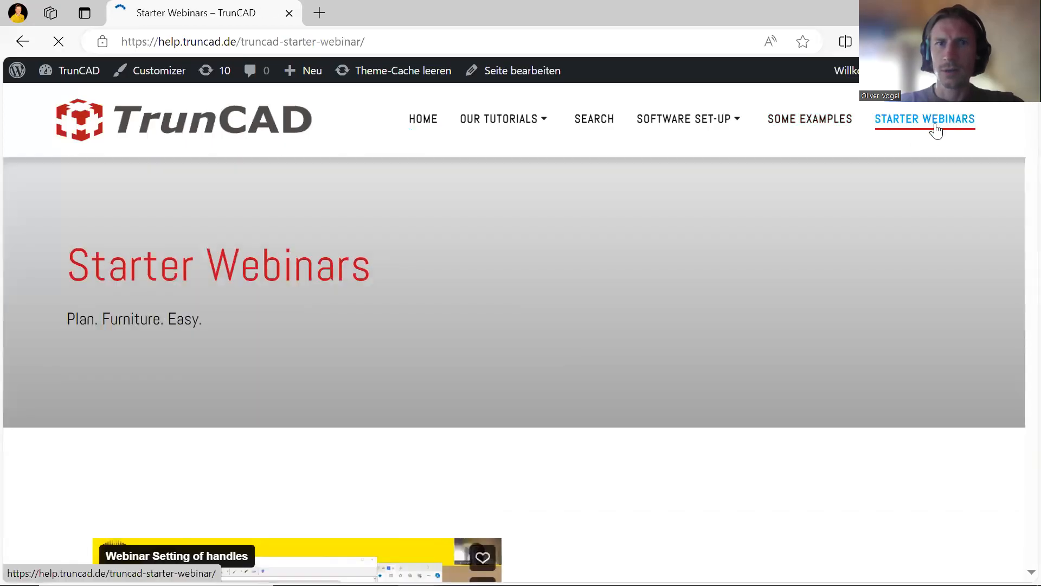
Step: Open the 2.8 Material tutorial page from the Software Tabs tutorials and dismiss the security notification
mouse_move(489, 129)
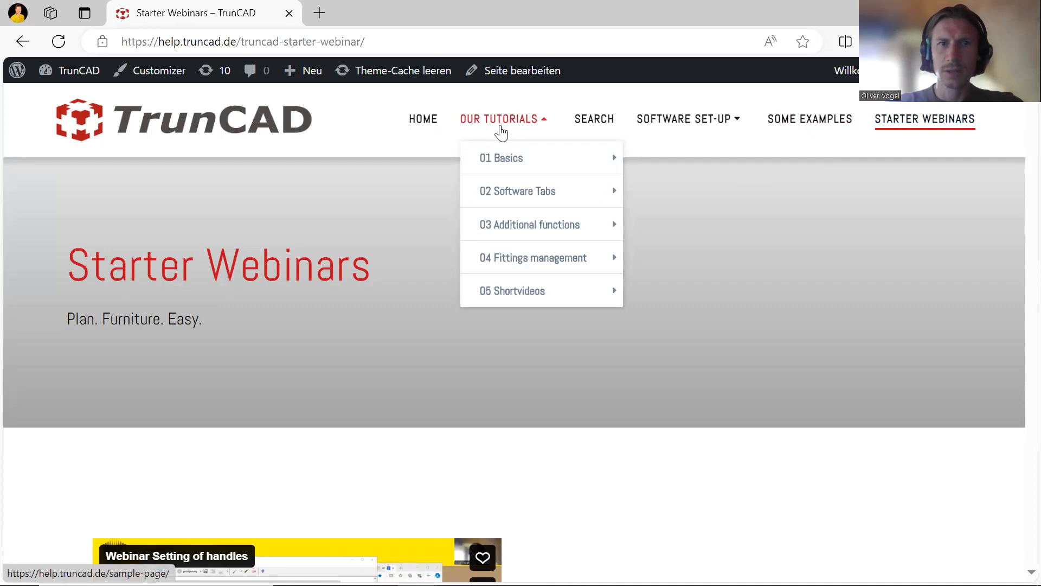
mouse_move(521, 217)
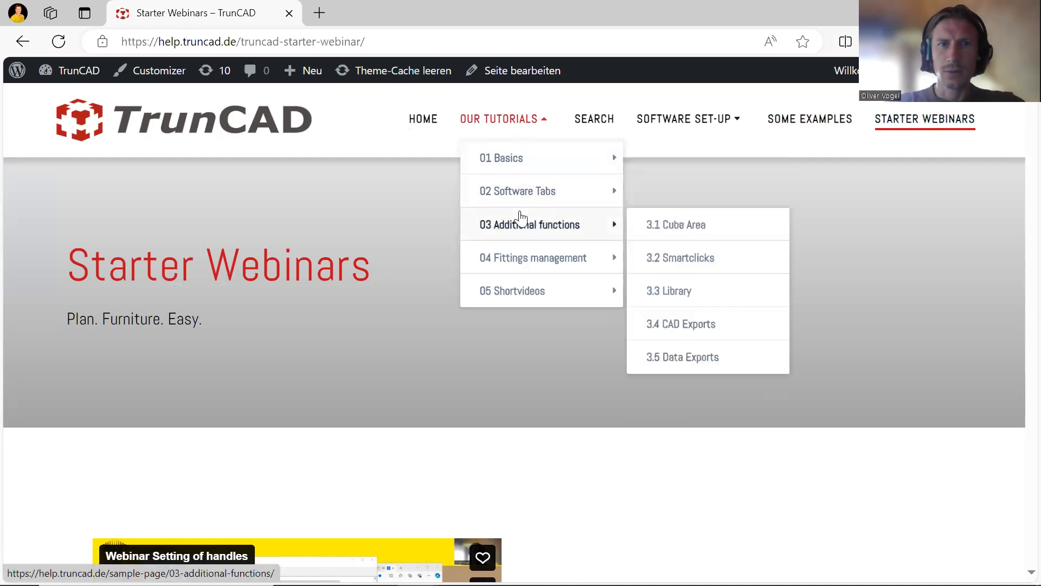
mouse_move(530, 200)
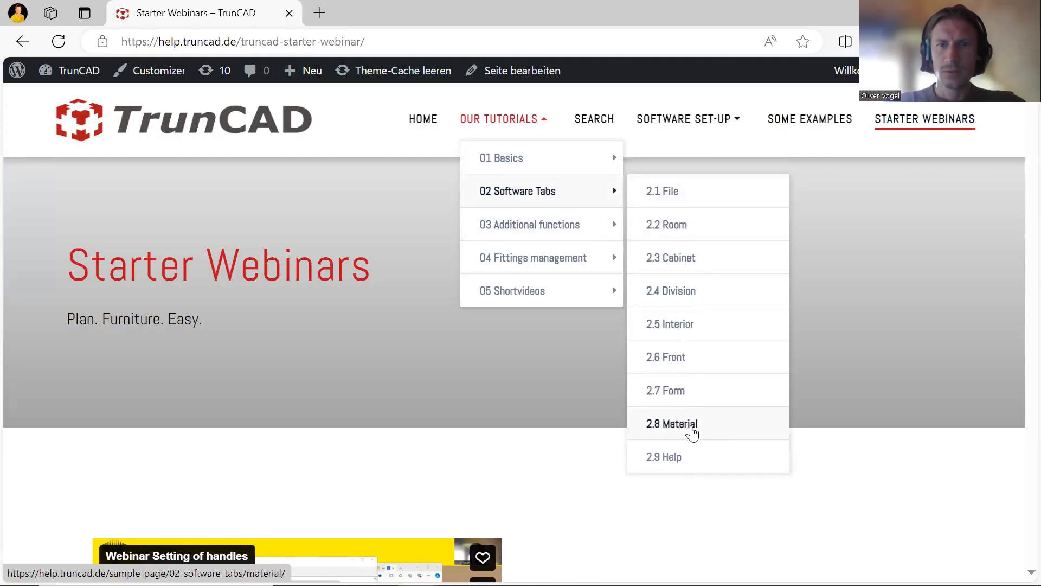
left_click(692, 431)
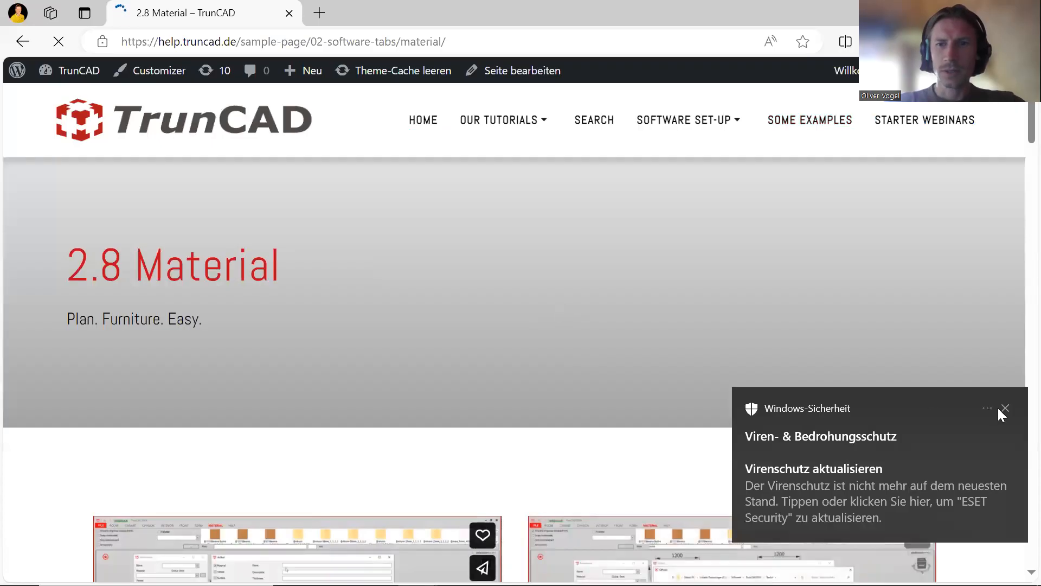
left_click(1005, 408)
Step: Look through the material tutorials for the video on creating and using a handle profile
scroll(583, 332, "down", 5)
scroll(573, 330, "down", 10)
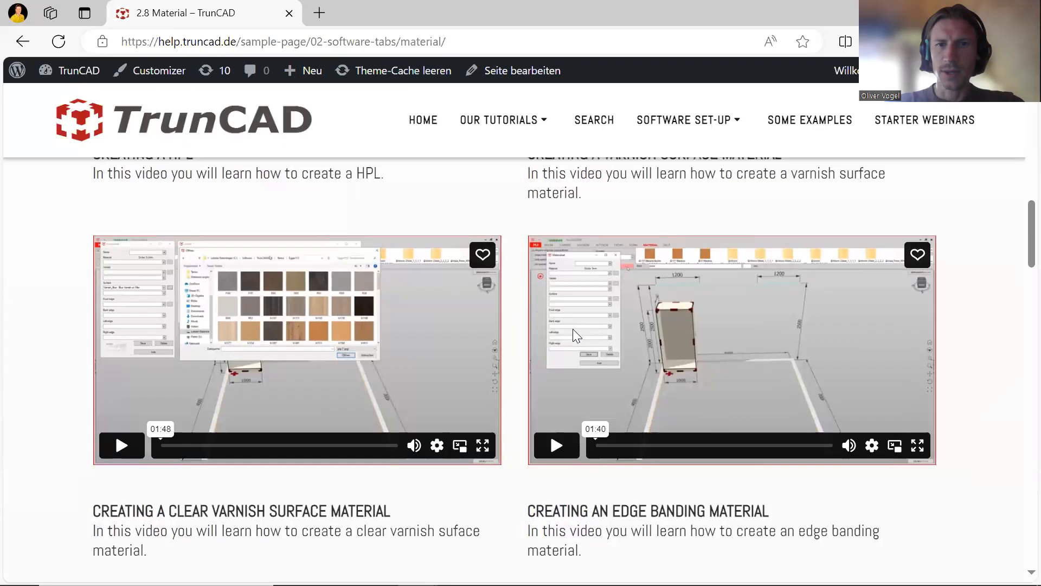
scroll(574, 332, "down", 12)
scroll(573, 329, "down", 10)
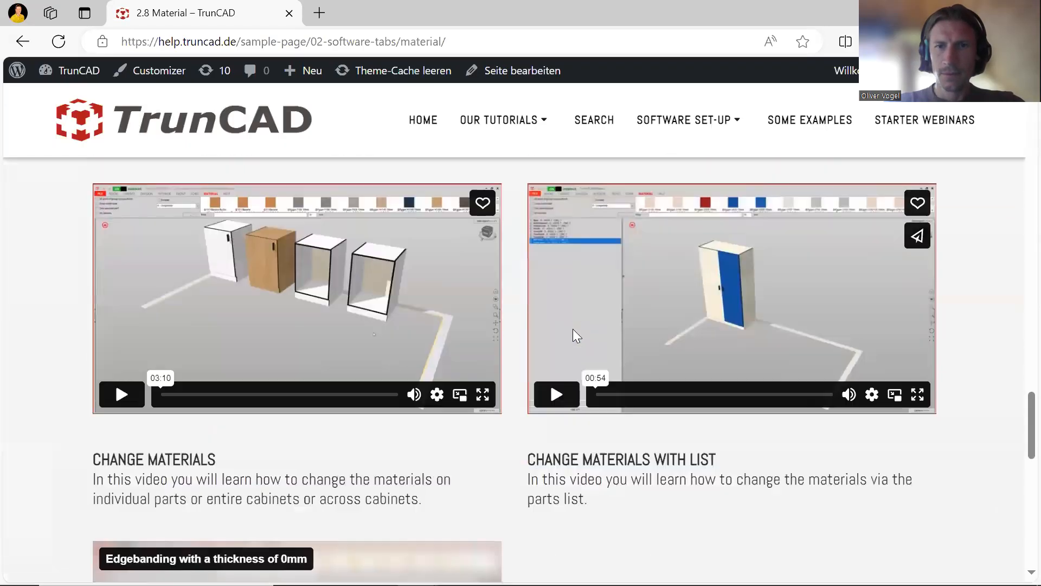
scroll(573, 328, "down", 8)
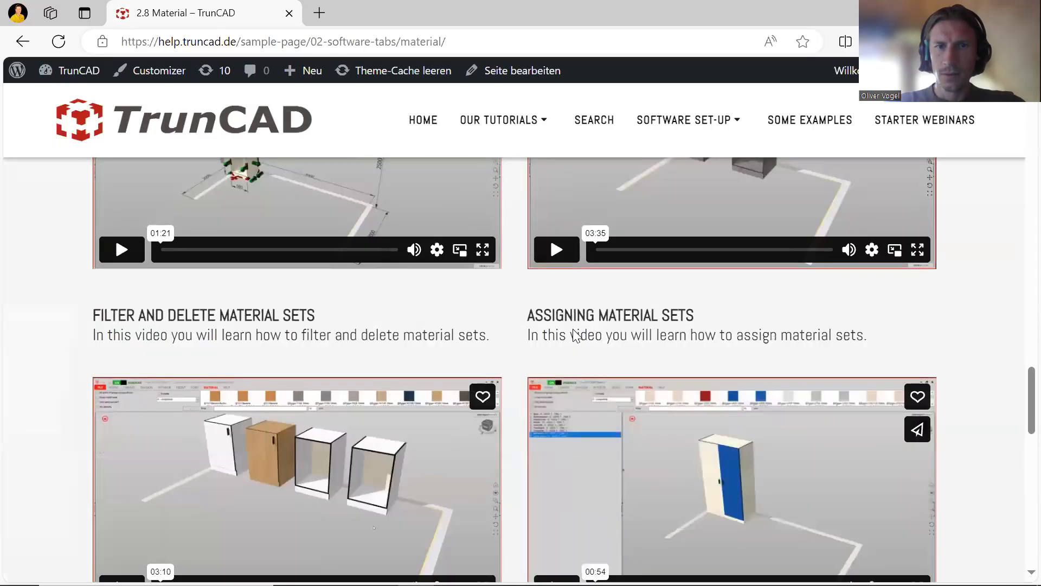
scroll(574, 333, "up", 12)
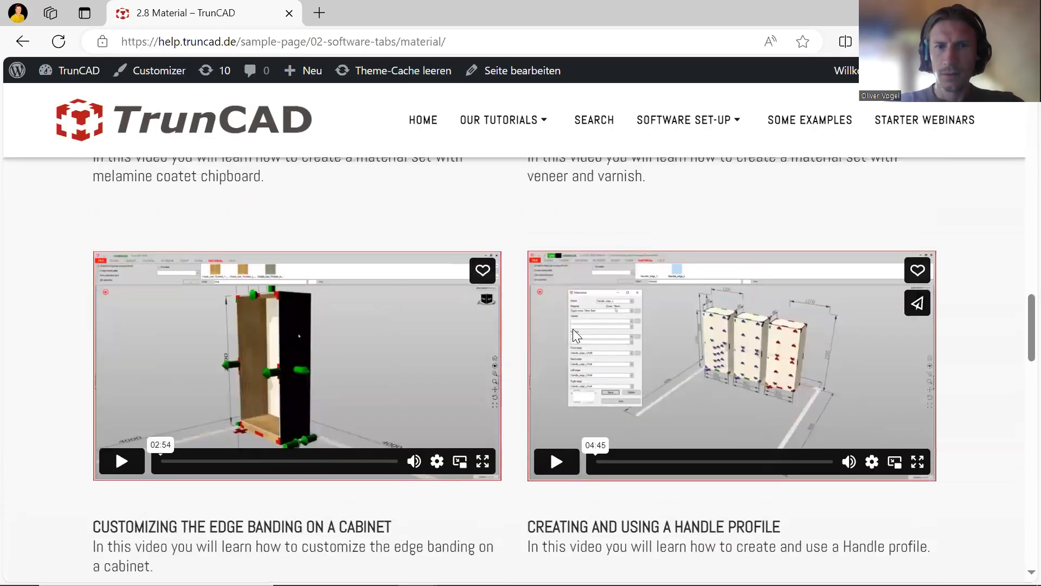
scroll(572, 329, "down", 3)
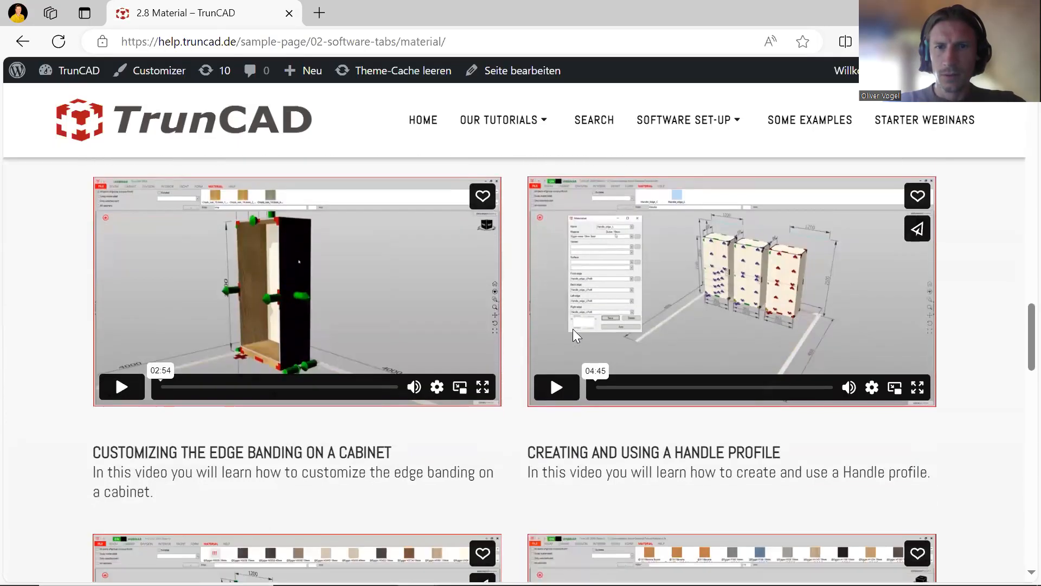
scroll(599, 404, "up", 1)
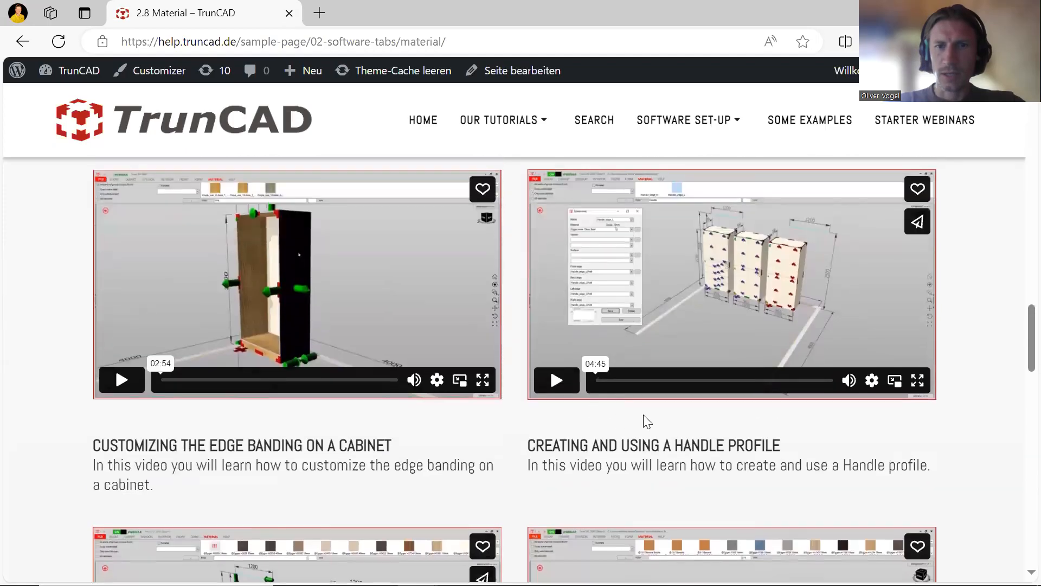
scroll(699, 292, "up", 3)
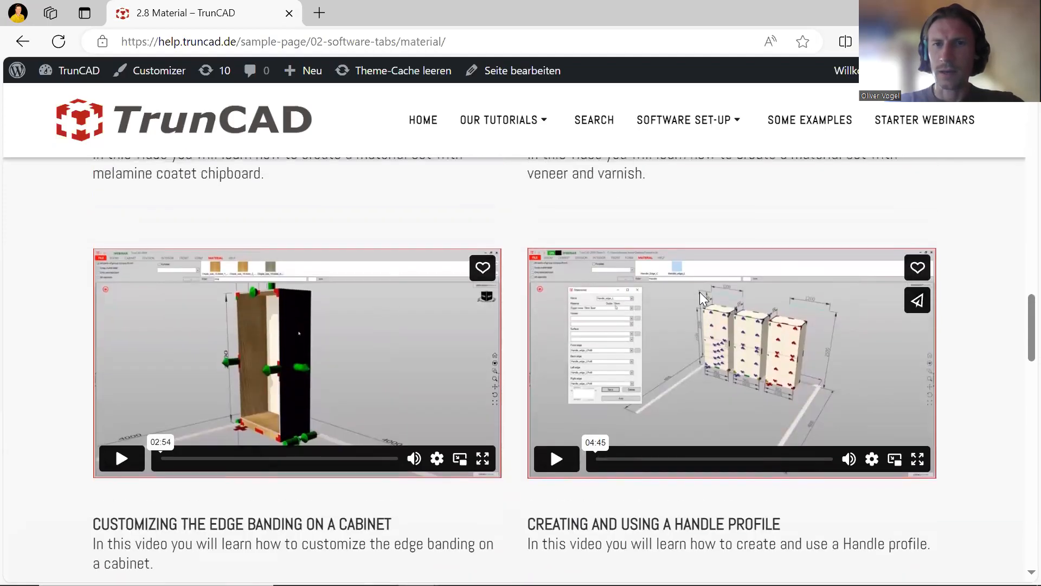
scroll(700, 296, "down", 3)
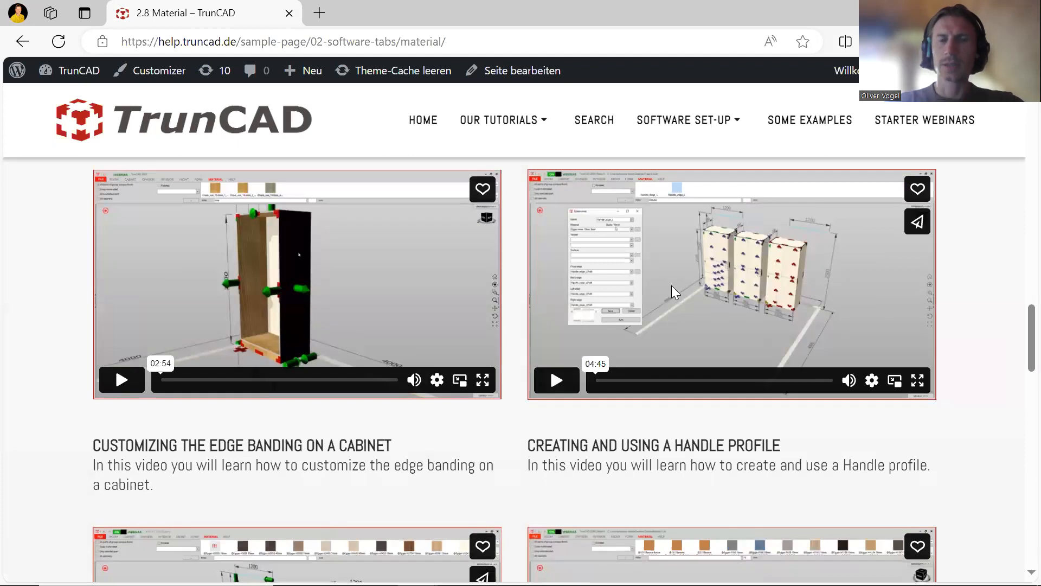
Step: Minimize the browser and return to the material settings in TrunCAD
double_click(776, 8)
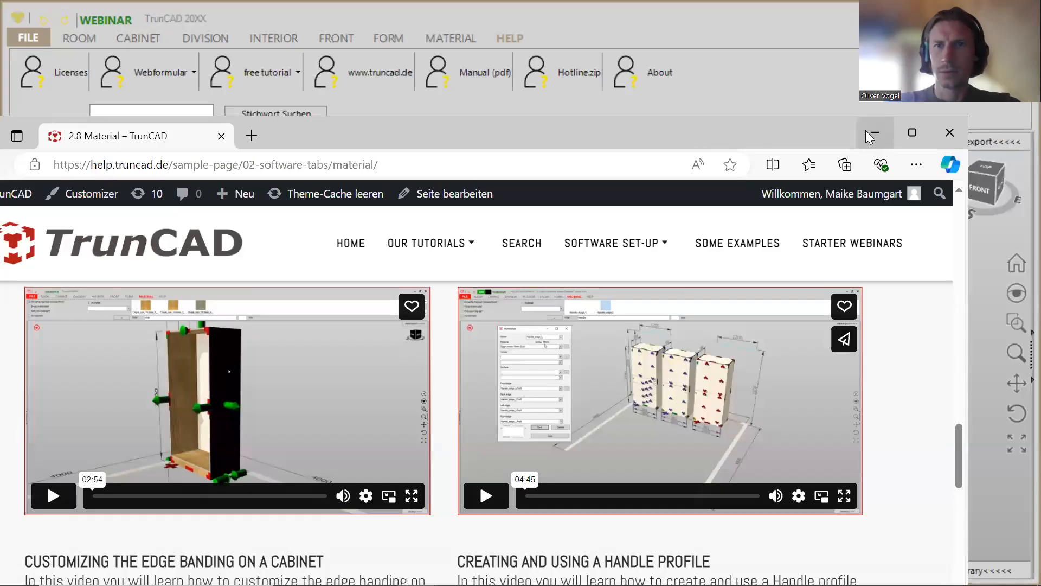
left_click(870, 132)
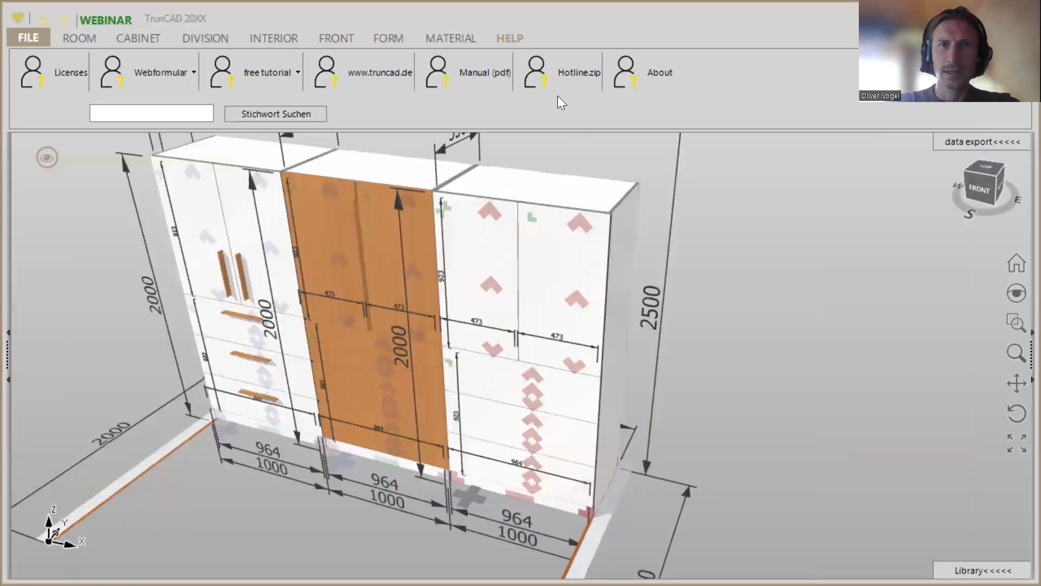
left_click(441, 34)
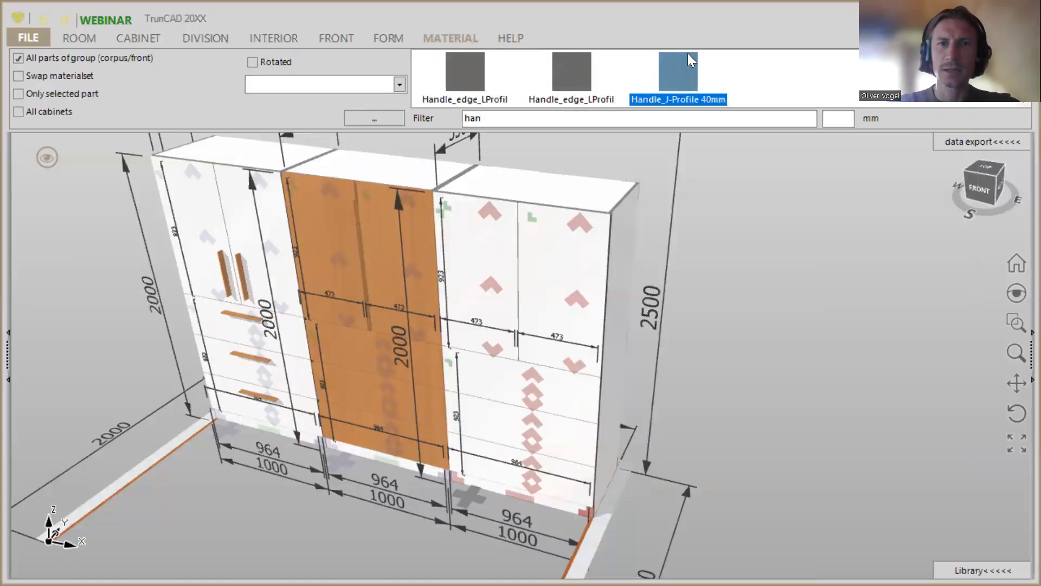
Step: Select the middle cabinet's top panel, view it from above, and examine the options for assigning material to individual edges
left_click(887, 259)
middle_click_drag(767, 254, 775, 242)
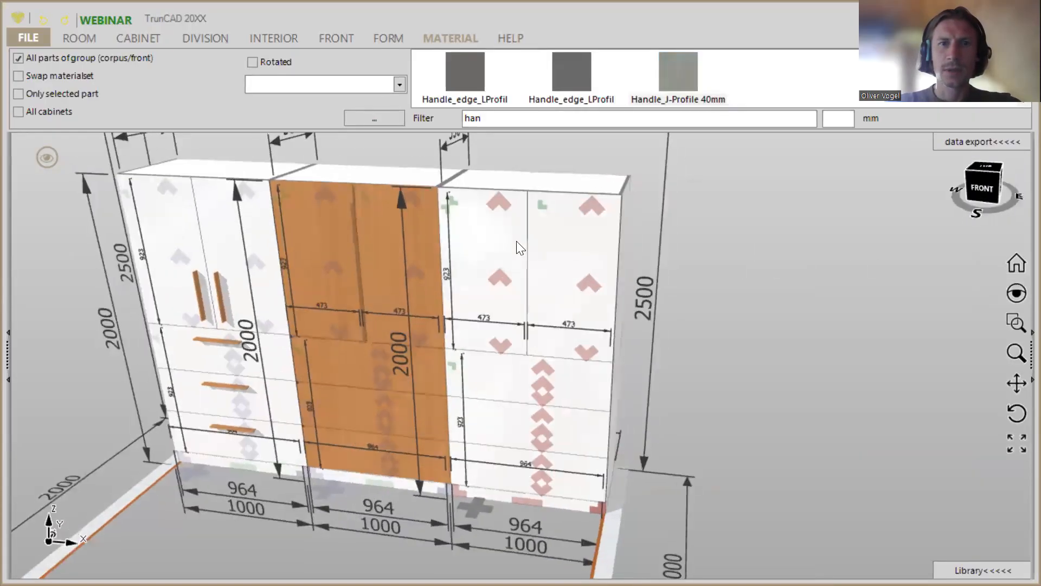
left_click(499, 244)
middle_click_drag(500, 239, 523, 239)
left_click(529, 176)
left_click(391, 145)
left_click(398, 83)
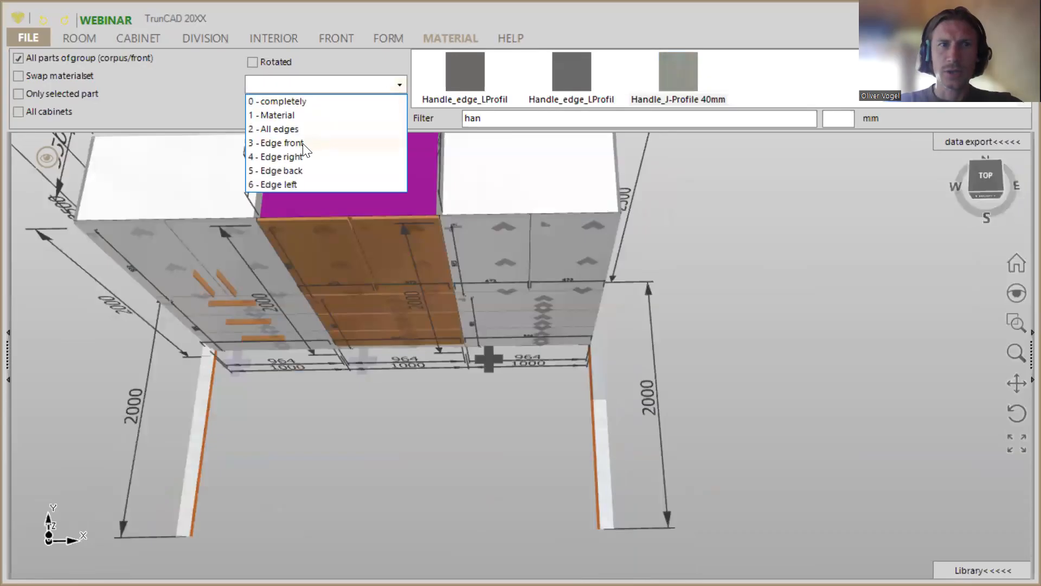
left_click(760, 205)
middle_click_drag(759, 205, 768, 251)
left_click(537, 210)
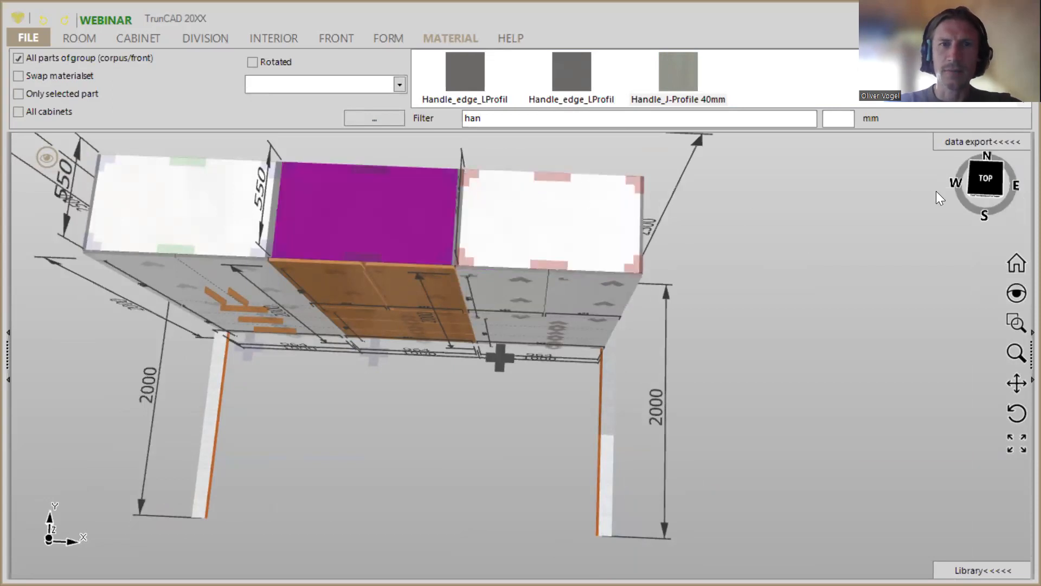
Step: Open the part drawing of the third cabinet's upper left door to examine its edge orientation
middle_click_drag(760, 287, 760, 198)
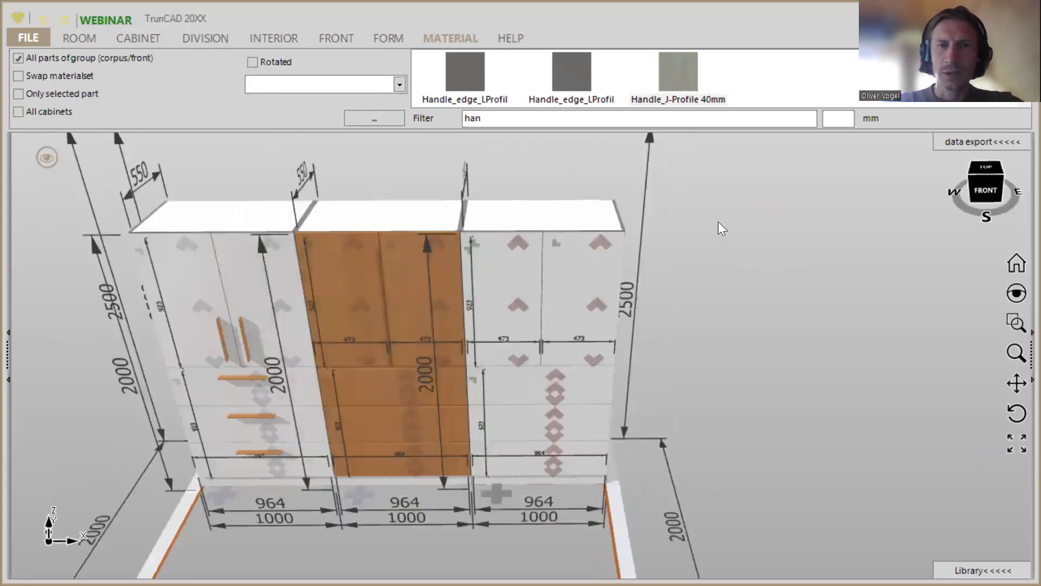
middle_click_drag(505, 269, 501, 255)
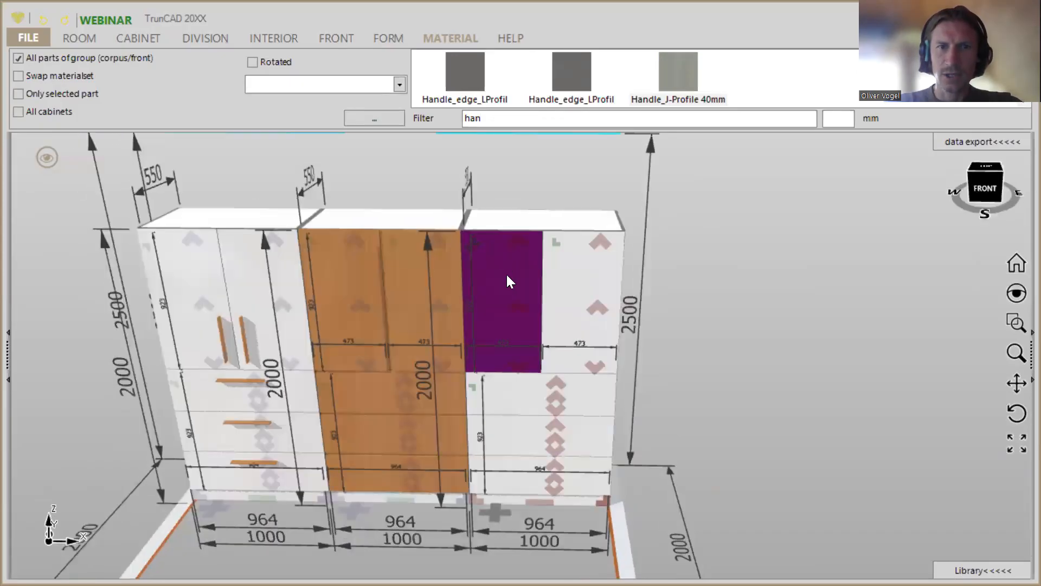
left_click(508, 276)
double_click(507, 280)
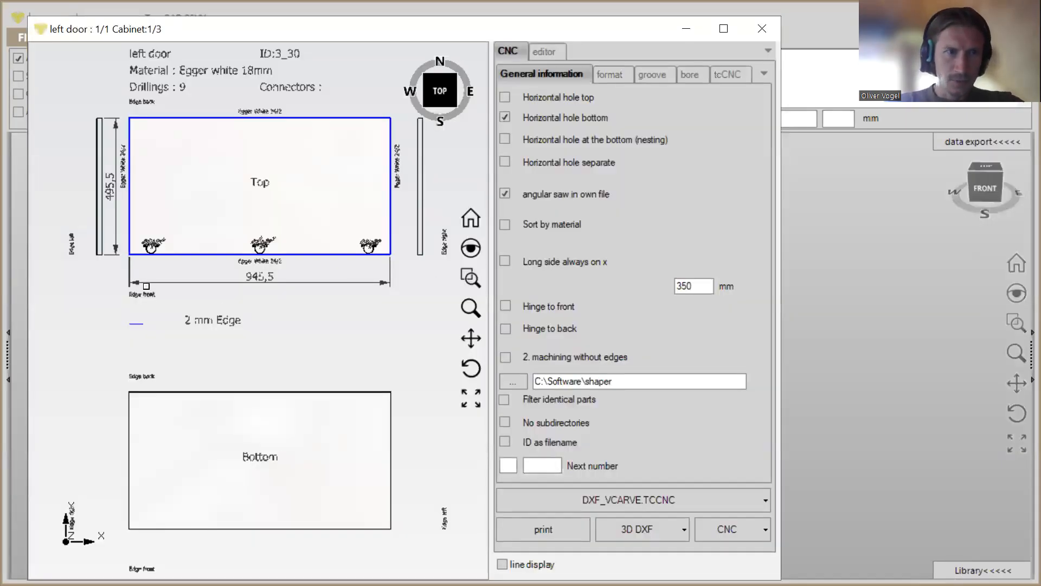
Step: Examine the front, back, left and right edge labels in the upper left door's part drawing, and close the drawing
scroll(147, 287, "up", 5)
scroll(184, 293, "down", 5)
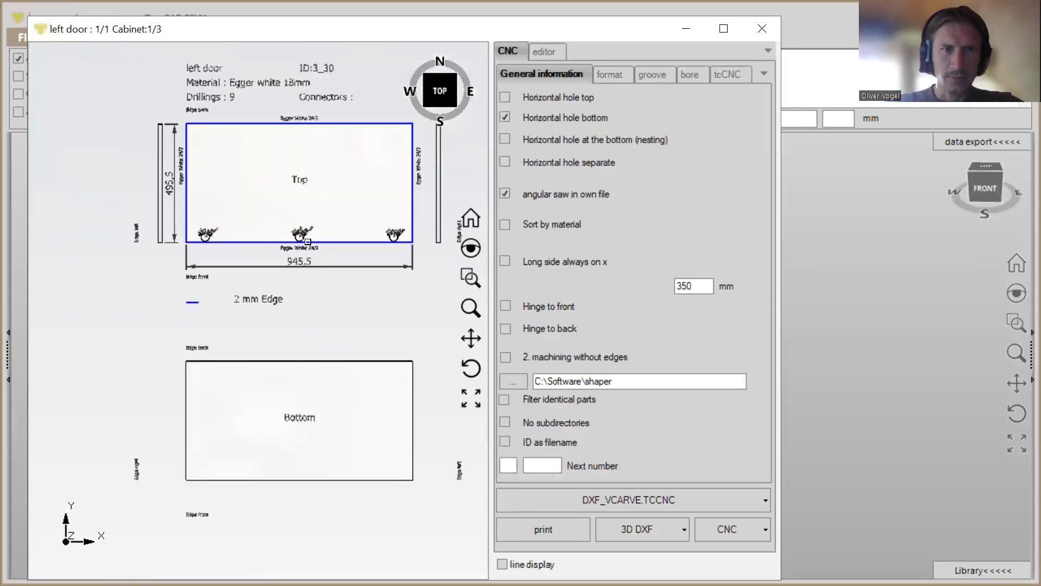
scroll(293, 235, "up", 5)
scroll(301, 236, "down", 4)
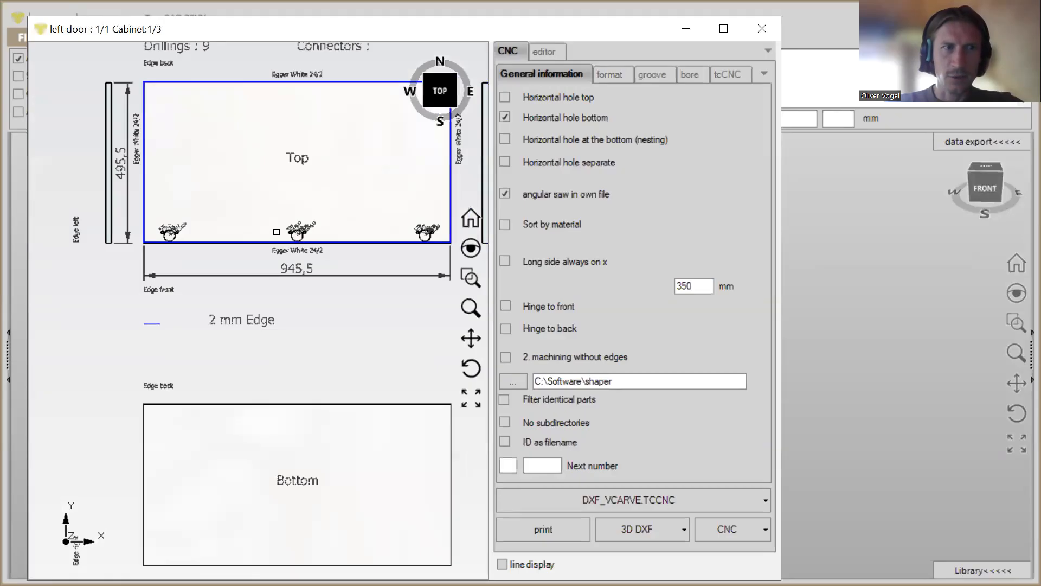
scroll(130, 158, "up", 1)
scroll(39, 237, "up", 3)
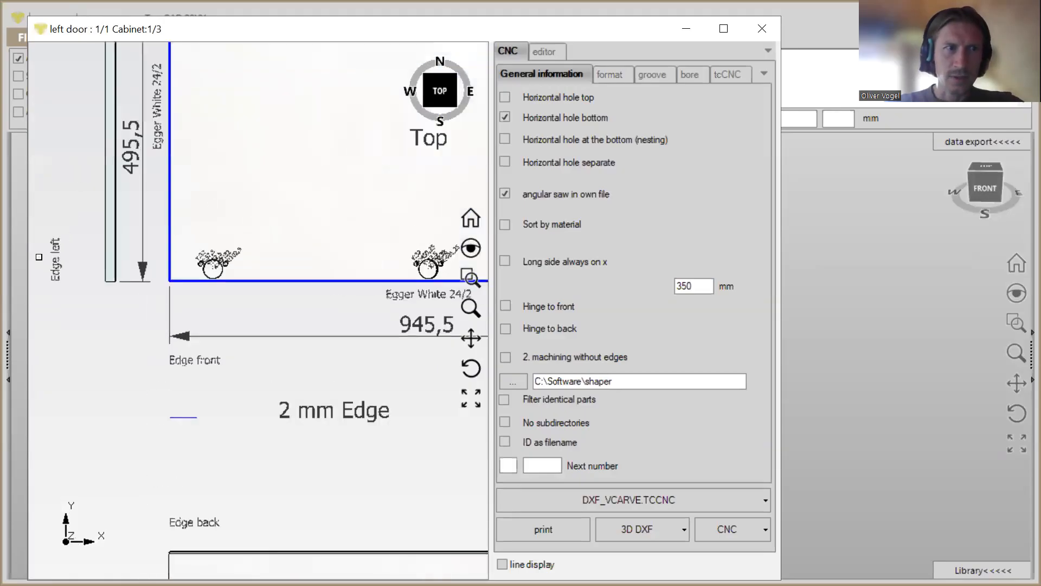
scroll(233, 221, "down", 2)
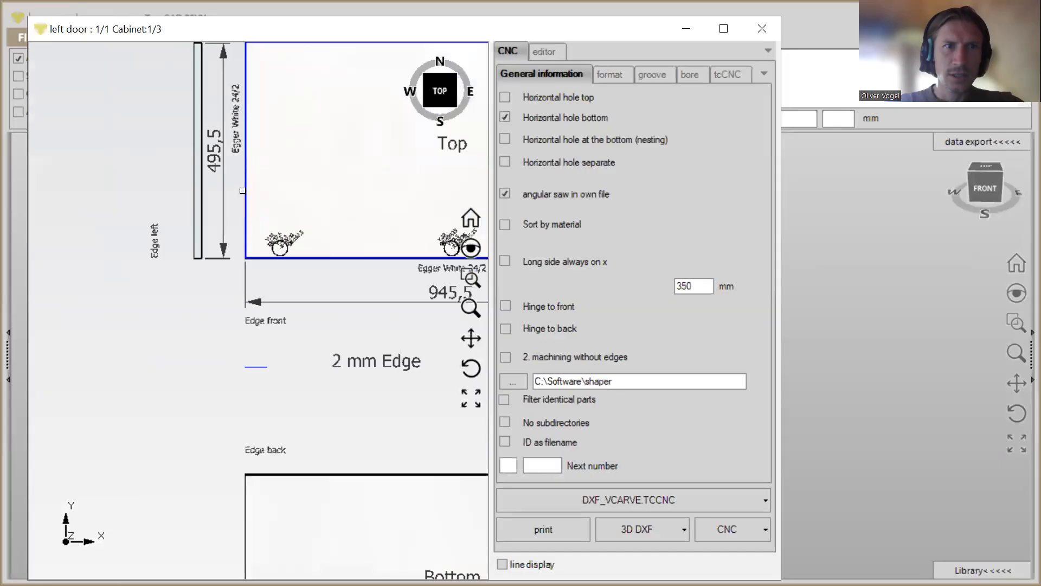
scroll(250, 180, "down", 1)
scroll(383, 87, "up", 3)
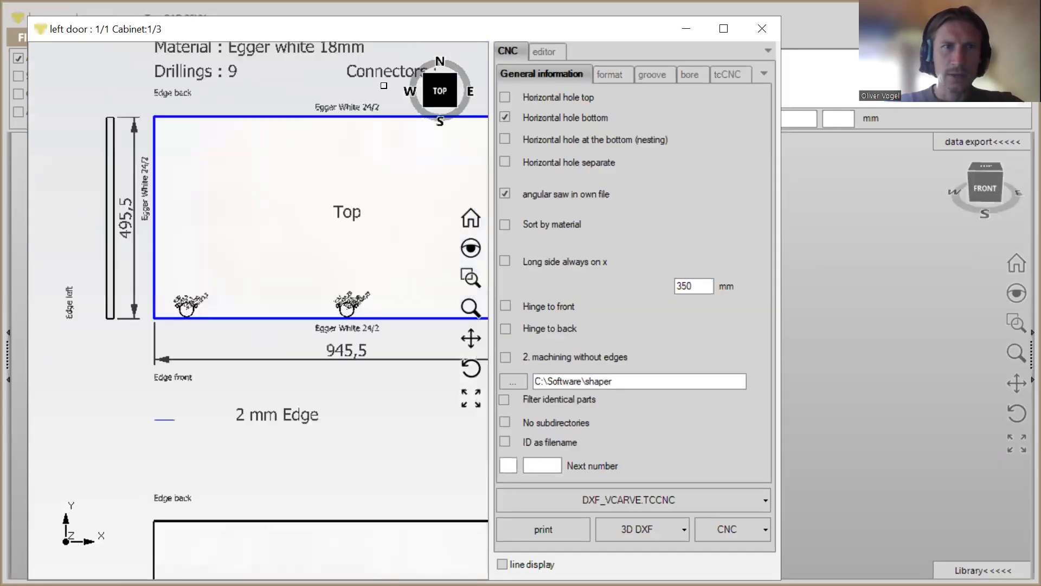
scroll(366, 110, "up", 1)
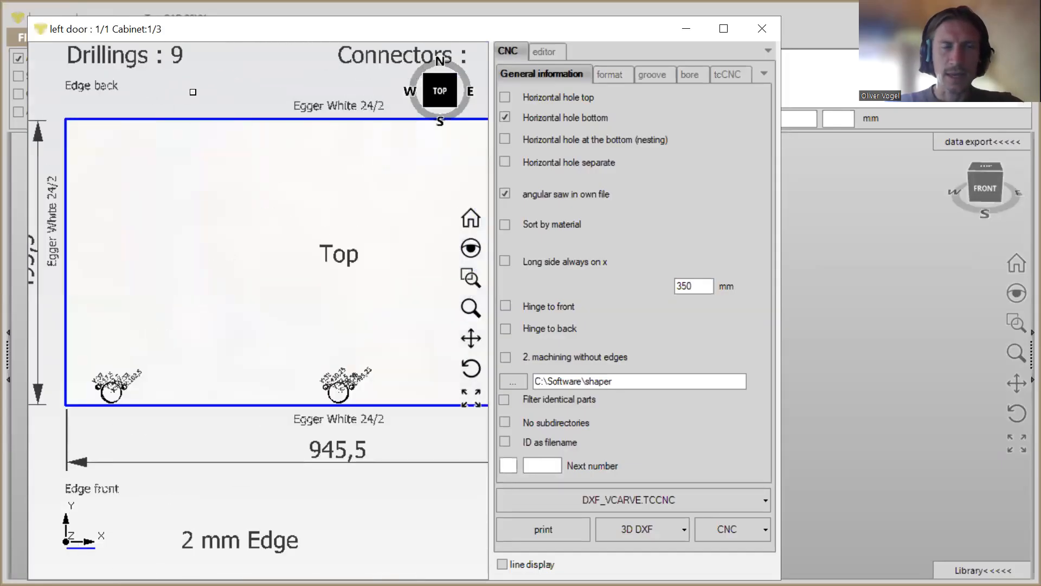
scroll(240, 163, "down", 2)
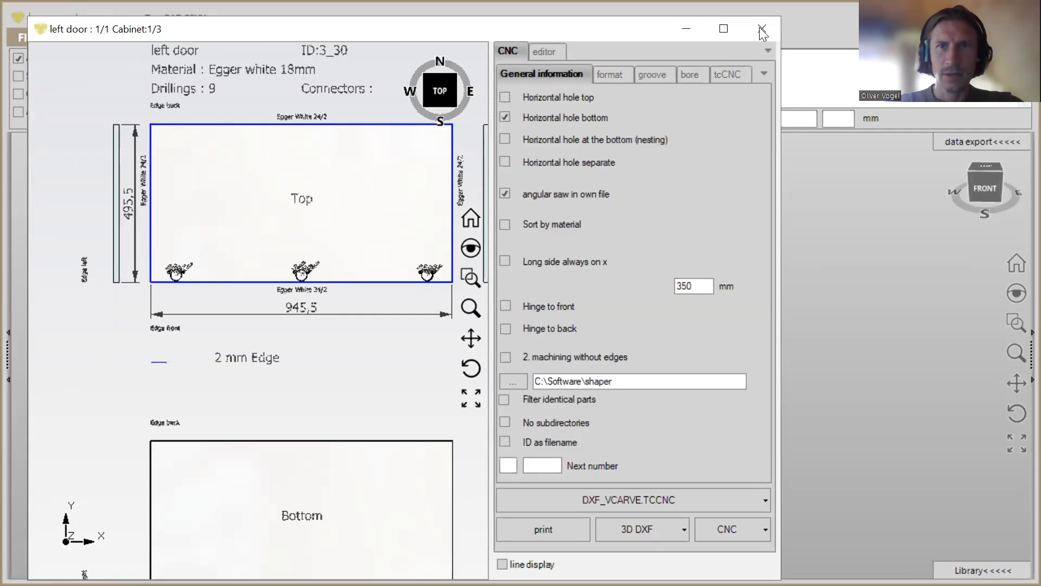
left_click(728, 34)
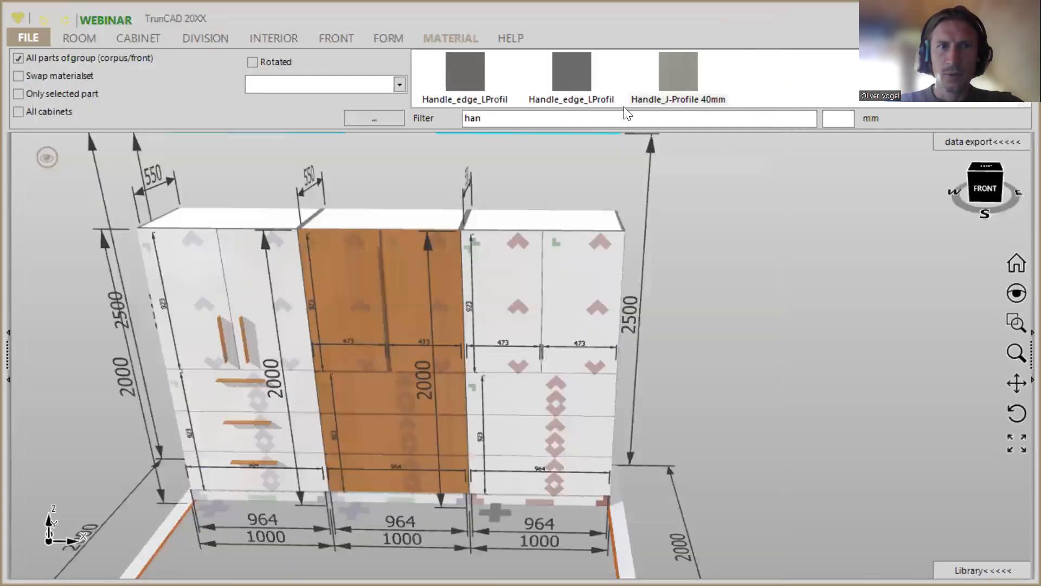
Step: Apply Handle_J-Profile 40mm to the back edge (5 - Edge back) of the third cabinet's upper left door only, not all parts of the group
left_click(400, 84)
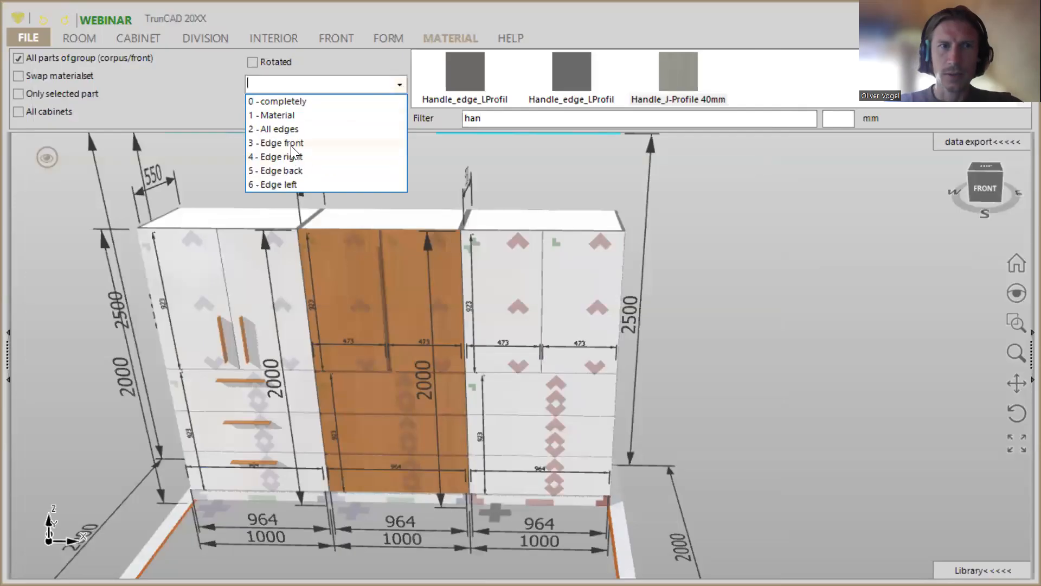
left_click(291, 184)
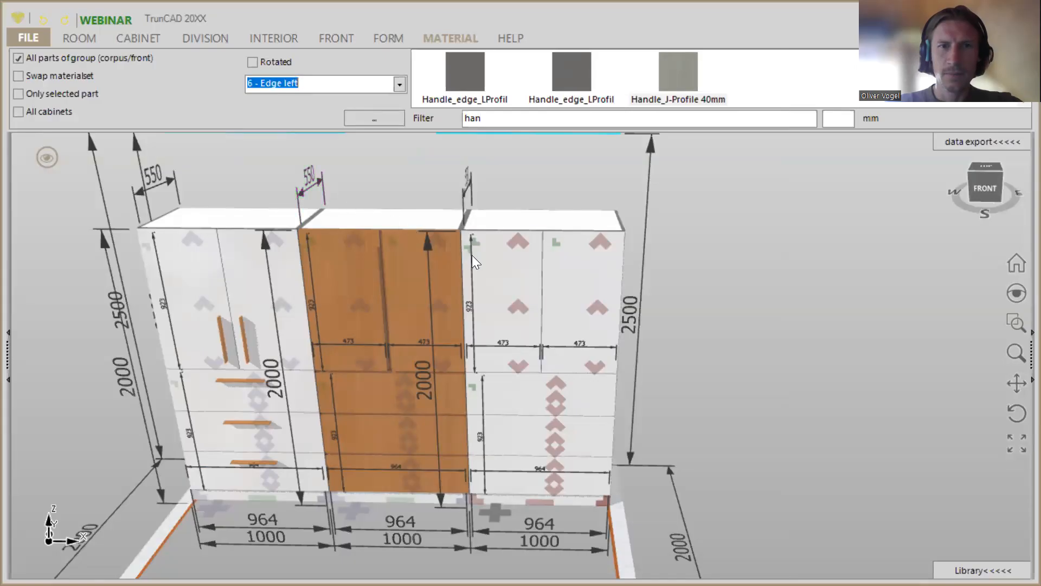
left_click(401, 85)
left_click(285, 169)
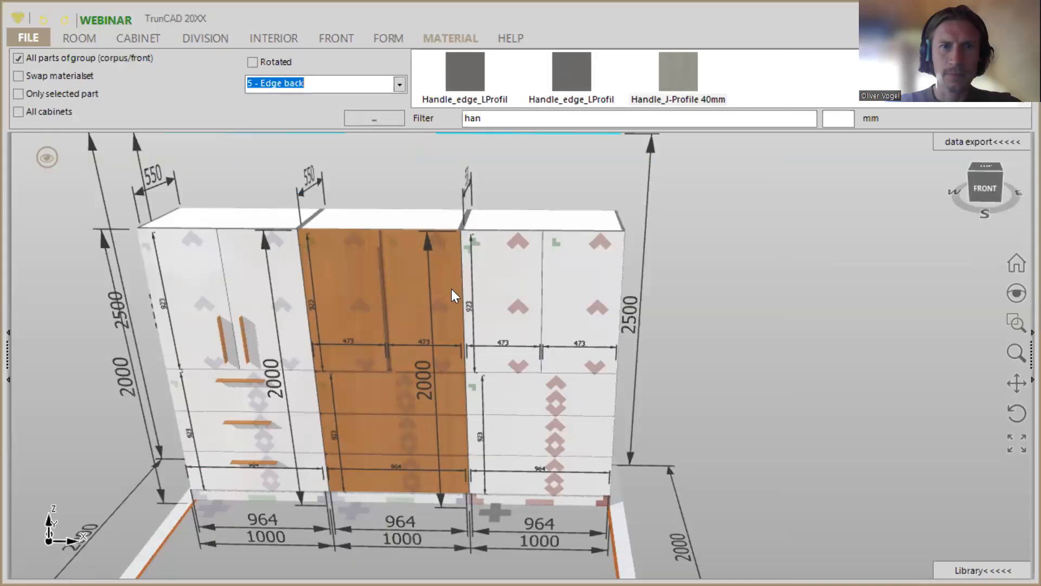
left_click(460, 234)
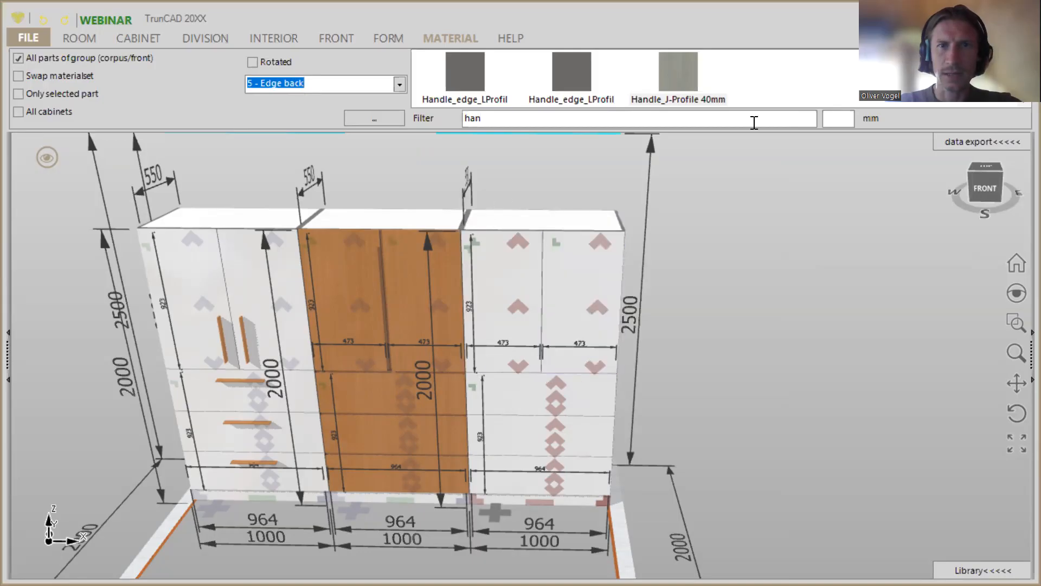
scroll(696, 306, "up", 2)
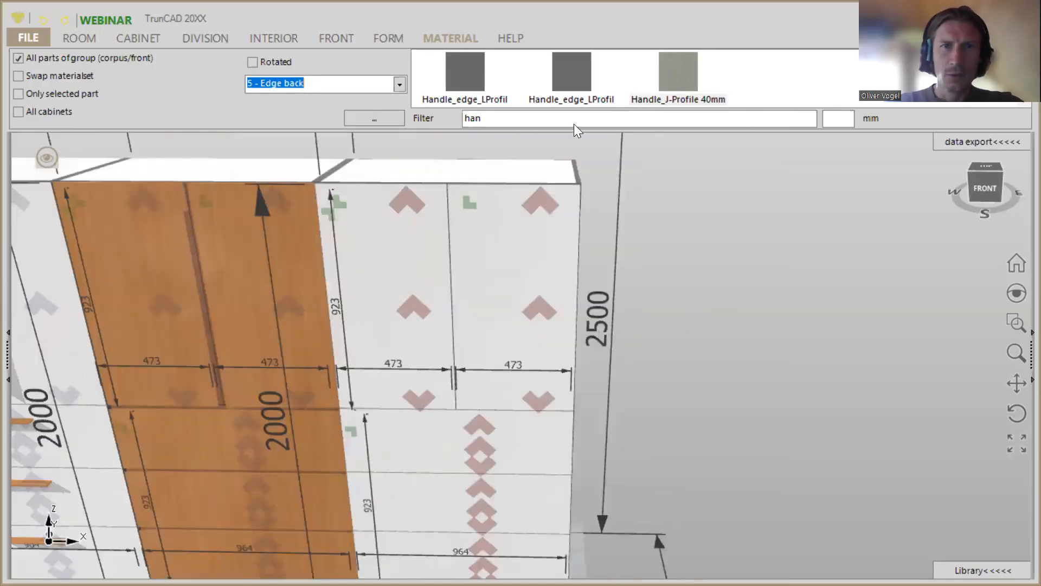
mouse_move(678, 69)
left_mouse_down()
mouse_move(412, 248)
mouse_move(681, 78)
left_mouse_up()
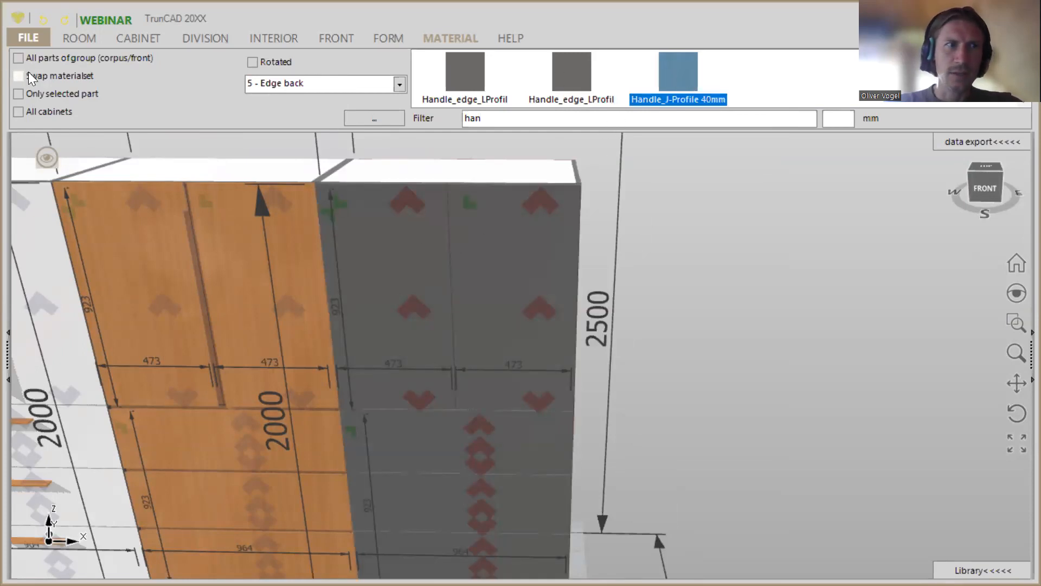
left_click_drag(676, 67, 413, 197)
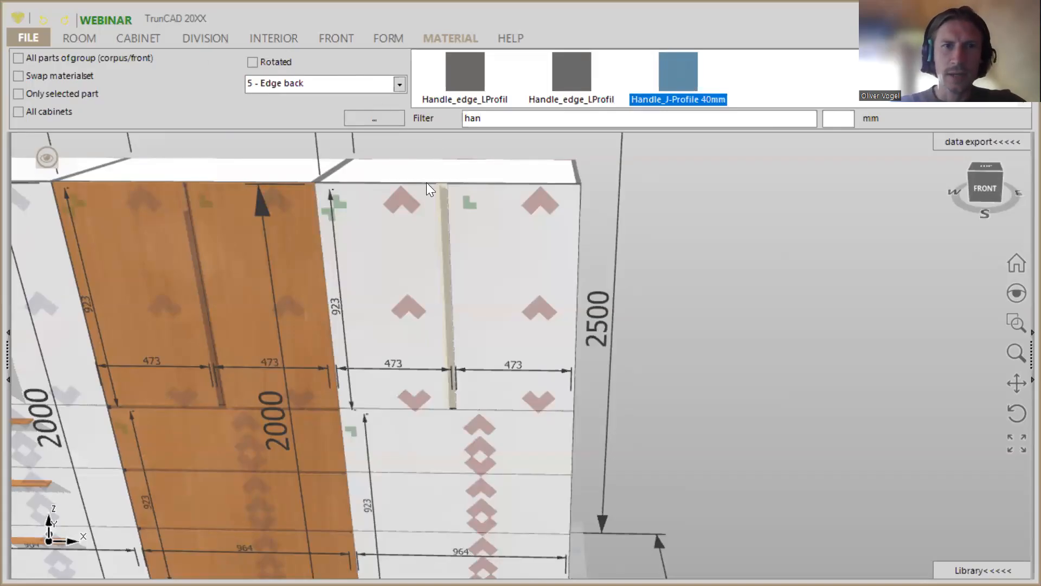
Step: Inspect the J-profile on the upper left door's inner edge up close and from above
scroll(438, 176, "up", 2)
scroll(439, 176, "up", 2)
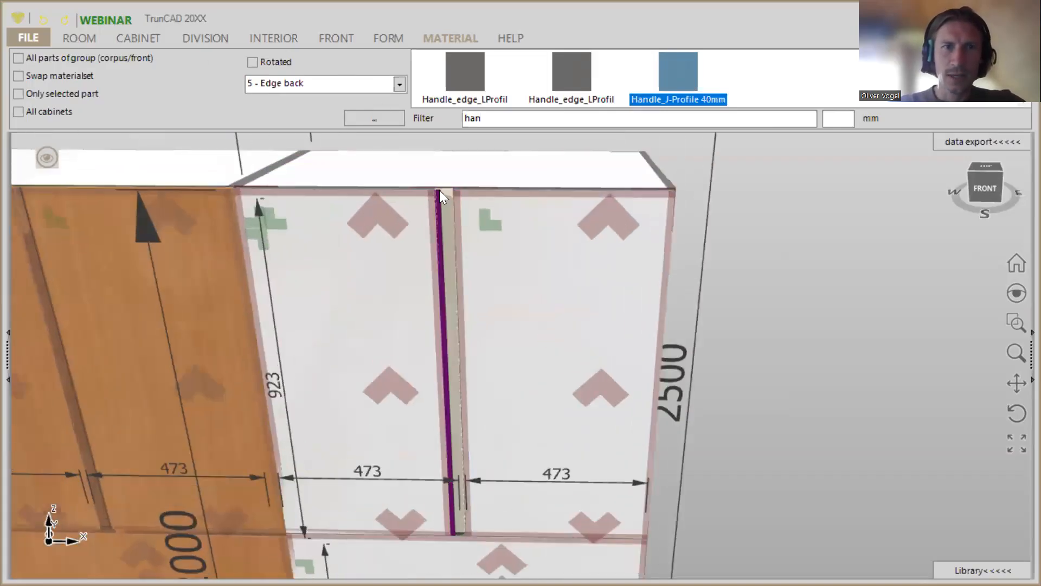
scroll(439, 190, "up", 5)
middle_click_drag(452, 198, 424, 240)
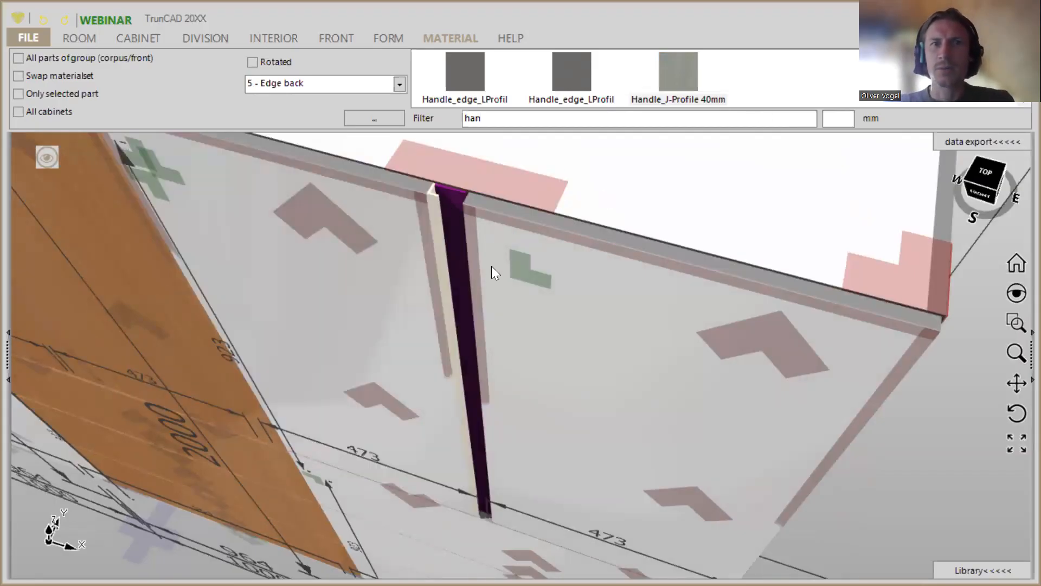
middle_click_drag(496, 274, 537, 286)
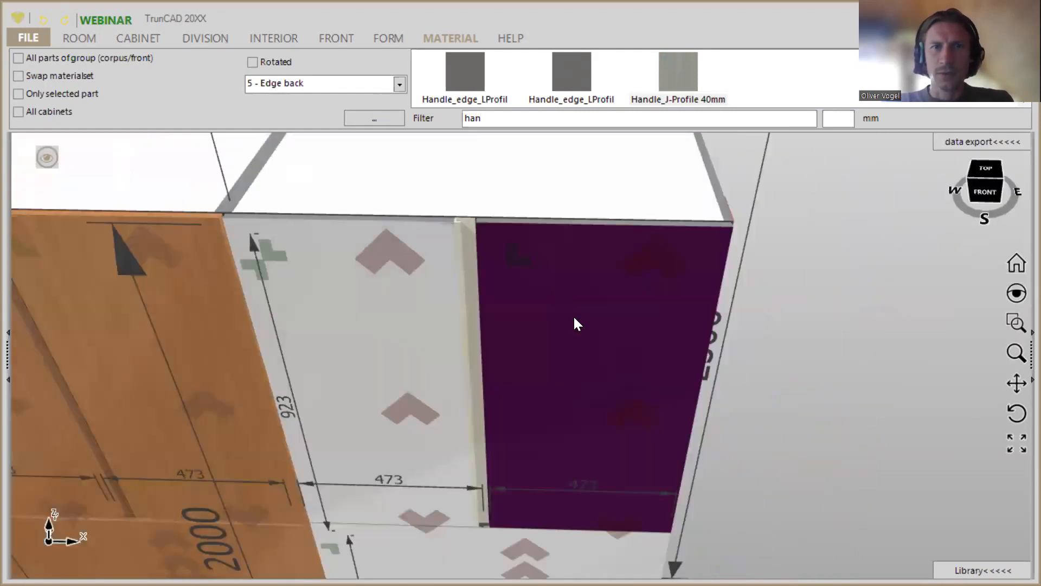
scroll(573, 317, "down", 4)
middle_click_drag(572, 326, 543, 312, "ctrl")
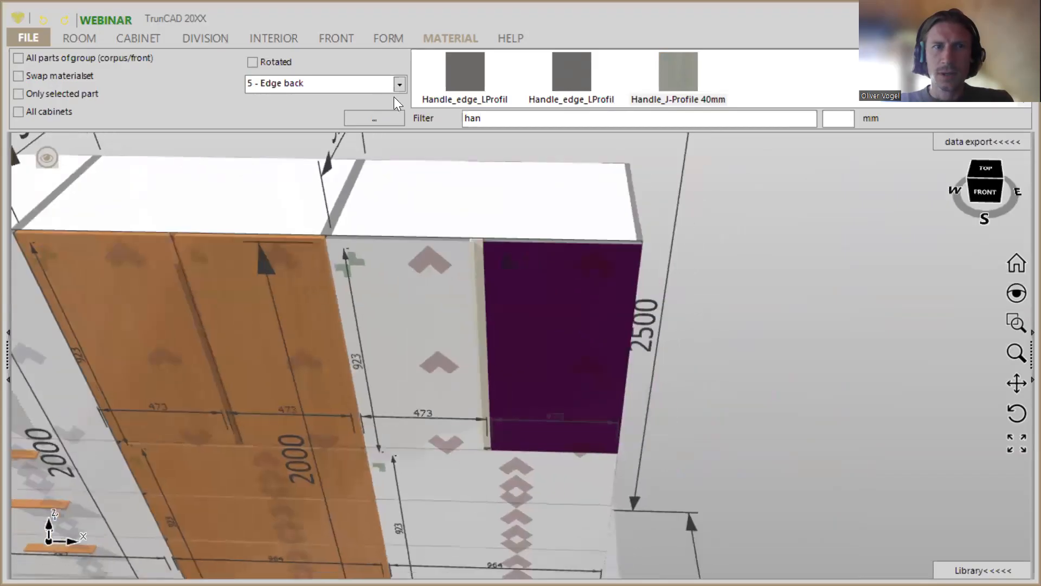
Step: Apply Handle_J-Profile 40mm to the front edge (3 - Edge front) of the third cabinet's upper right door and check it up close
left_click(399, 83)
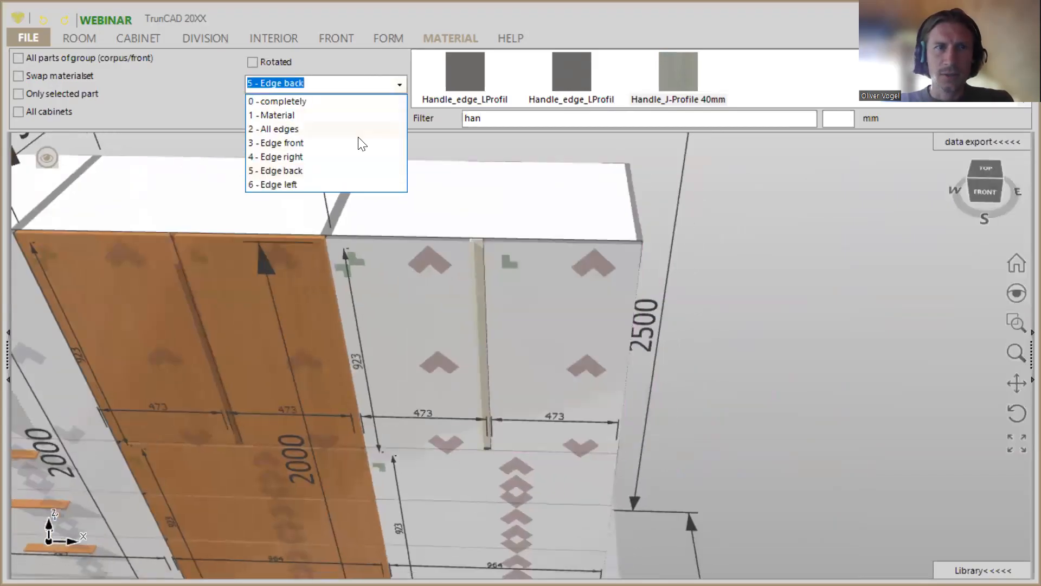
left_click(307, 143)
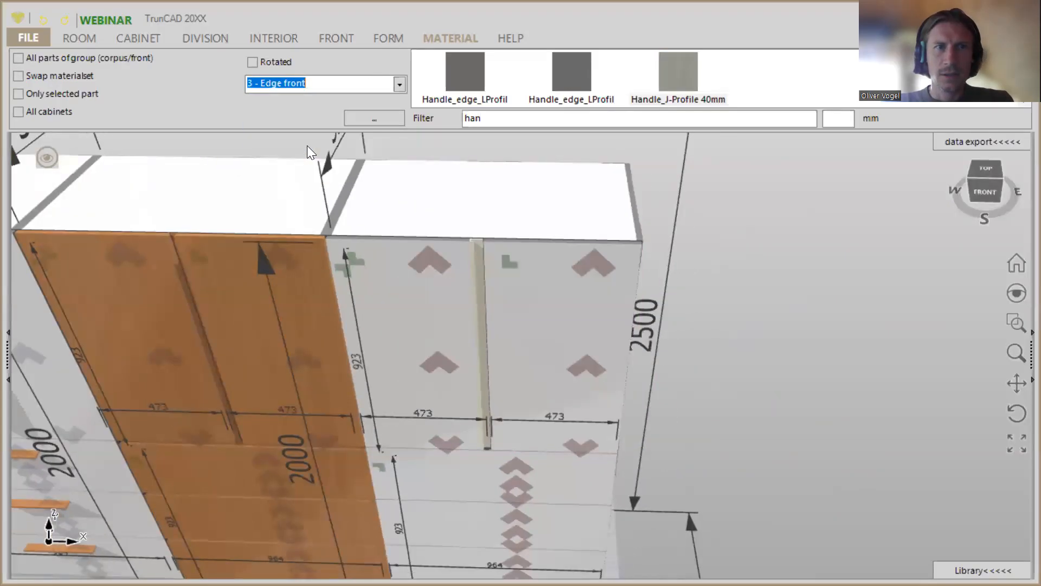
left_click_drag(683, 67, 559, 283)
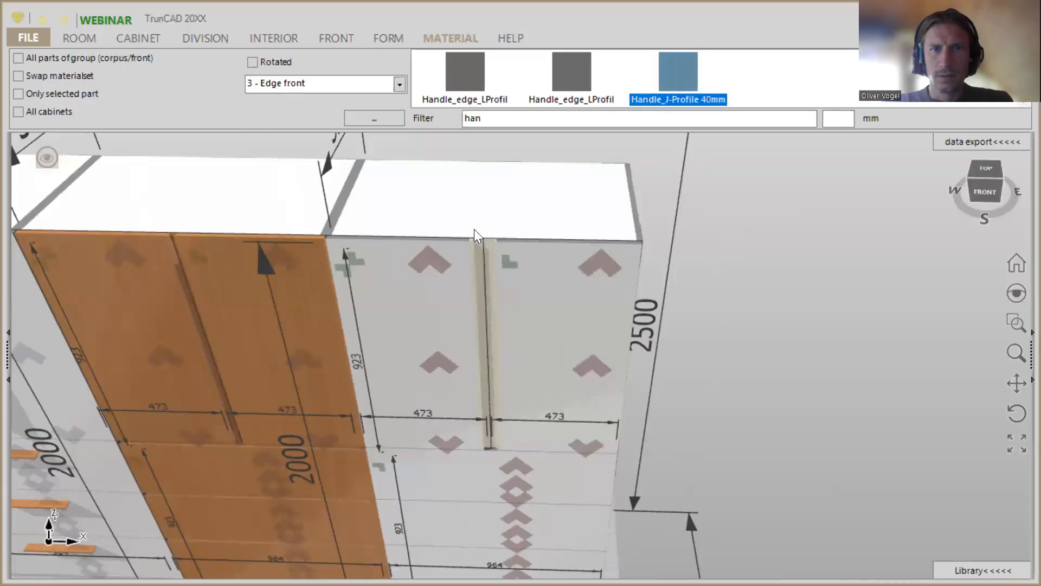
scroll(473, 235, "up", 3)
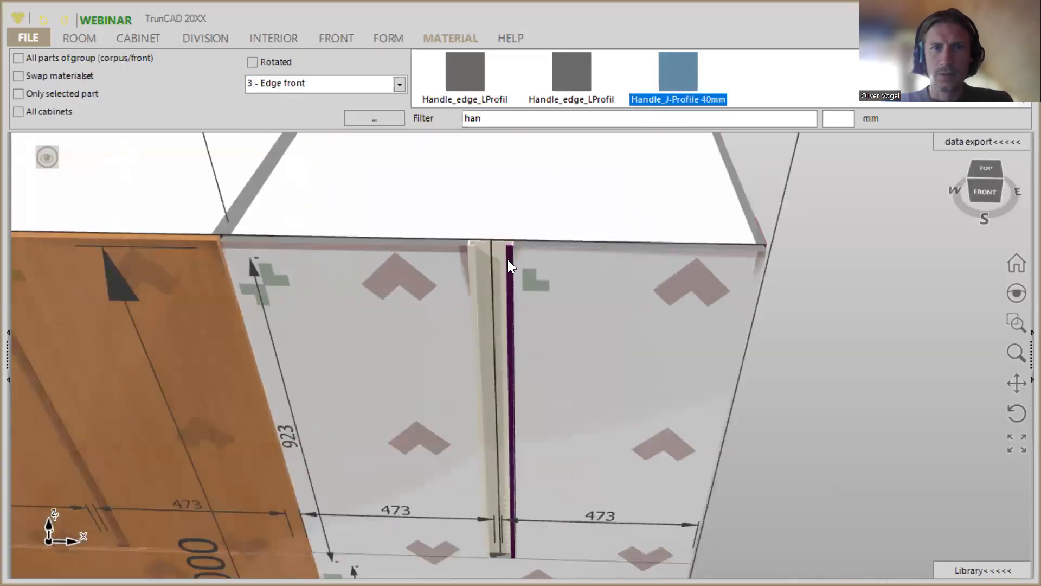
scroll(513, 259, "up", 4)
scroll(537, 261, "down", 5)
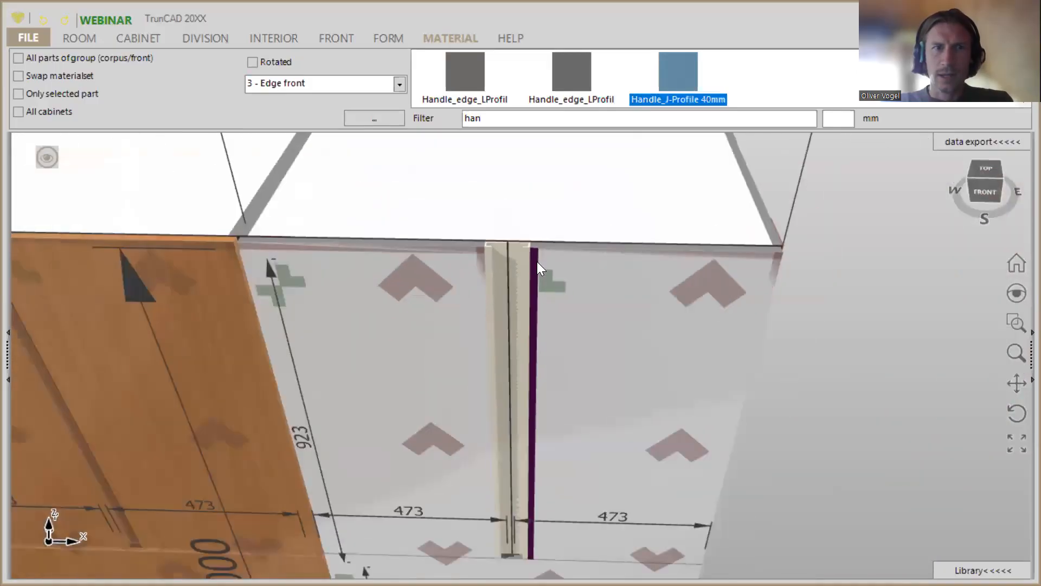
Step: Examine the upper edge of the middle cabinet's top drawer front from several angles, and dismiss its context options
scroll(538, 260, "down", 5)
middle_click_drag(513, 403, 497, 368)
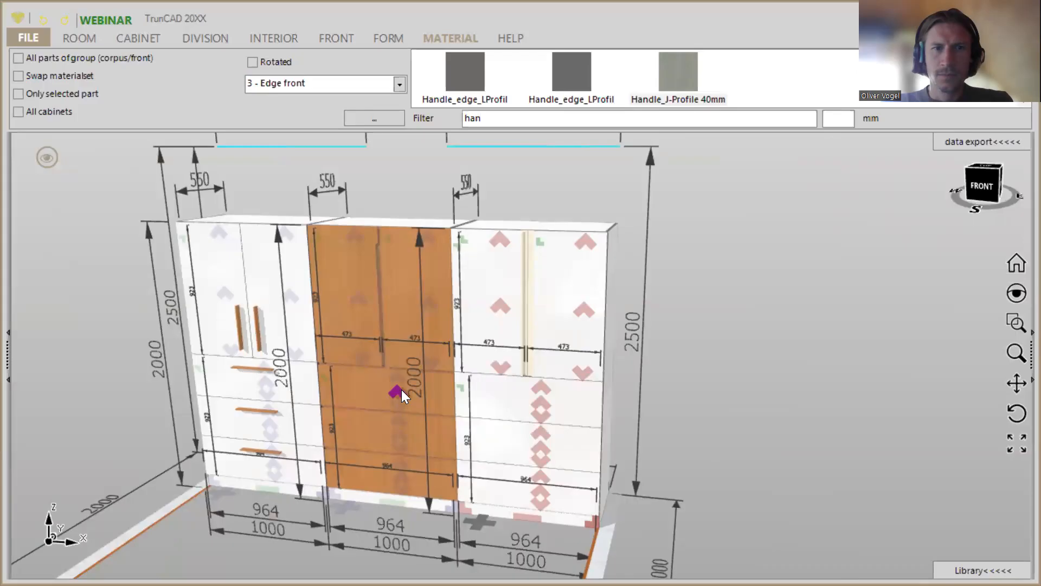
scroll(401, 388, "up", 4)
scroll(431, 392, "up", 2)
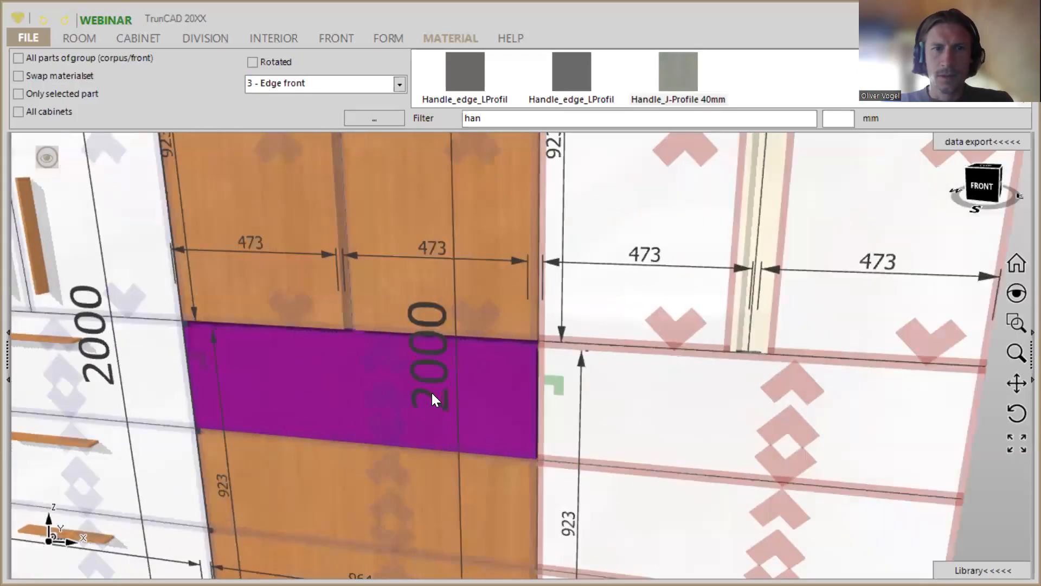
middle_click_drag(498, 367, 358, 334)
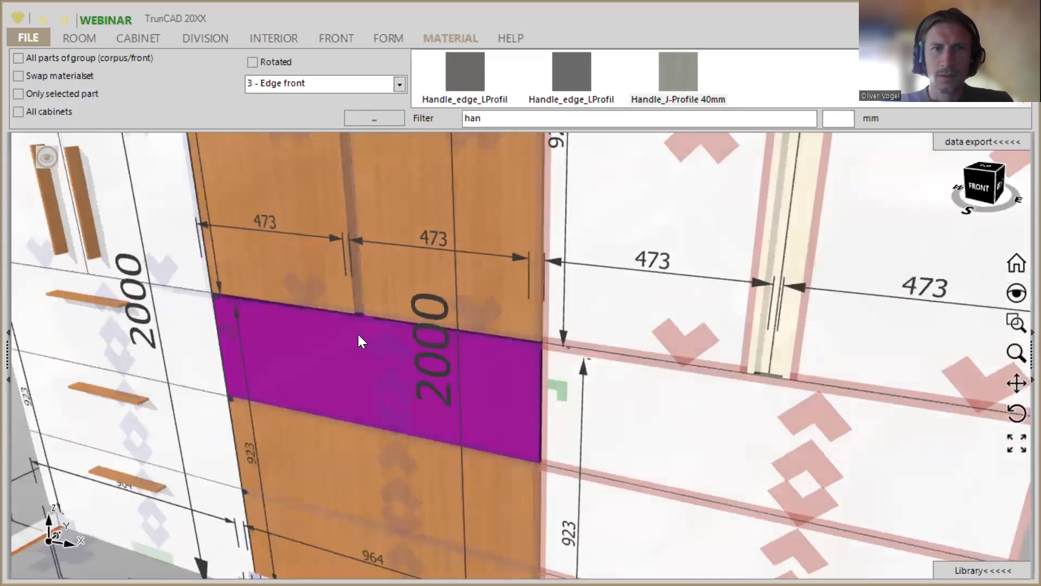
scroll(378, 339, "up", 3)
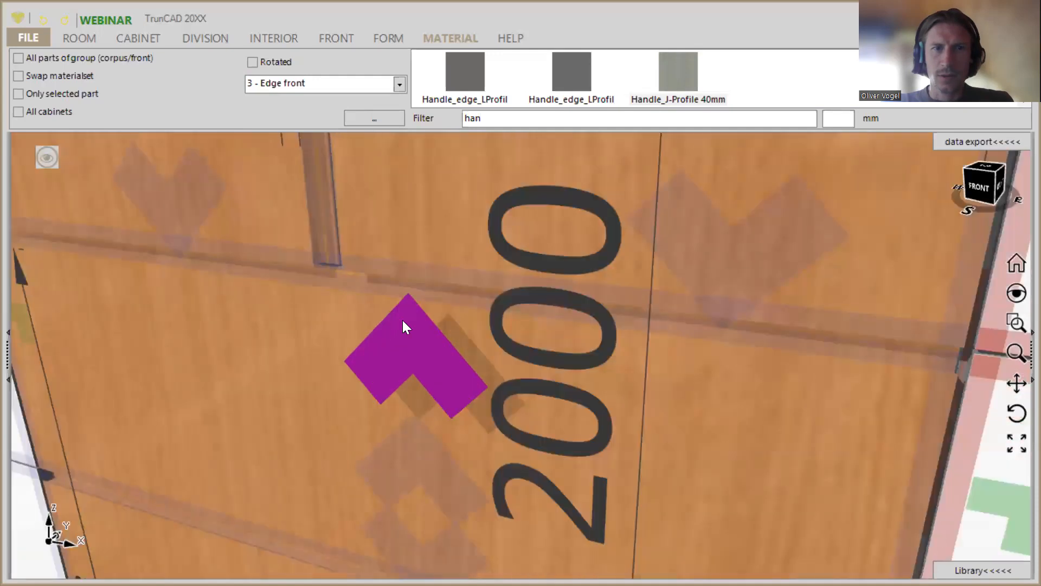
middle_click_drag(445, 315, 418, 309)
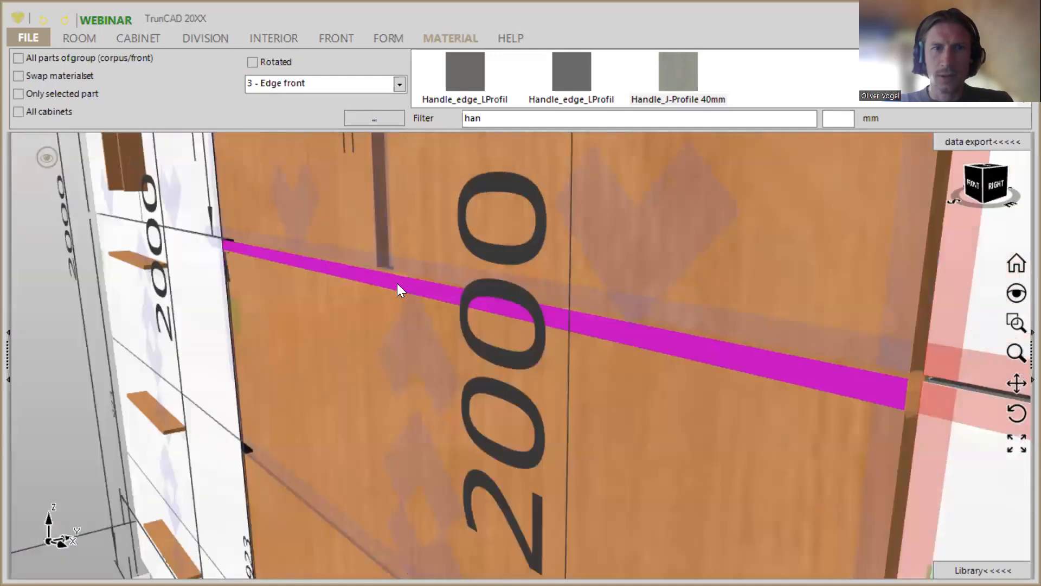
right_click(398, 282)
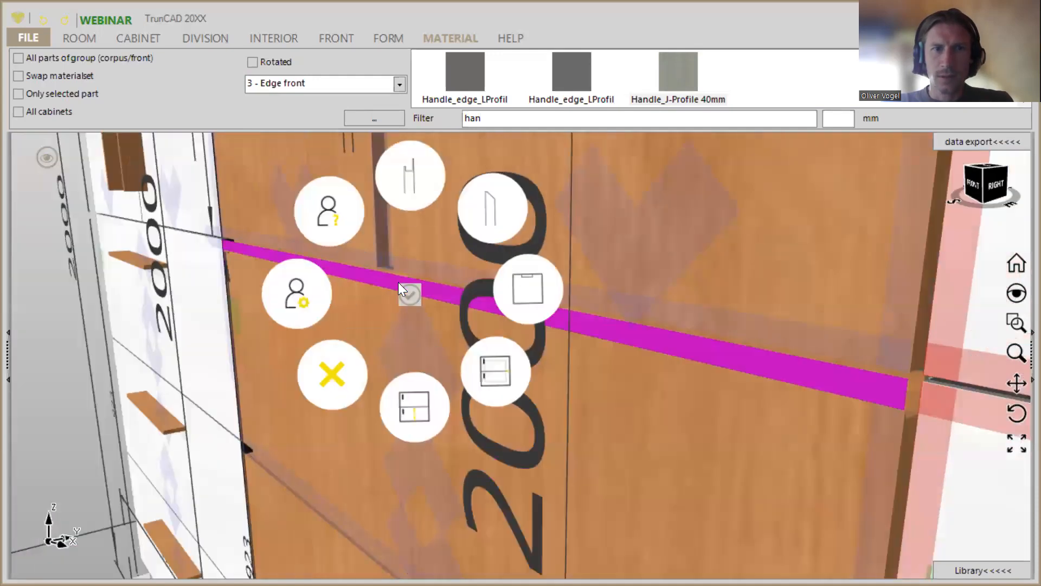
left_click(327, 383)
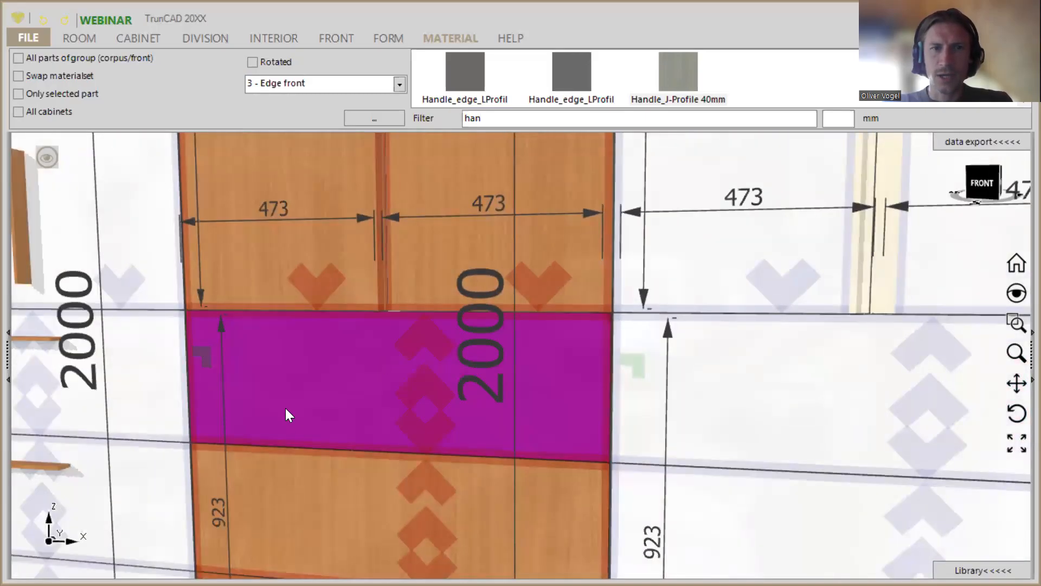
Step: Open the part drawing of the middle cabinet's top drawer front and examine its edge orientation
left_click(325, 380)
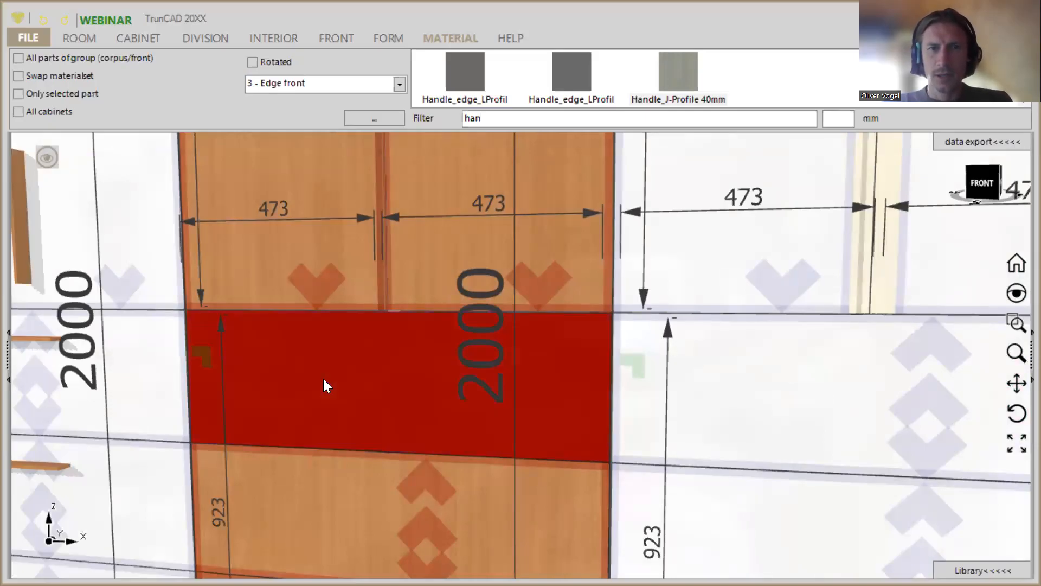
double_click(323, 379)
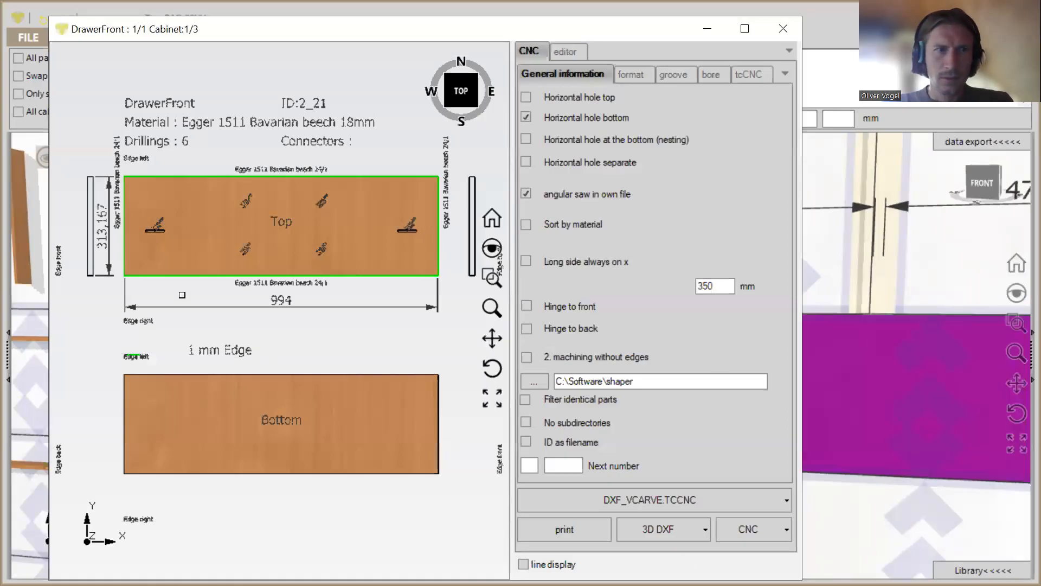
scroll(234, 173, "up", 2)
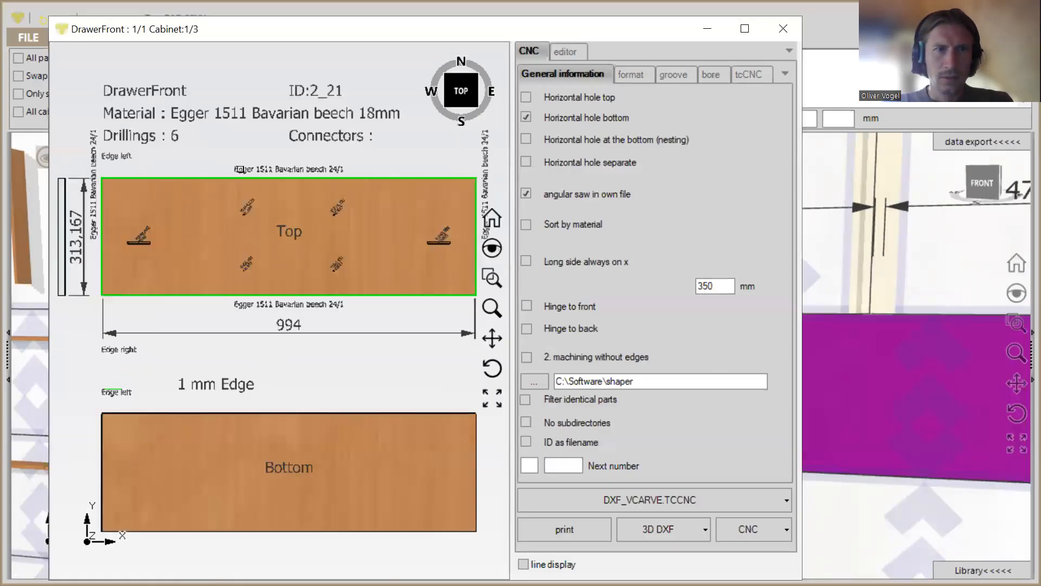
scroll(148, 163, "up", 3)
scroll(128, 169, "down", 3)
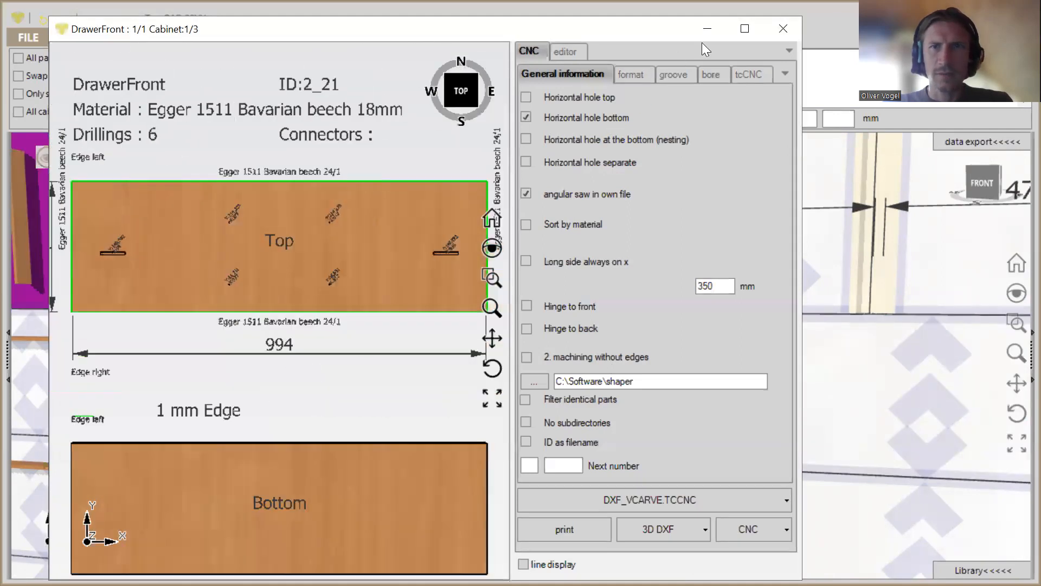
Step: Close the part drawing and try applying Handle_J-Profile 40mm to the left edge (6 - Edge left) of the middle cabinet's drawer fronts
left_click(782, 28)
left_click(397, 84)
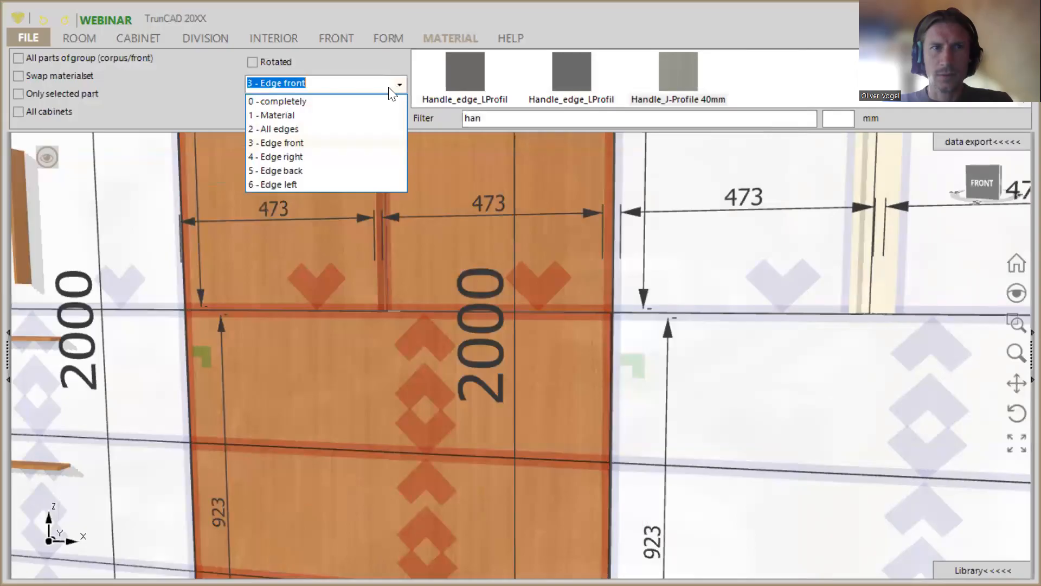
left_click(291, 184)
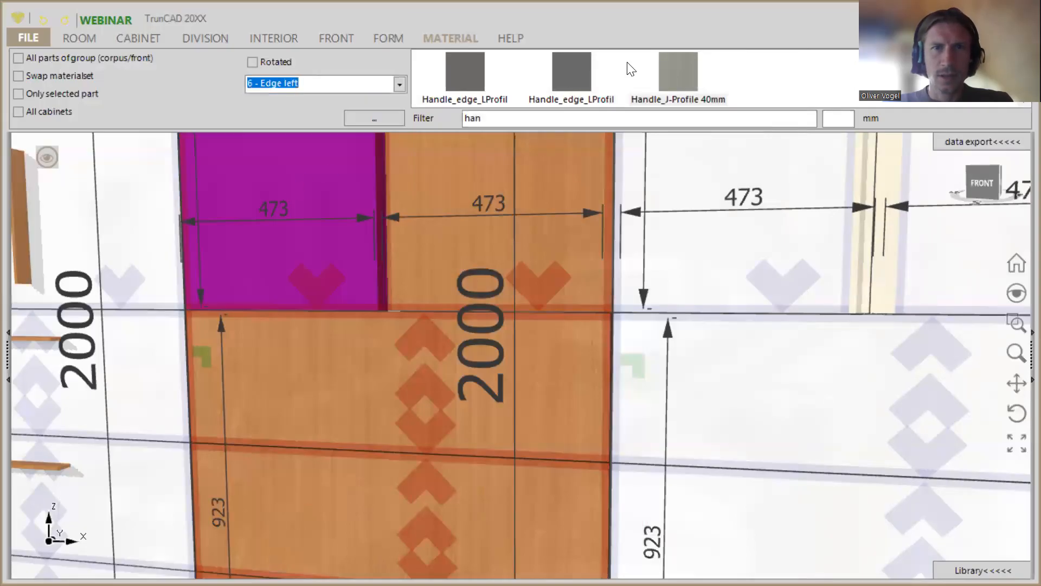
left_click(683, 65)
left_click_drag(686, 65, 344, 357)
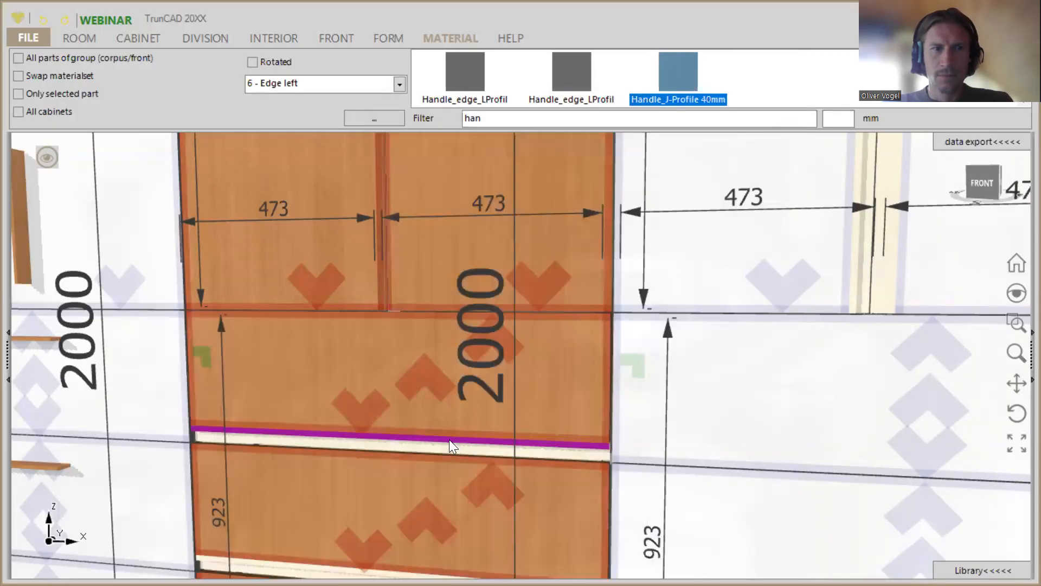
Step: Examine which edge of the middle cabinet's drawer fronts carries the J-profile
scroll(449, 442, "down", 3)
middle_click_drag(450, 444, 407, 349, "ctrl")
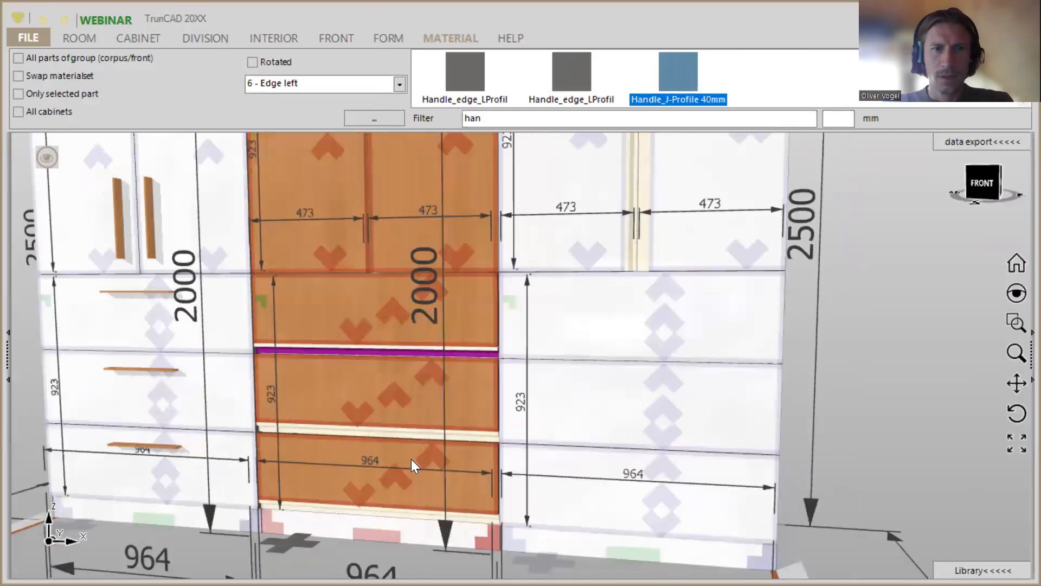
scroll(411, 459, "up", 3)
middle_click_drag(411, 459, 432, 451)
middle_click_drag(370, 439, 430, 453)
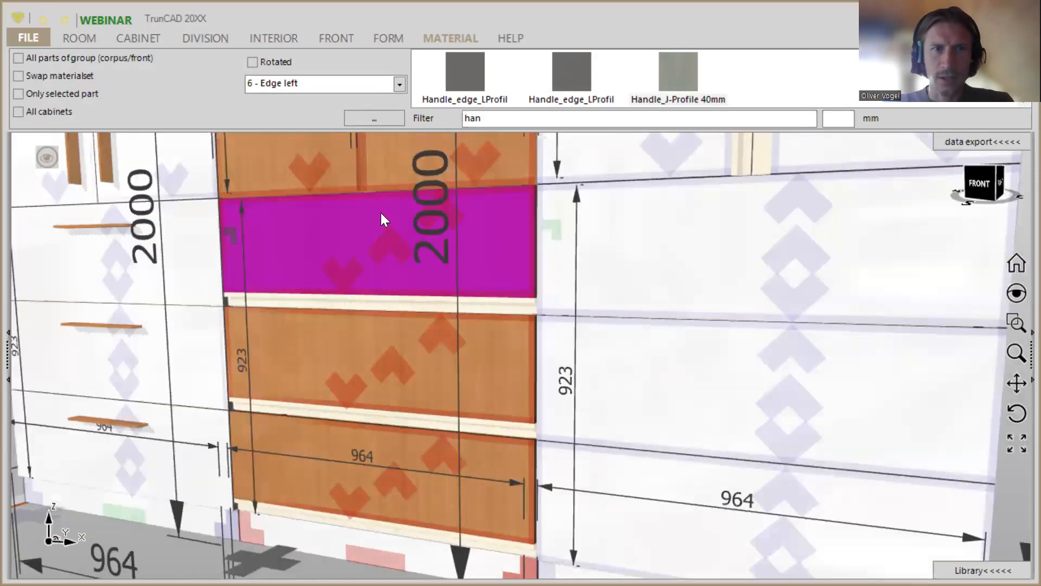
left_click(381, 212)
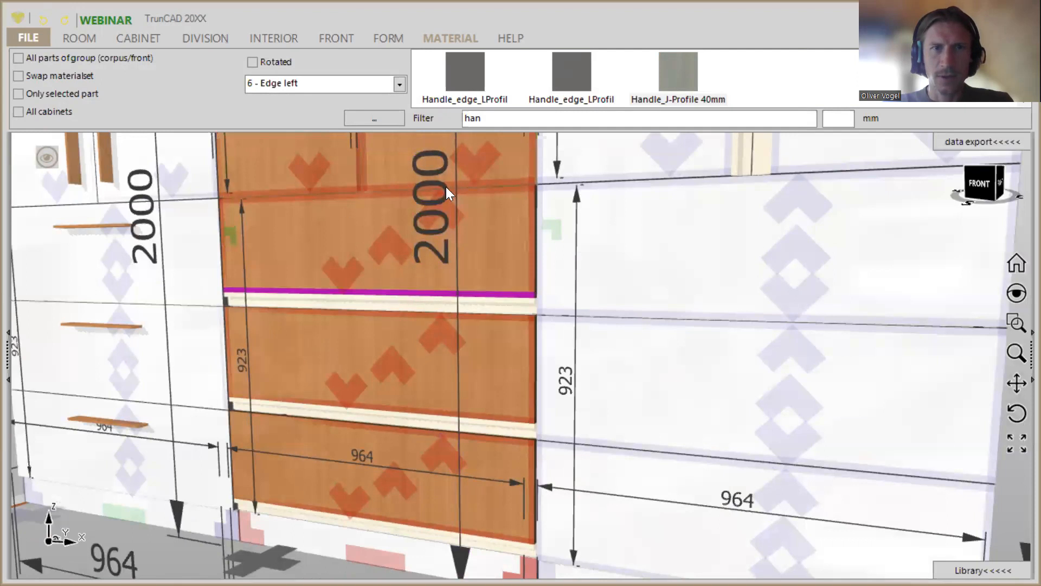
Step: Undo the J-profile application on the middle cabinet's drawer fronts
left_click(401, 87)
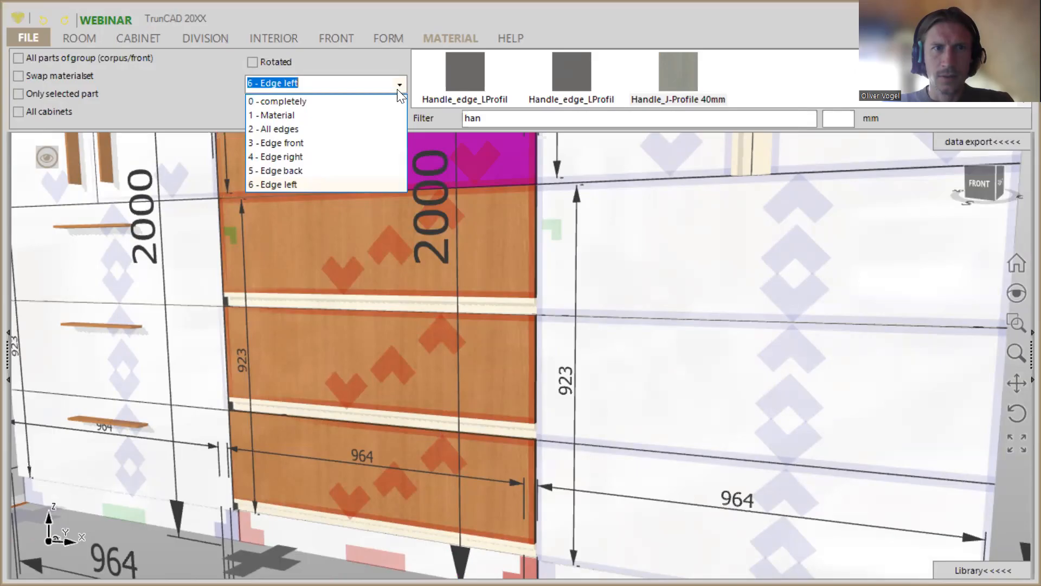
left_click(41, 19)
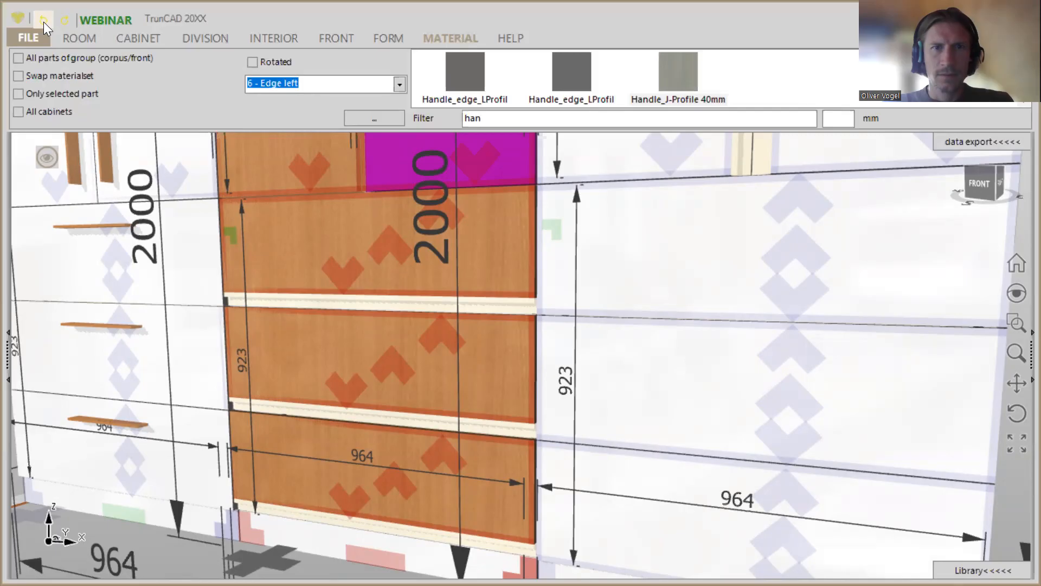
left_click(41, 22)
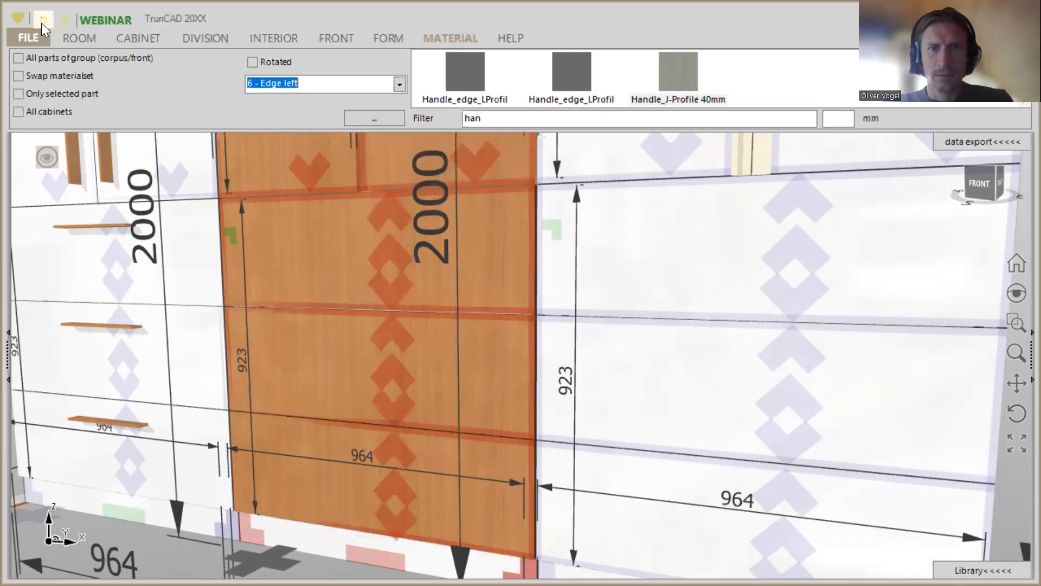
Step: Apply Handle_J-Profile 40mm to the right edge (4 - Edge right) of the middle cabinet's drawer fronts
left_click(405, 85)
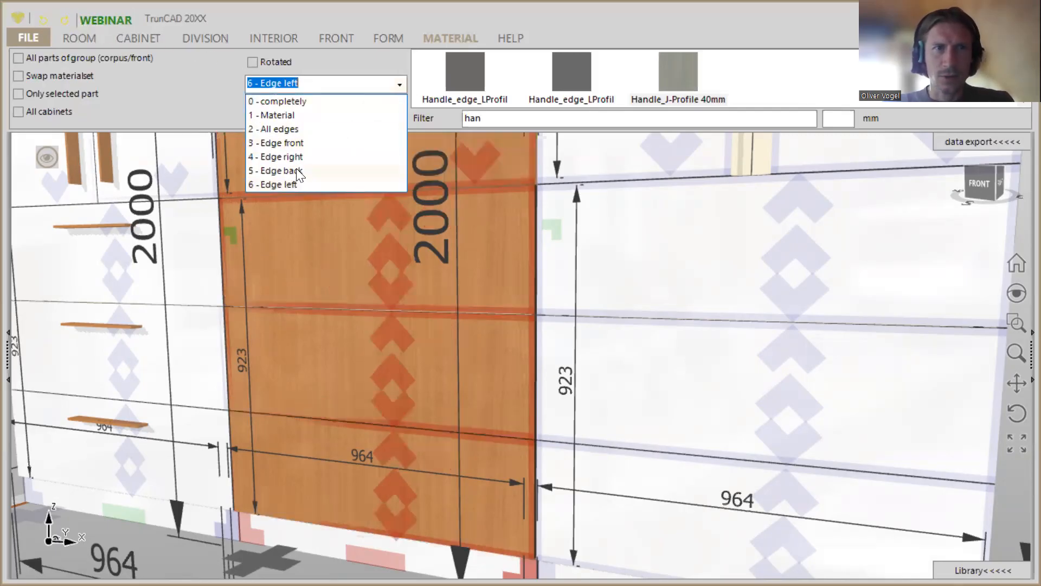
left_click(303, 157)
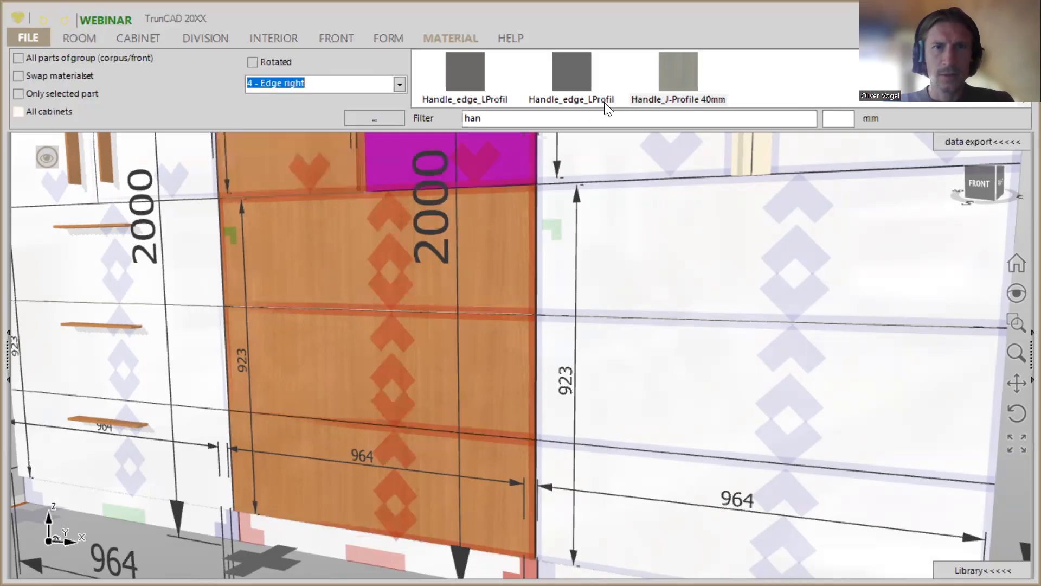
left_click(675, 71)
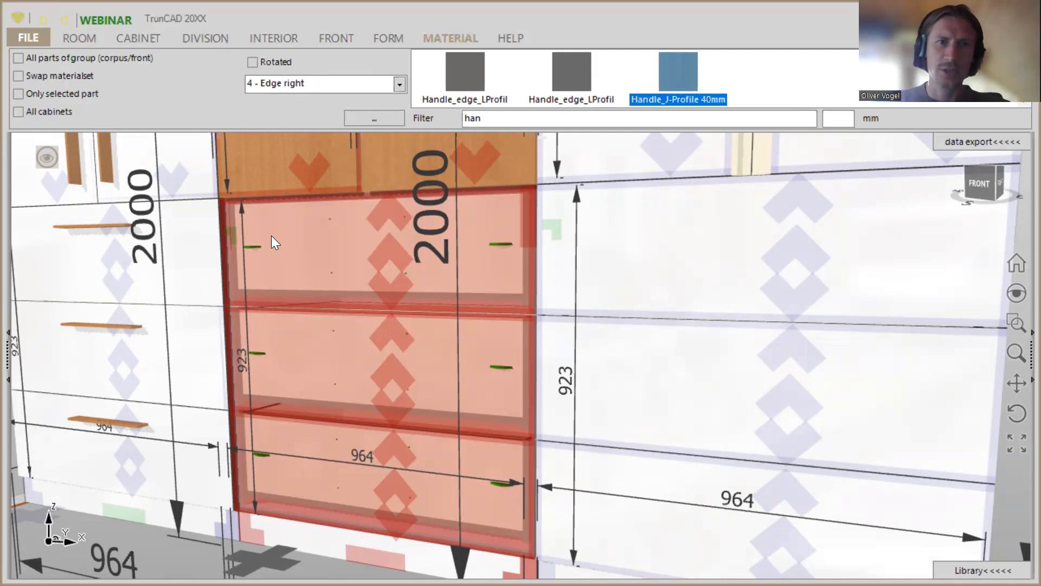
left_click(271, 236)
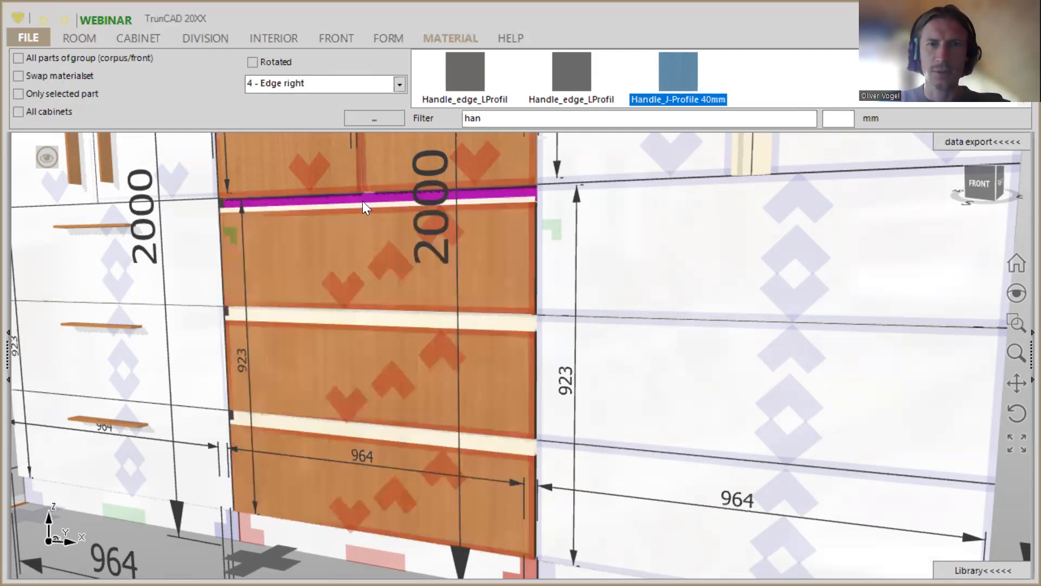
Step: Check the middle cabinet's drawer J-profiles up close, and view the whole wardrobe and the third cabinet's door profiles from above
scroll(362, 200, "up", 5)
scroll(440, 241, "down", 4)
right_click_drag(538, 263, 526, 270)
scroll(529, 248, "down", 1)
scroll(529, 248, "down", 3)
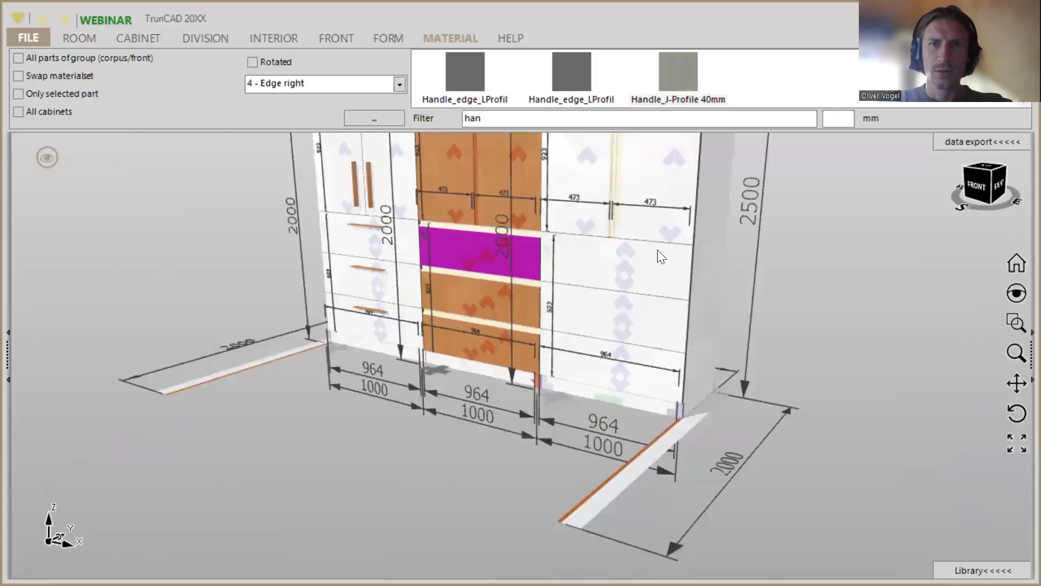
scroll(607, 193, "down", 2)
right_click_drag(612, 192, 627, 211)
middle_click_drag(609, 221, 608, 265)
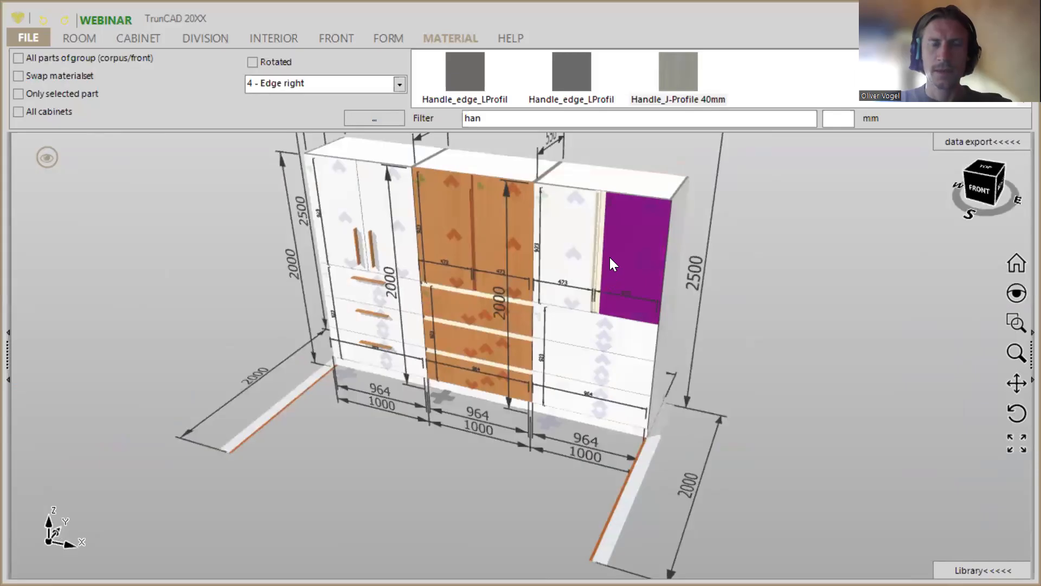
scroll(597, 191, "up", 4)
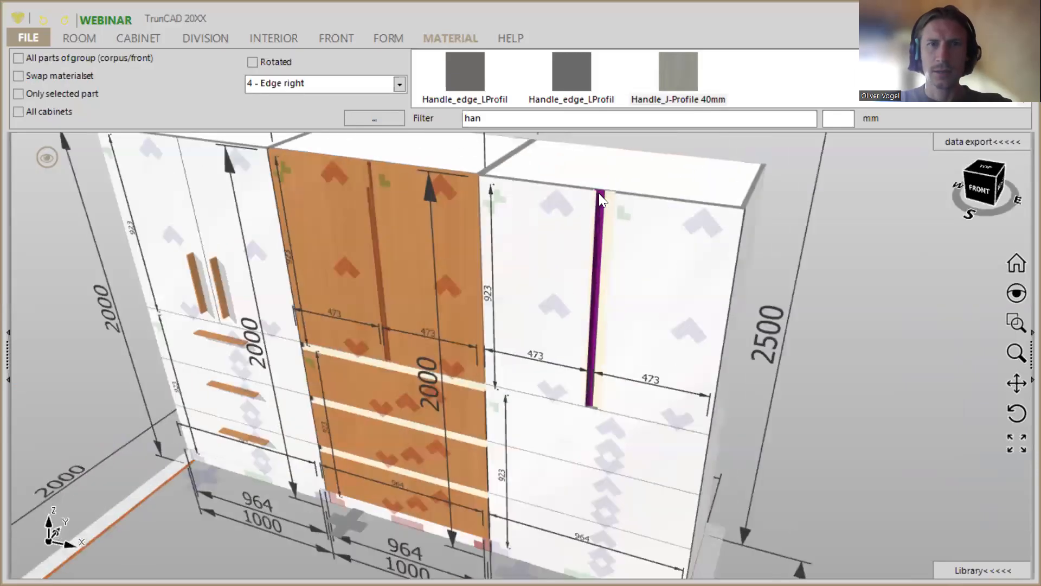
mouse_move(660, 283)
right_mouse_down()
mouse_move(671, 270)
mouse_move(665, 279)
right_mouse_up()
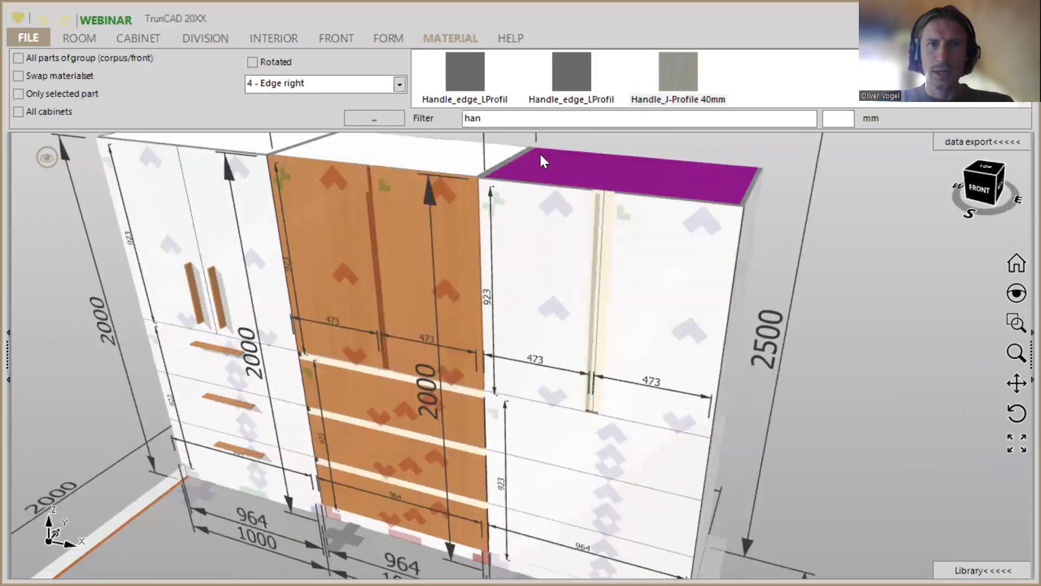
left_click(402, 83)
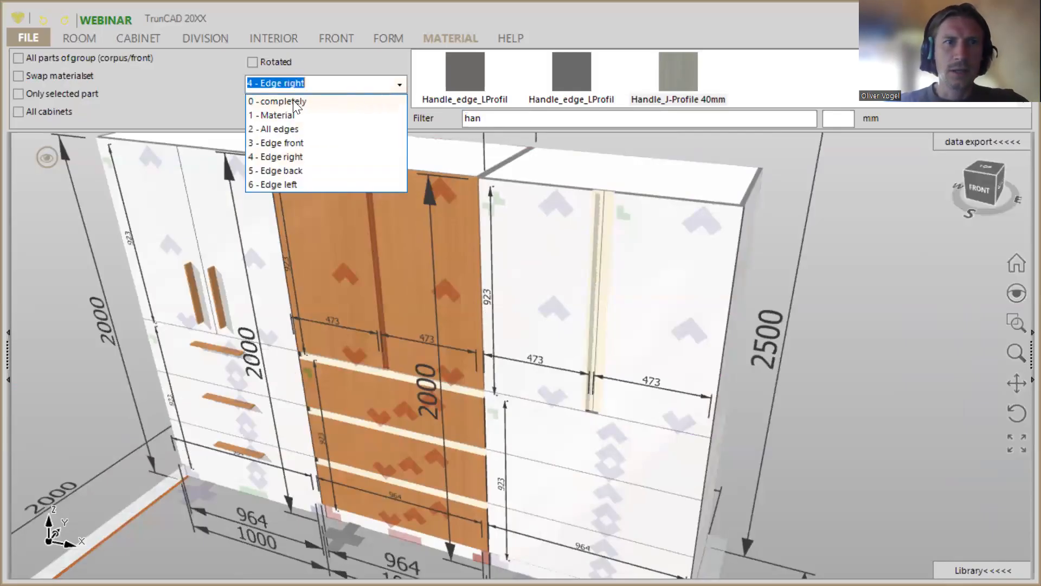
left_click(293, 100)
double_click(490, 118)
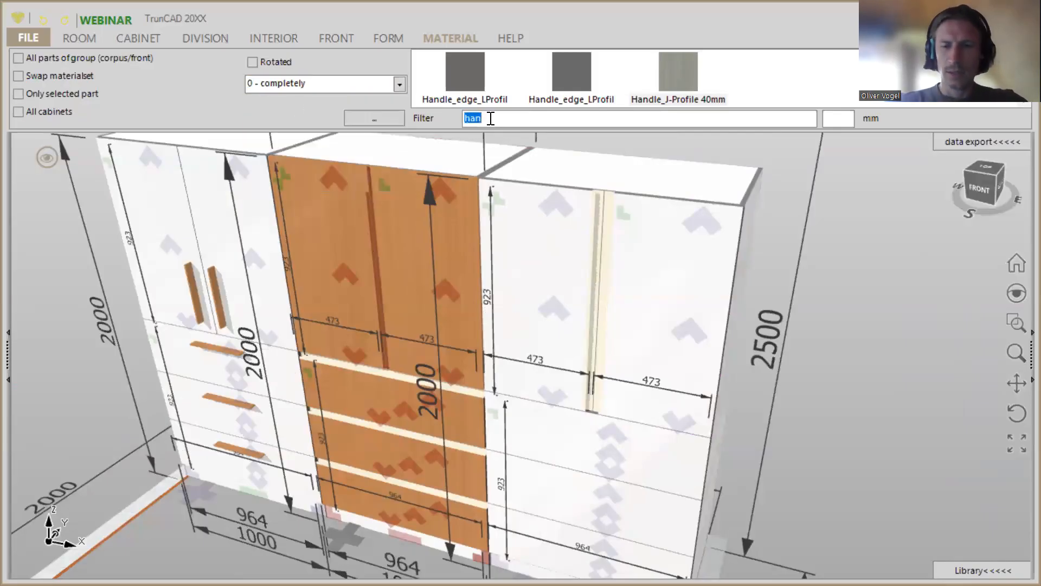
key("BackSpace")
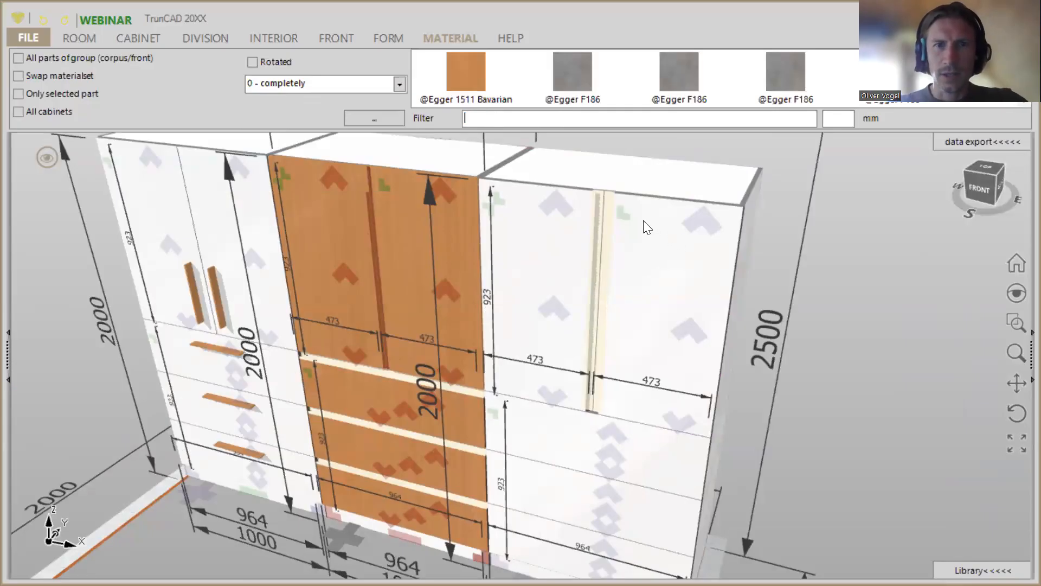
scroll(647, 228, "up", 3)
left_click_drag(470, 69, 577, 192)
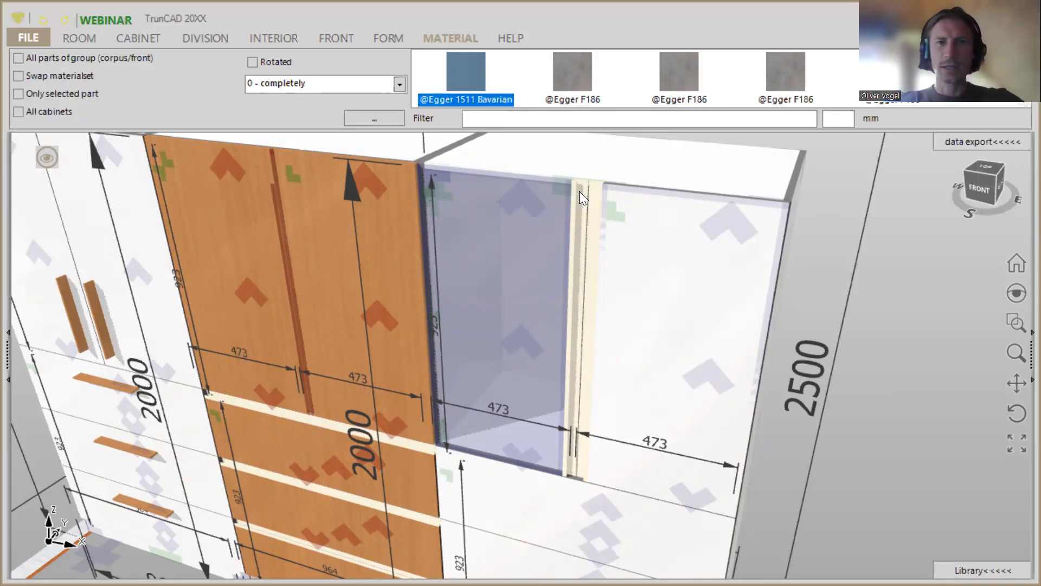
left_click_drag(579, 191, 579, 191)
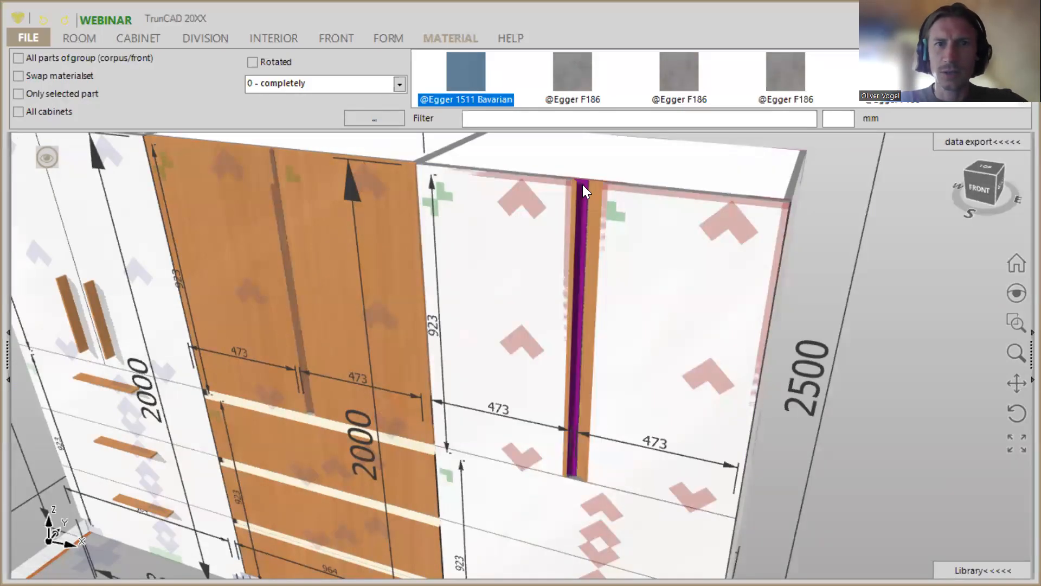
Step: Compare the door profiles' new finish with the J-profiles above the middle cabinet's drawers, up close and from a distance
scroll(582, 184, "down", 5)
scroll(579, 182, "up", 4)
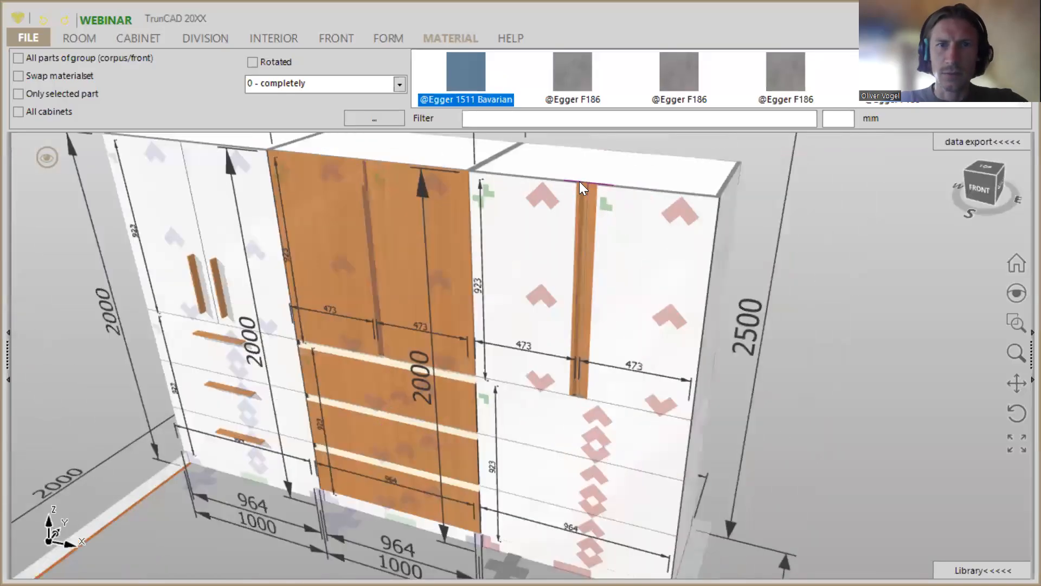
scroll(568, 294, "down", 2)
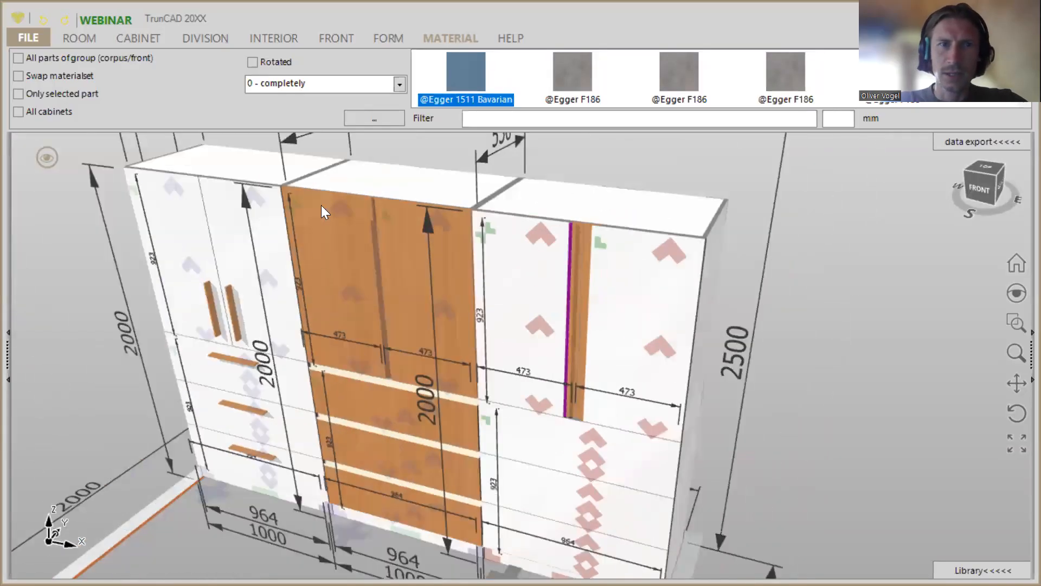
scroll(365, 403, "down", 3)
scroll(422, 363, "up", 4)
scroll(428, 354, "up", 1)
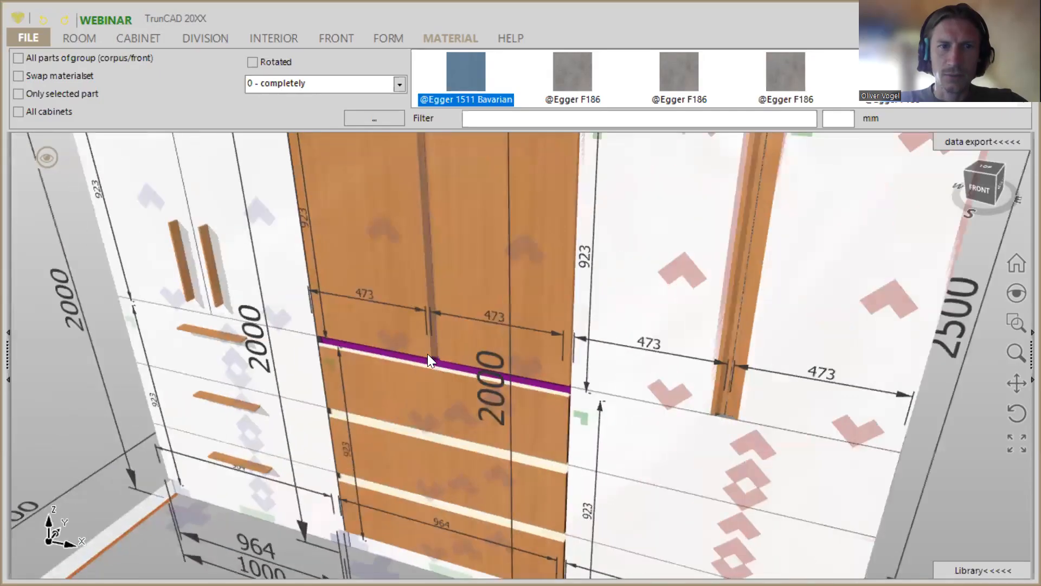
scroll(442, 366, "up", 5)
middle_click_drag(482, 351, 469, 387)
left_click(524, 348)
scroll(468, 387, "down", 2)
Step: Examine the third cabinet's top drawer front and its junction with the upper doors from several angles
scroll(468, 387, "down", 5)
middle_click_drag(646, 419, 220, 335, "ctrl")
middle_click_drag(362, 355, 313, 400)
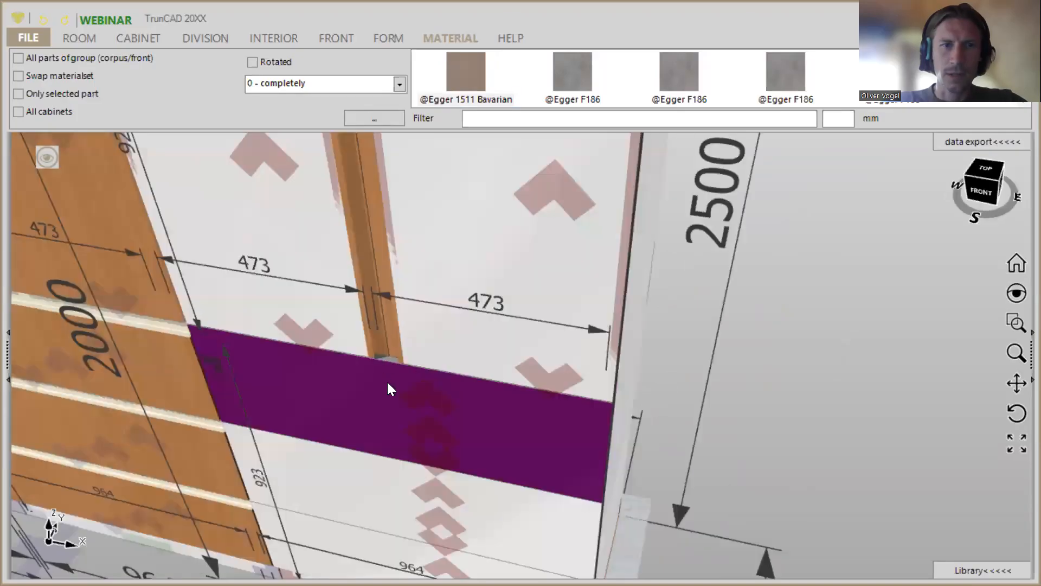
scroll(388, 389, "up", 3)
middle_click_drag(388, 390, 400, 359)
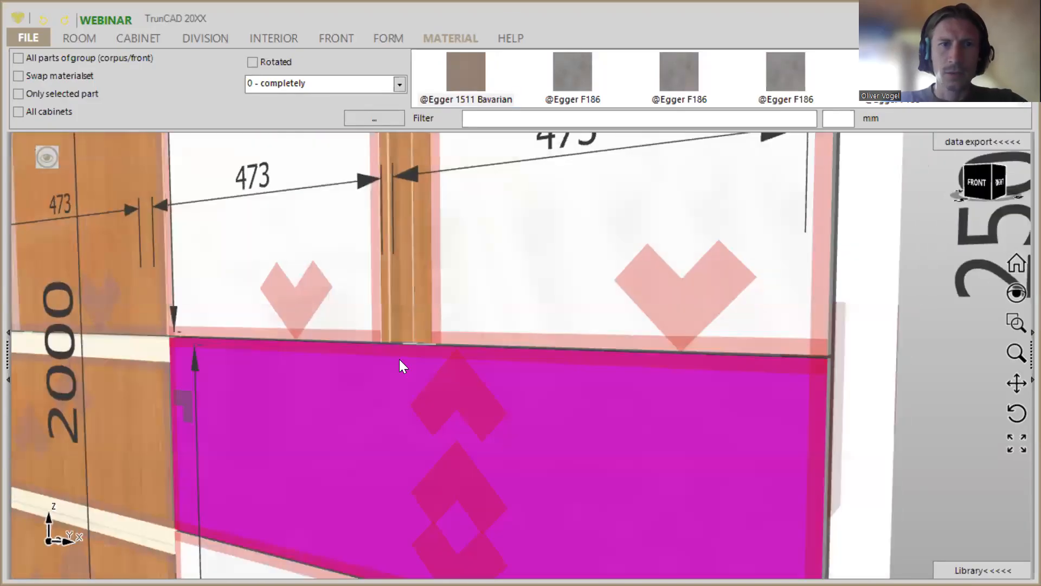
scroll(400, 360, "down", 3)
scroll(404, 398, "down", 5)
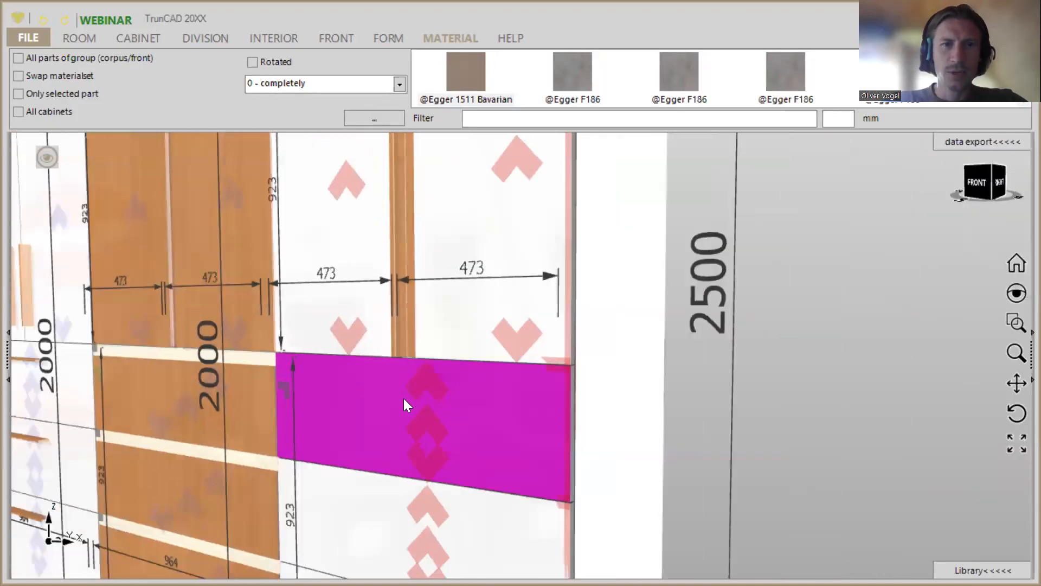
Step: Choose the Profile handle type and apply it to the third cabinet's drawer fronts
middle_click_drag(407, 413, 498, 357)
left_click(337, 38)
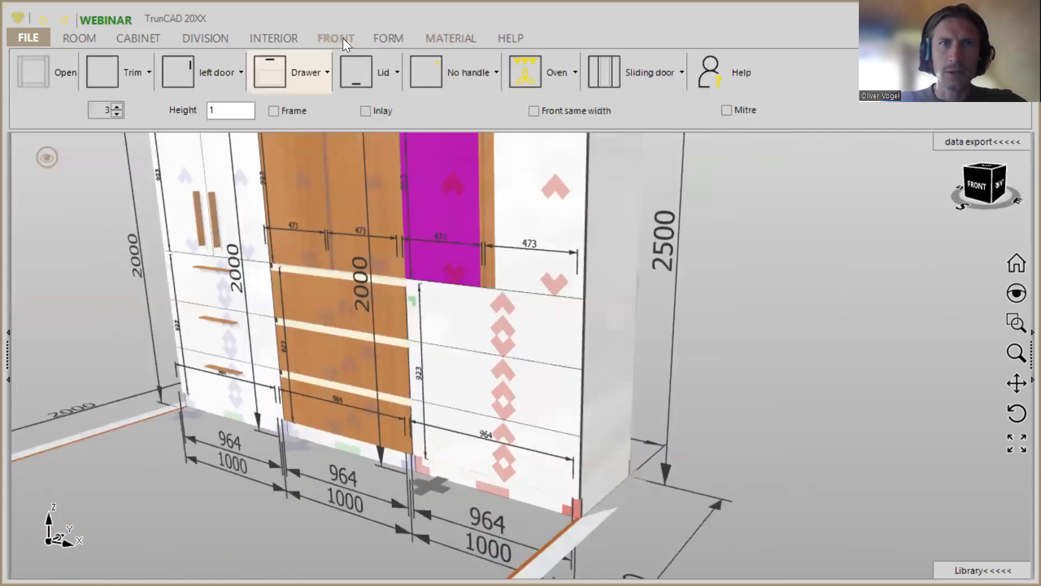
left_click(485, 82)
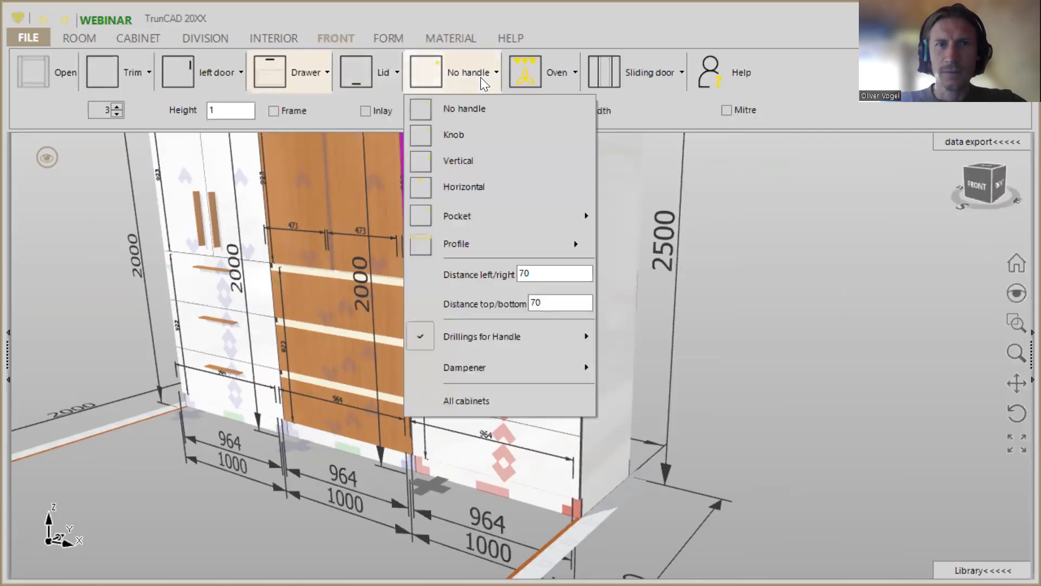
left_click(503, 246)
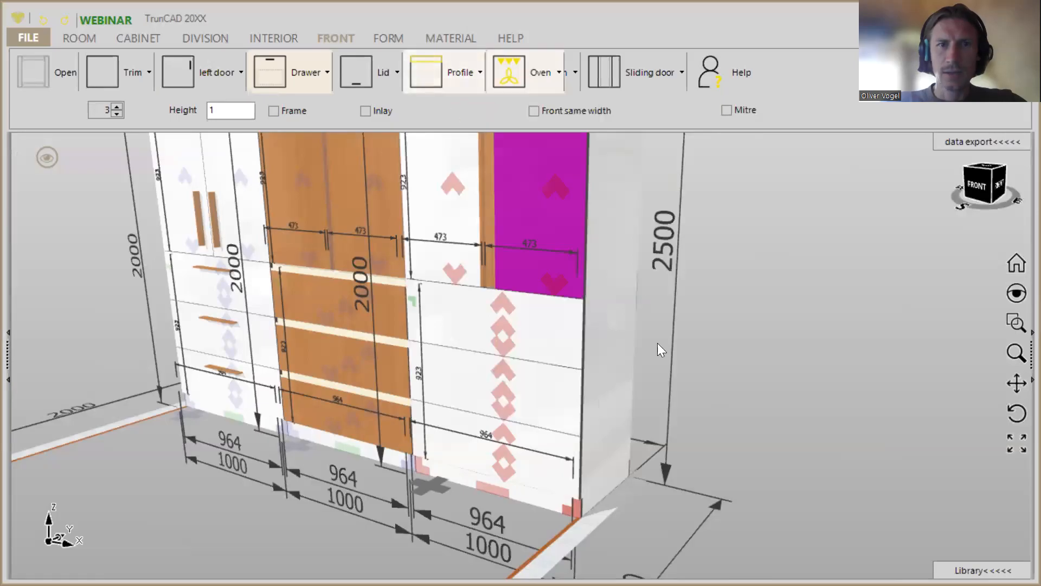
scroll(544, 469, "up", 5)
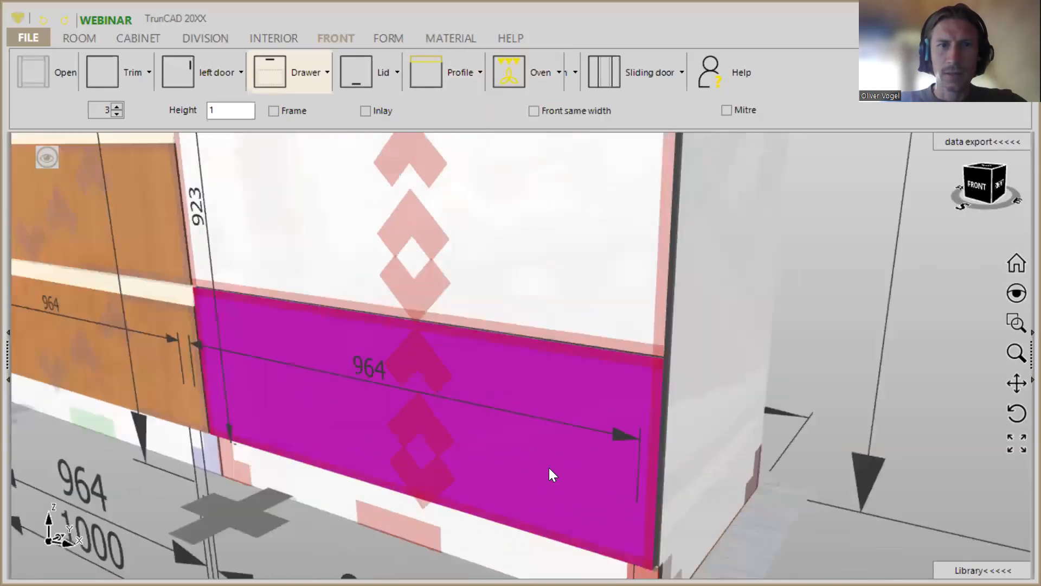
middle_click_drag(552, 463, 462, 421)
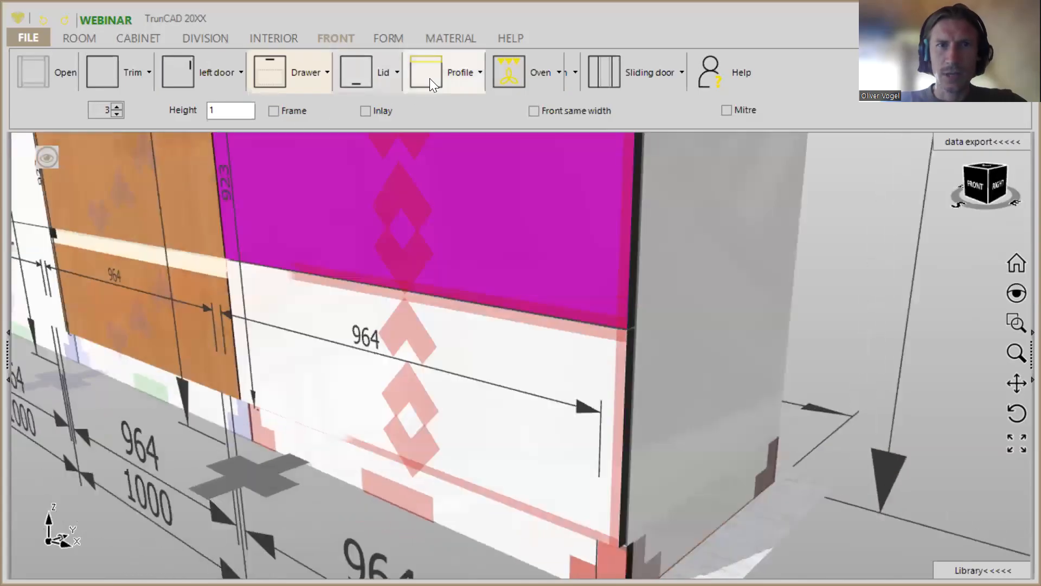
left_click_drag(429, 79, 400, 260)
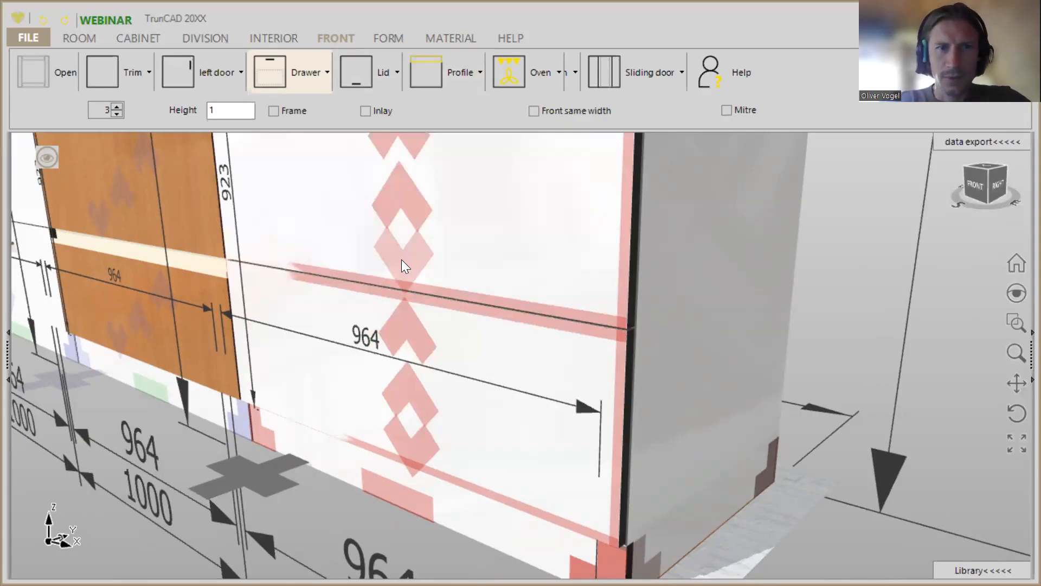
left_click(401, 260)
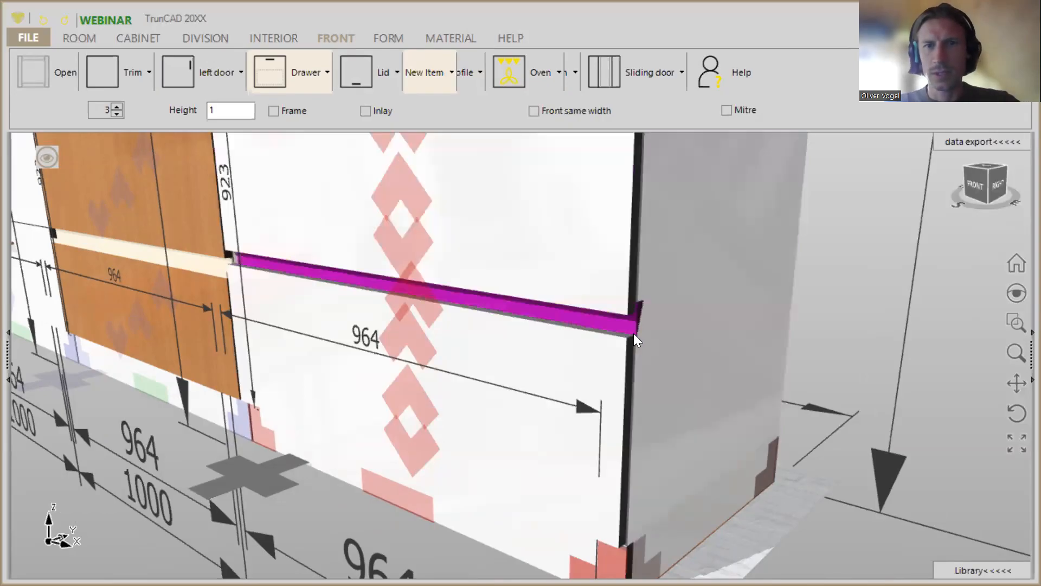
Step: Measure the third cabinet's lower drawer profile height and the distance from its upper corner to the front above
scroll(634, 333, "up", 5)
middle_click_drag(658, 333, 625, 272)
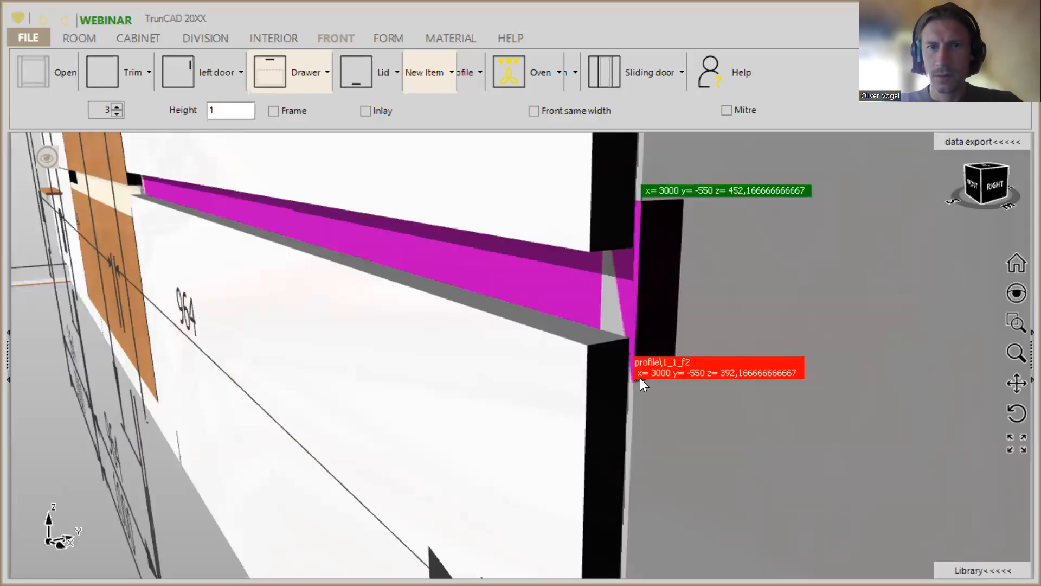
left_click(640, 378)
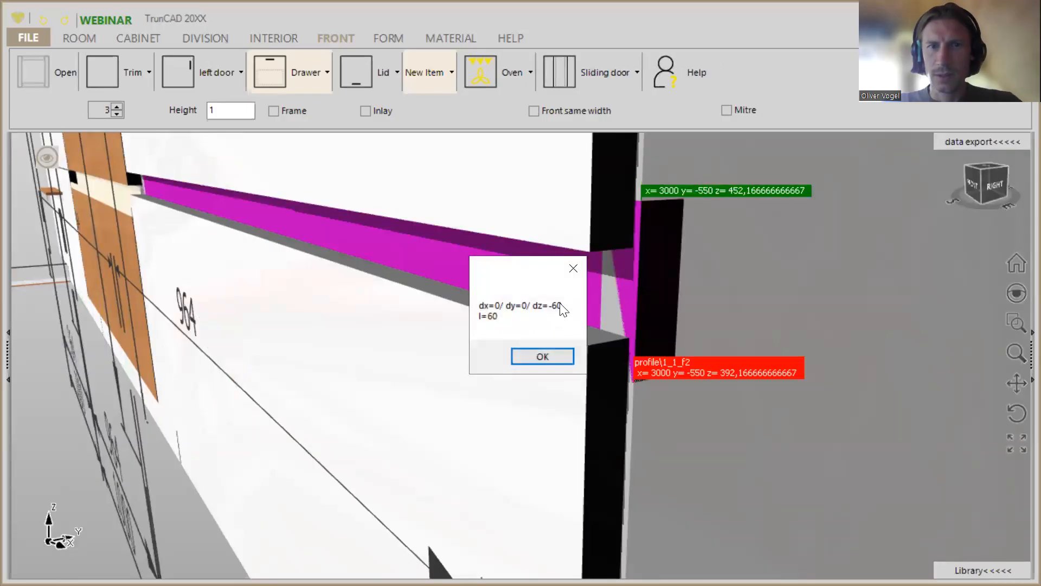
left_click(543, 356)
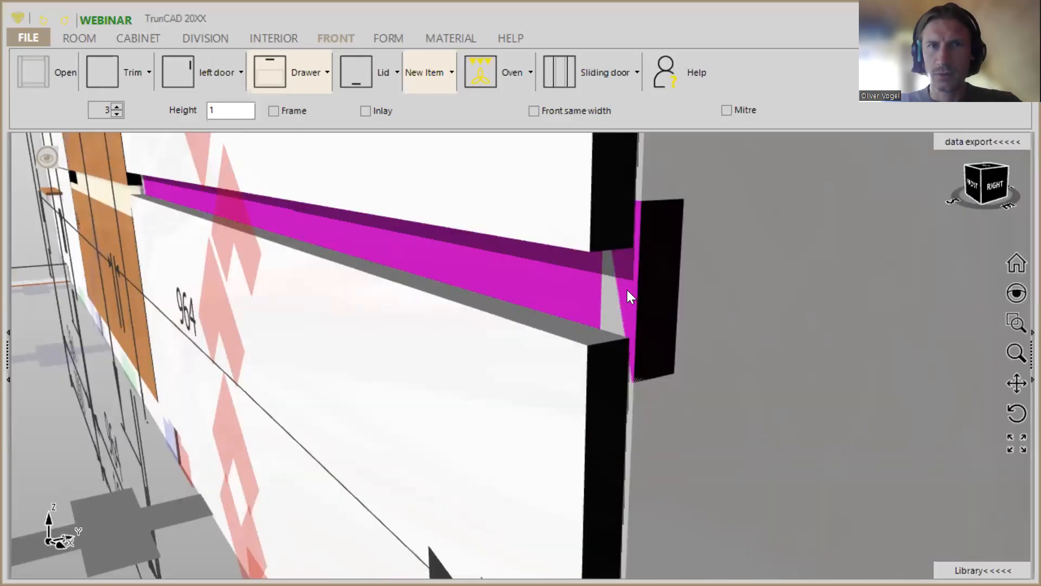
left_click(646, 200)
left_click(591, 249)
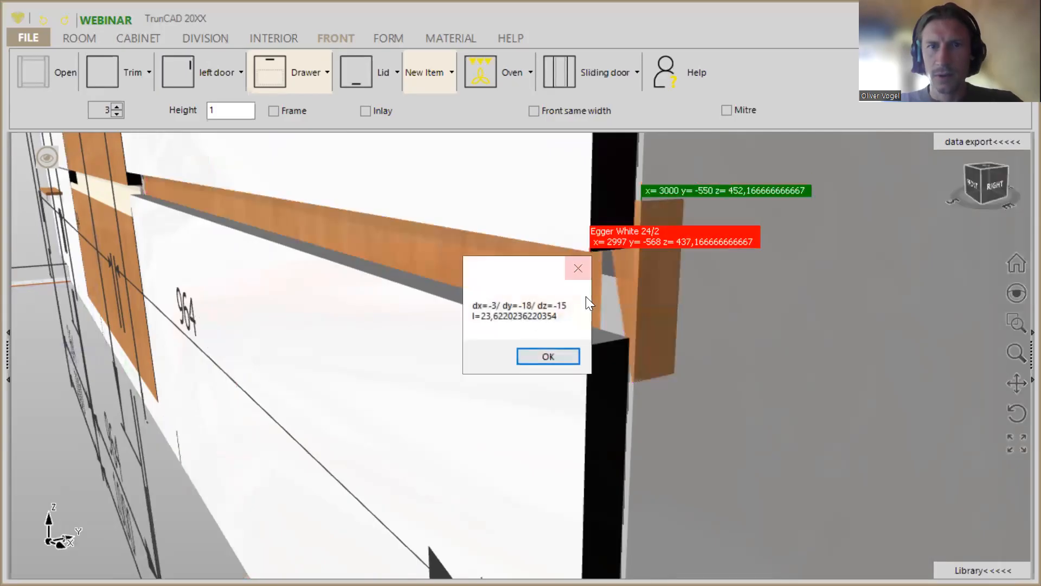
left_click(559, 355)
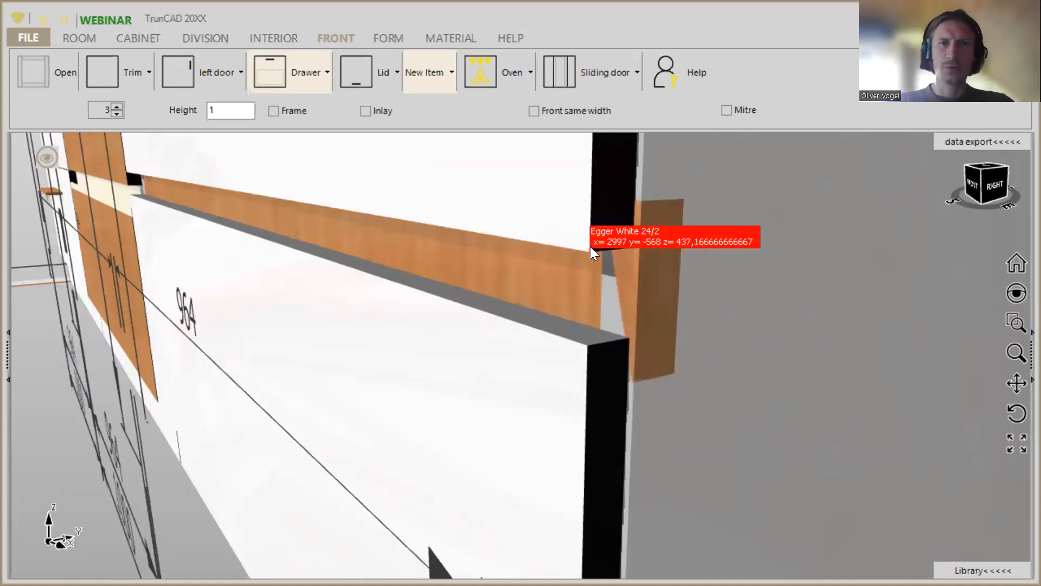
Step: Measure the vertical gap between the two lowest drawer fronts of the third cabinet
left_click(591, 250)
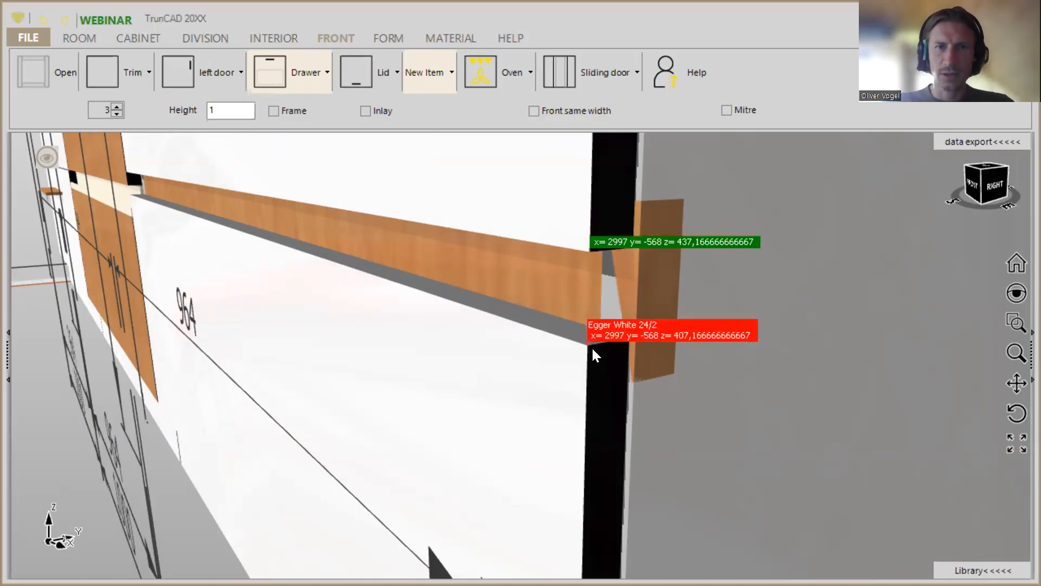
left_click(591, 347)
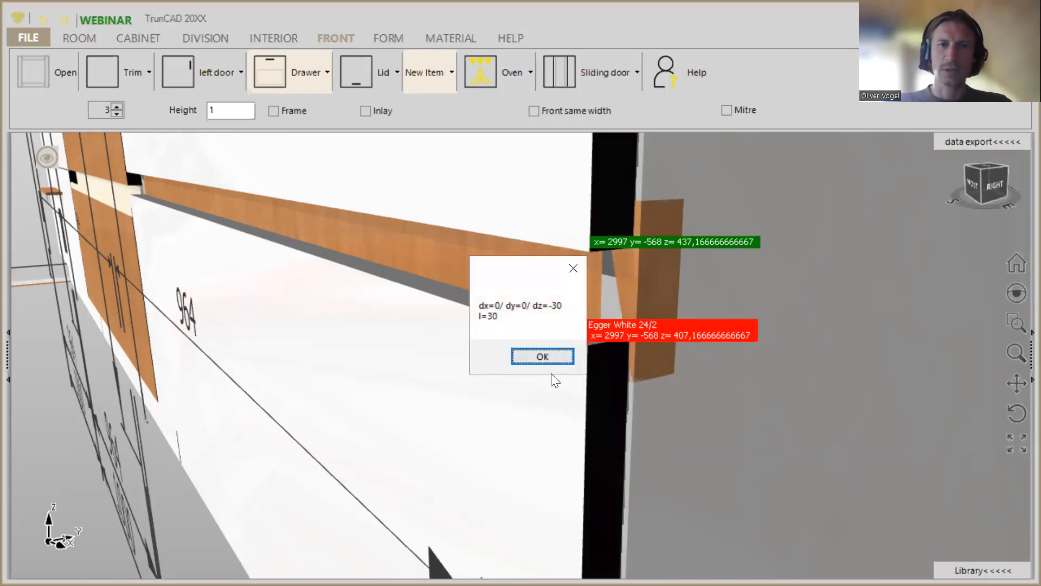
left_click(550, 359)
middle_click_drag(418, 236, 446, 248)
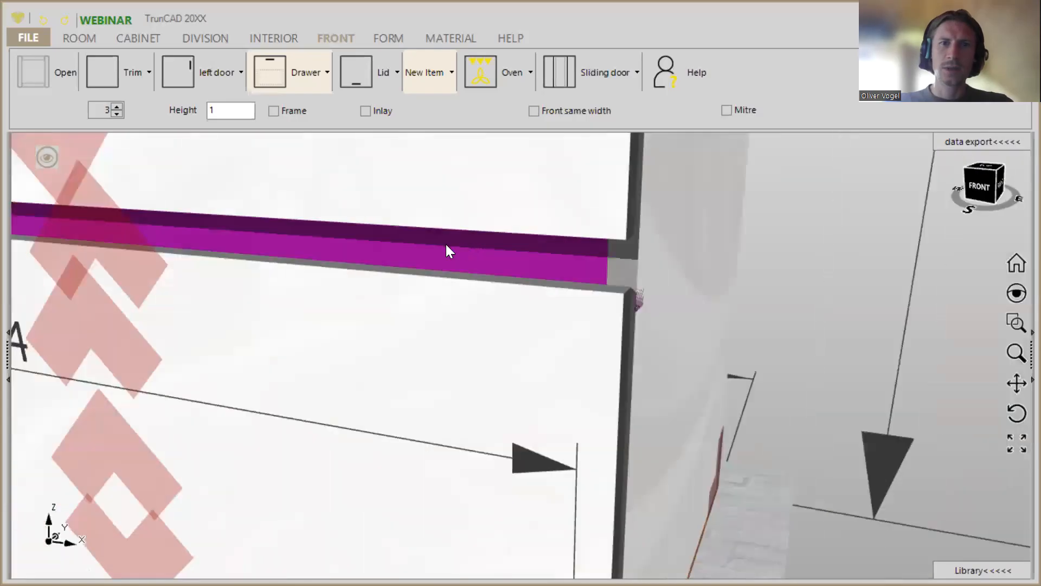
left_click(457, 34)
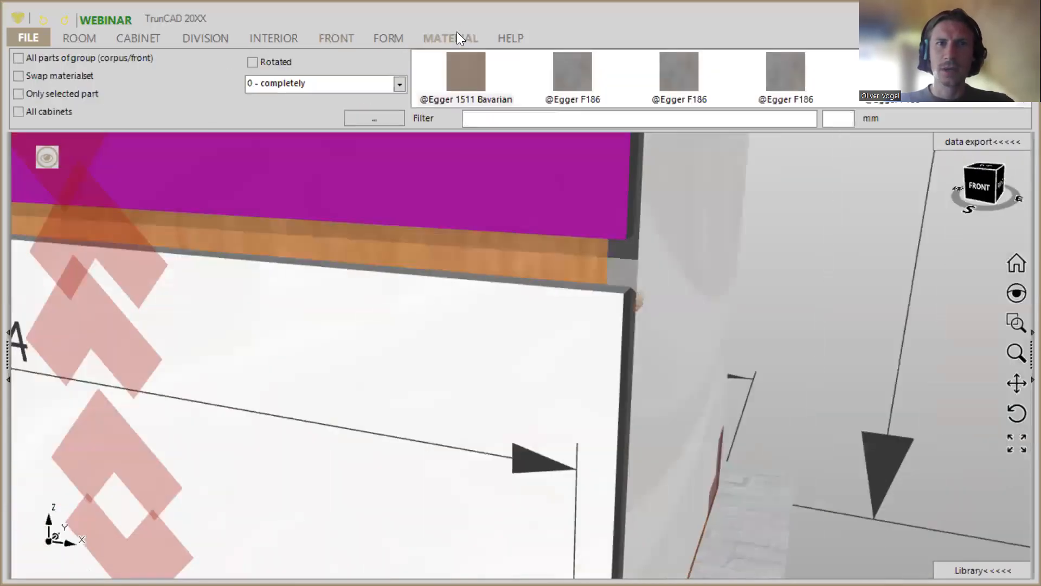
left_click(573, 118)
type("w")
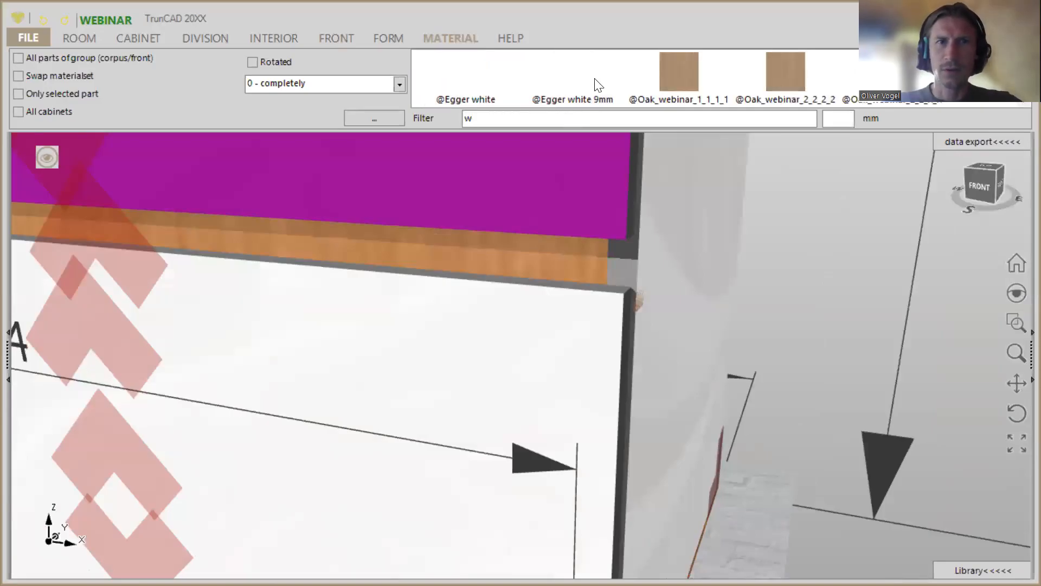
scroll(597, 84, "down", 2)
scroll(597, 84, "up", 2)
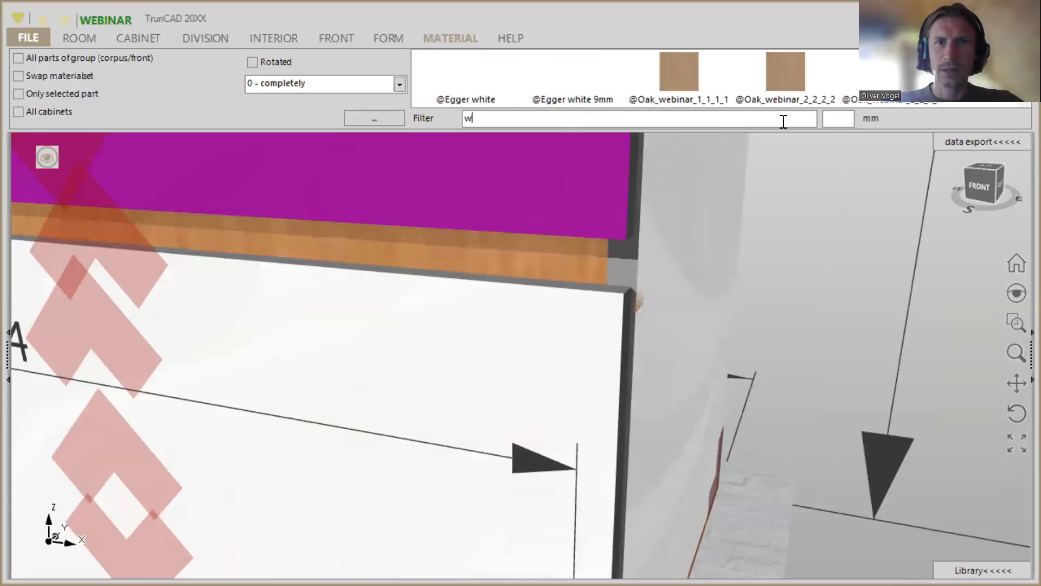
left_click(828, 119)
type("18")
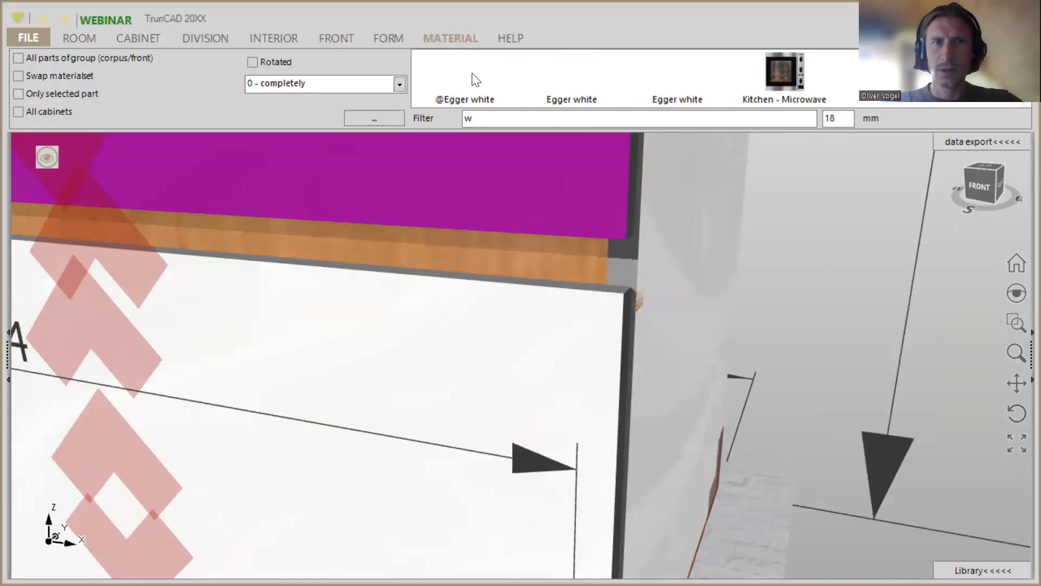
left_click_drag(467, 80, 476, 241)
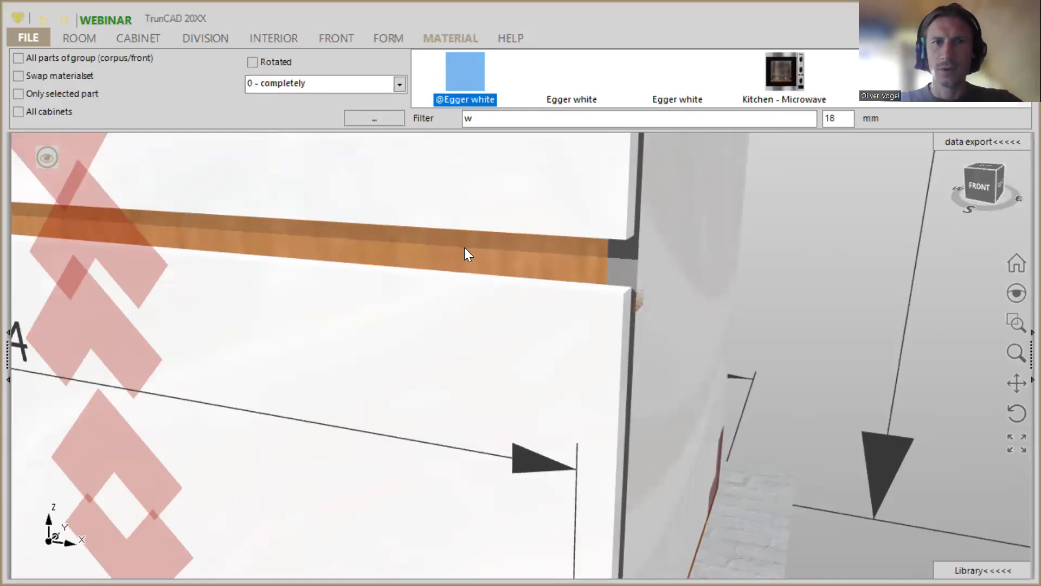
left_click(532, 255)
Step: Choose the Profile handle type and apply it to the third cabinet's top drawer front, below the doors
scroll(778, 244, "down", 3)
middle_click_drag(766, 239, 689, 399)
scroll(699, 318, "up", 2)
scroll(702, 289, "down", 2)
scroll(704, 320, "up", 1)
scroll(660, 244, "down", 3)
middle_click_drag(653, 305, 665, 313)
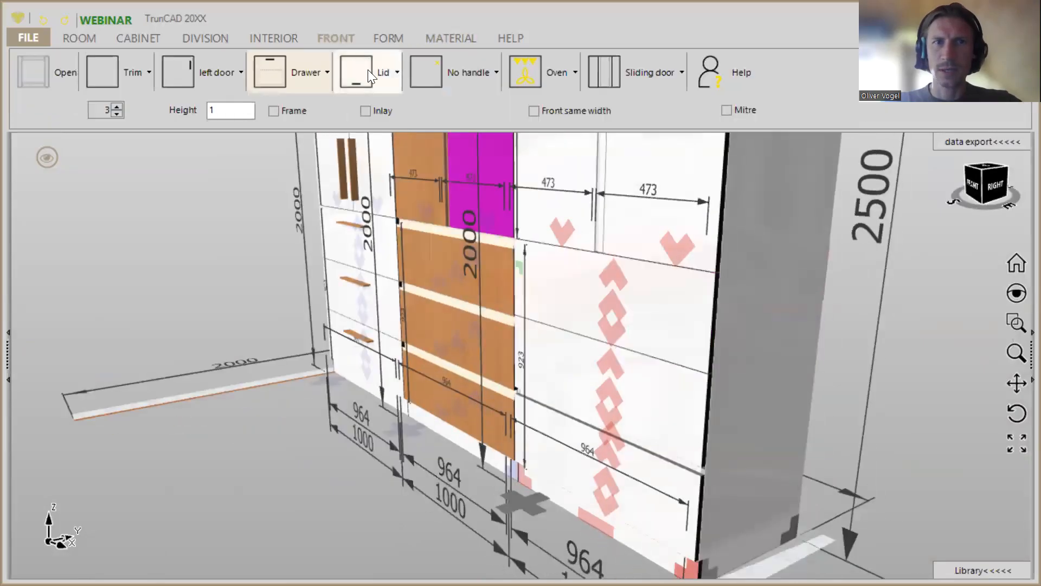
left_click(476, 73)
mouse_move(474, 252)
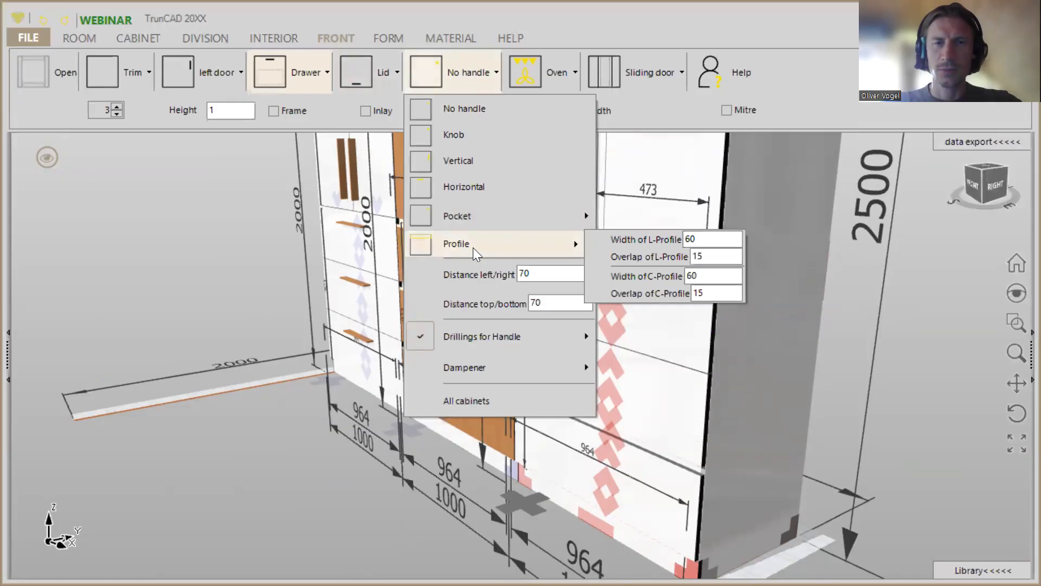
left_click(473, 247)
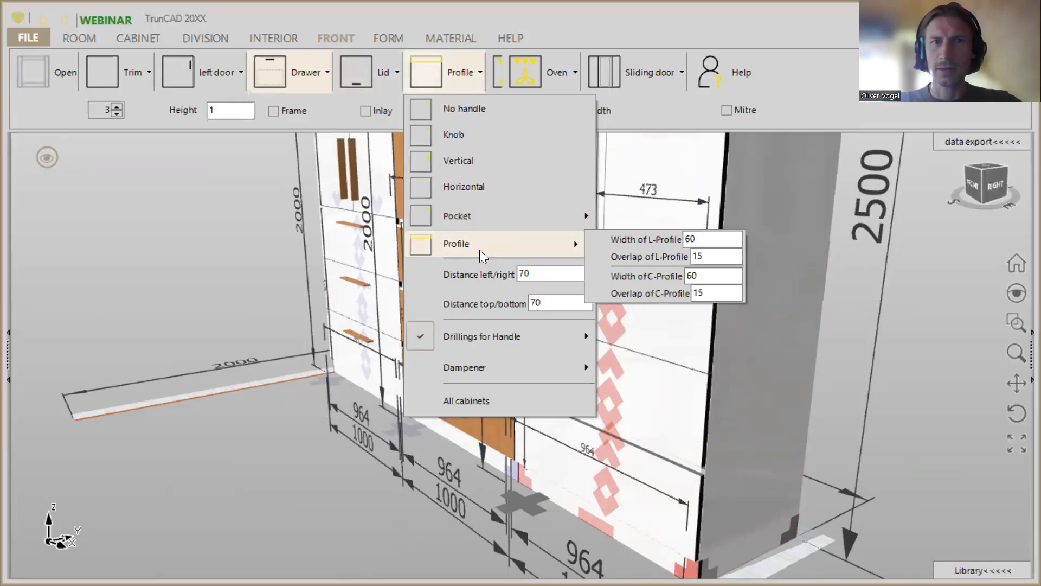
left_click(888, 341)
scroll(632, 255, "up", 3)
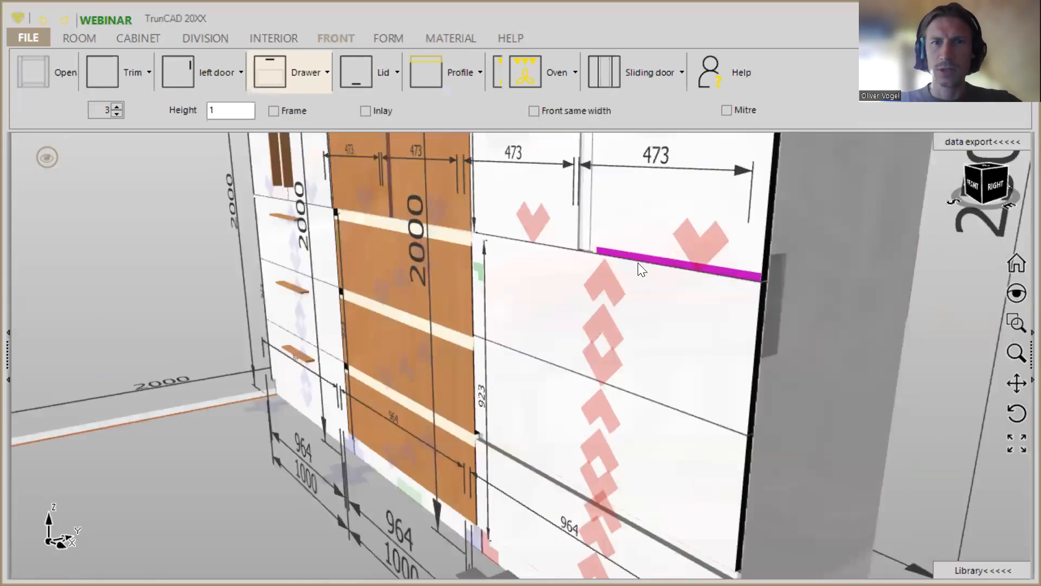
scroll(644, 287, "up", 3)
middle_click_drag(645, 295, 596, 308)
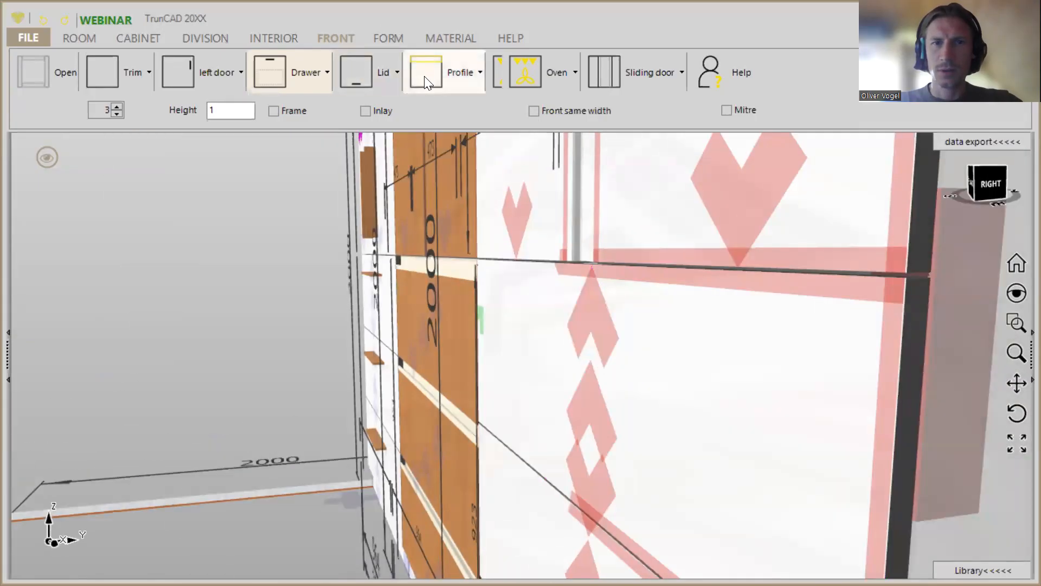
left_click(590, 304)
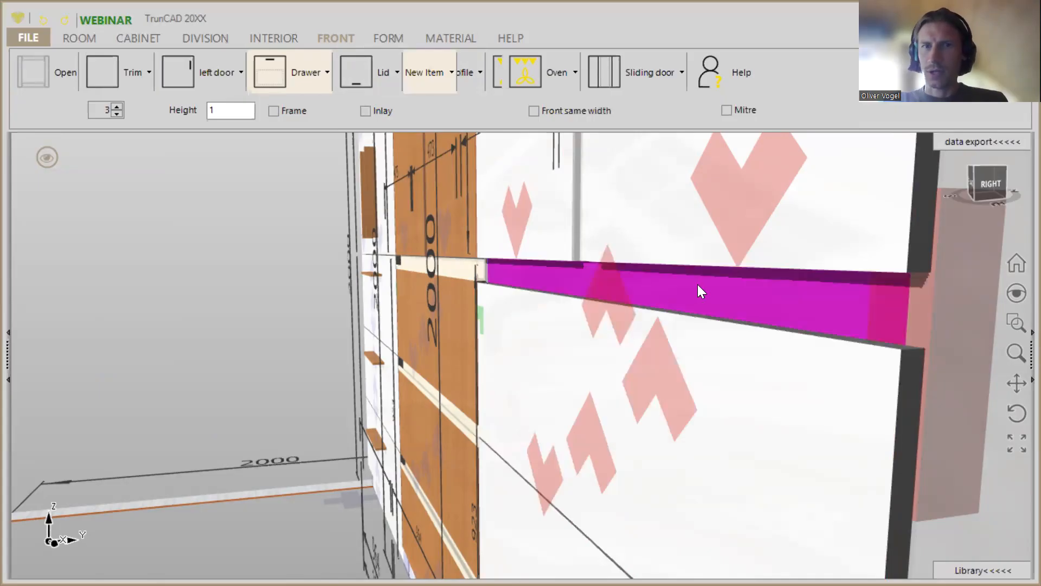
Step: Examine the third cabinet's drawer profiles below the doors and above the bottom drawer from the side
scroll(698, 285, "down", 3)
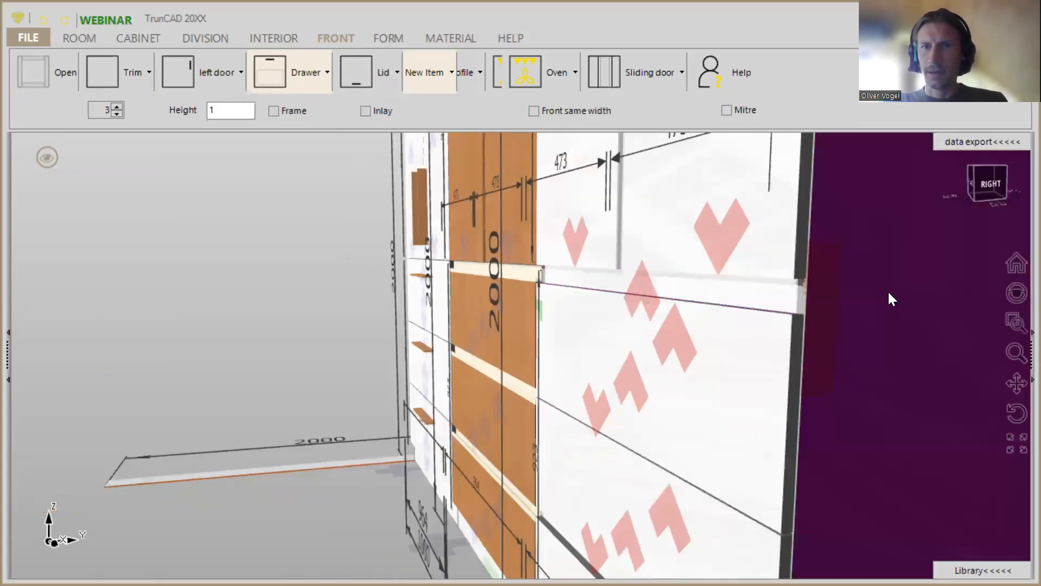
scroll(888, 293, "down", 2)
middle_click_drag(851, 329, 610, 307)
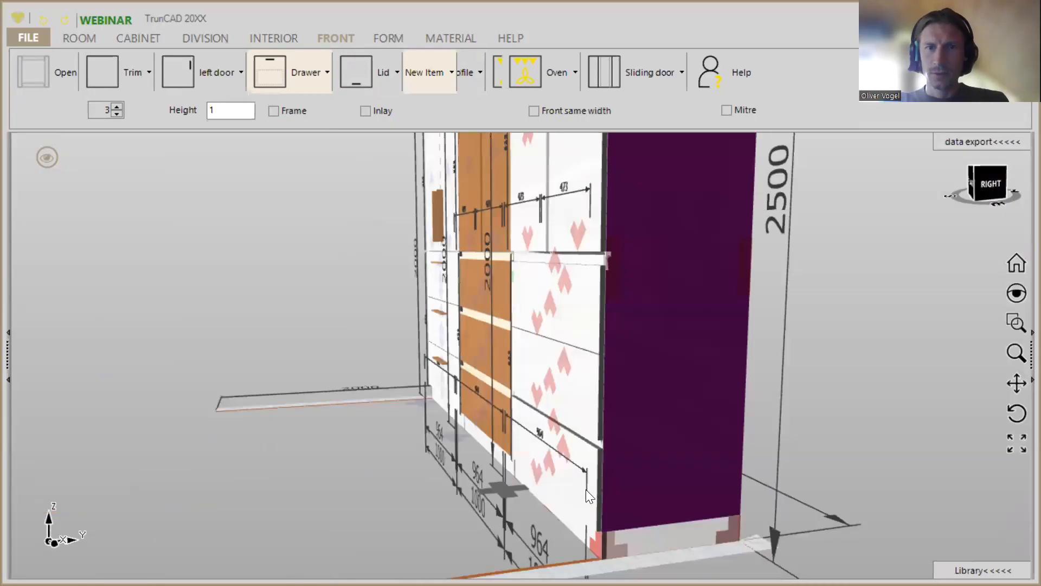
scroll(586, 441, "up", 3)
scroll(576, 342, "down", 3)
middle_click_drag(576, 341, 588, 428)
scroll(609, 329, "up", 5)
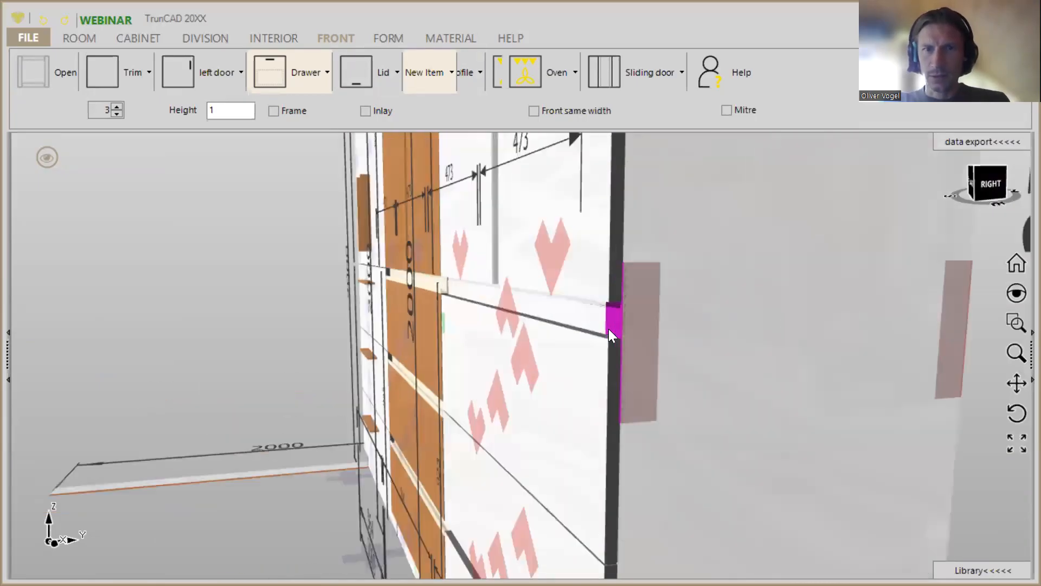
scroll(509, 339, "down", 4)
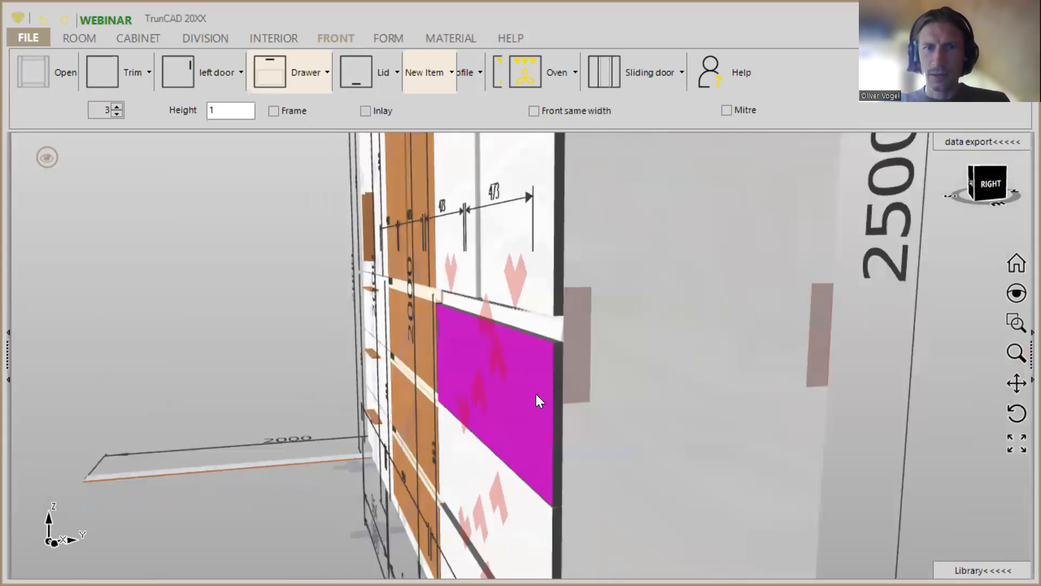
scroll(537, 397, "down", 2)
middle_click_drag(554, 498, 658, 311)
scroll(598, 350, "up", 1)
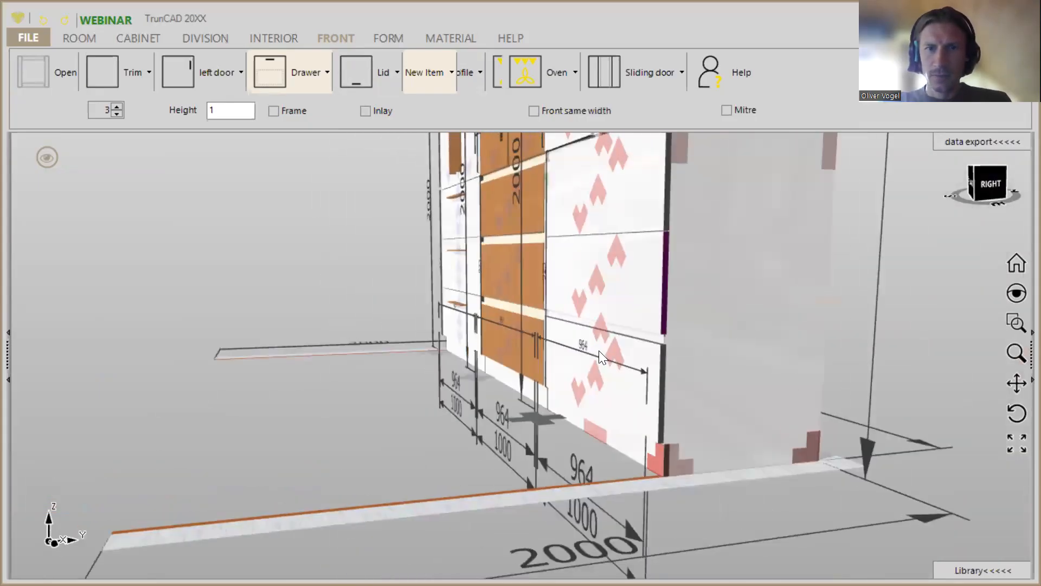
scroll(599, 351, "up", 3)
scroll(600, 344, "up", 1)
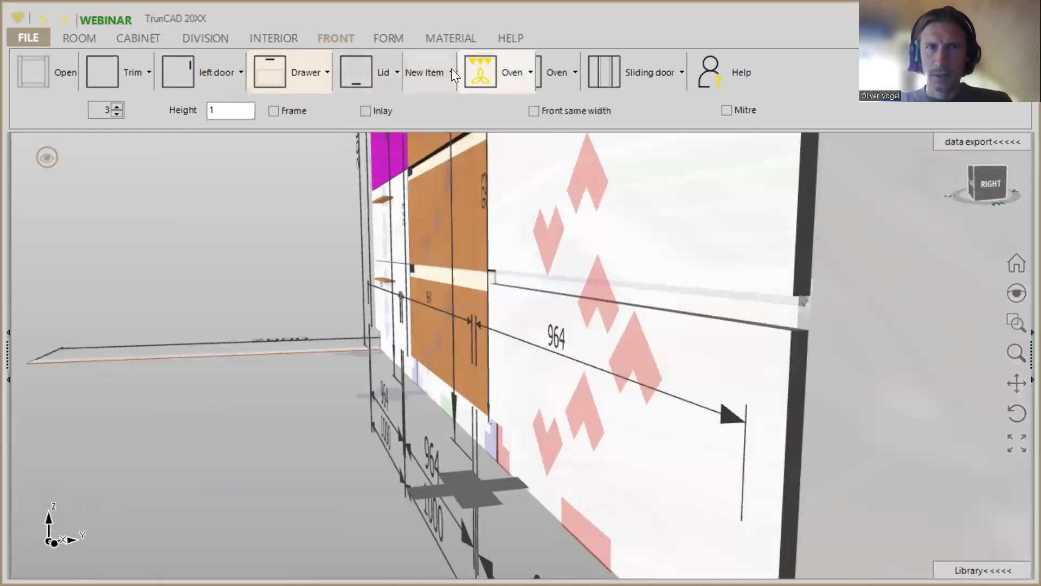
left_click(451, 39)
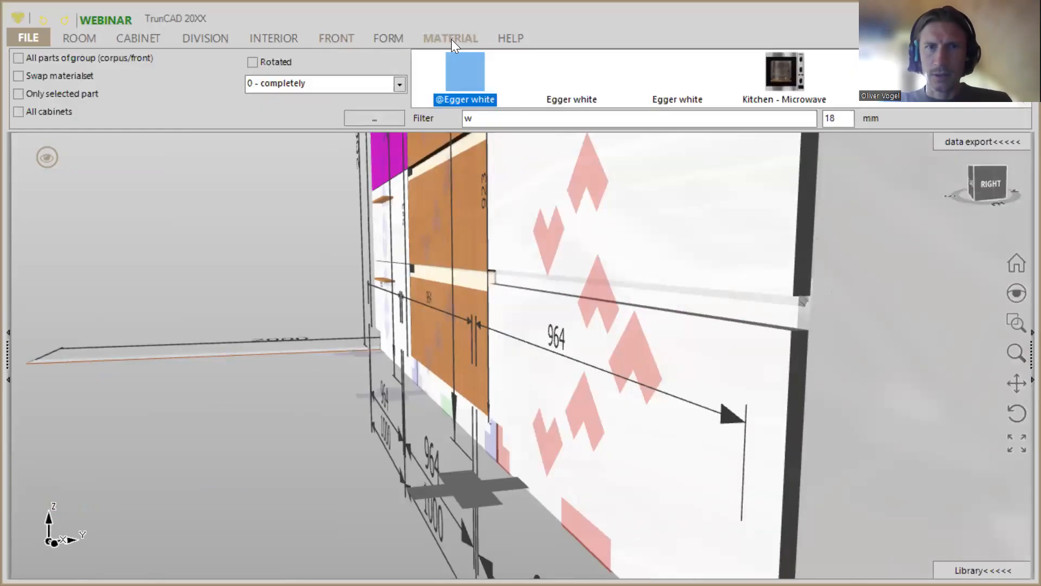
left_click(494, 118)
key("BackSpace")
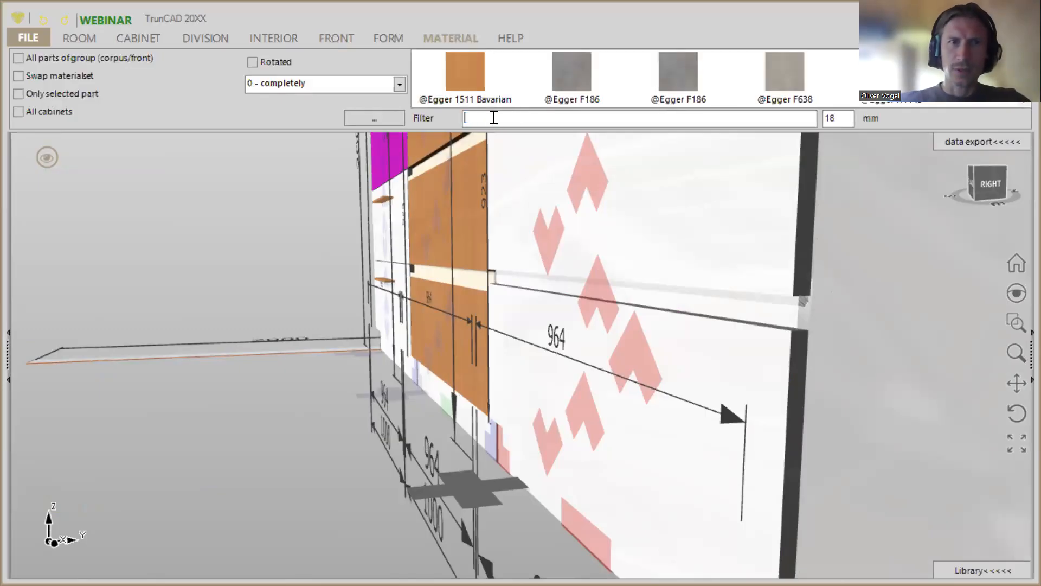
left_click_drag(481, 87, 702, 303)
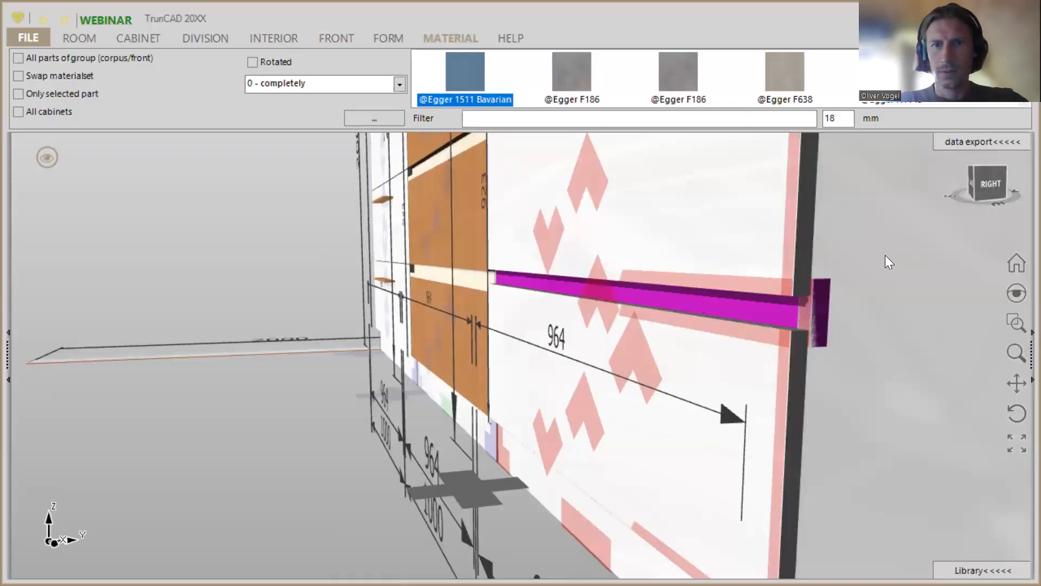
Step: Set the Width of C-Profile to 80 in the Profile handle settings
scroll(729, 262, "down", 1)
middle_click_drag(729, 262, 699, 340)
scroll(743, 252, "down", 3)
scroll(743, 252, "down", 1)
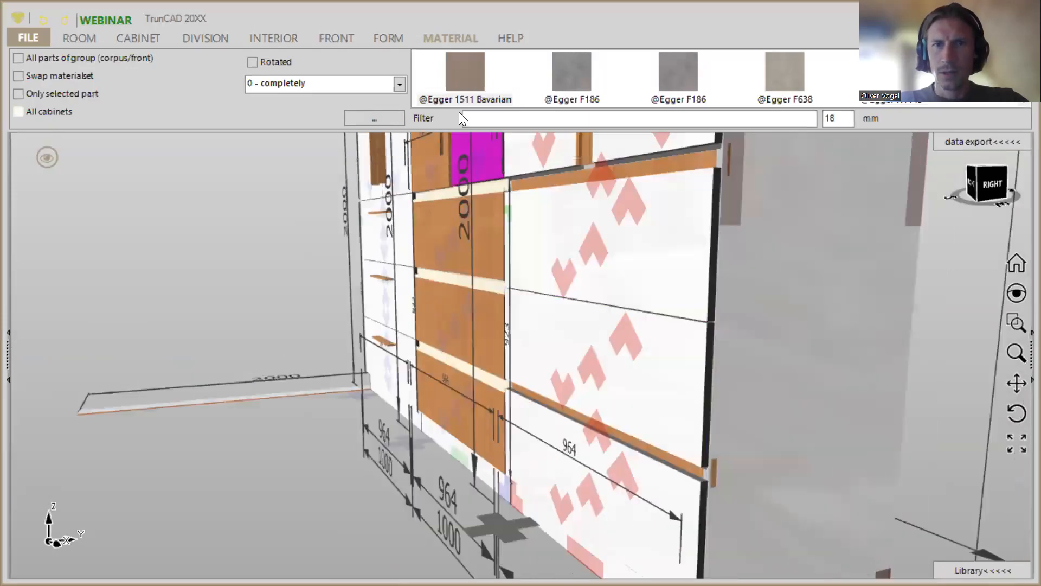
left_click(346, 37)
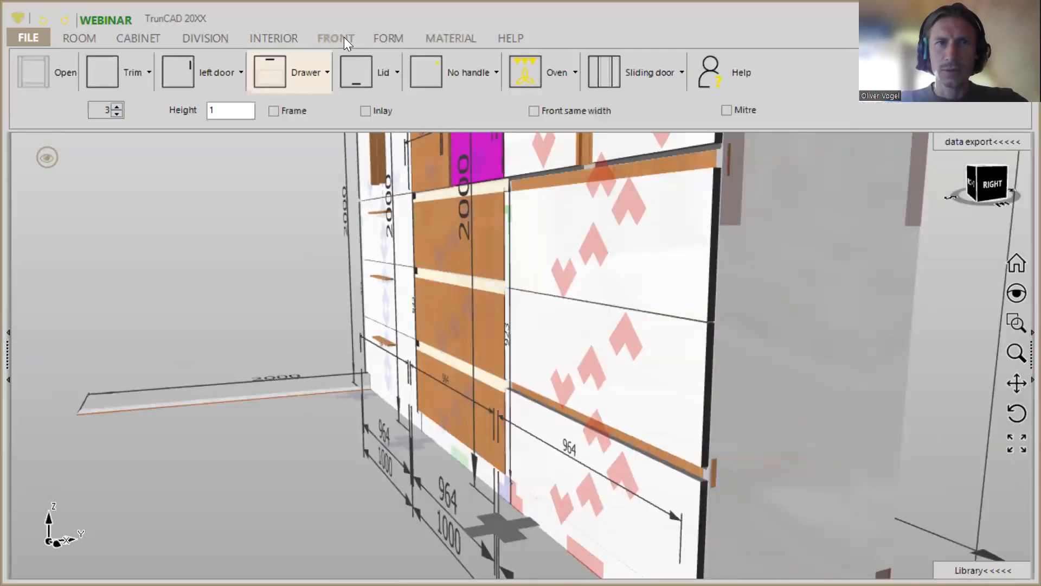
left_click(468, 77)
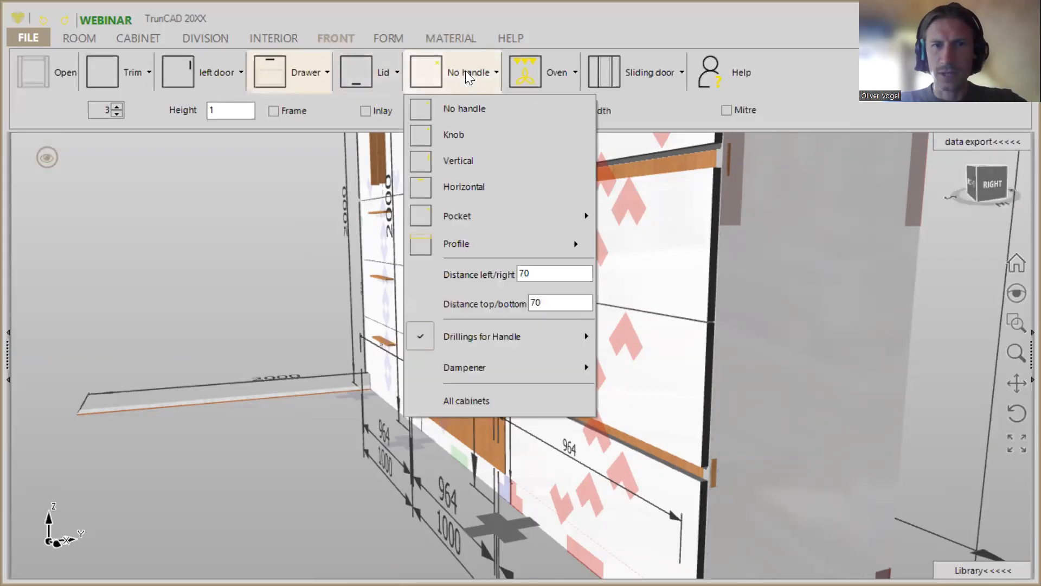
mouse_move(460, 243)
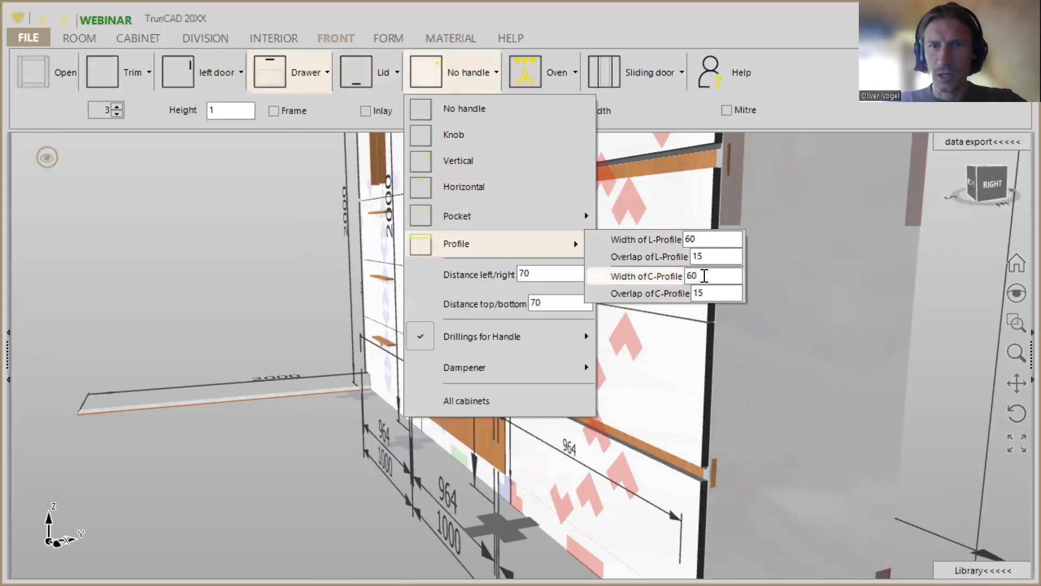
double_click(704, 276)
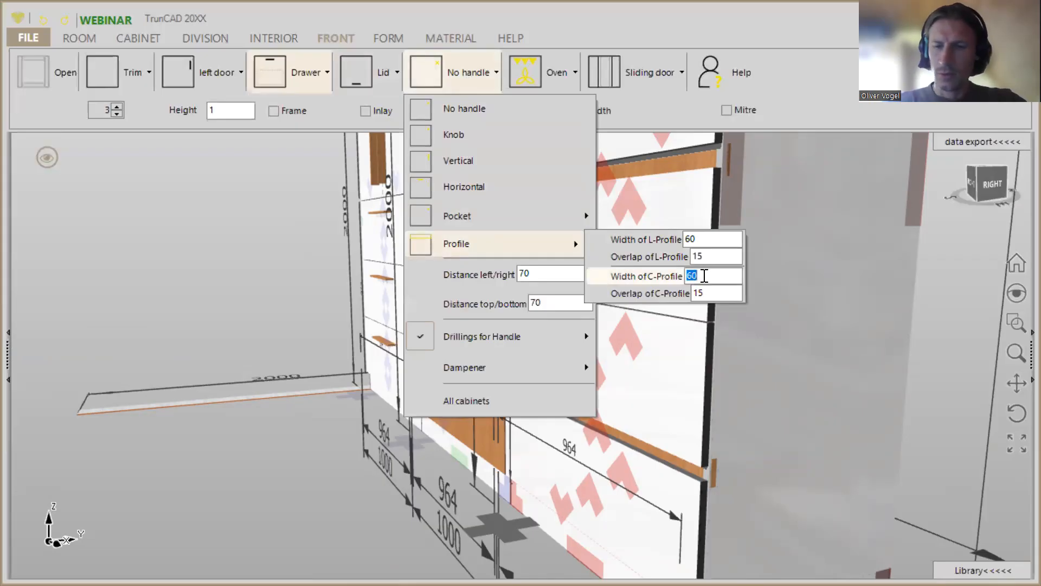
type("8")
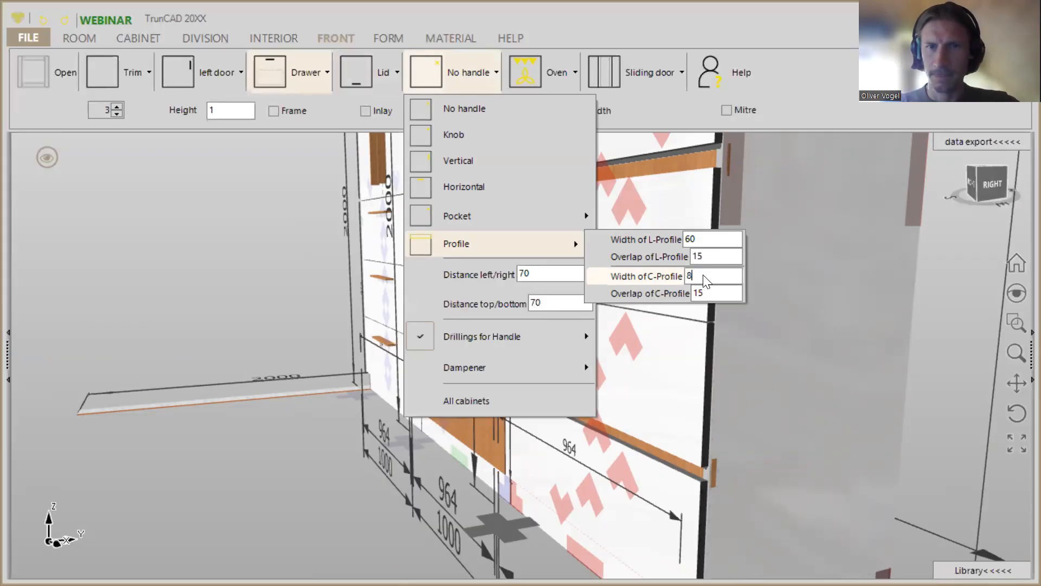
type("0")
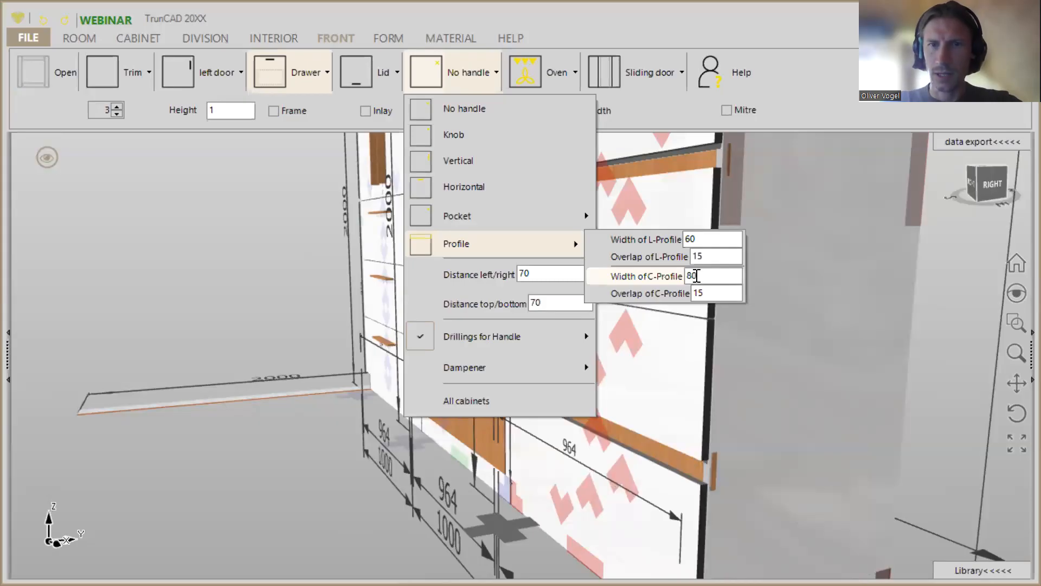
Step: Set the Width of L-Profile to 50 in the Profile handle settings
double_click(700, 239)
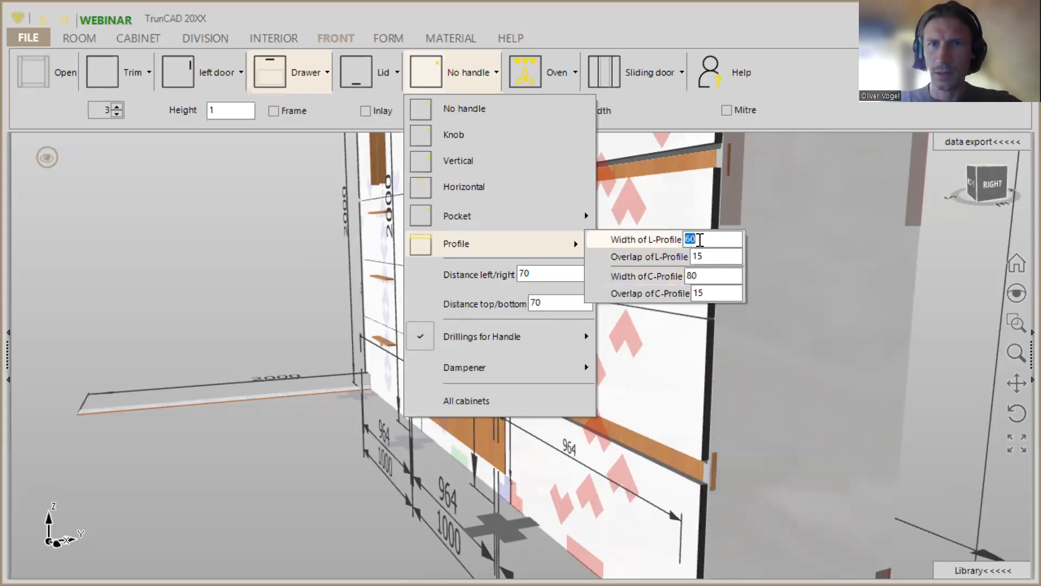
type("5")
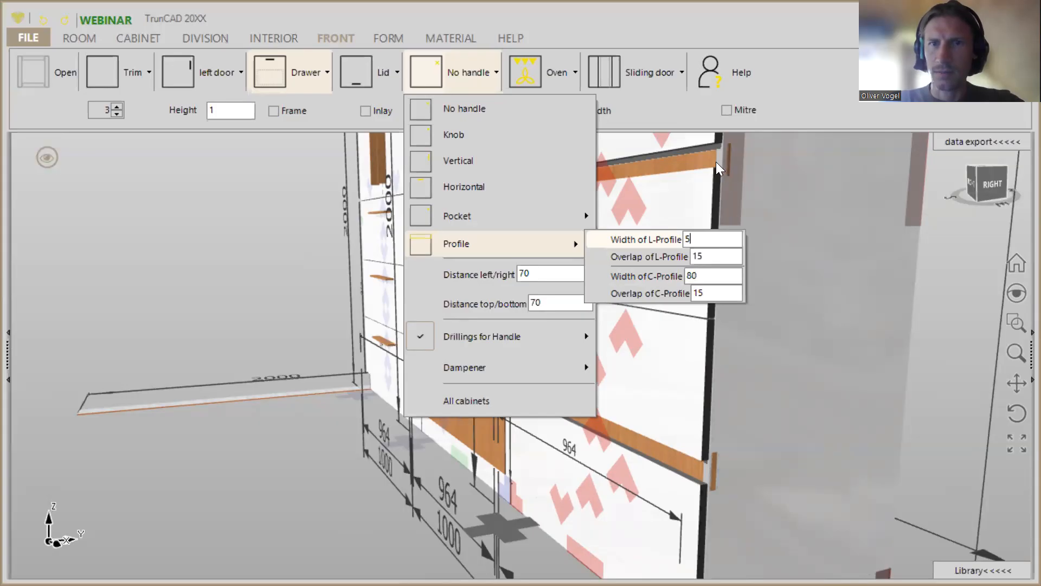
type("0")
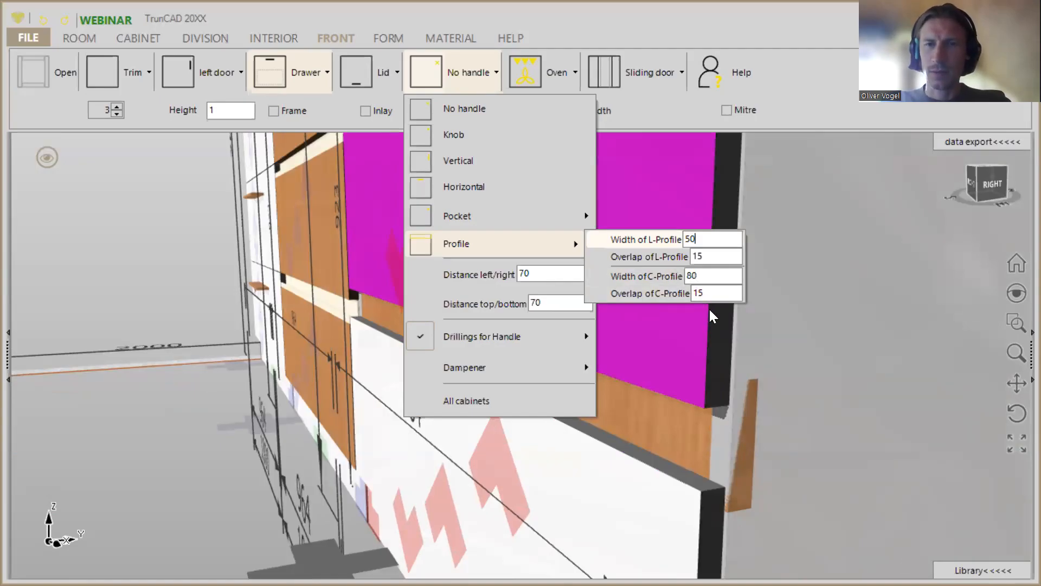
Step: Measure the vertical gap at the handle profile between the third cabinet's middle and bottom drawer fronts
left_click(706, 403)
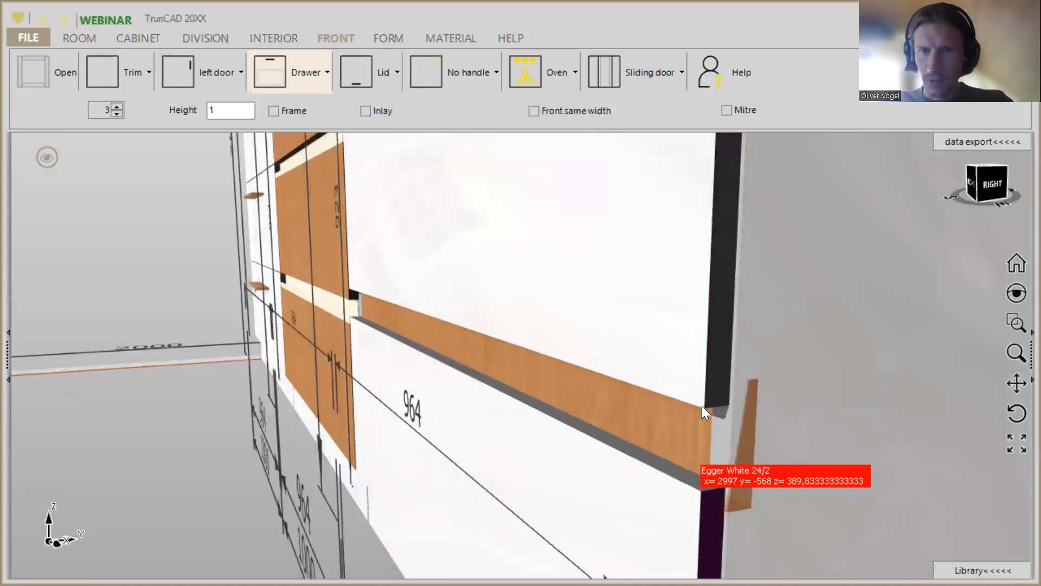
left_click(701, 405)
left_click(704, 404)
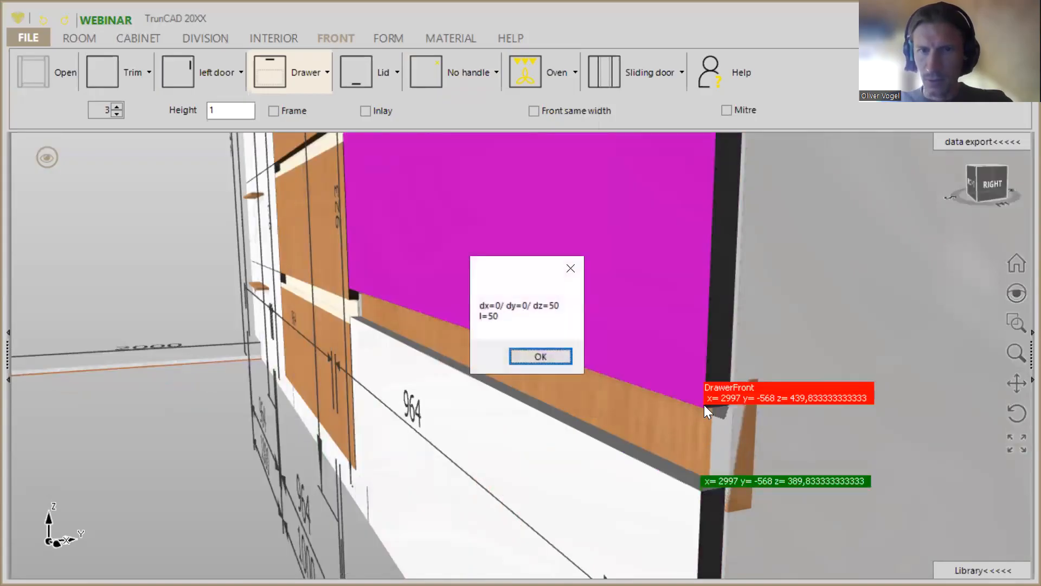
left_click(543, 356)
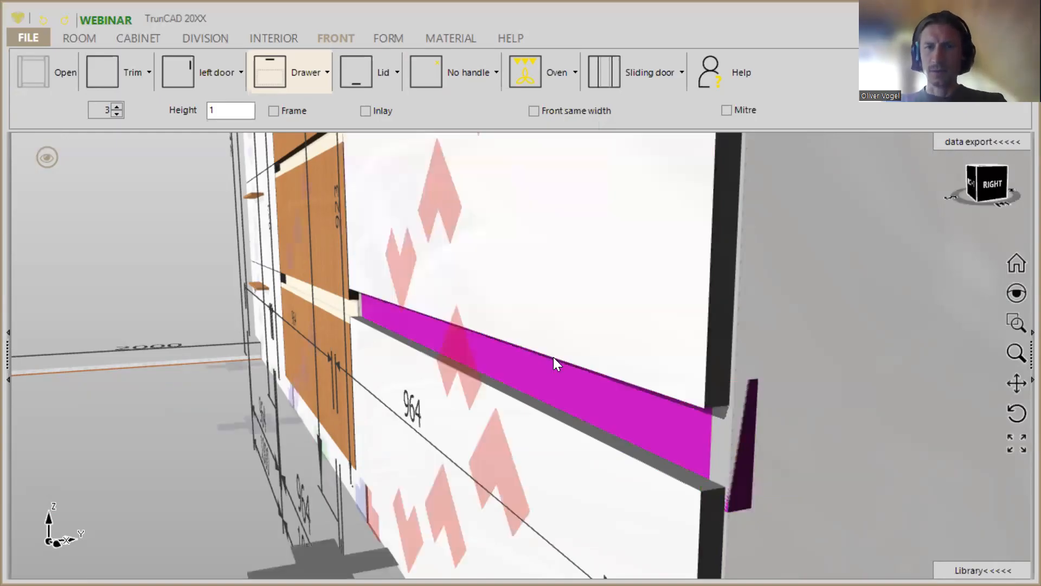
Step: Remove the handle profile between the third cabinet's middle and bottom drawer fronts
scroll(863, 379, "down", 5)
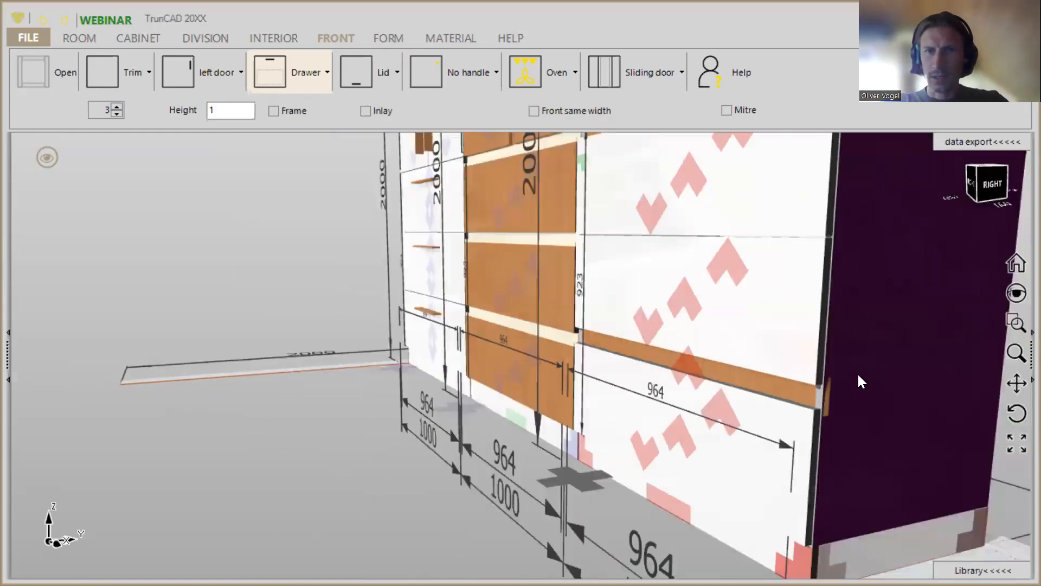
middle_click_drag(846, 363, 799, 361)
scroll(826, 397, "down", 1)
scroll(826, 397, "down", 2)
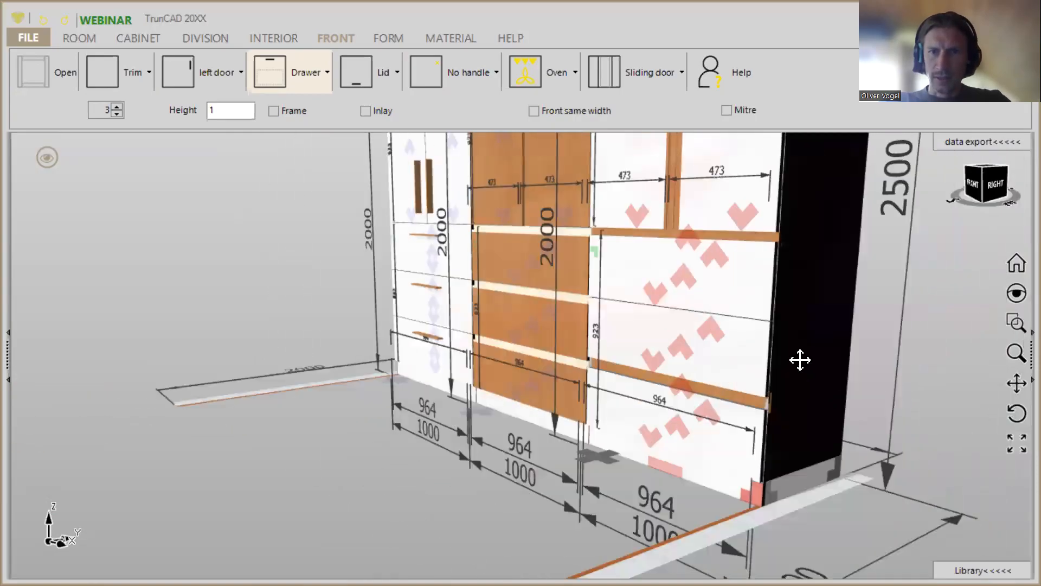
scroll(800, 364, "down", 1)
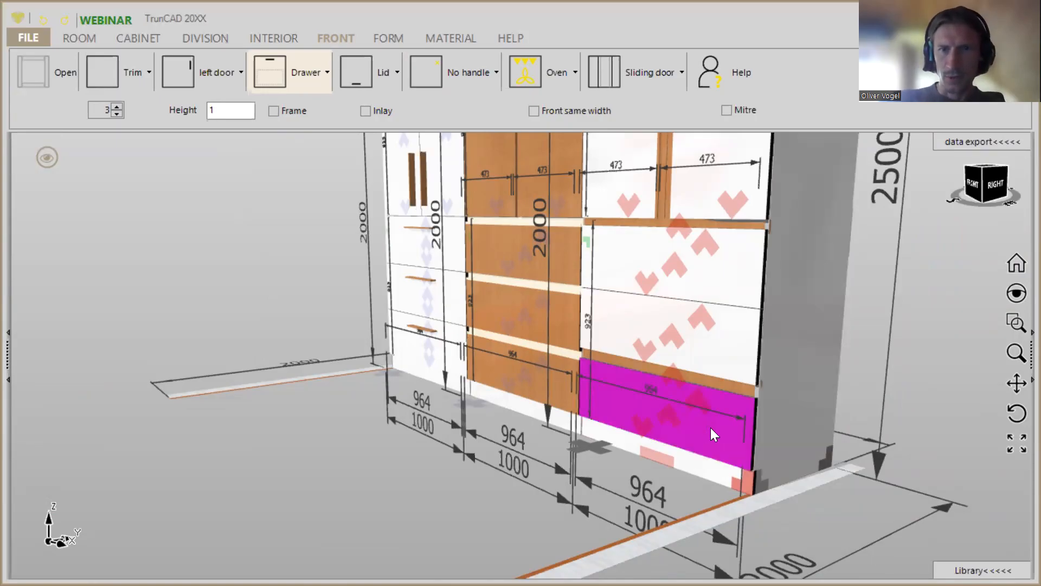
scroll(687, 414, "up", 2)
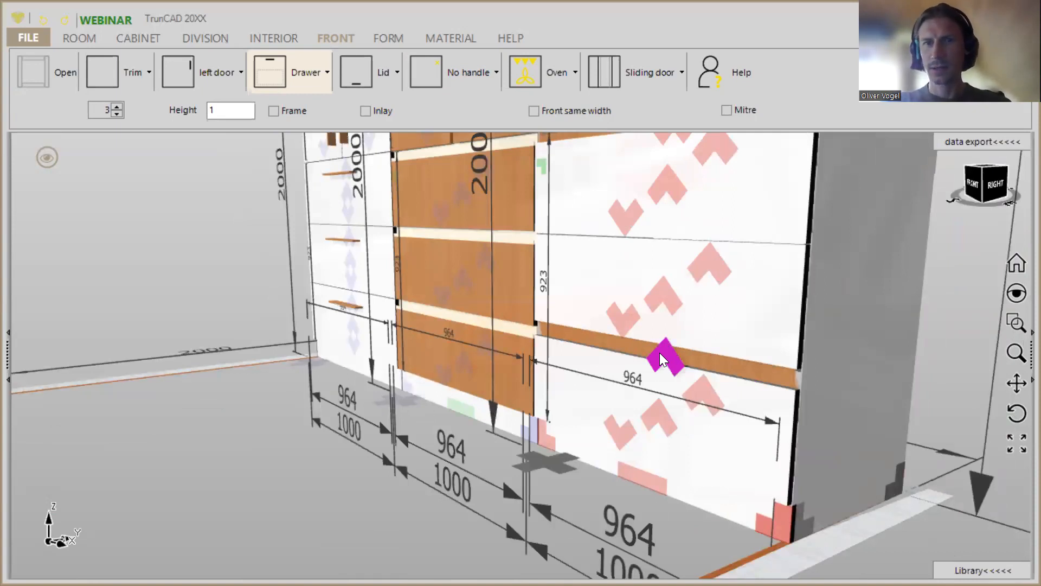
scroll(659, 353, "up", 2)
left_click(667, 359)
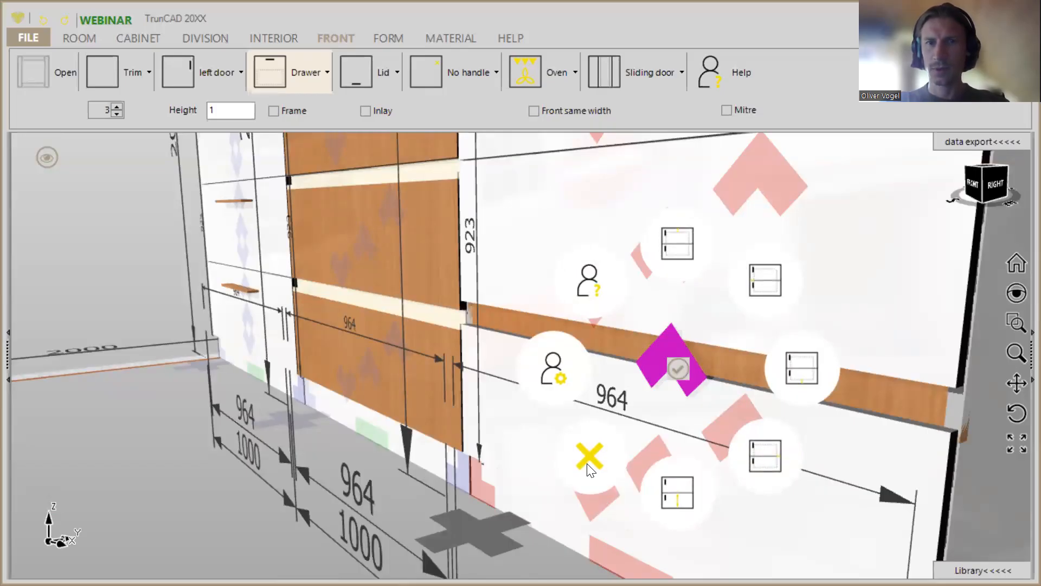
left_click(588, 464)
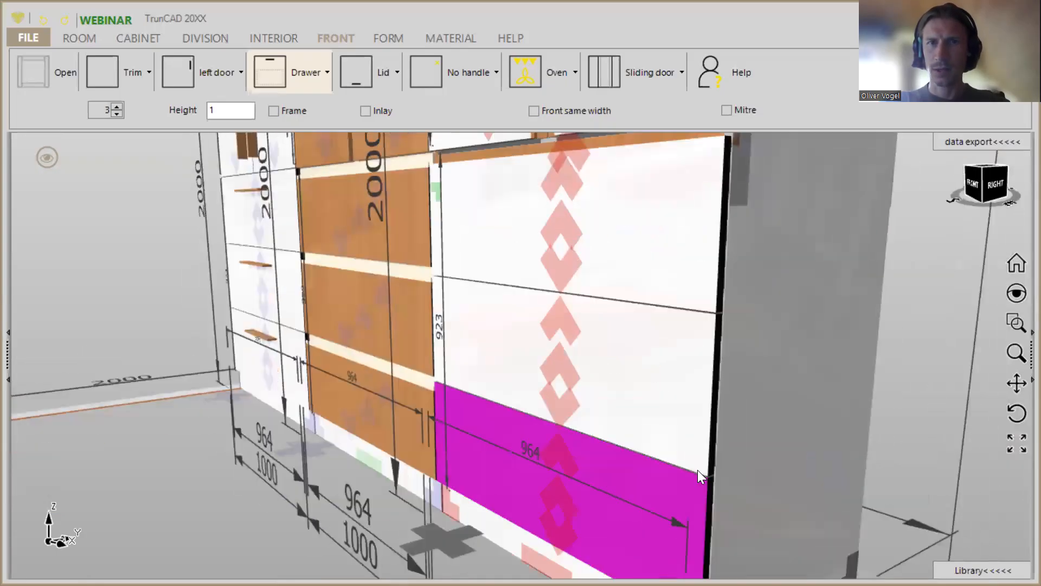
Step: Choose the Profile handle type with a C-Profile width of 60 and apply it between the third cabinet's middle and bottom drawer fronts
left_click(457, 72)
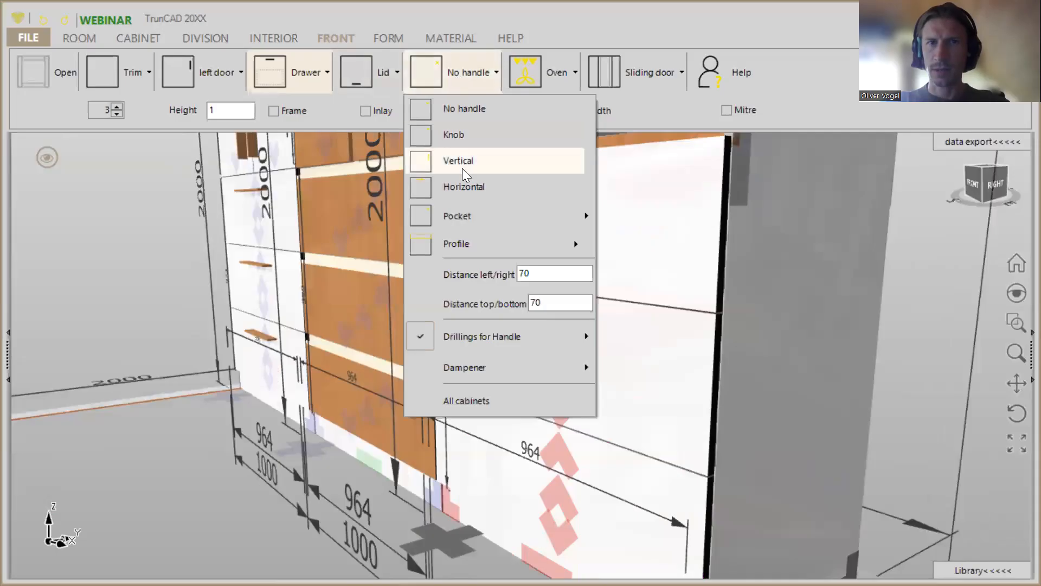
left_click(480, 244)
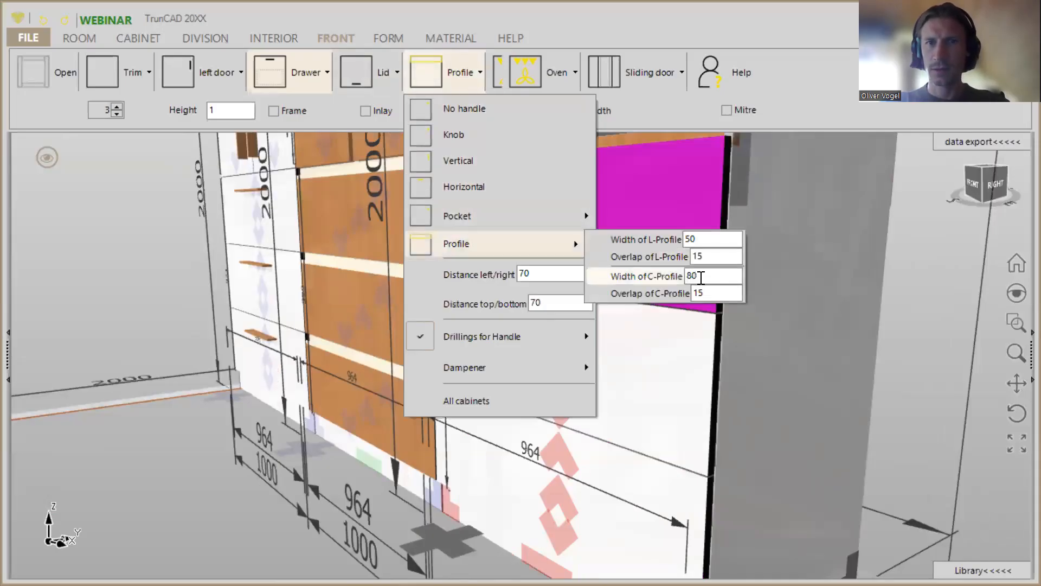
left_click_drag(690, 278, 703, 276)
type("6")
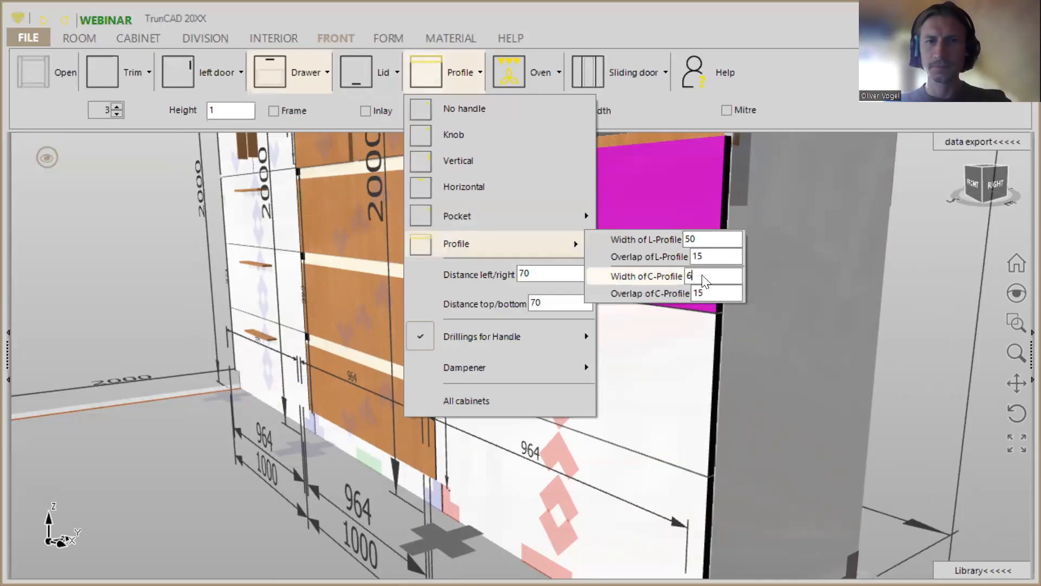
type("0")
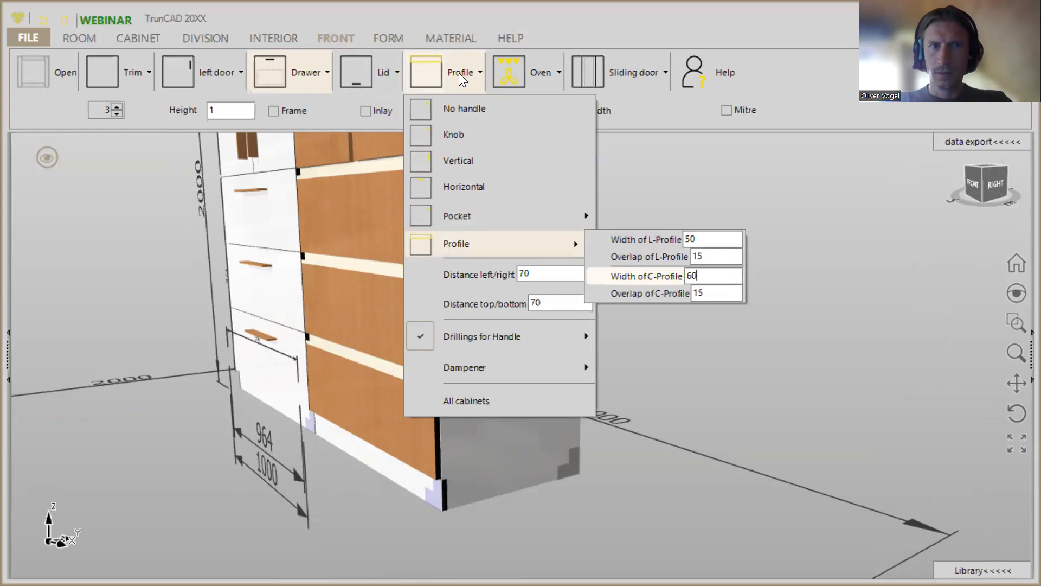
left_click(465, 79)
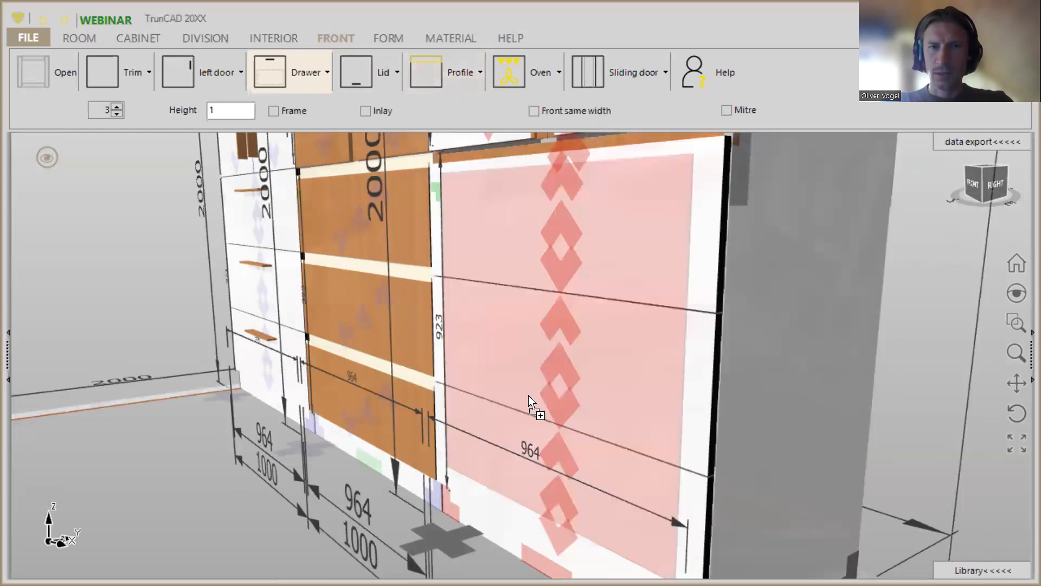
left_click_drag(558, 402, 561, 406)
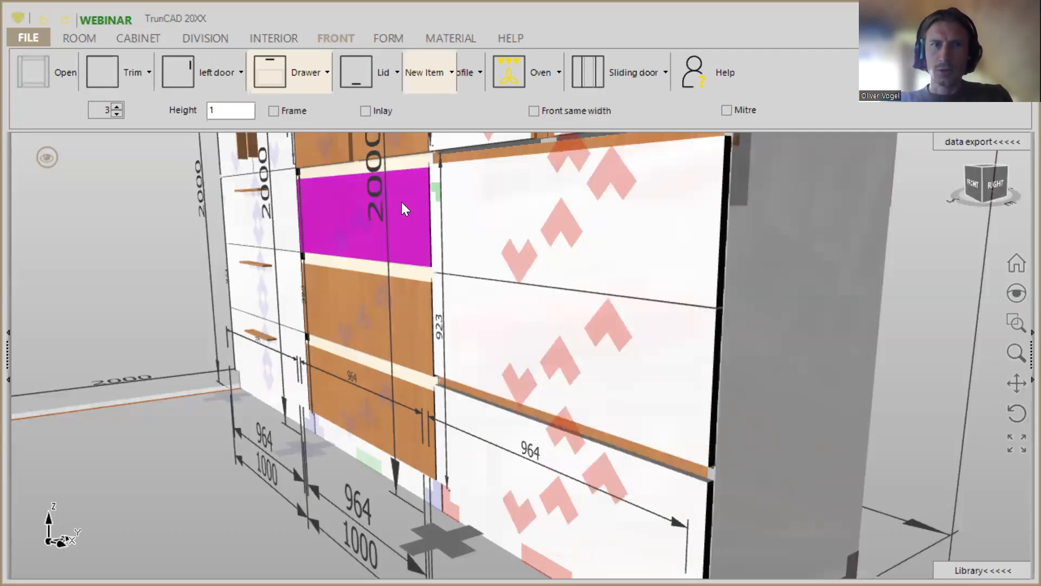
Step: Examine the vertical handle profile between the third cabinet's upper doors from above
scroll(402, 217, "down", 3)
scroll(371, 299, "up", 2)
scroll(478, 256, "down", 4)
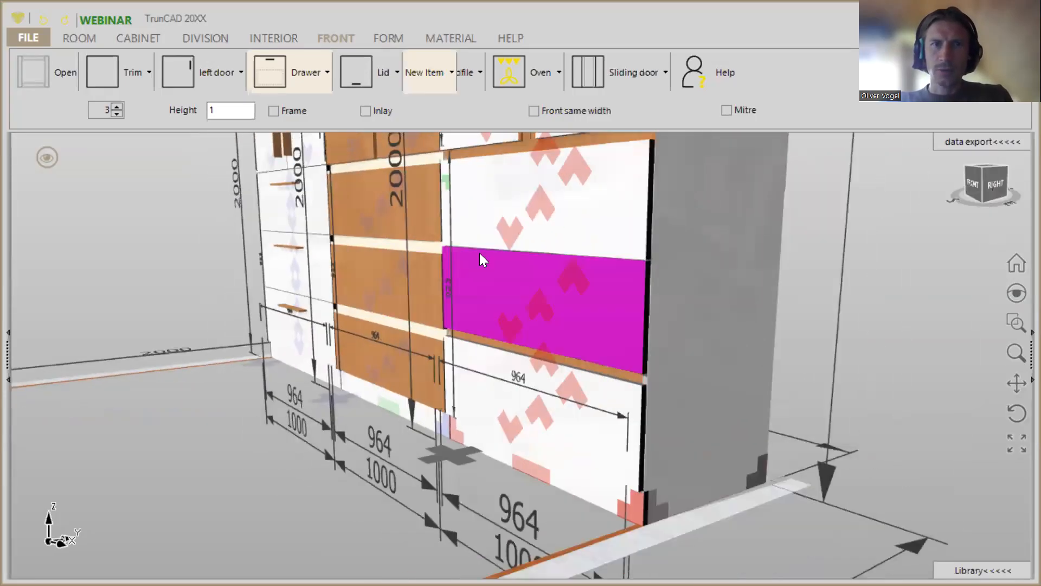
middle_click_drag(506, 250, 517, 154)
scroll(511, 161, "up", 3)
scroll(512, 159, "up", 2)
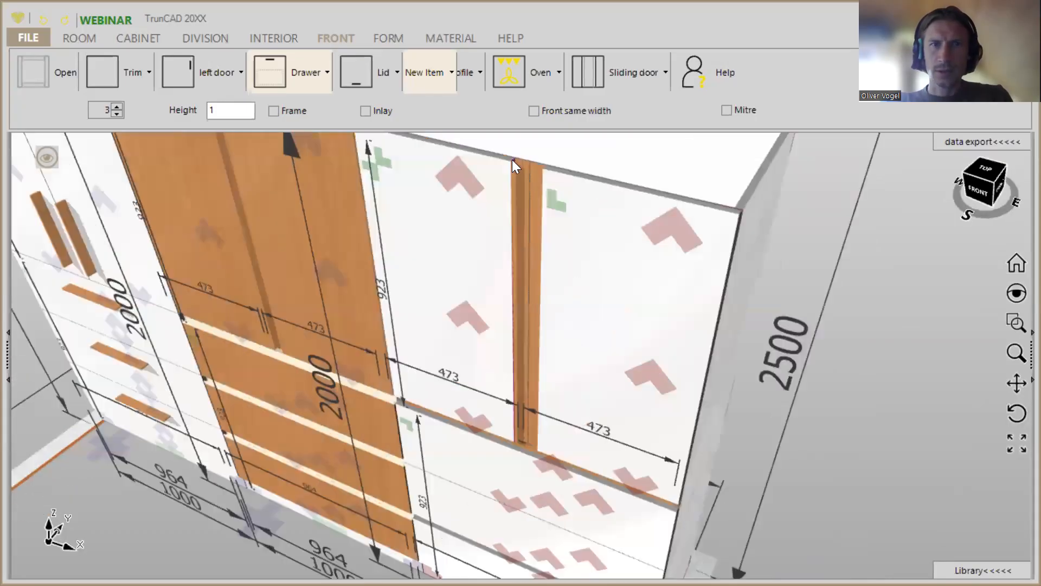
scroll(519, 165, "up", 3)
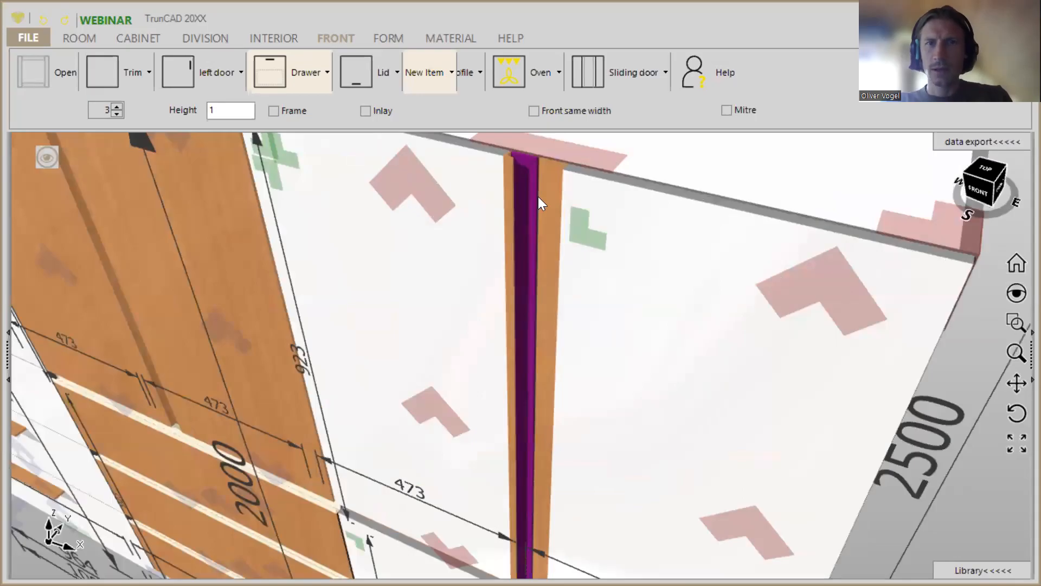
middle_click_drag(555, 181, 555, 204)
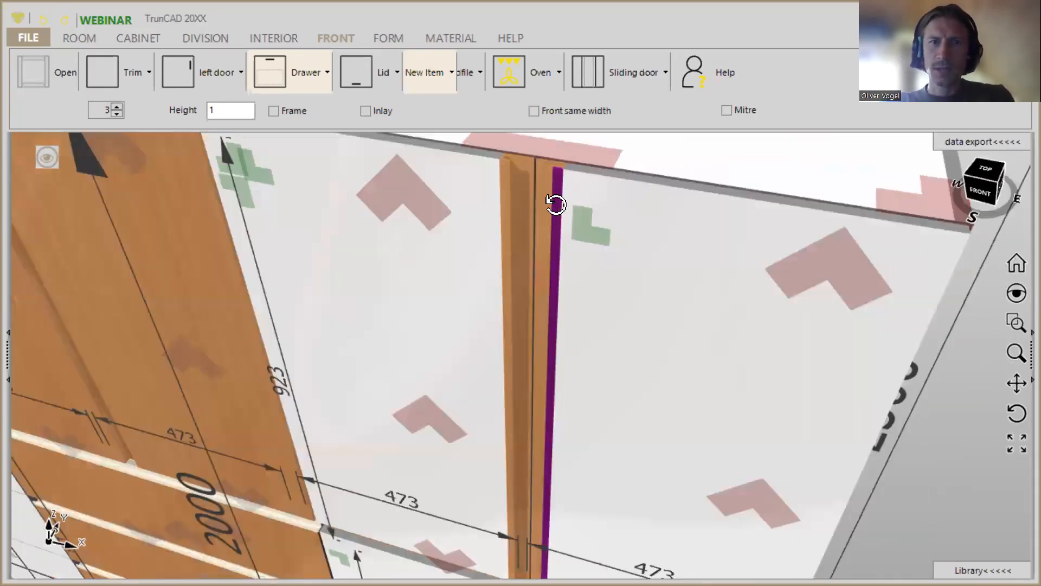
scroll(551, 205, "down", 5)
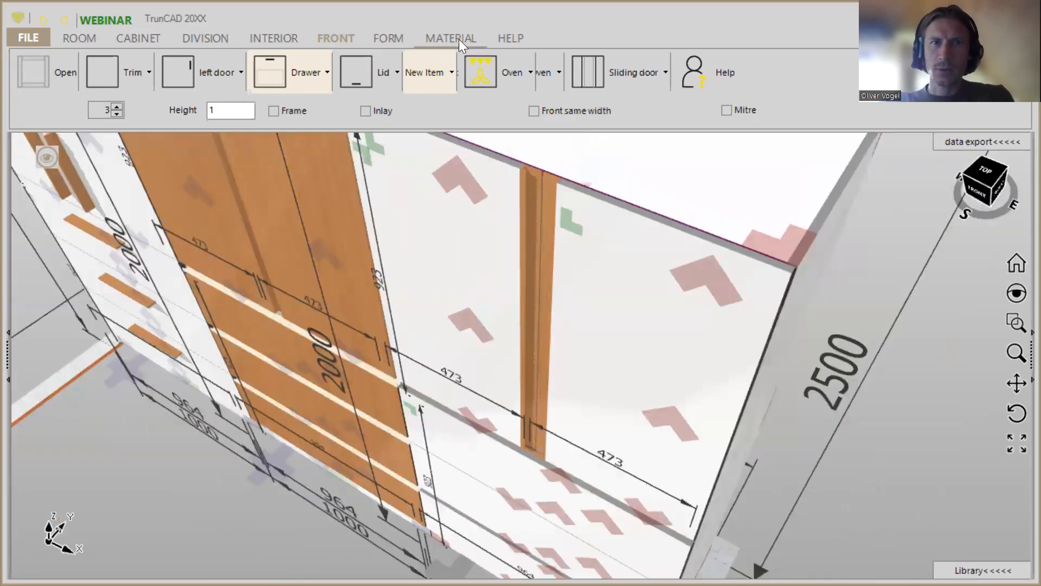
left_click(455, 38)
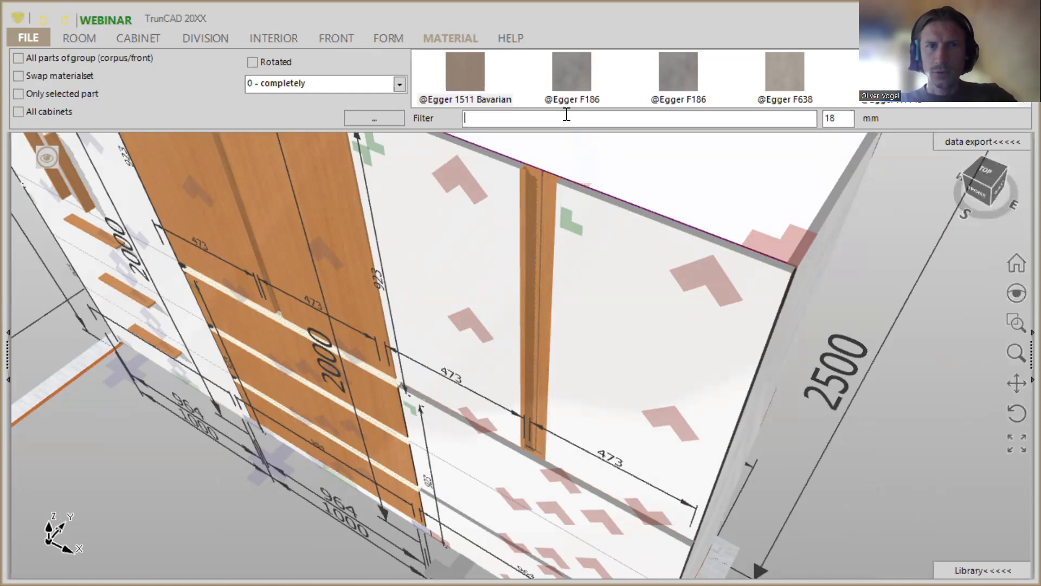
type("w")
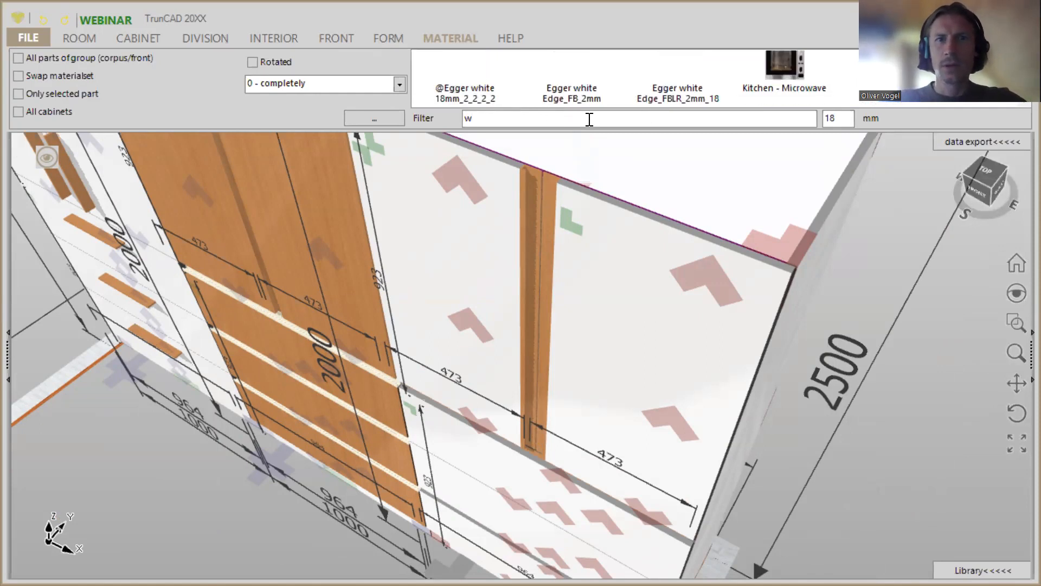
left_click_drag(461, 82, 469, 239)
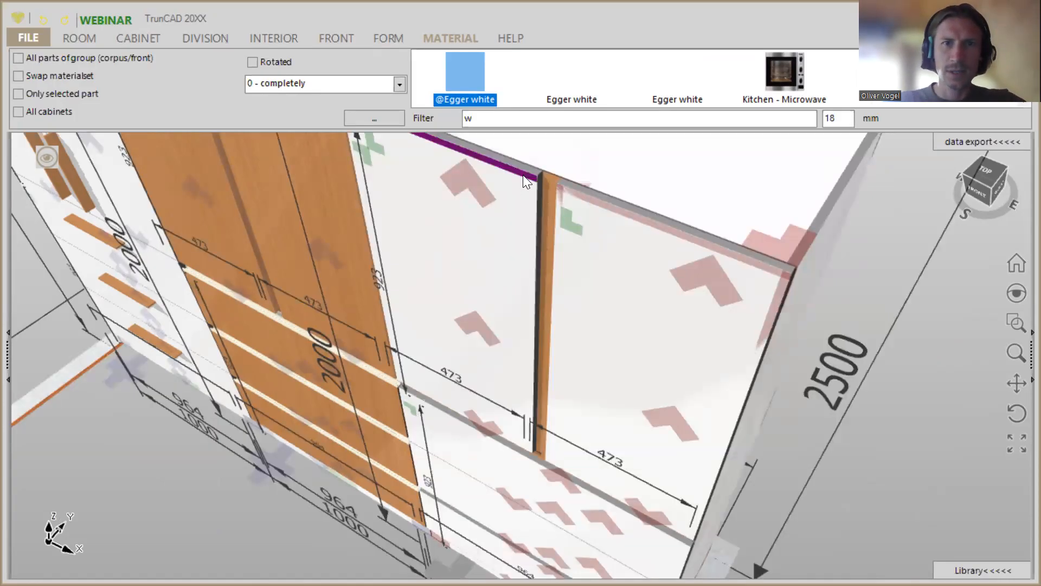
Step: Examine the third cabinet's left door edge at the vertical profile, and review the fronts of all three cabinets
scroll(524, 175, "up", 5)
middle_click_drag(628, 222, 660, 208)
scroll(662, 210, "down", 6)
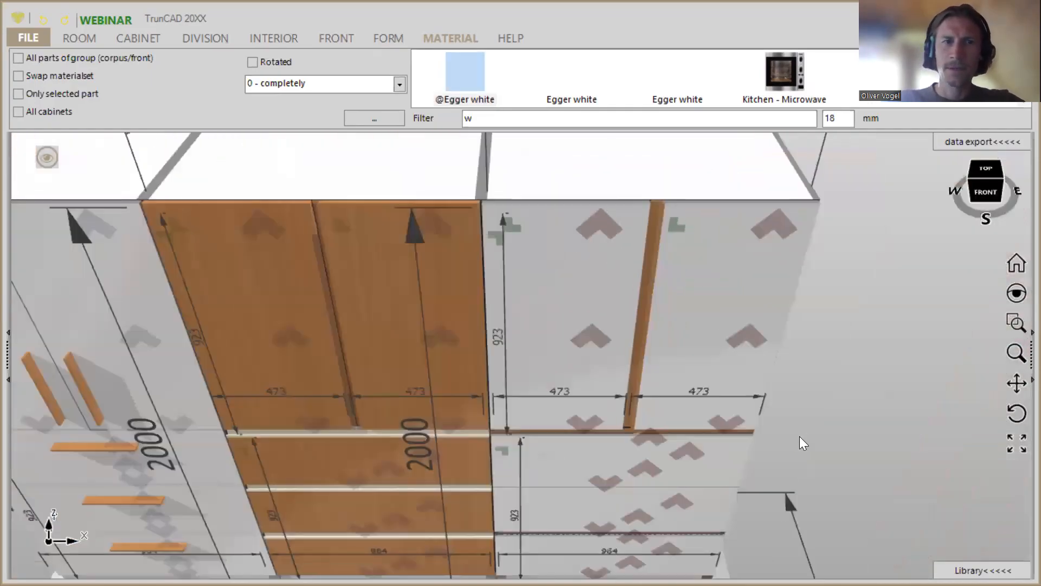
middle_click_drag(782, 424, 752, 396)
scroll(749, 397, "down", 8)
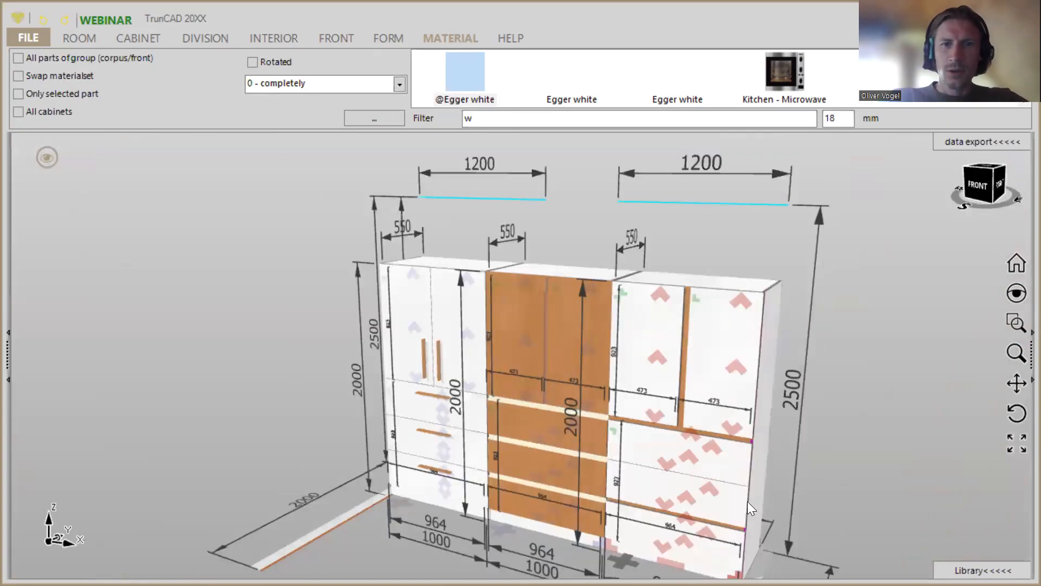
middle_click_drag(728, 478, 669, 421, "ctrl")
middle_click_drag(759, 400, 753, 376)
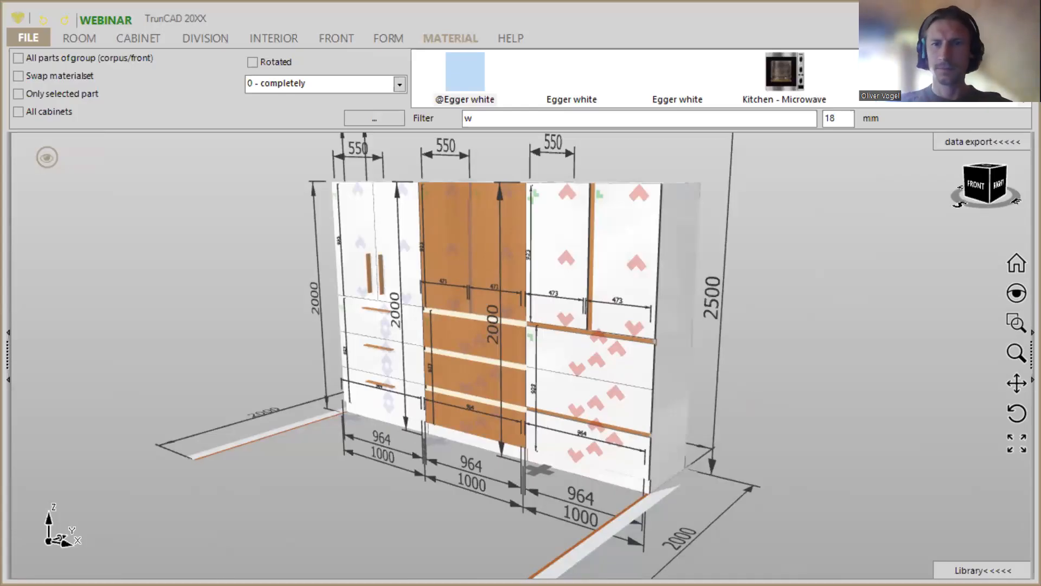
left_click(407, 427)
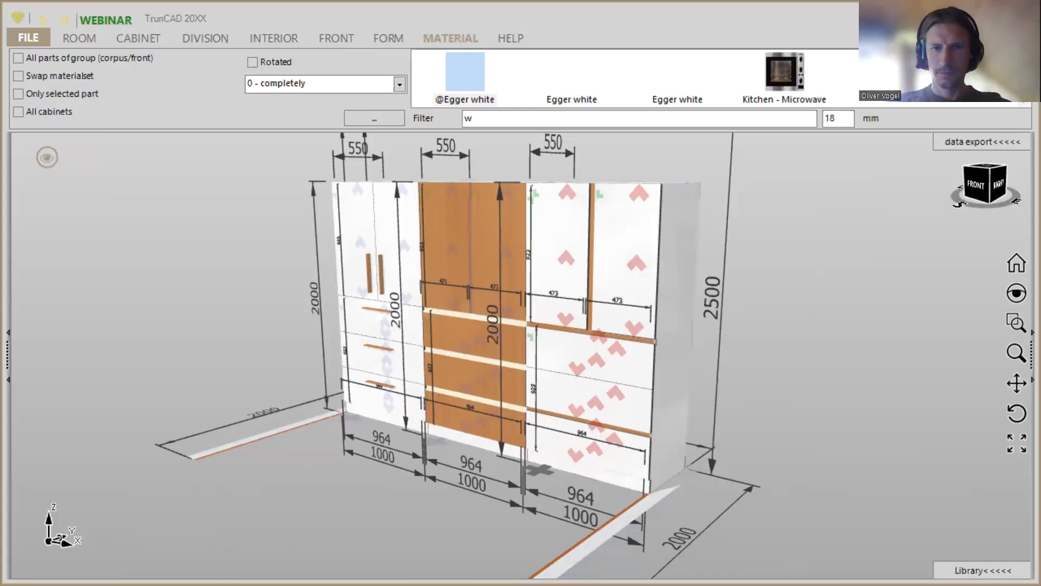